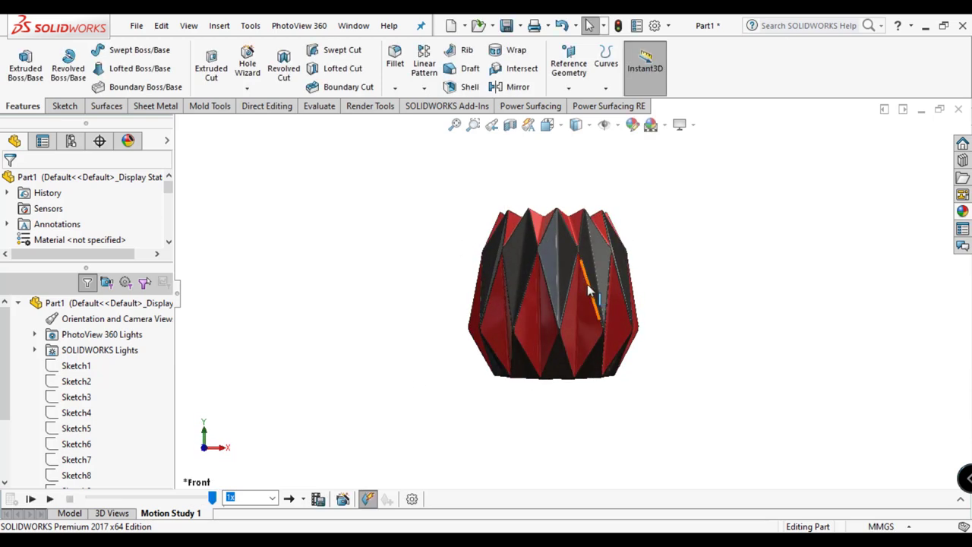
Orbit the finished red-and-black faceted vase to an oblique view
mouse_move(660, 304)
middle_down()
mouse_move(790, 308)
mouse_move(506, 398)
mouse_move(575, 346)
middle_up()
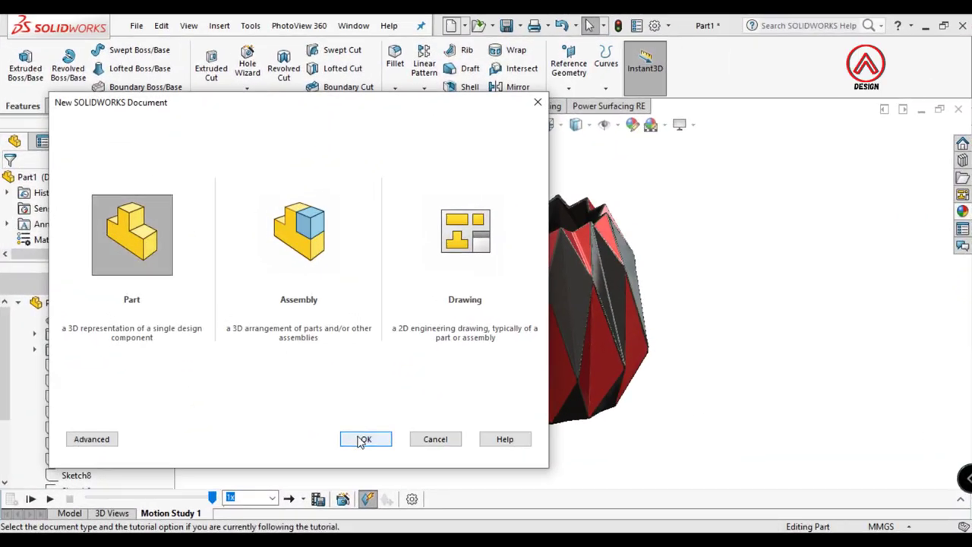
Create the new part with a Plain White scene background, viewed from the Front
click(362, 441)
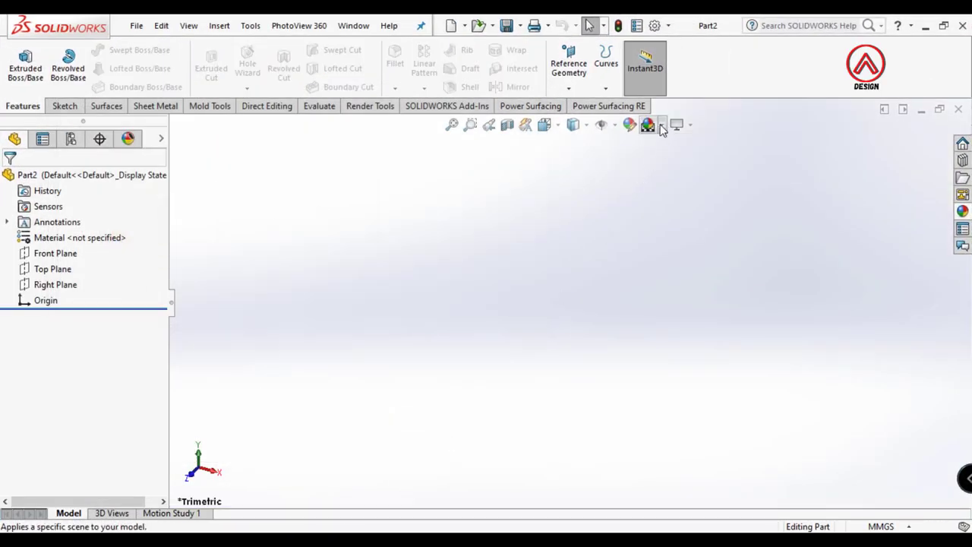
click(661, 125)
click(660, 161)
click(545, 126)
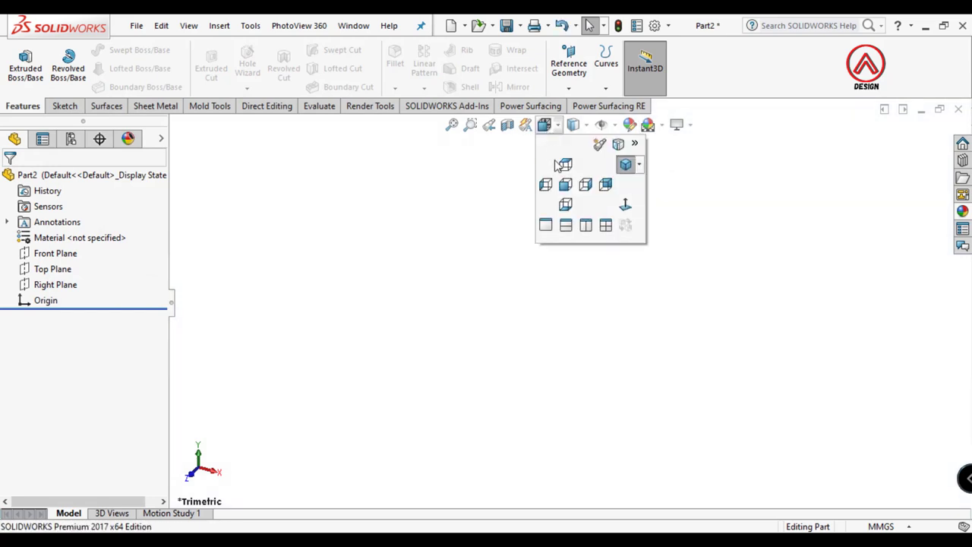
click(565, 184)
Start a sketch on the Front Plane and begin a centerline at the origin
click(56, 253)
click(119, 230)
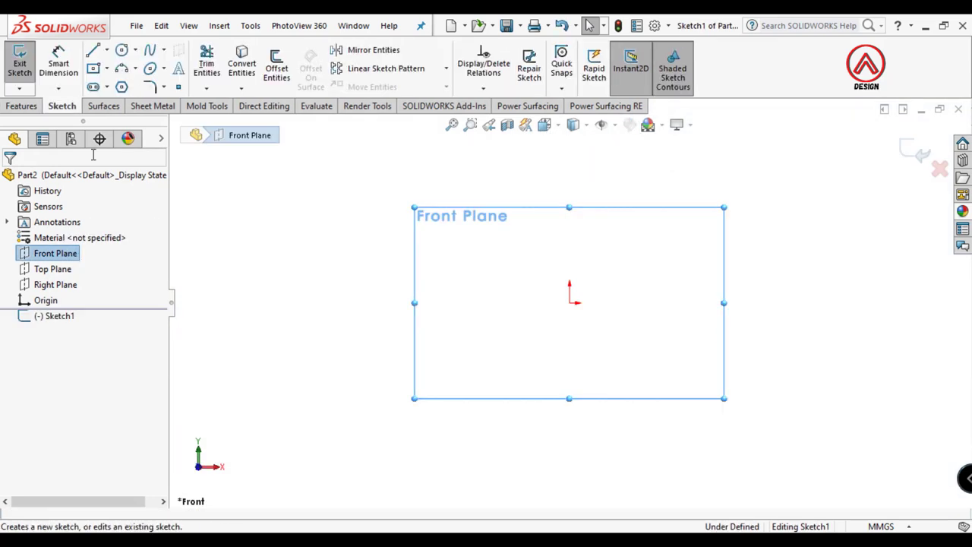
click(107, 50)
click(135, 81)
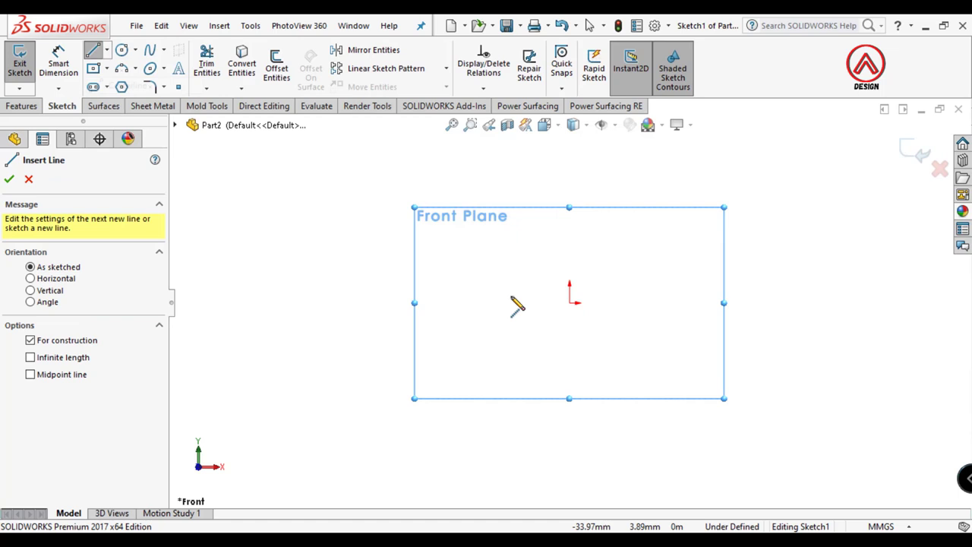
click(570, 302)
End the vertical centerline above the origin and draw the short horizontal base segment
click(571, 148)
key(Escape)
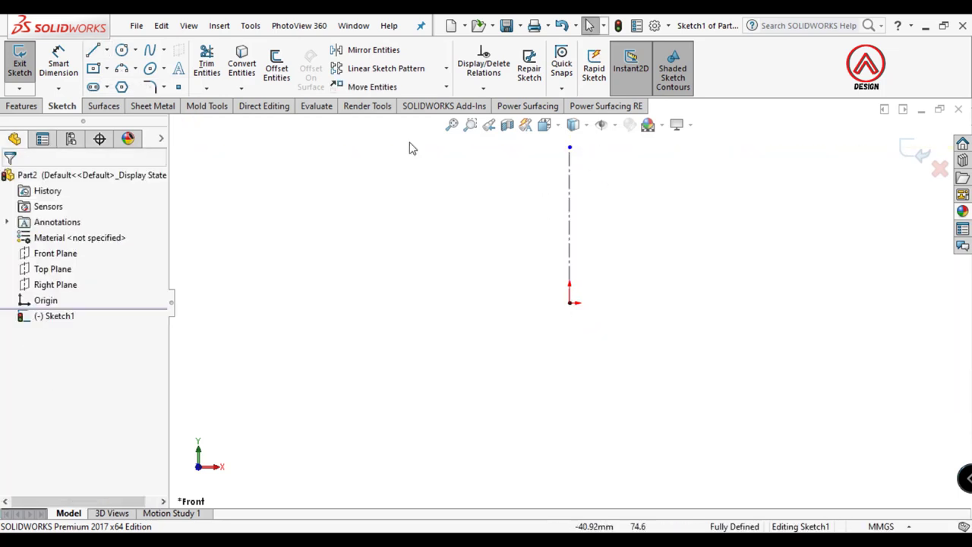
click(94, 51)
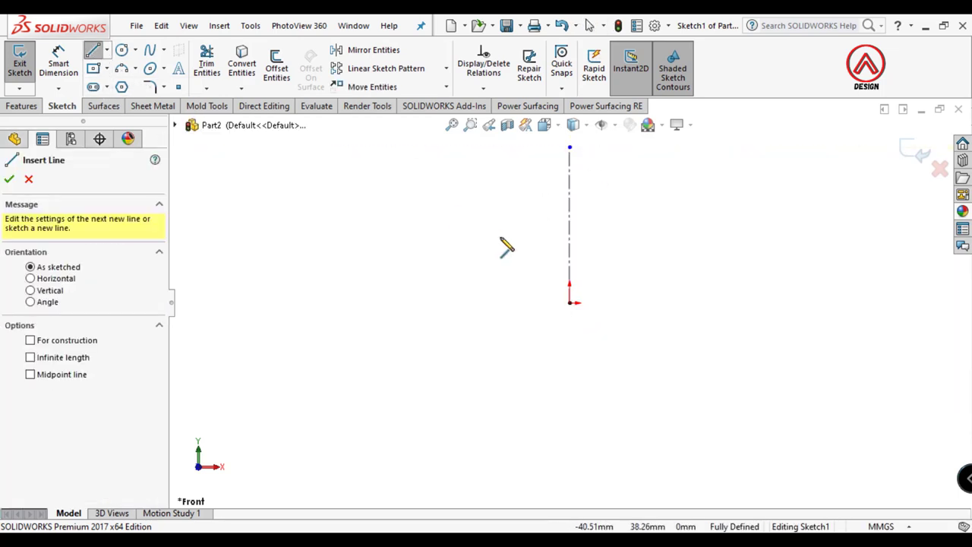
click(521, 334)
click(500, 333)
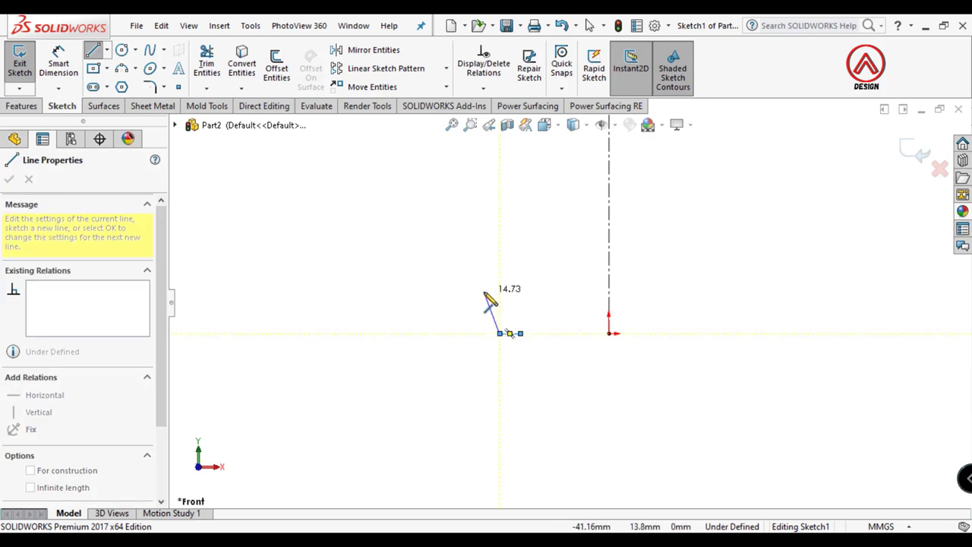
Continue the zigzag profile up-left, long up-right, then a short top zigzag, ending the chain
click(483, 291)
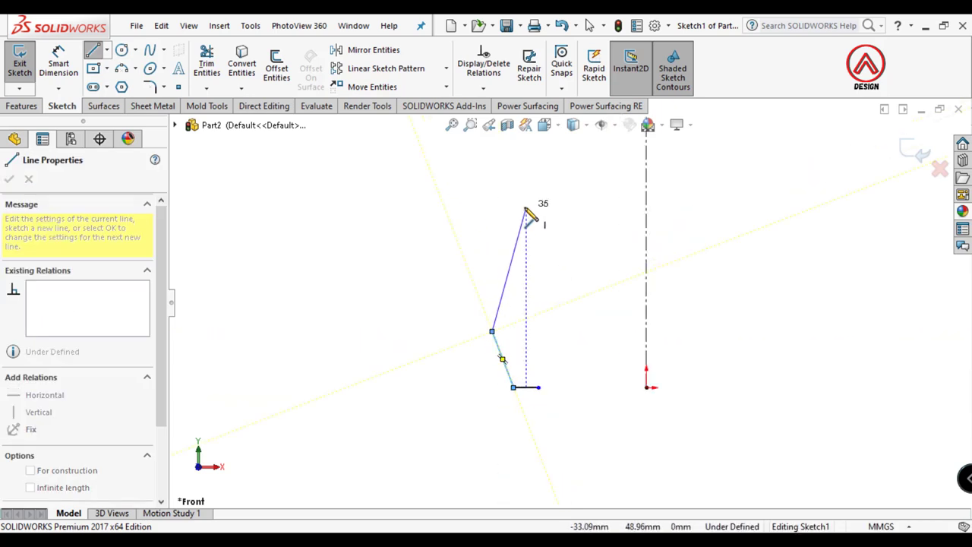
click(526, 212)
click(555, 185)
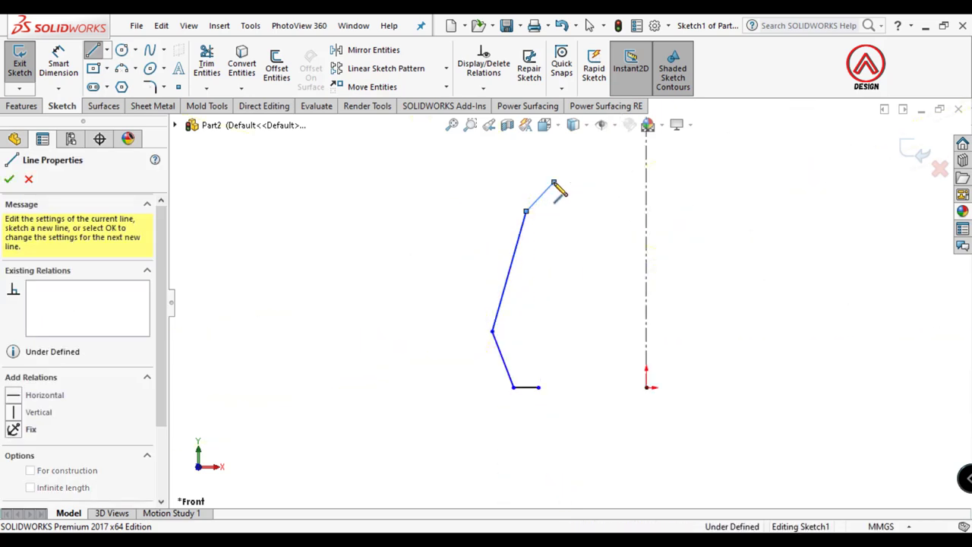
scroll(556, 188, down, 3)
scroll(558, 194, down, 2)
double_click(575, 244)
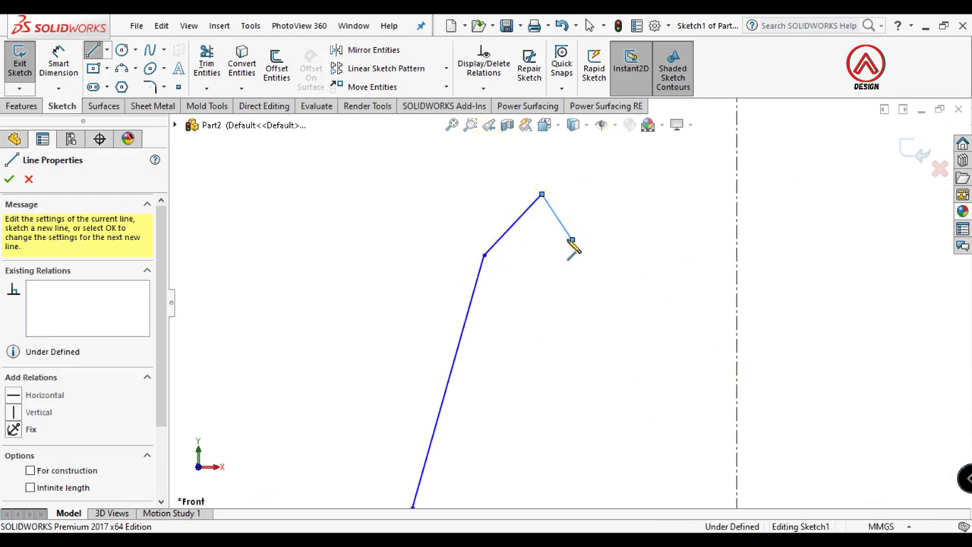
key(Escape)
scroll(575, 303, up, 3)
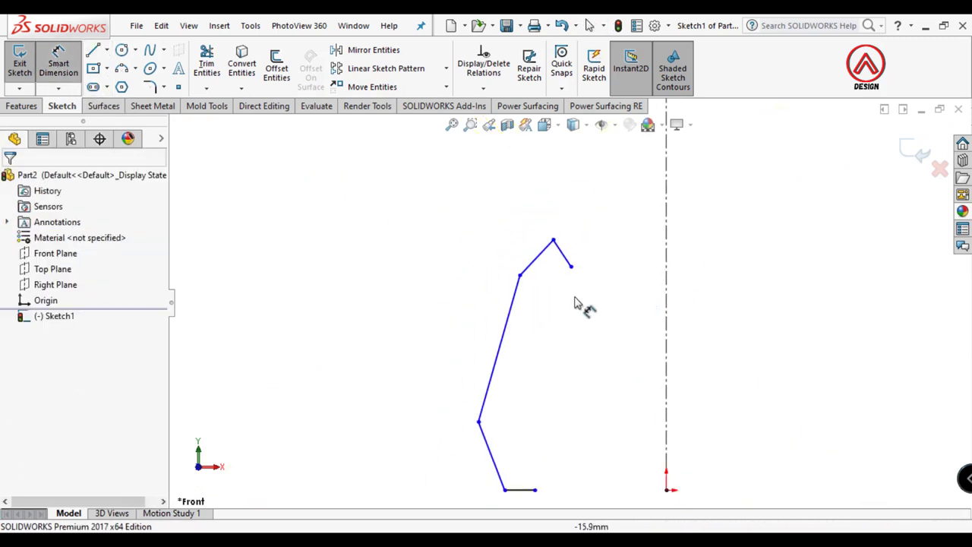
click(554, 241)
Dimension the profile's top point to 110 mm above the origin
scroll(599, 312, up, 2)
click(625, 411)
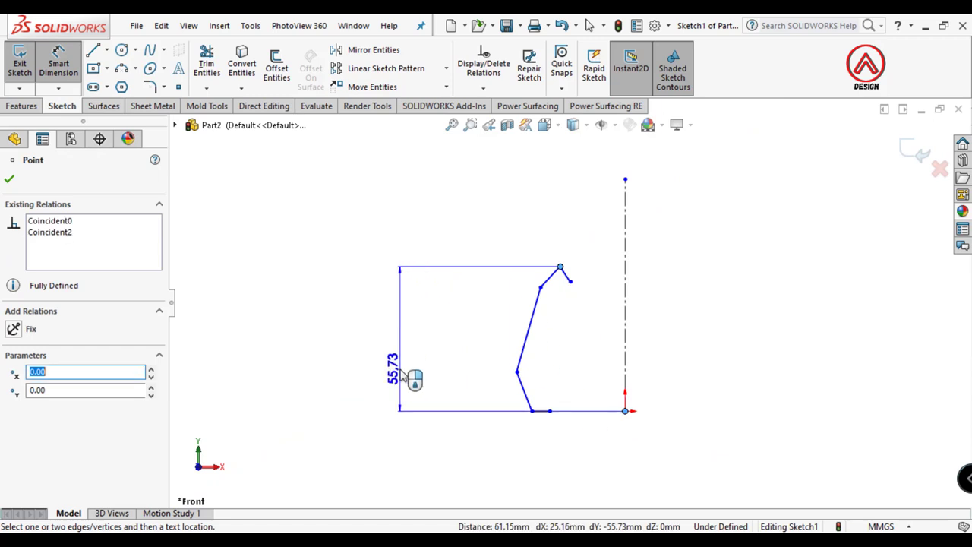
click(408, 376)
text(110)
key(Return)
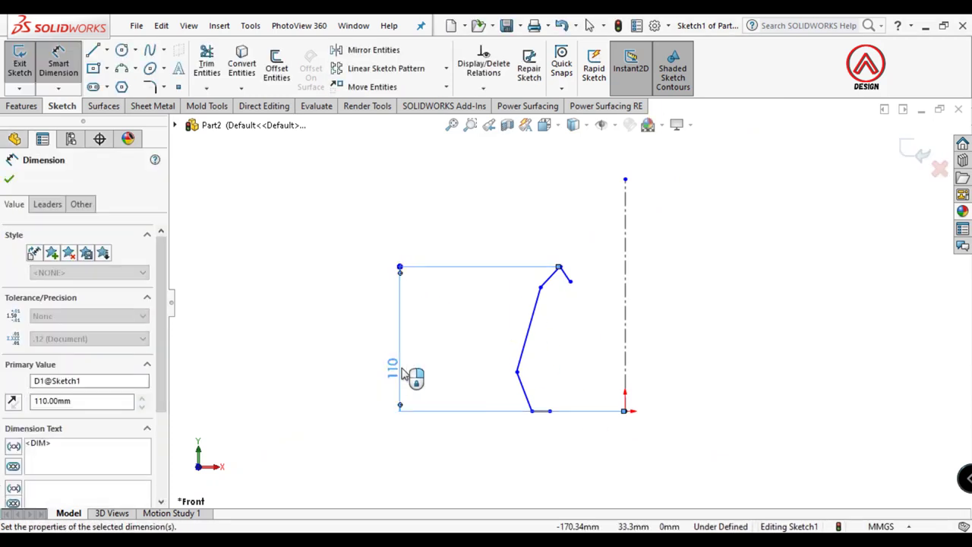
click(571, 397)
Dimension the base endpoint across the centerline as a 75 mm diameter
scroll(548, 444, down, 2)
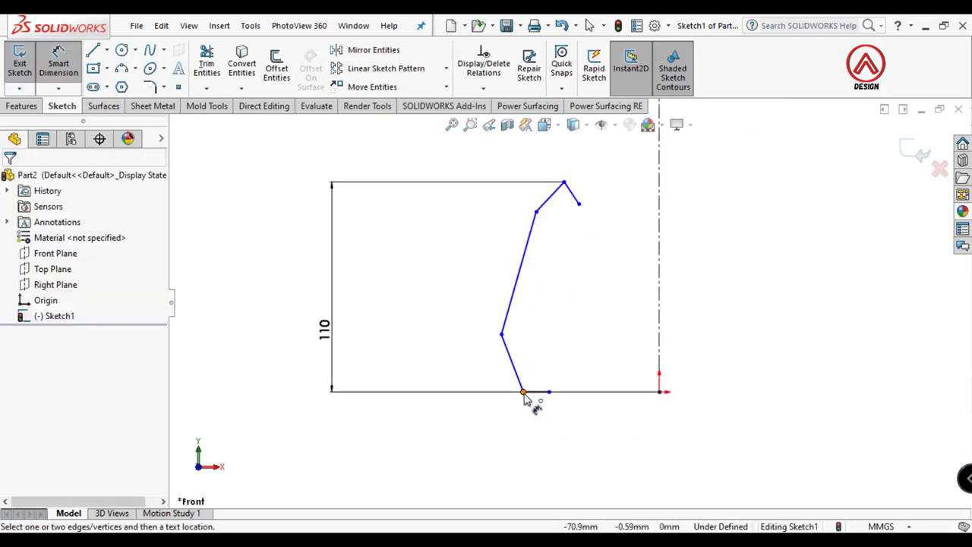
click(523, 392)
click(659, 383)
click(682, 483)
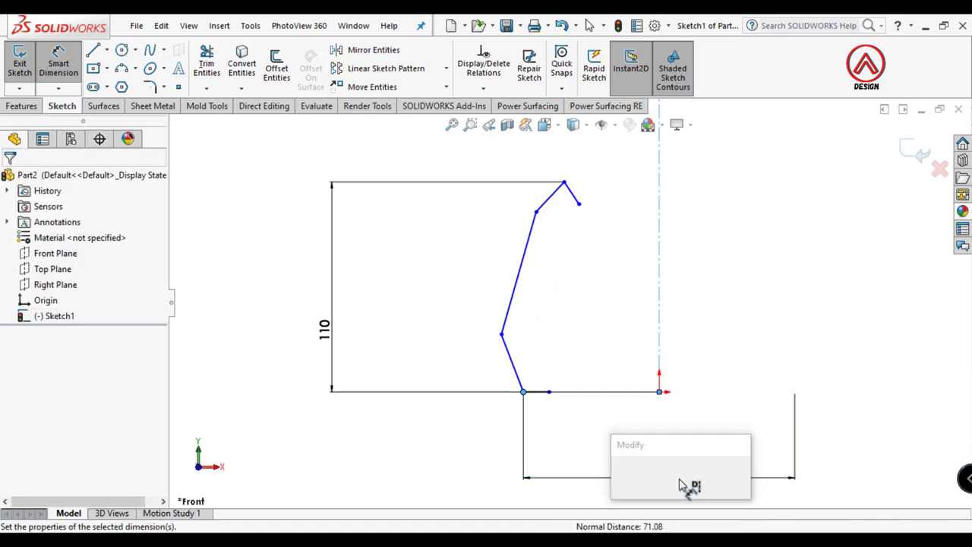
text(105)
key(Return)
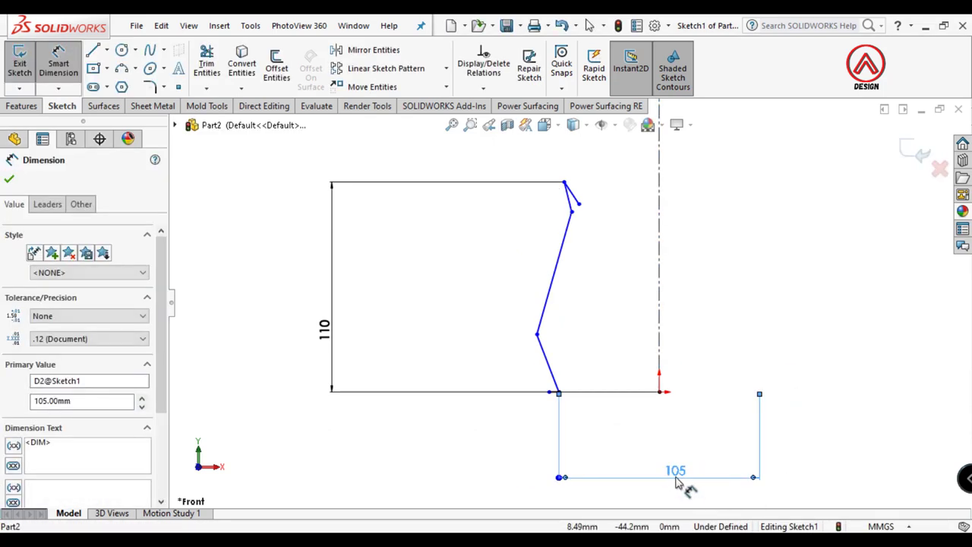
click(675, 475)
text(75)
key(Return)
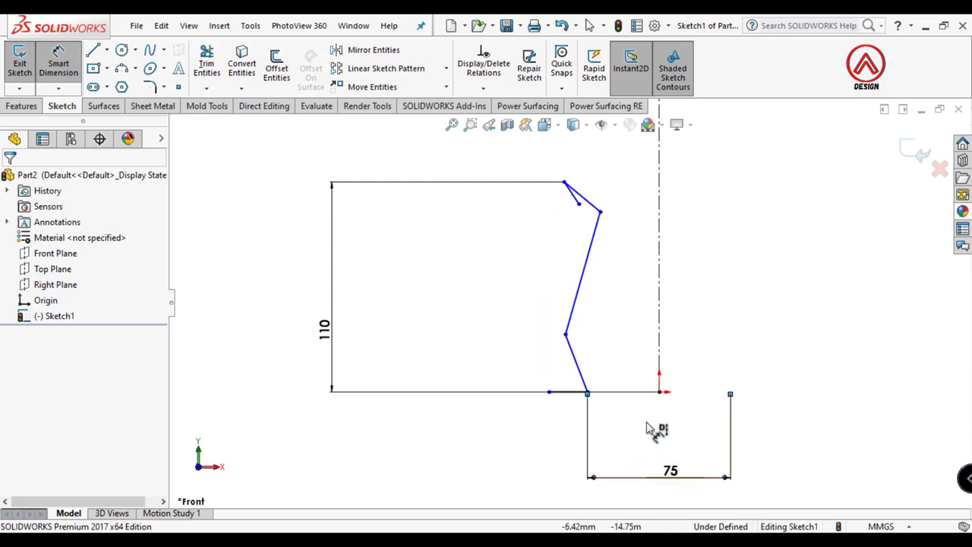
Drag the base point and the top corner of the profile into better positions
click(607, 394)
key(Escape)
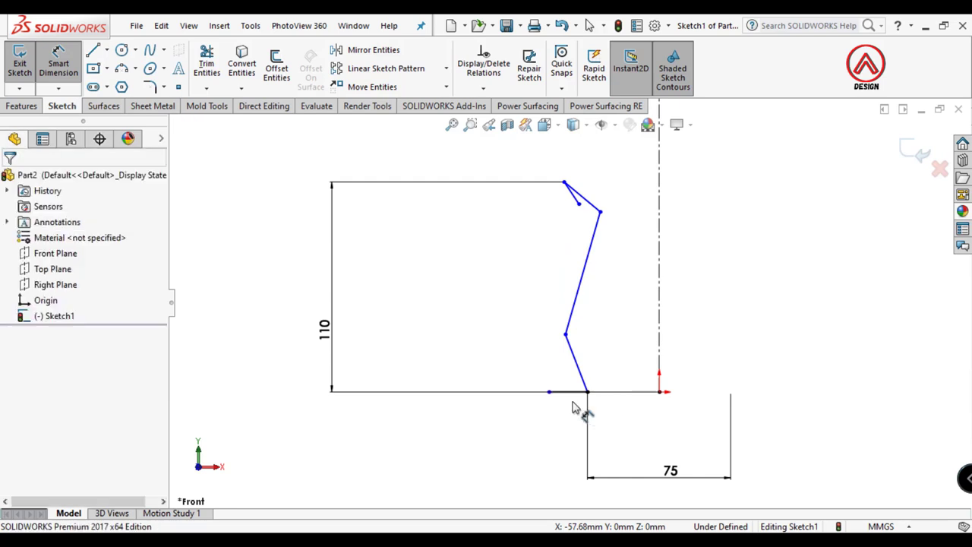
key(Escape)
click(607, 393)
drag(607, 395, 609, 393)
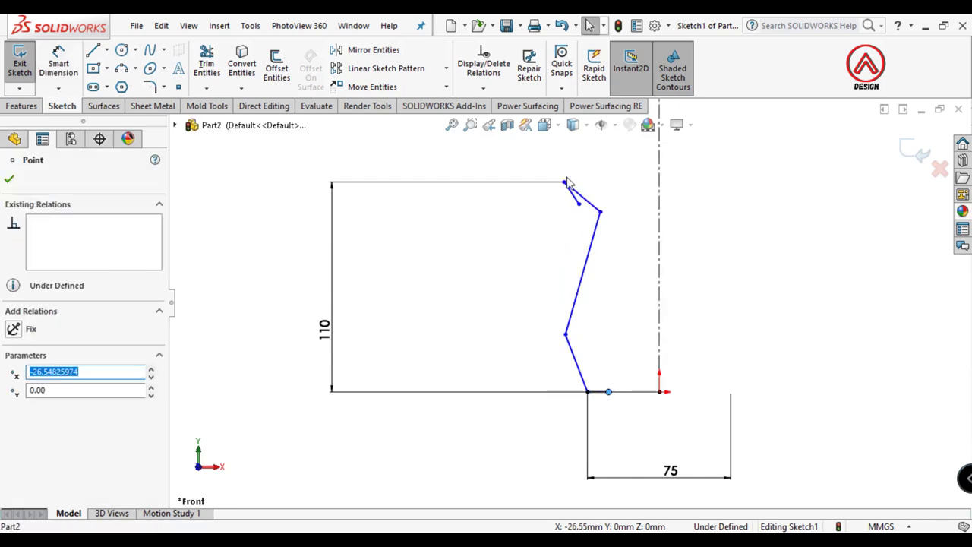
mouse_move(582, 184)
mouse_down()
mouse_move(608, 187)
mouse_move(582, 208)
mouse_move(625, 218)
mouse_up()
Dimension the lower bend point as a 105 mm diameter across the centerline
click(644, 325)
click(59, 64)
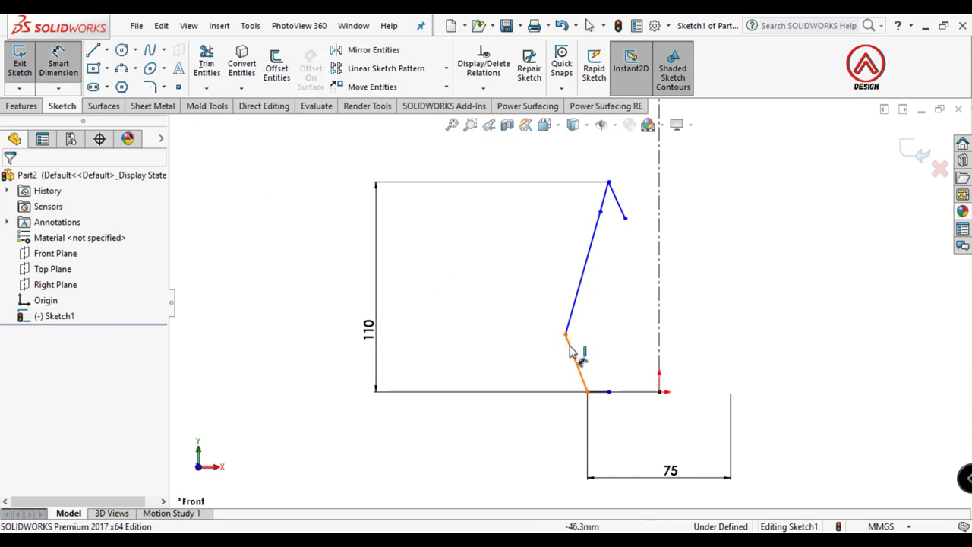
drag(593, 372, 657, 374)
click(660, 373)
scroll(653, 426, up, 3)
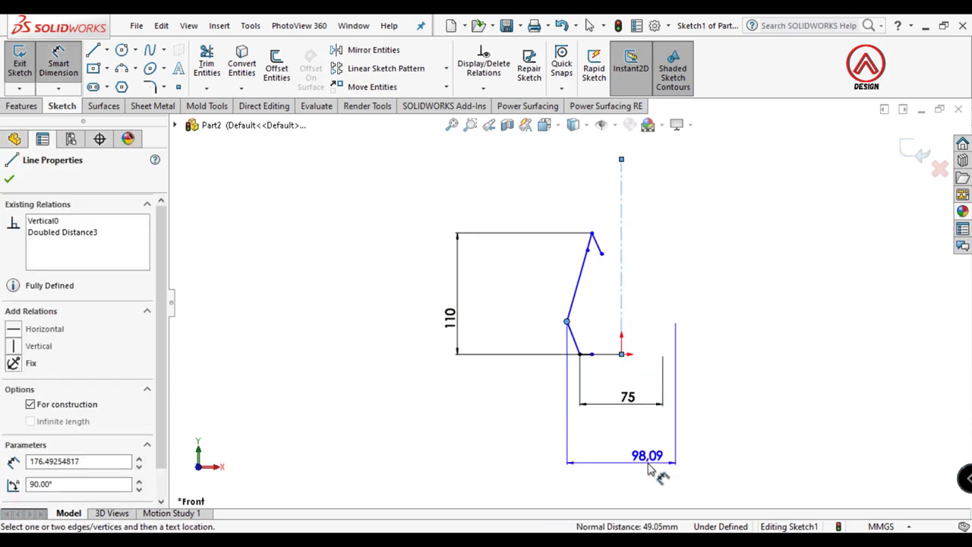
click(629, 448)
text(10)
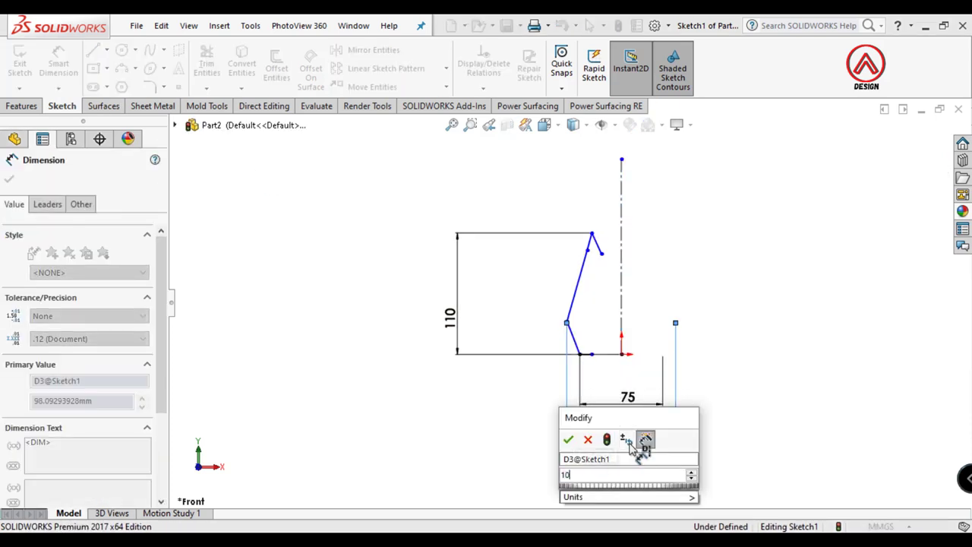
text(5)
key(Return)
key(Escape)
scroll(644, 264, up, 2)
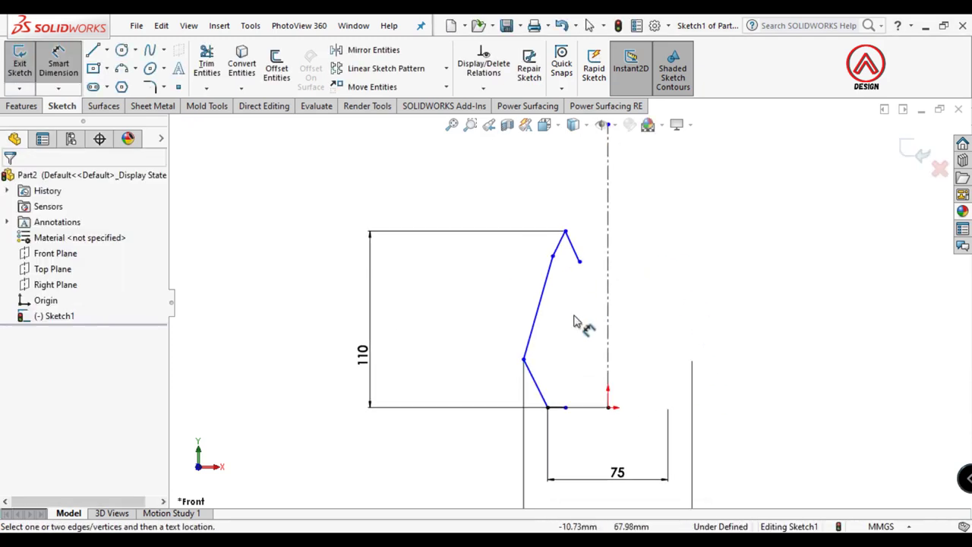
Set the lower bend height to 28 mm above the origin
click(524, 360)
click(607, 407)
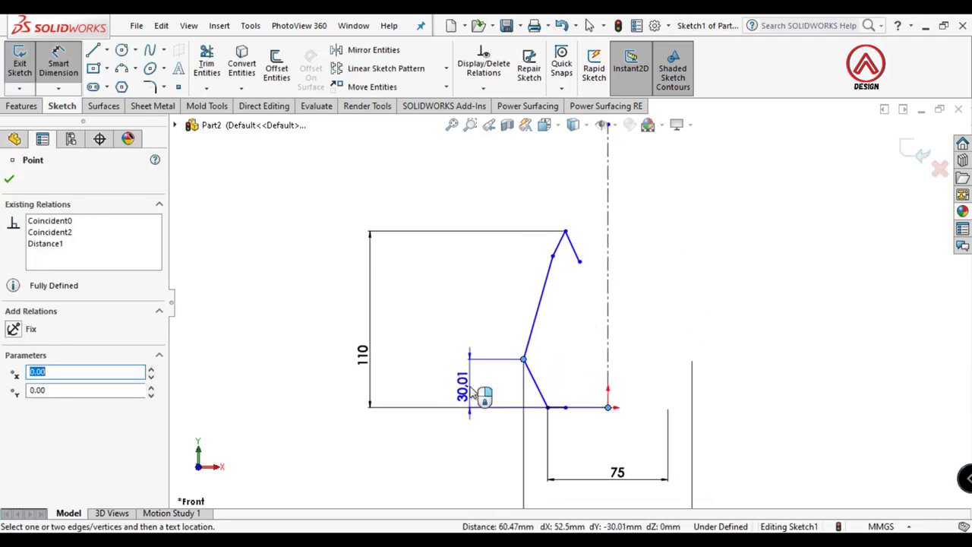
click(471, 393)
text(3)
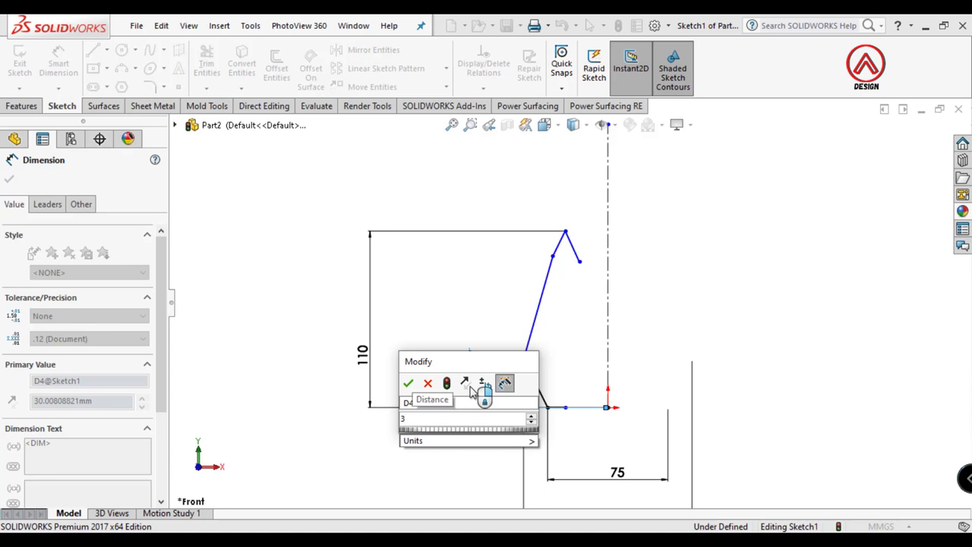
text(8)
key(Return)
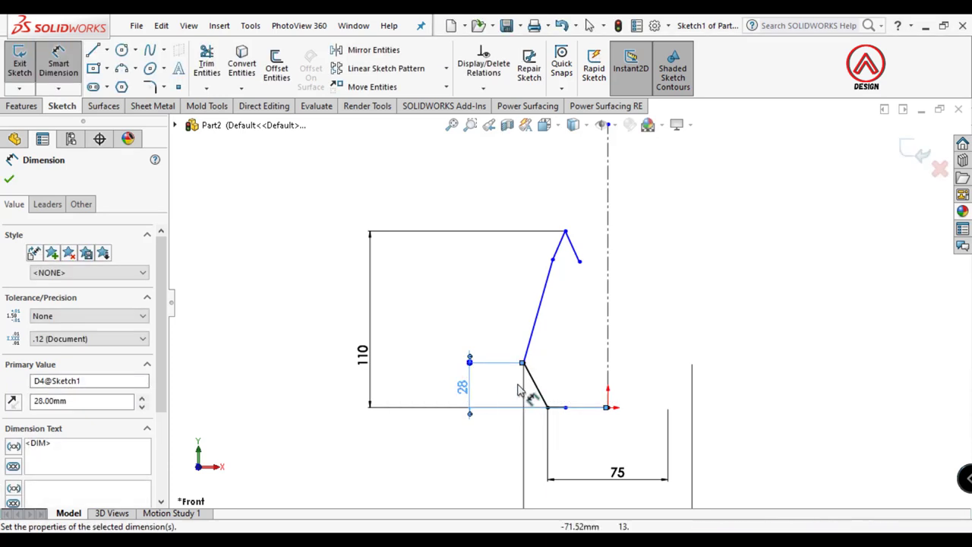
Set the upper bend height to 75 and shift the short top segment's end rightward
click(552, 262)
click(607, 407)
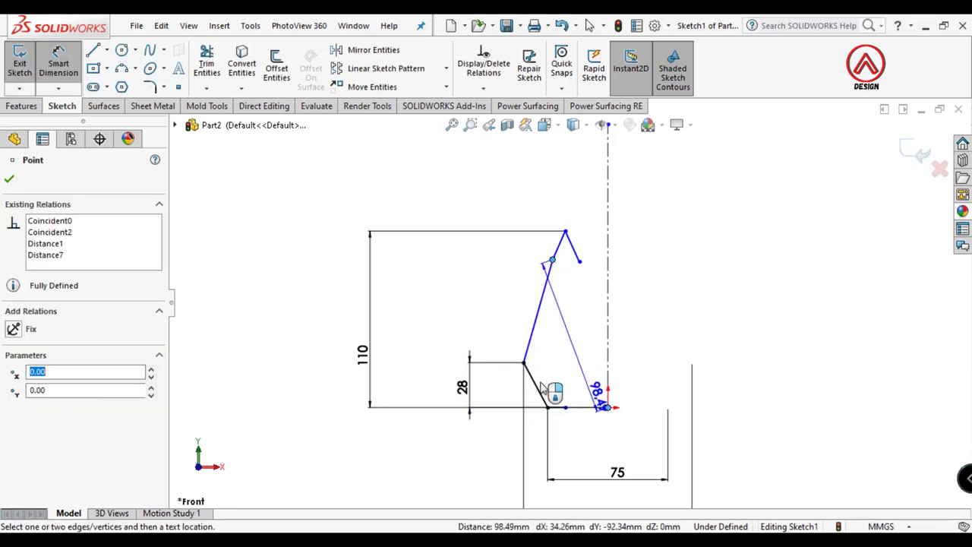
click(419, 338)
text(75)
key(Return)
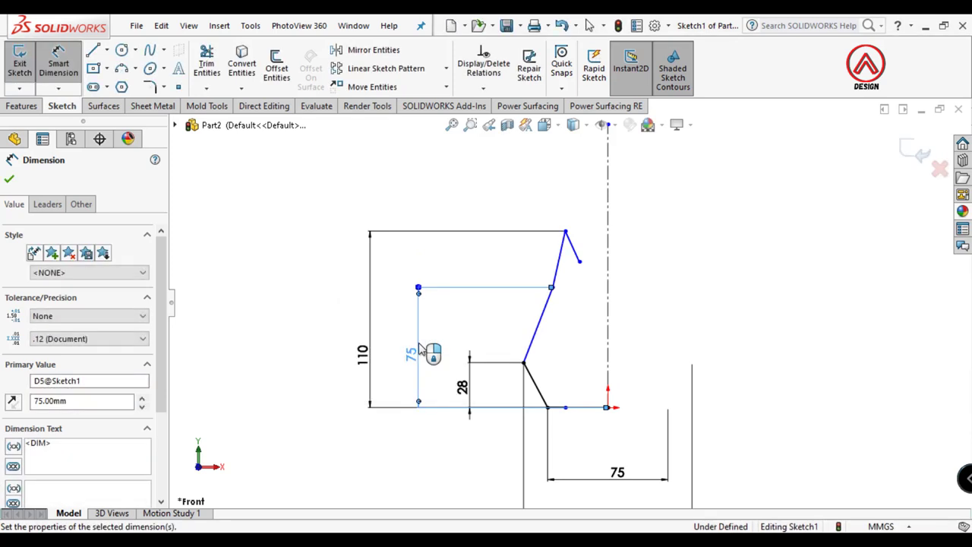
scroll(611, 262, down, 3)
key(Escape)
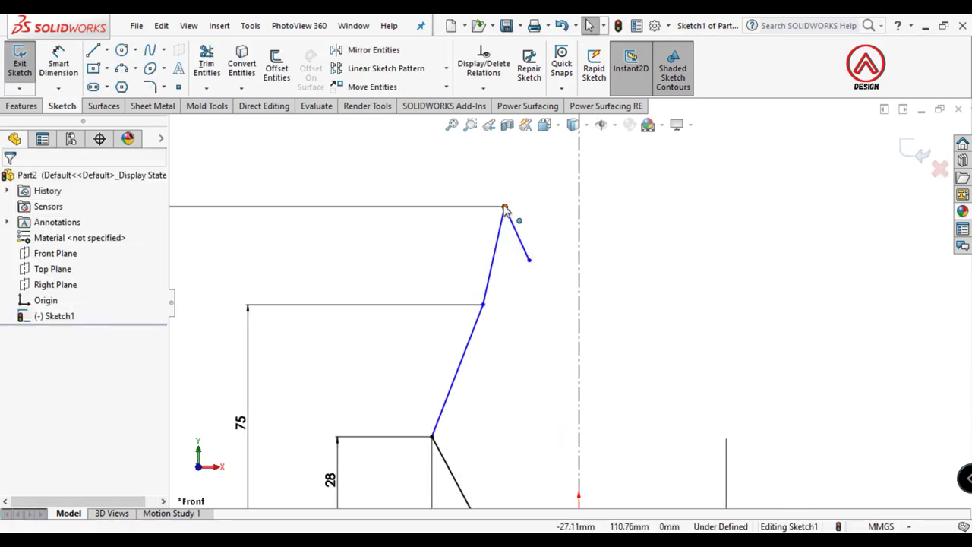
click(529, 208)
drag(530, 259, 552, 259)
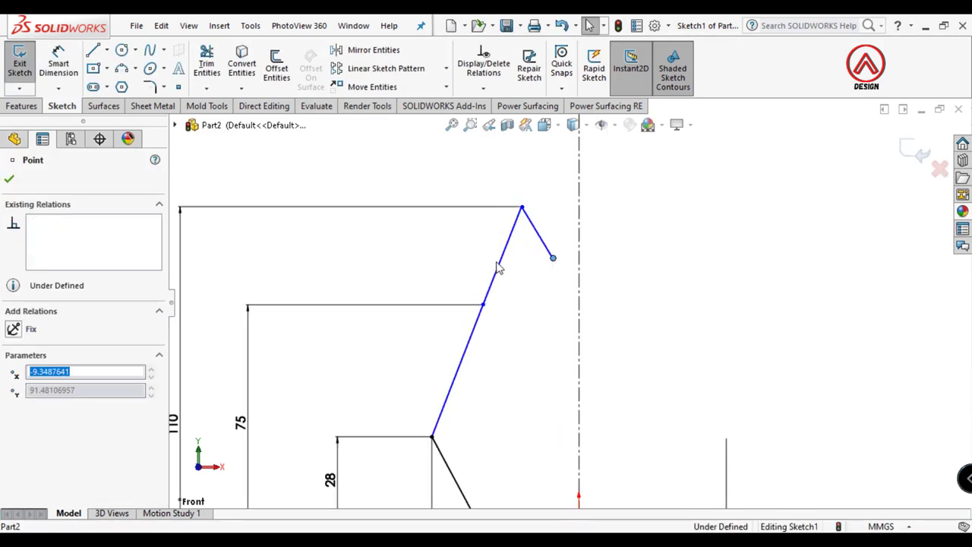
key(Escape)
Dimension the 75-height vertex to a 90 diameter and the top vertex to 65
click(58, 64)
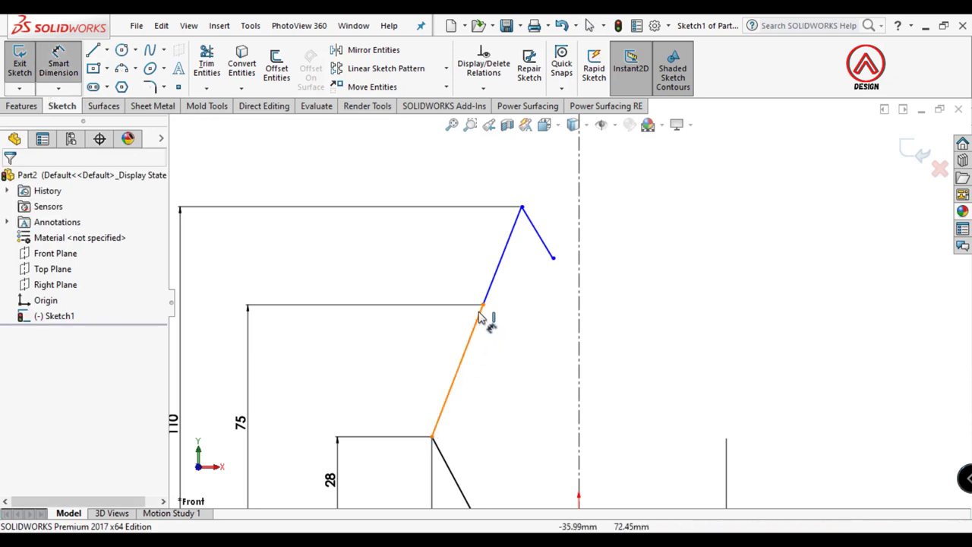
click(483, 305)
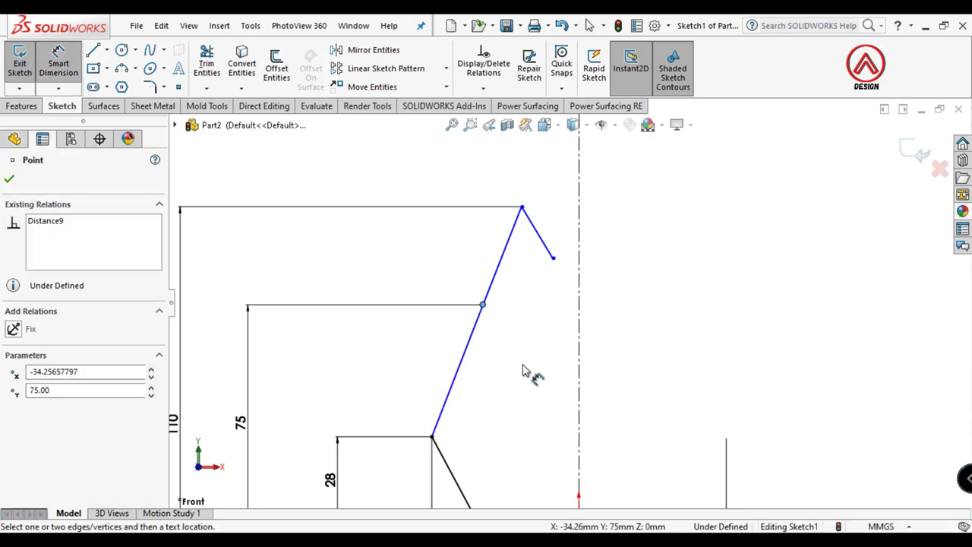
click(579, 386)
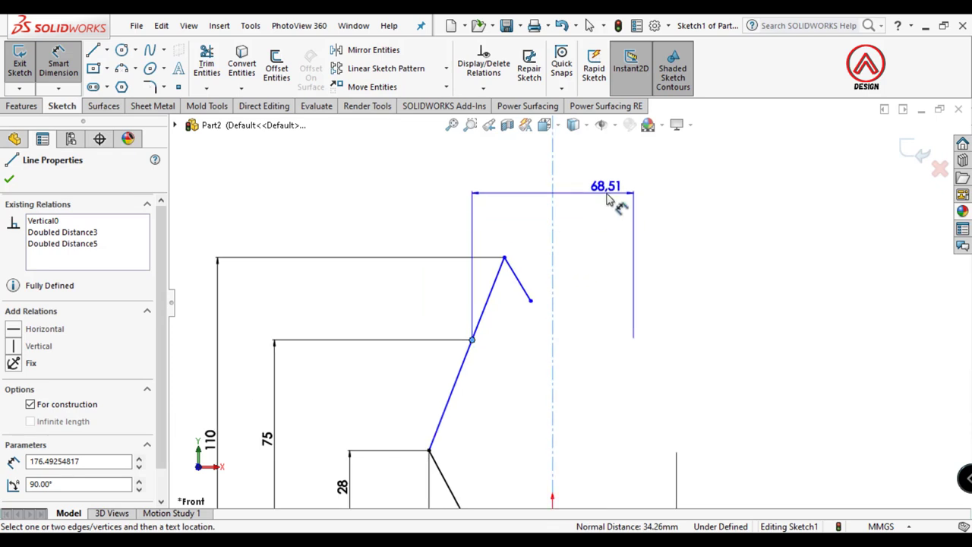
click(608, 205)
text(90)
key(Return)
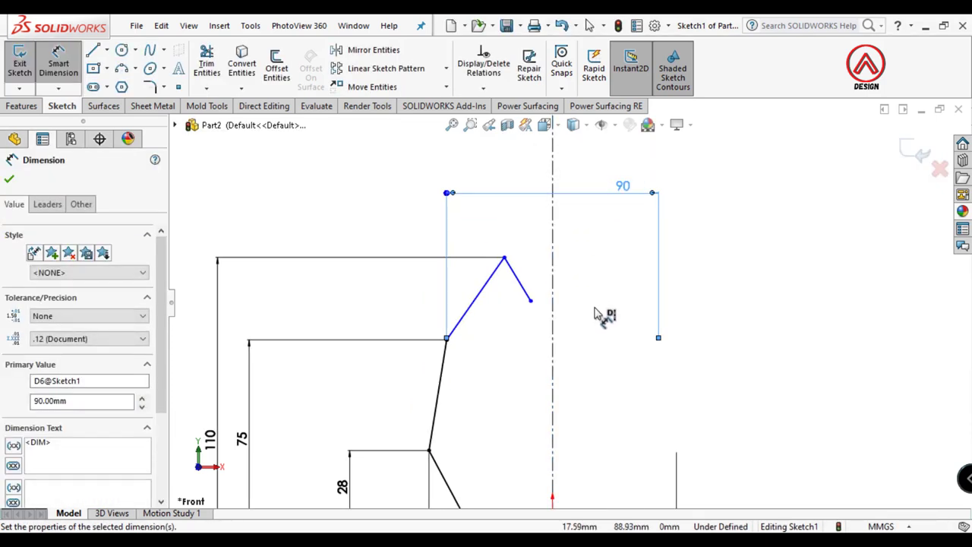
click(501, 263)
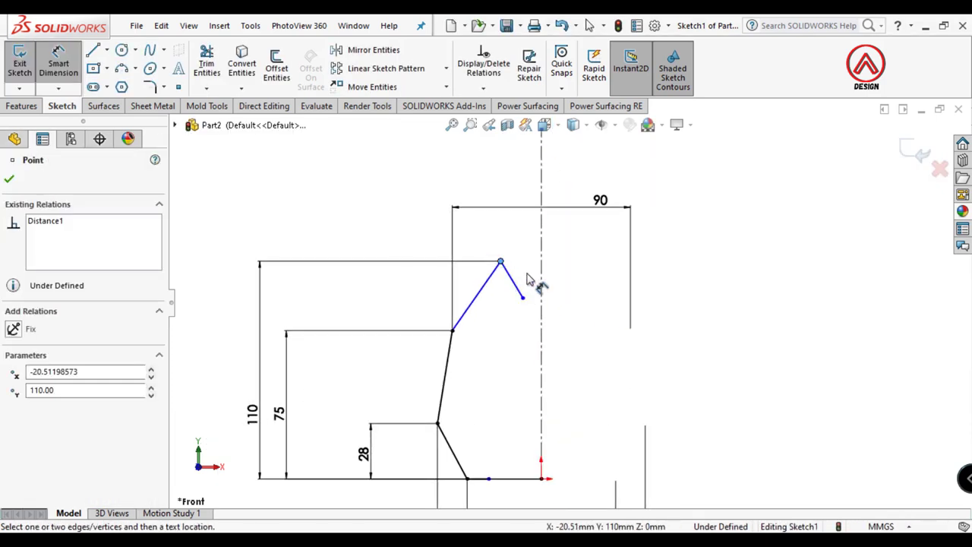
click(541, 284)
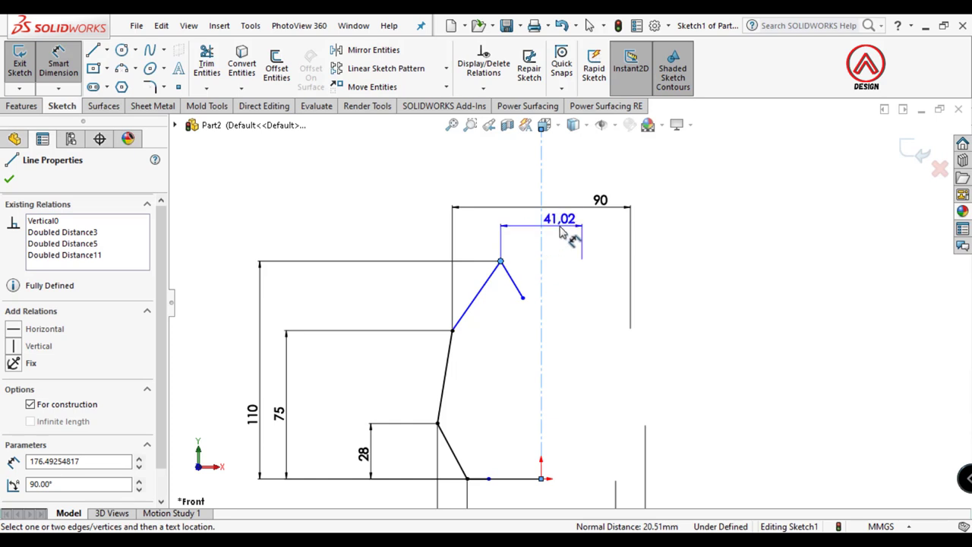
click(562, 231)
text(65)
key(Return)
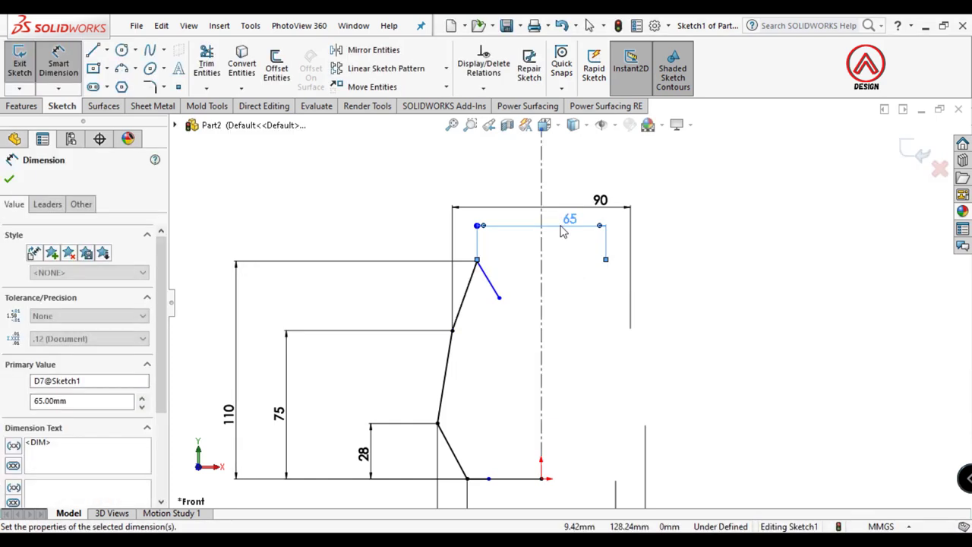
Give the lip end a 55 diameter and a 5 mm vertical drop from the top vertex
click(500, 299)
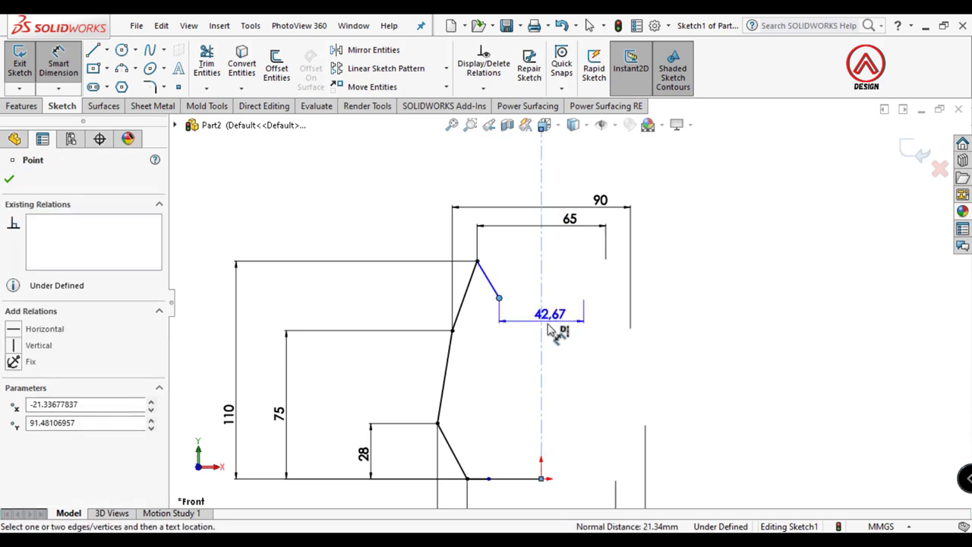
click(554, 267)
text(55)
key(Return)
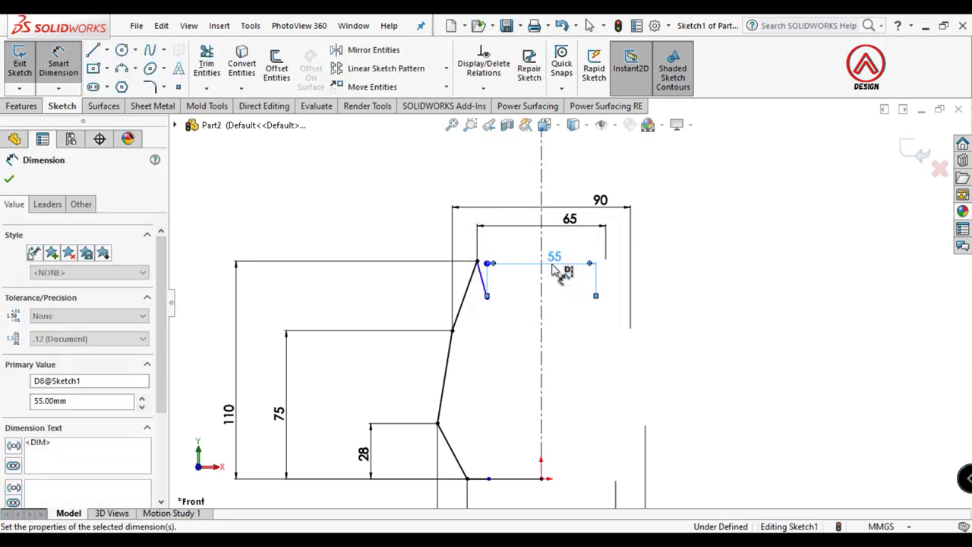
click(487, 299)
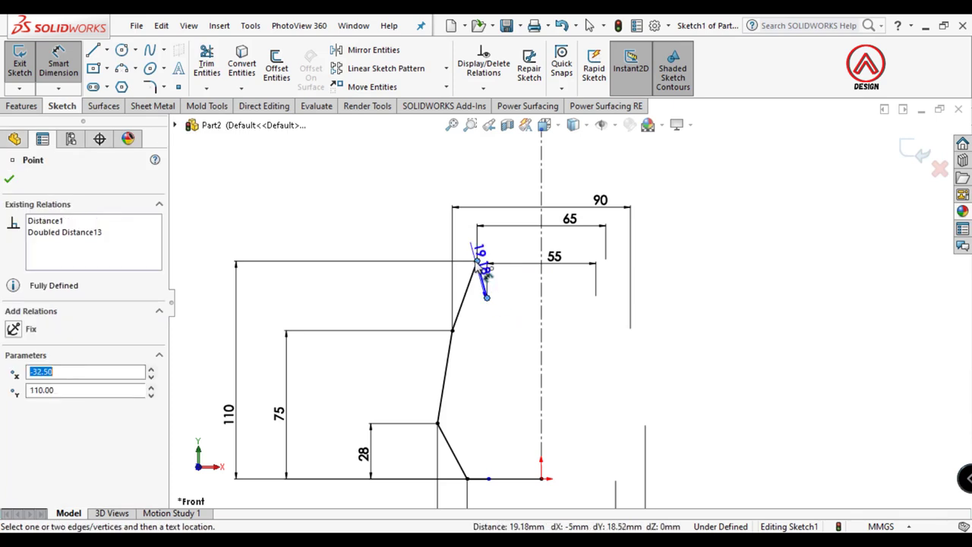
click(477, 261)
click(414, 281)
text(5)
key(Return)
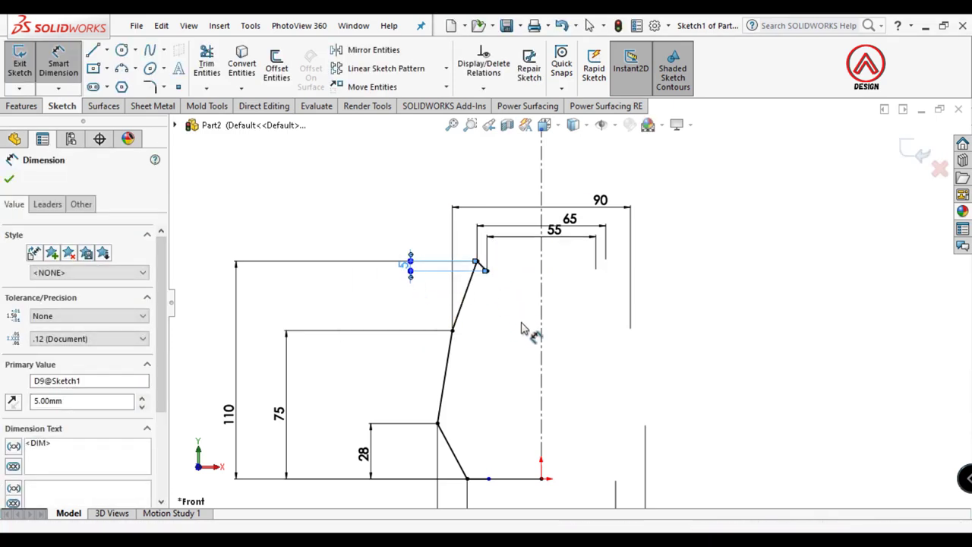
Dimension the bottom point near the base to a 70 diameter, fully defining the sketch
scroll(547, 379, up, 2)
scroll(551, 407, down, 2)
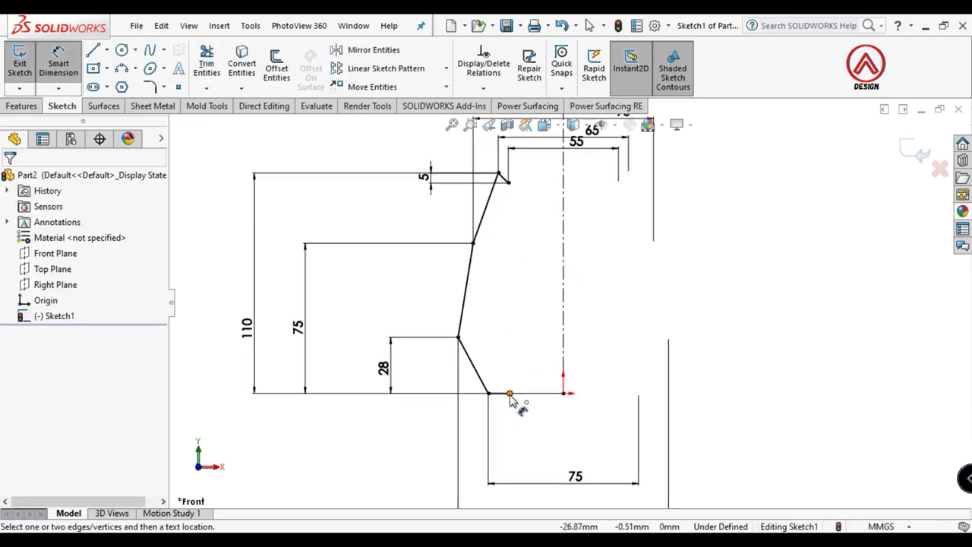
click(510, 395)
click(637, 414)
click(578, 444)
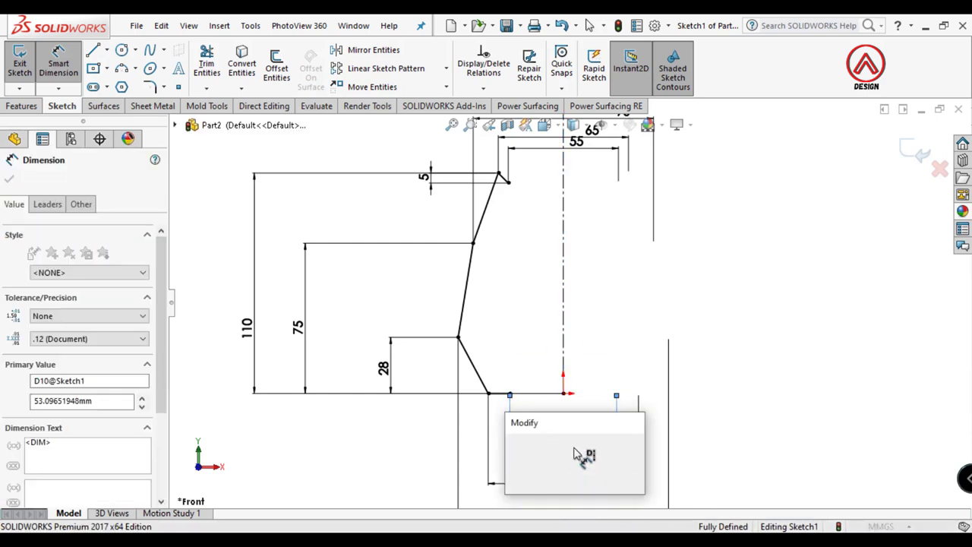
text(70)
key(Return)
click(575, 376)
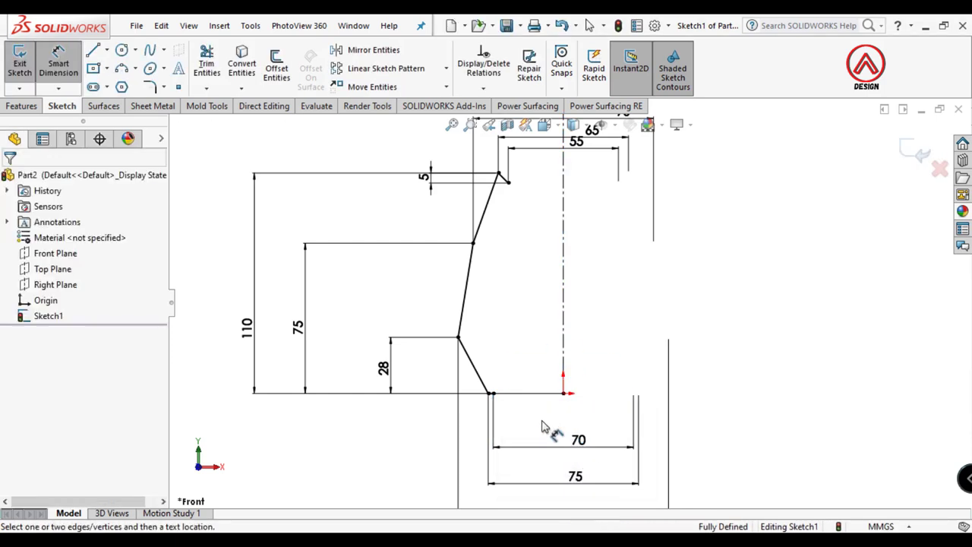
scroll(581, 343, up, 2)
scroll(606, 289, down, 1)
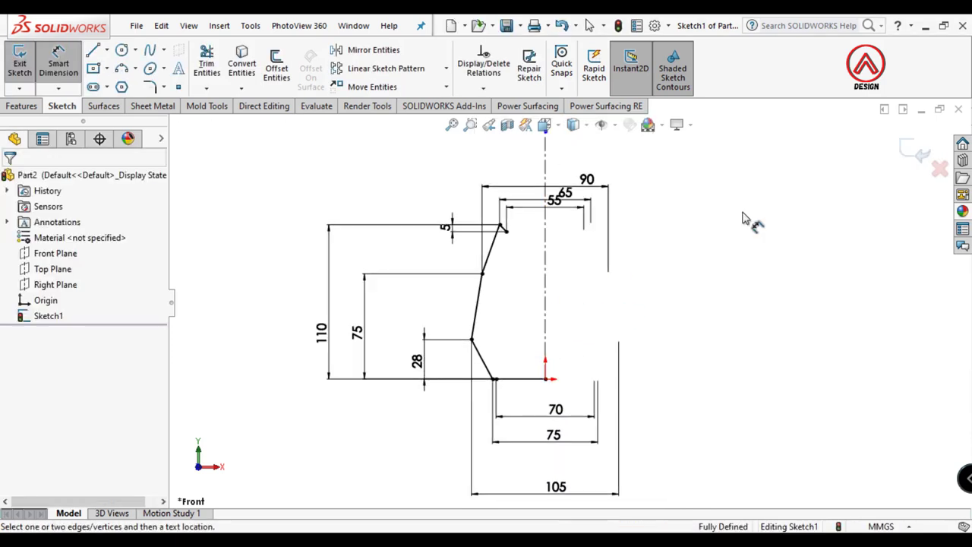
Exit Sketch1 and start a new sketch on the Top Plane
click(918, 155)
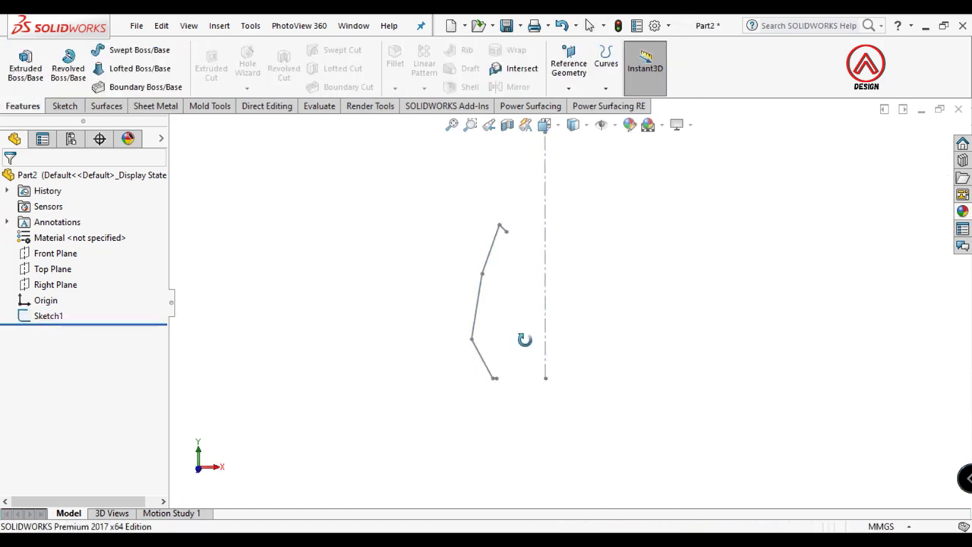
click(51, 274)
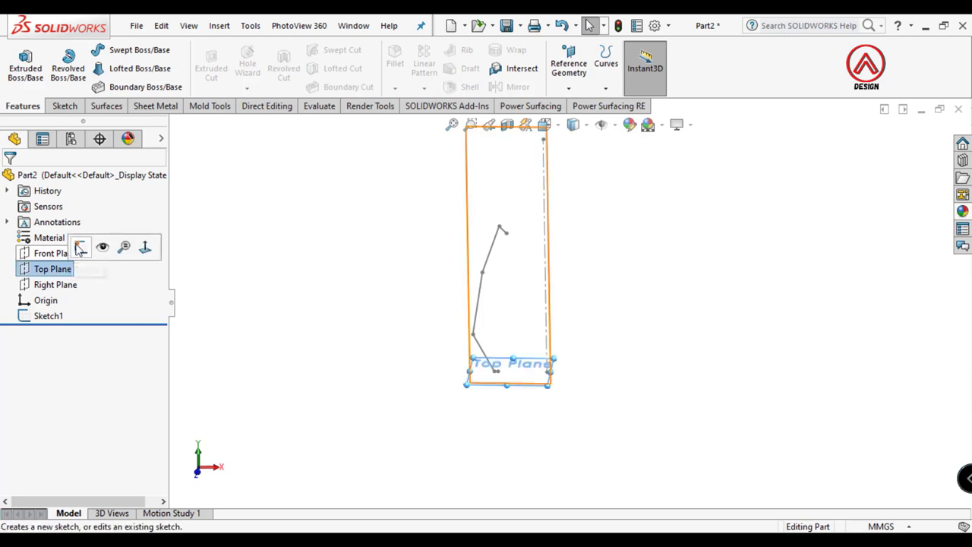
click(79, 246)
Draw two origin-centred circles, the outer reaching the profile's base end, the inner radius 35
click(124, 53)
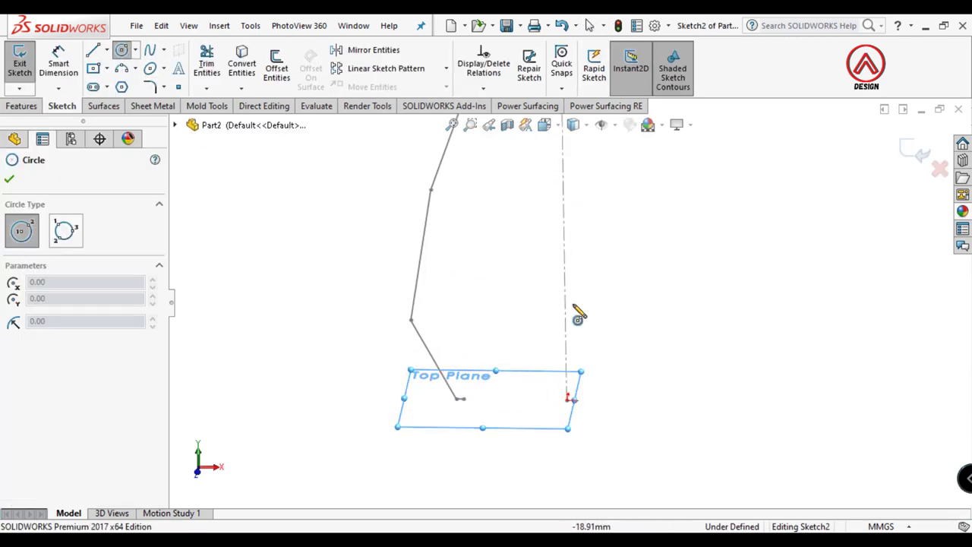
click(566, 400)
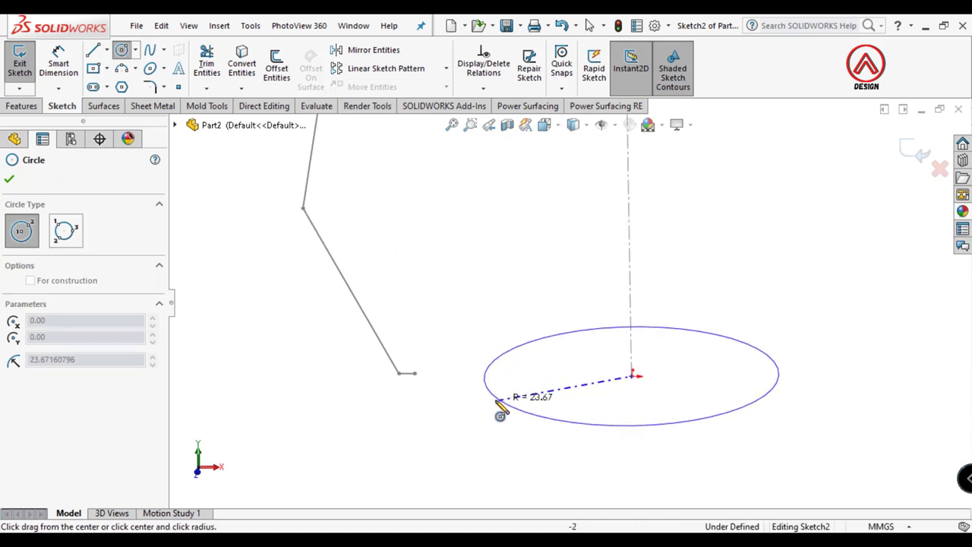
click(399, 373)
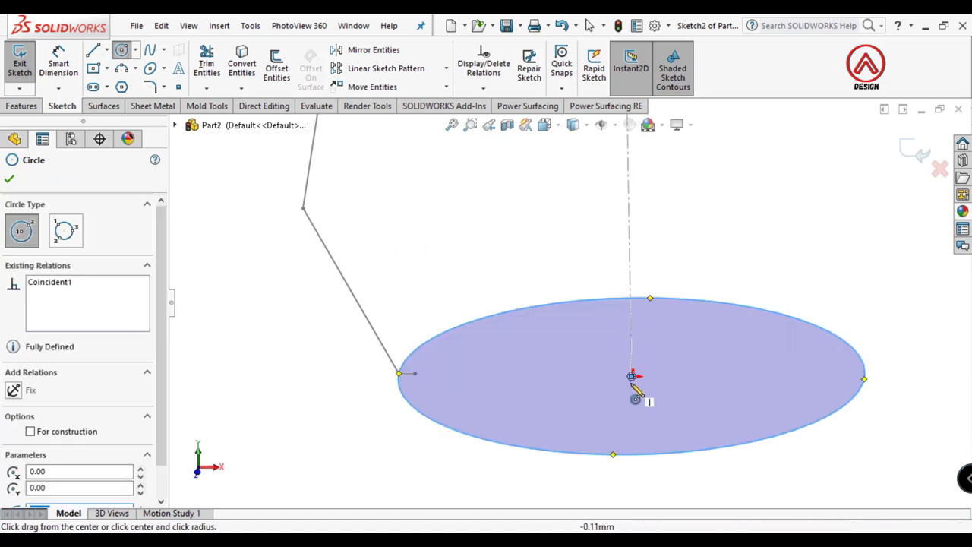
click(632, 376)
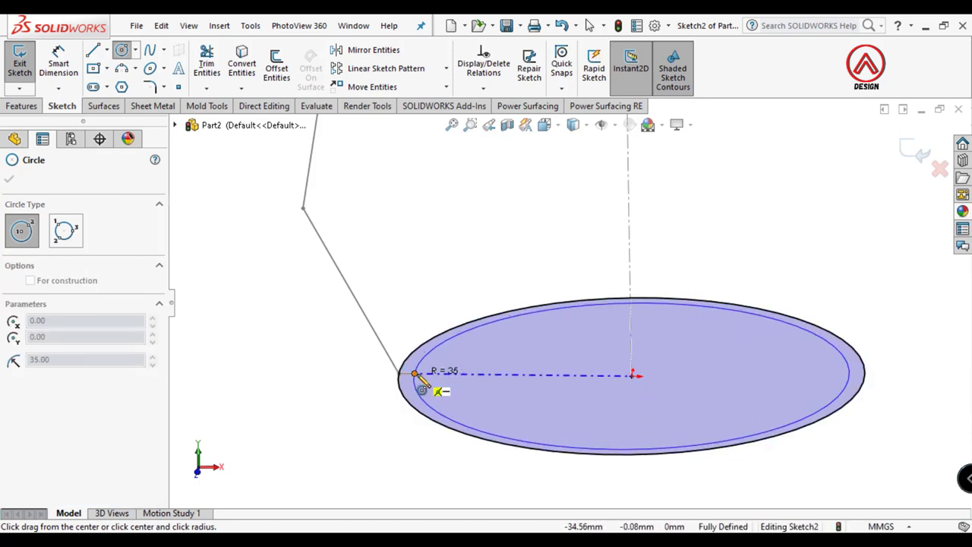
click(421, 382)
key(Escape)
middle_drag(493, 386, 536, 373)
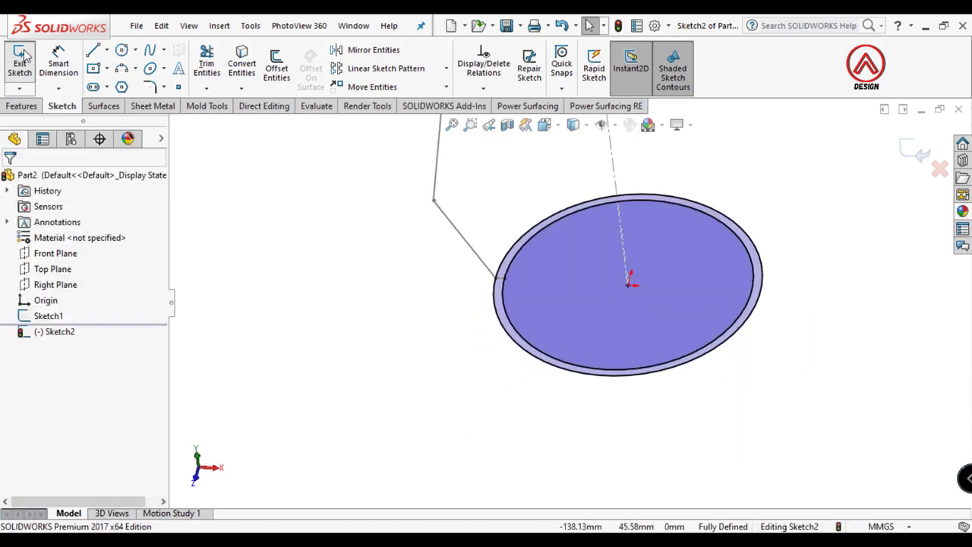
Switch to Top view and draw a horizontal centreline ending at the origin
click(95, 51)
key(Escape)
click(573, 124)
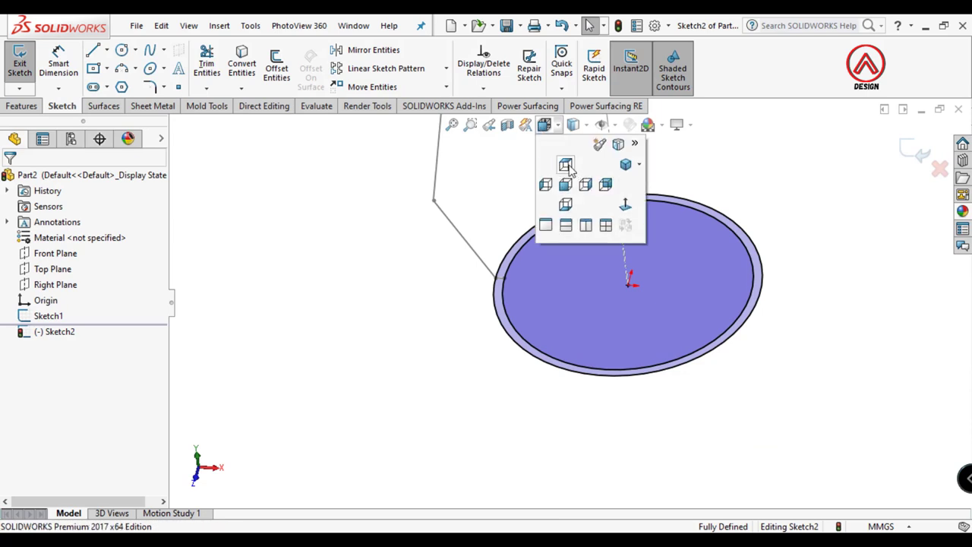
click(575, 169)
click(107, 50)
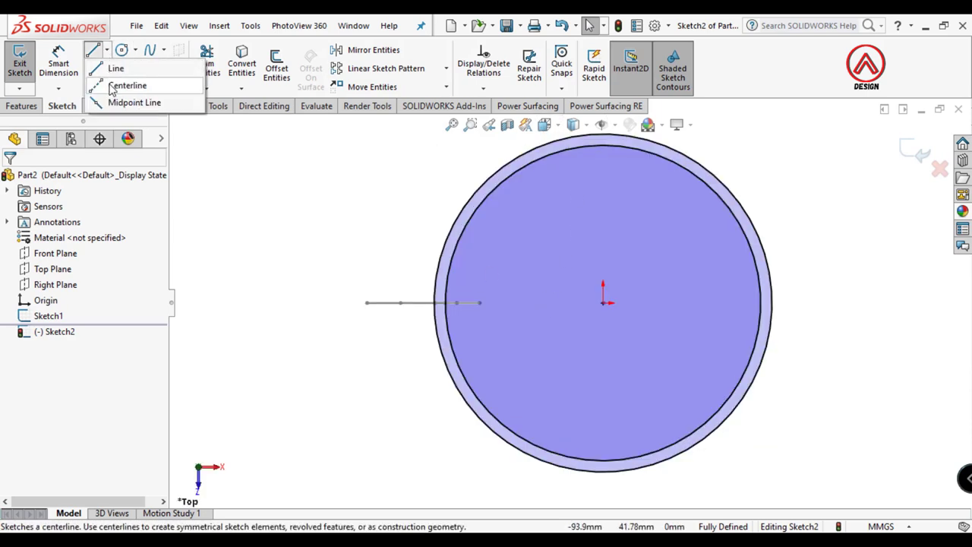
click(128, 81)
click(603, 303)
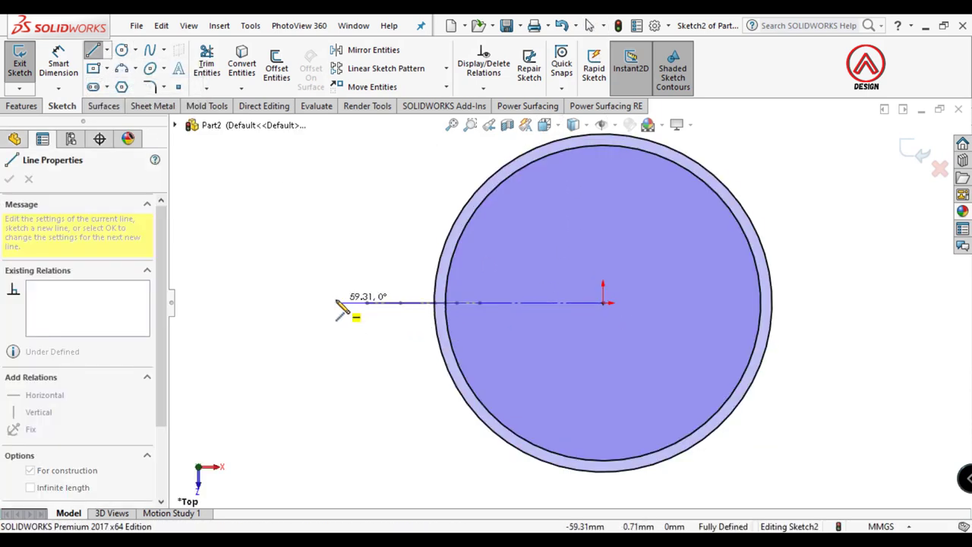
click(337, 303)
key(Escape)
Draw a radial line from origin to circle edge, dimensioned 15° from the centreline
click(93, 50)
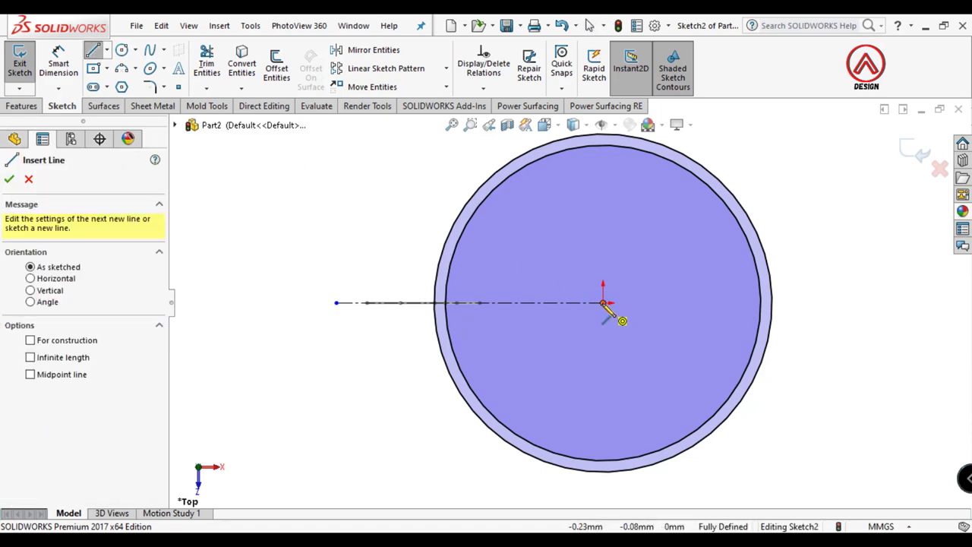
click(603, 303)
click(448, 370)
key(Escape)
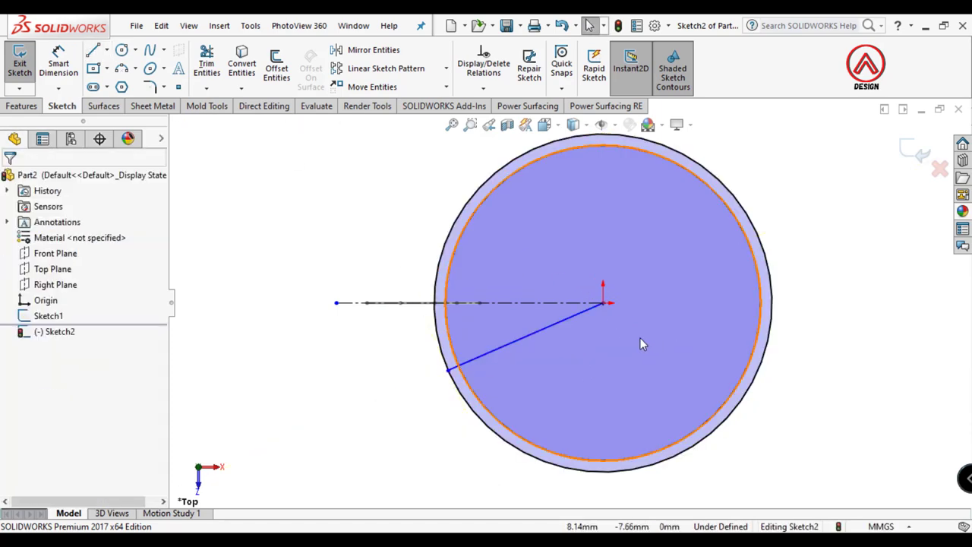
key(l)
click(74, 71)
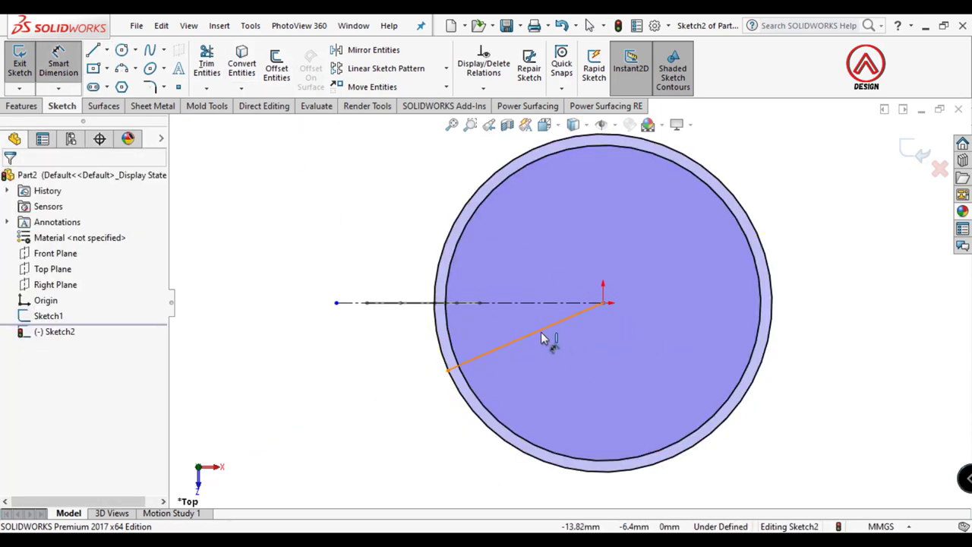
click(542, 335)
click(540, 305)
click(416, 343)
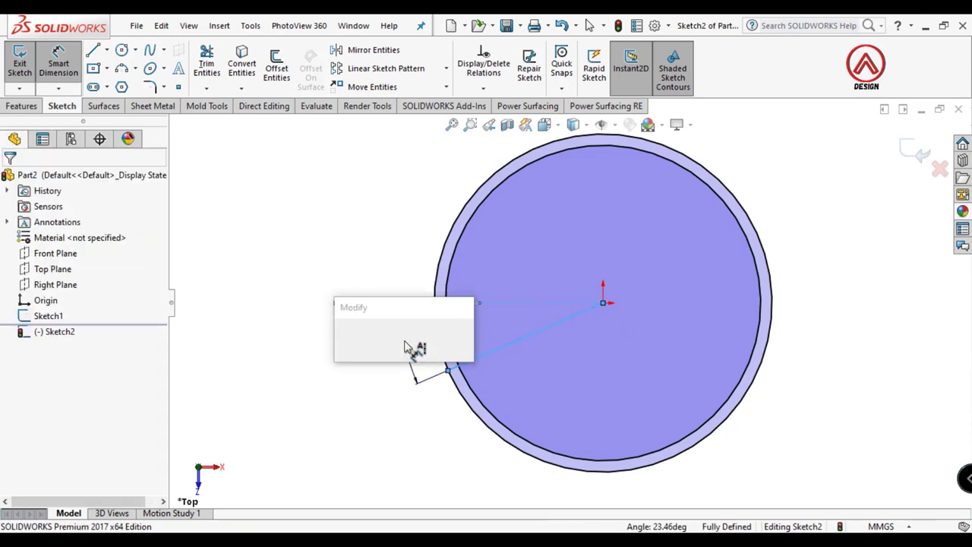
text(15)
key(Return)
Mirror the 15° line about the horizontal centreline to form a wedge, then exit Sketch2
click(418, 432)
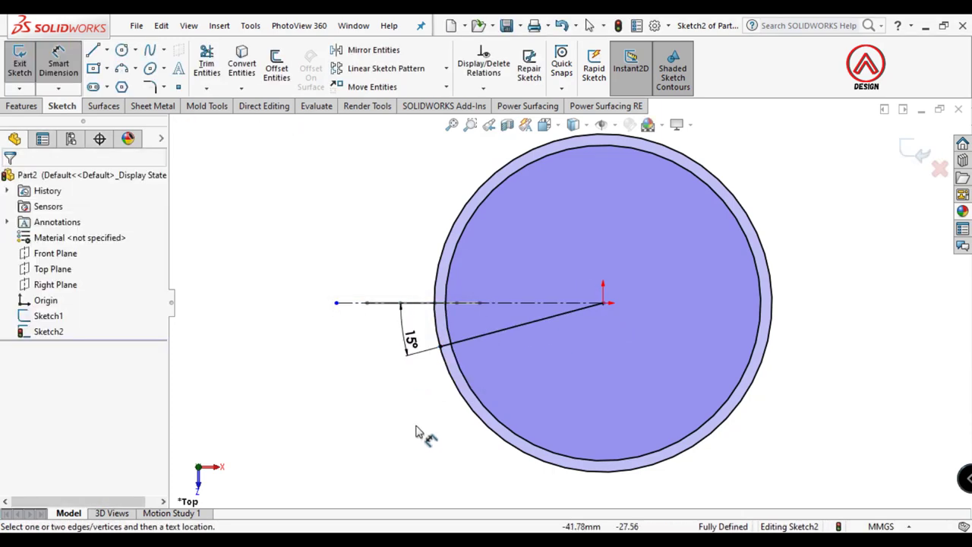
click(372, 49)
click(456, 346)
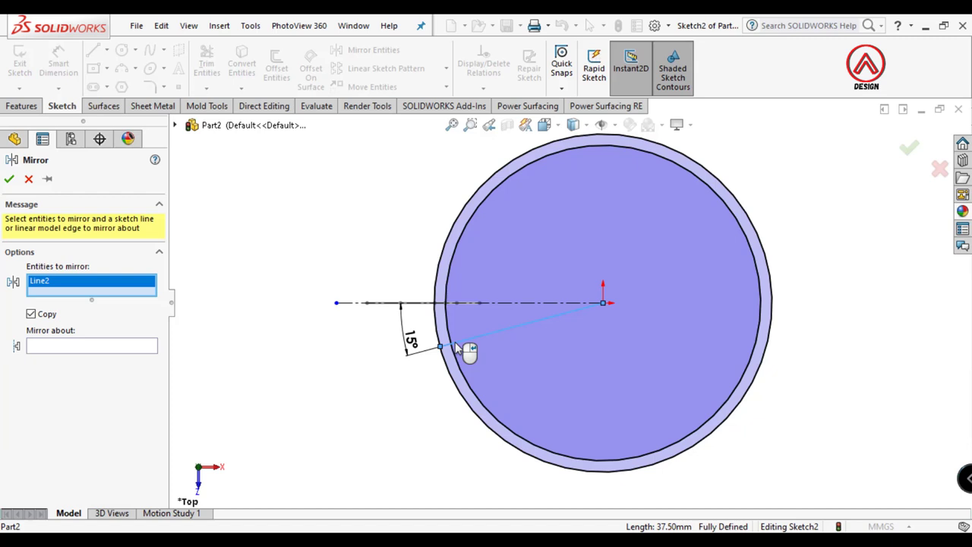
click(102, 350)
click(540, 304)
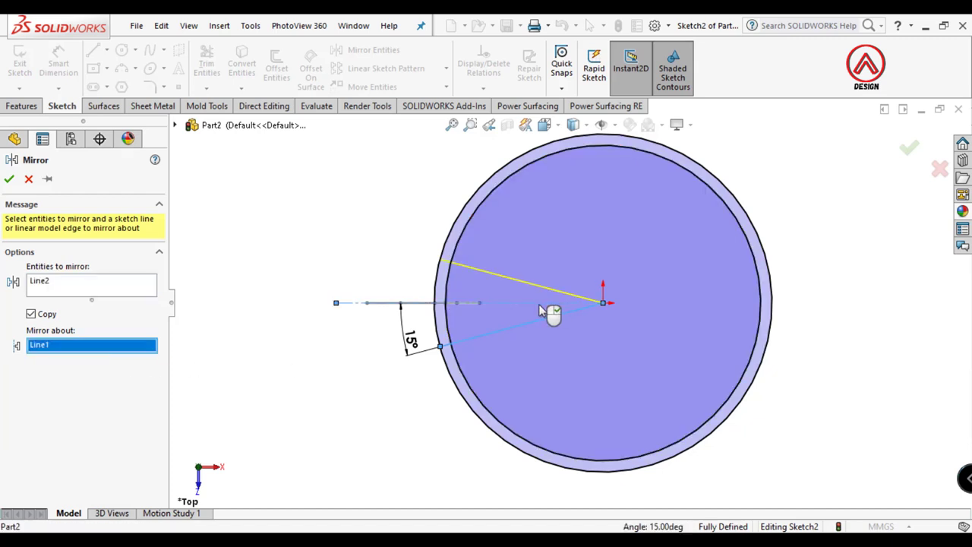
click(9, 179)
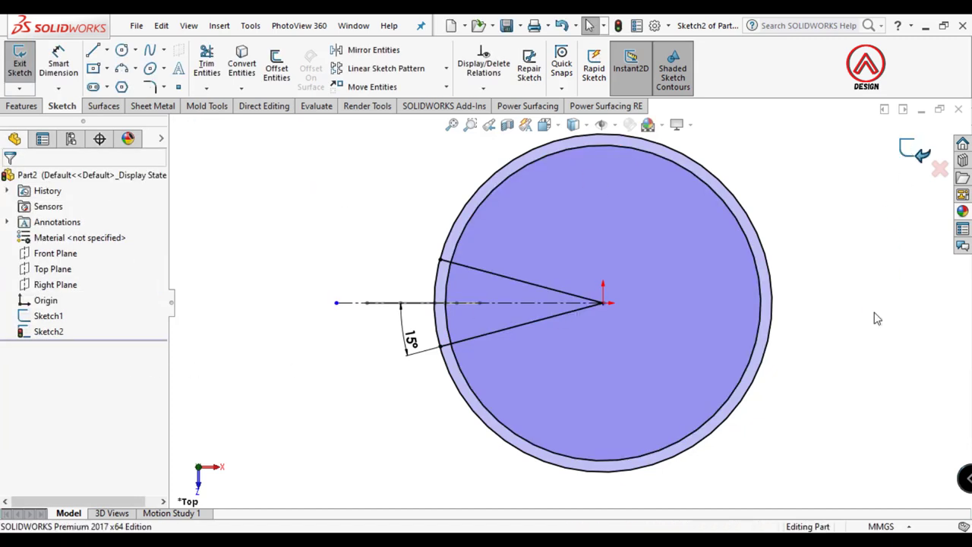
click(915, 149)
Create Plane1 through the selected Sketch1 profile point, parallel to Top Plane
middle_drag(501, 382, 568, 339)
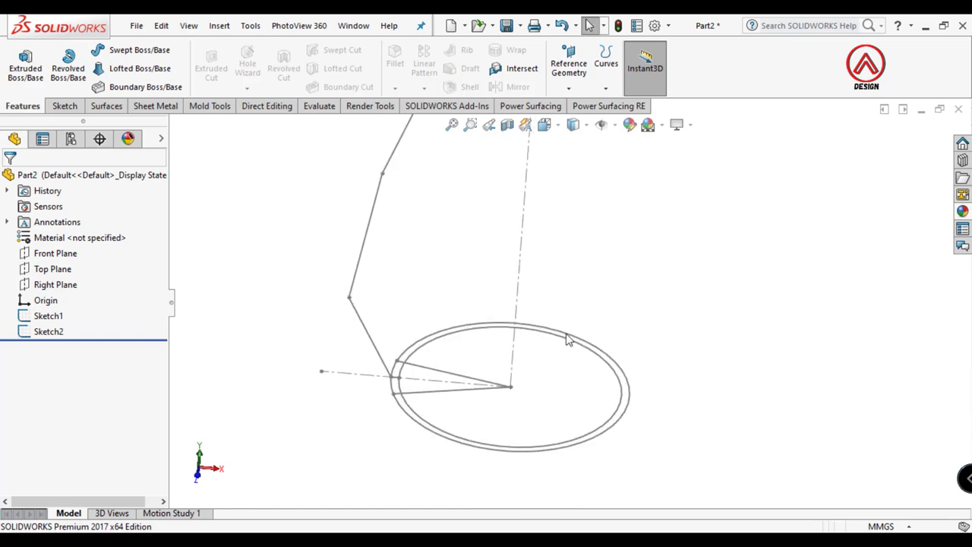
click(349, 299)
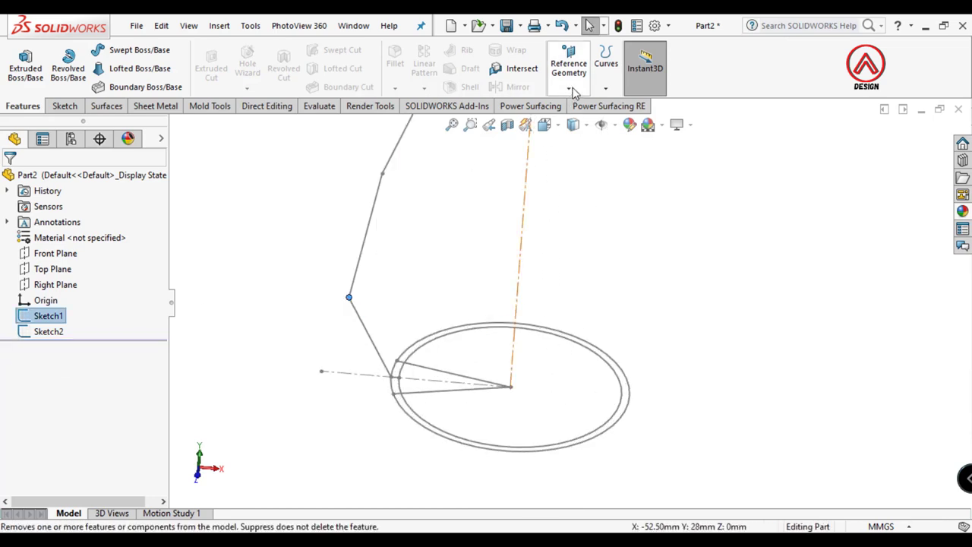
click(568, 87)
click(577, 101)
key(f)
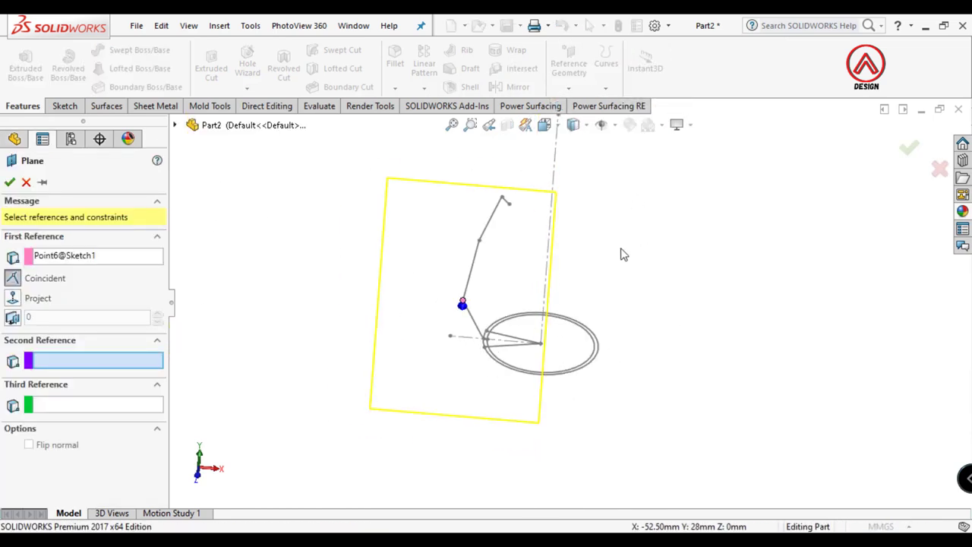
click(176, 126)
click(237, 219)
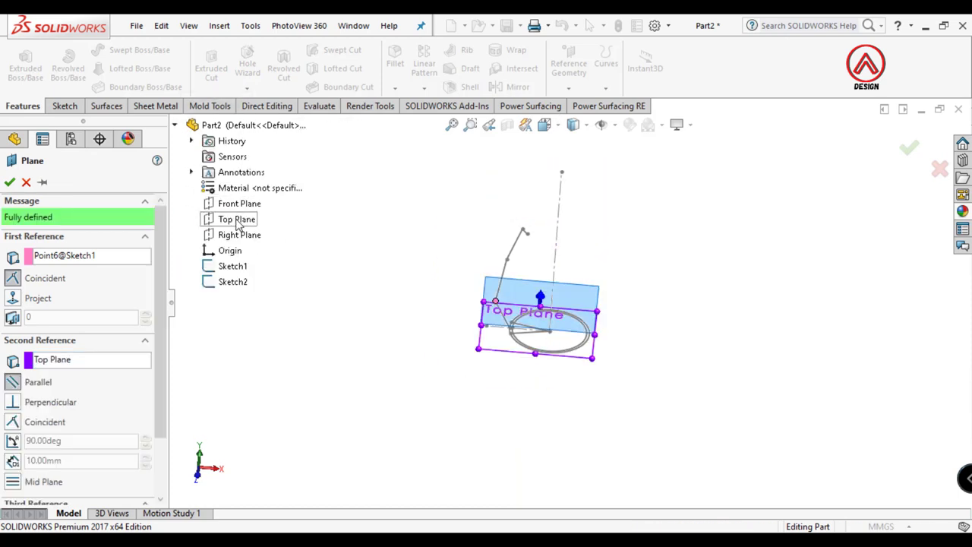
click(9, 182)
middle_drag(610, 284, 614, 259)
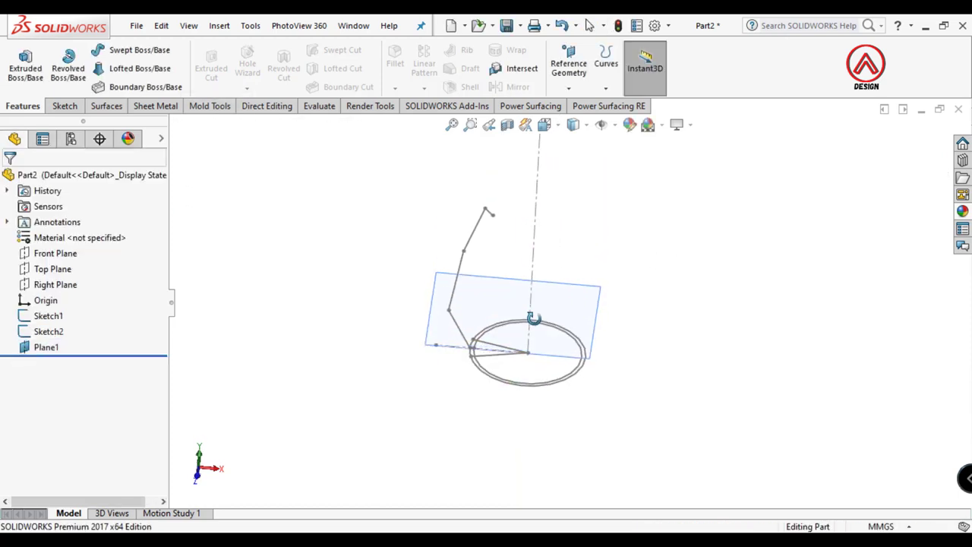
click(65, 106)
Start a sketch on Plane1 and draw a large circle centred on the axis
click(20, 61)
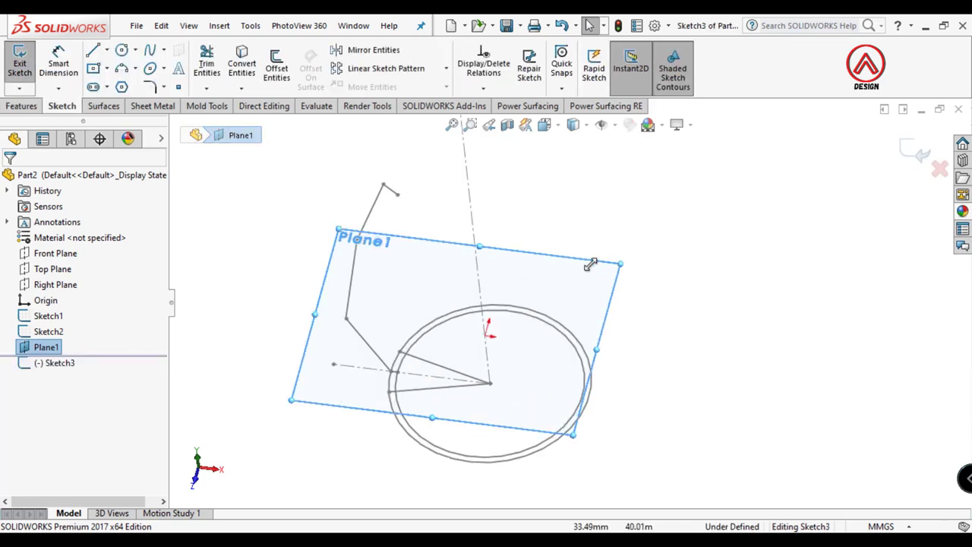
click(121, 50)
click(495, 357)
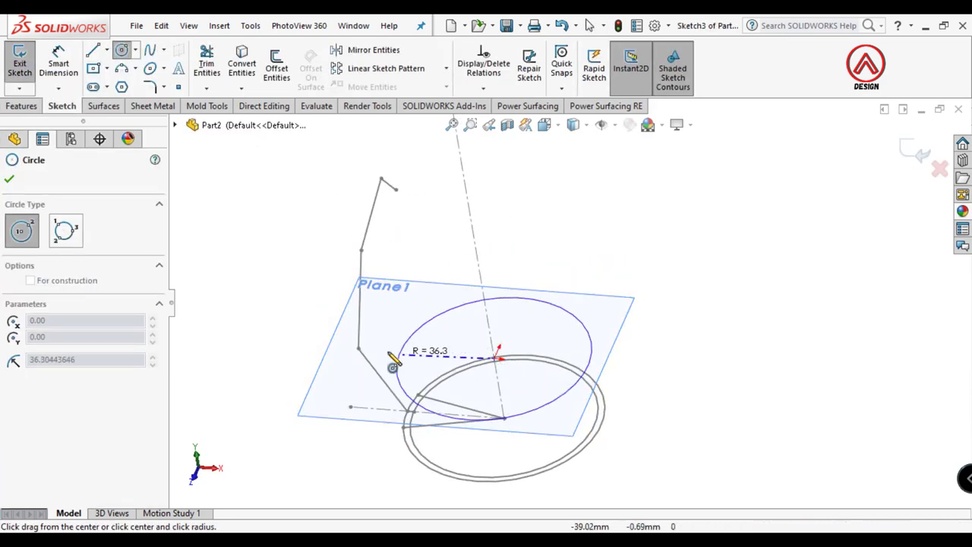
click(358, 349)
key(Escape)
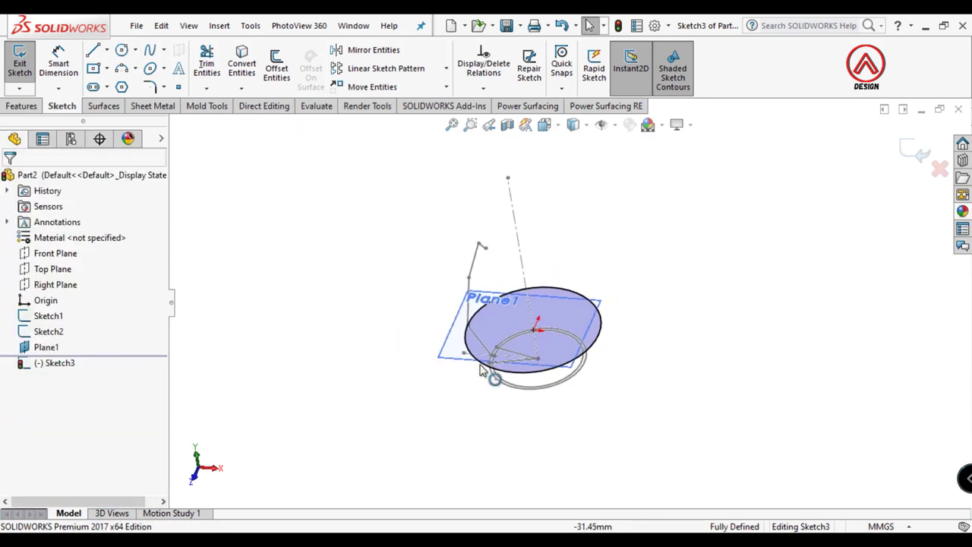
scroll(545, 296, down, 2)
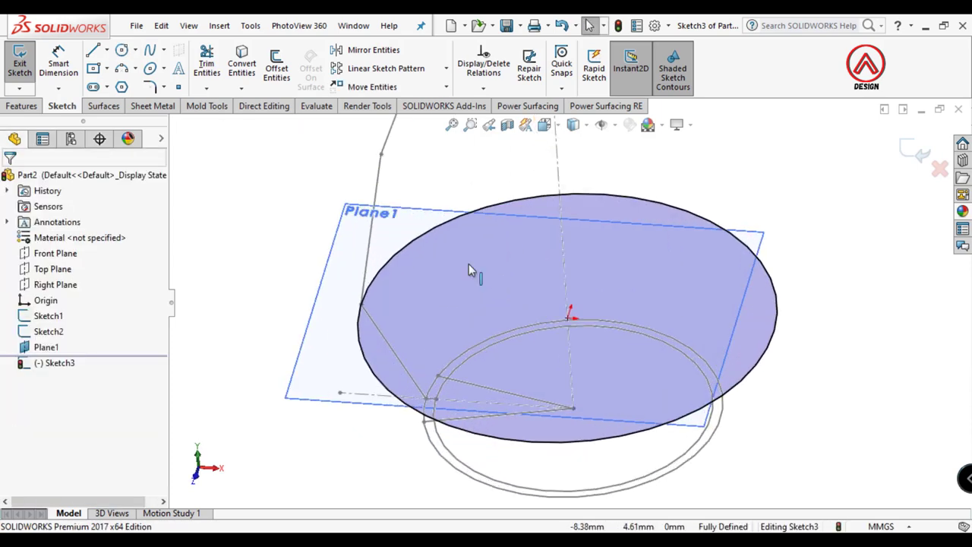
Convert the two Sketch2 wedge lines and the centreline into this sketch
click(242, 65)
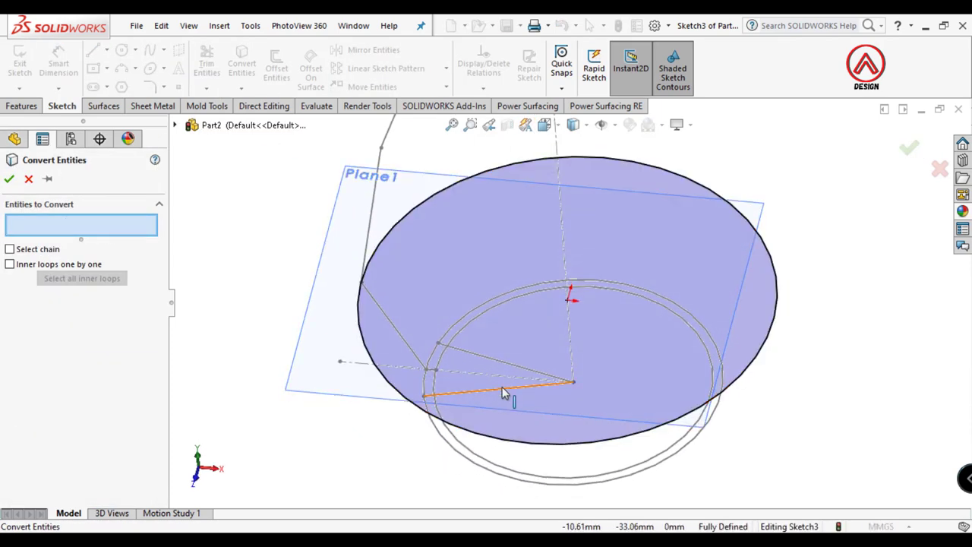
click(502, 393)
click(519, 367)
click(495, 374)
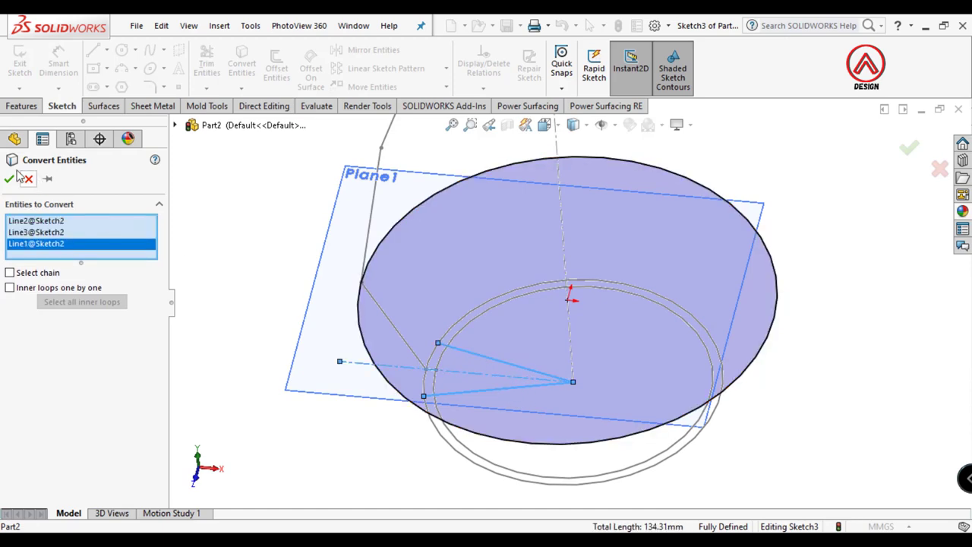
click(10, 180)
scroll(487, 341, down, 2)
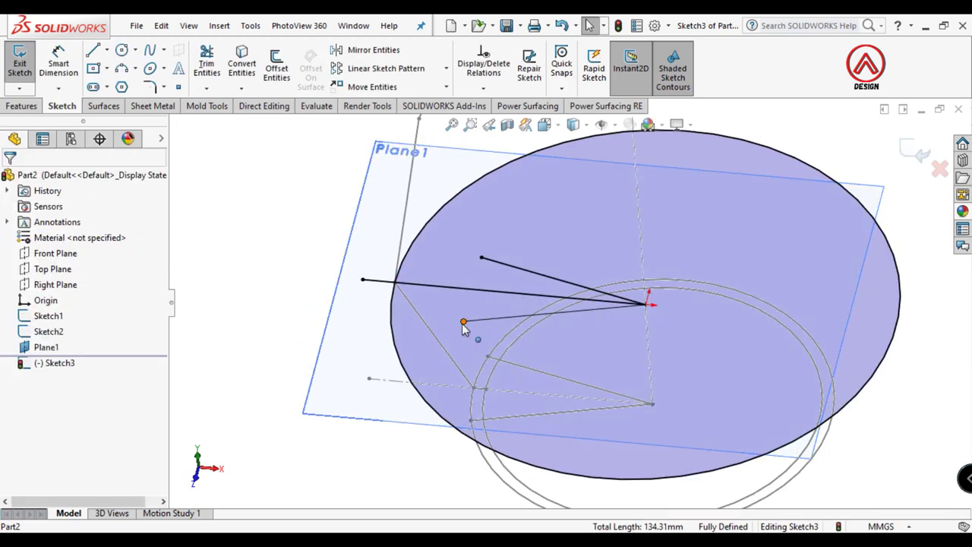
Make a copied line's outer end coincident with the circle, undoing an over-defining relation
click(464, 323)
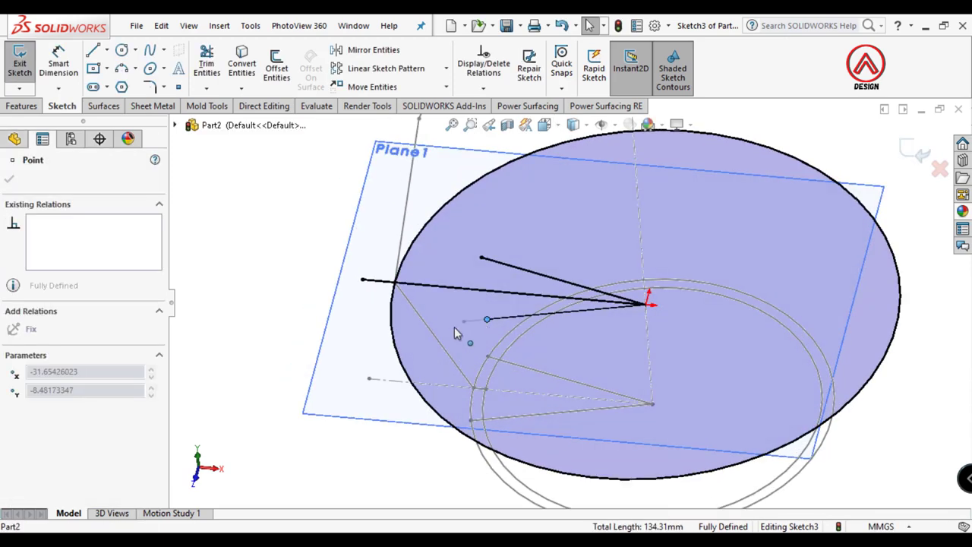
ctrl+click(396, 348)
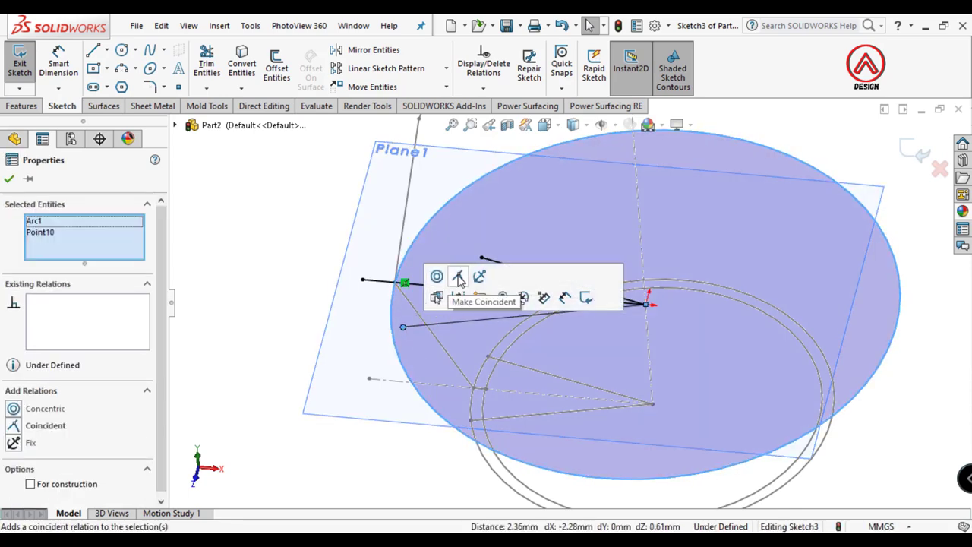
click(458, 278)
click(482, 258)
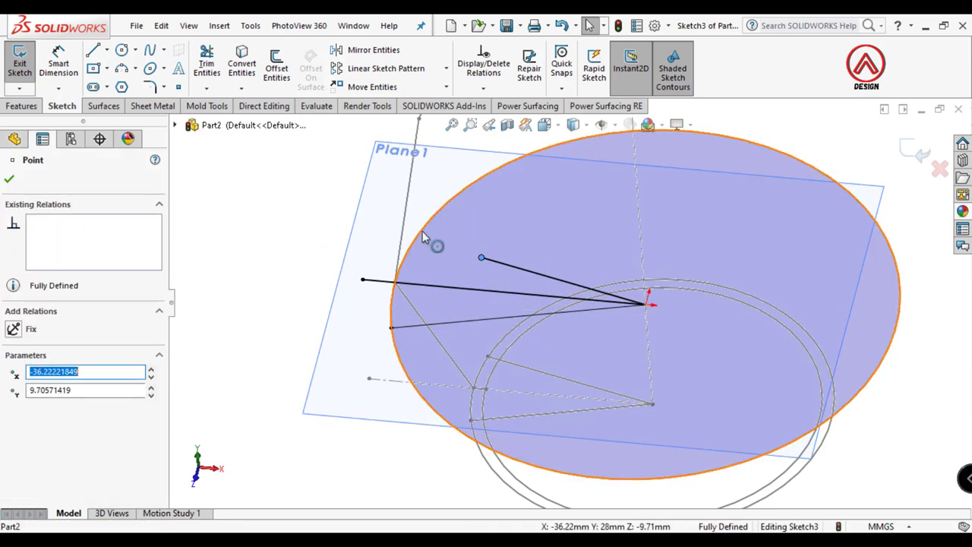
ctrl+click(422, 234)
click(463, 168)
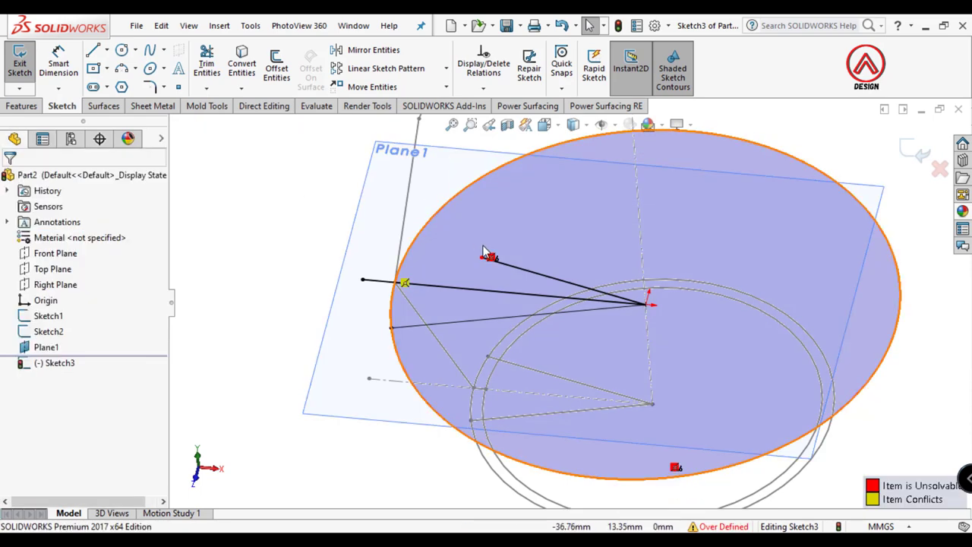
key(ctrl+z)
key(Escape)
drag(481, 260, 459, 249)
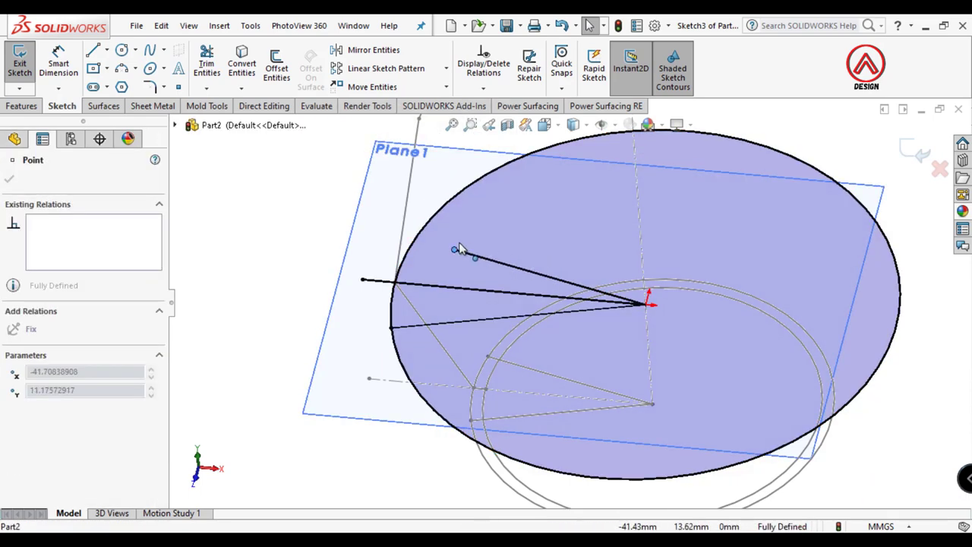
Attach the upper line's outer endpoint to the circle and make the middle line construction
middle_drag(423, 240, 284, 244)
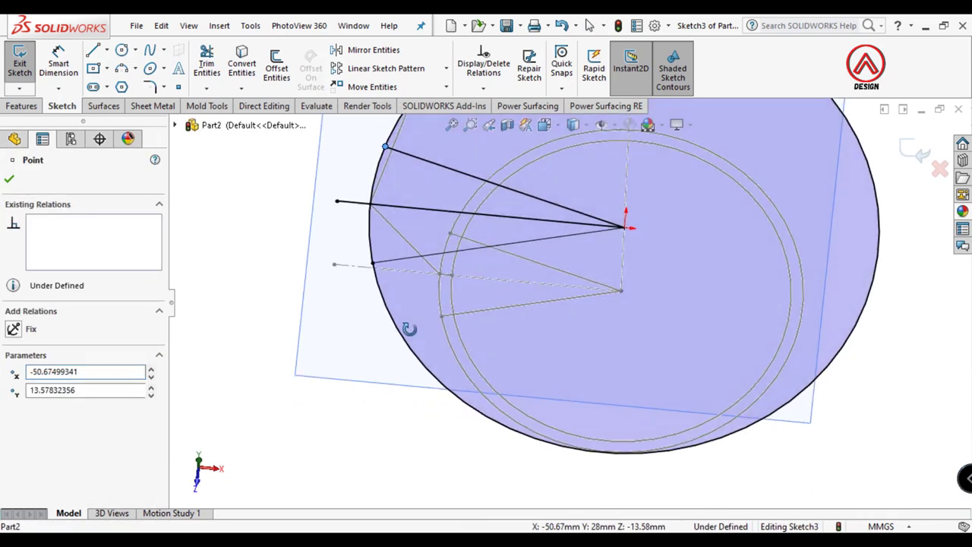
click(284, 243)
click(388, 146)
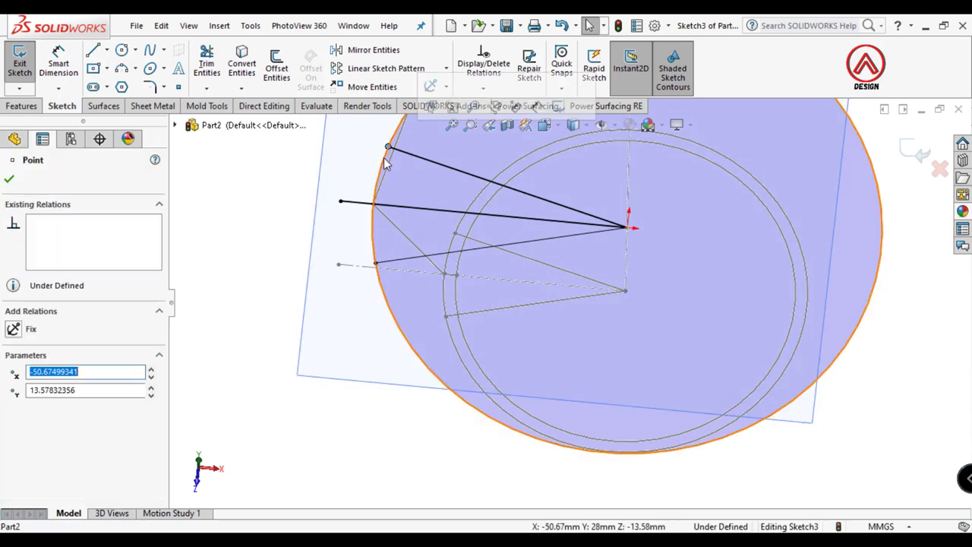
ctrl+click(389, 165)
click(446, 94)
click(287, 172)
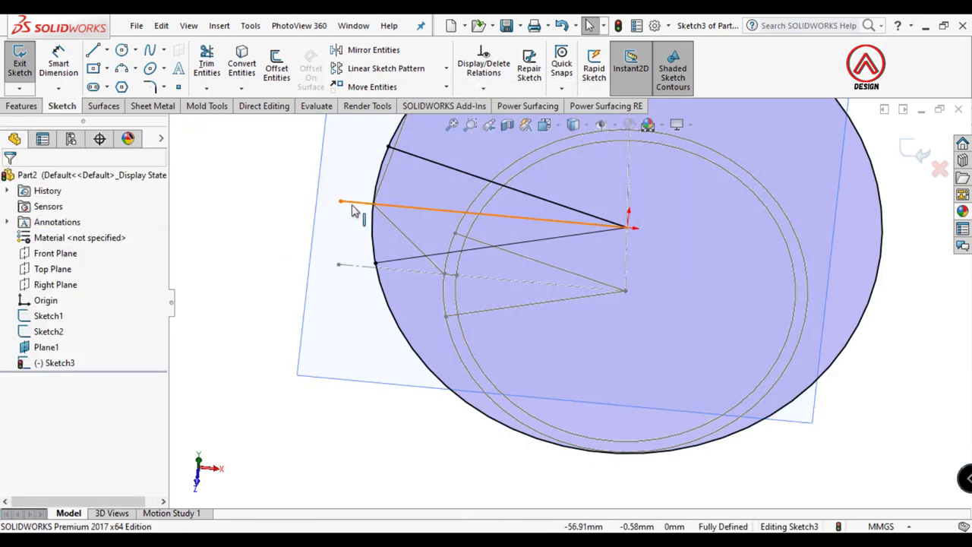
click(356, 204)
click(417, 165)
mouse_move(564, 283)
middle_down()
mouse_move(729, 281)
mouse_move(664, 284)
mouse_move(658, 325)
middle_up()
Close Sketch3 and create Plane2 through the profile's middle bend point, parallel to Top Plane
click(920, 153)
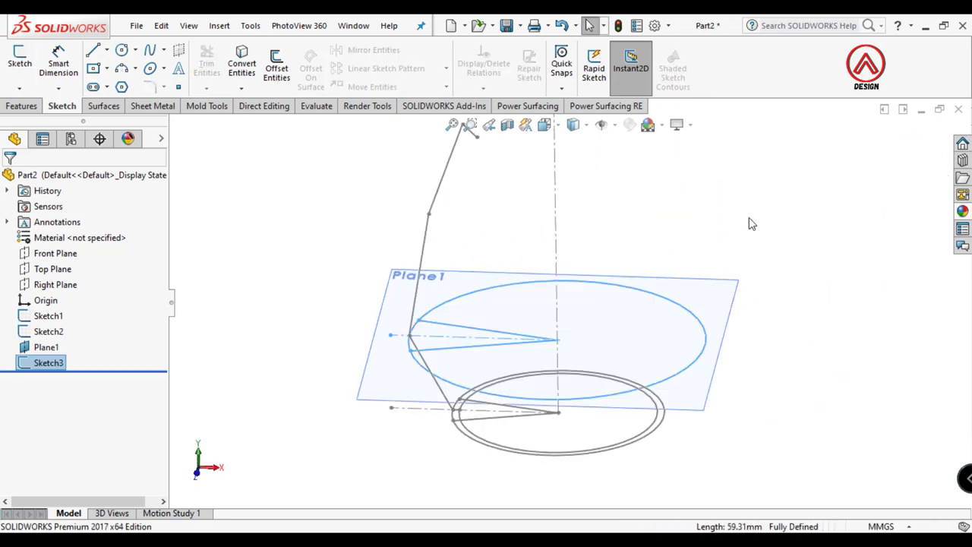
middle_drag(705, 248, 691, 278)
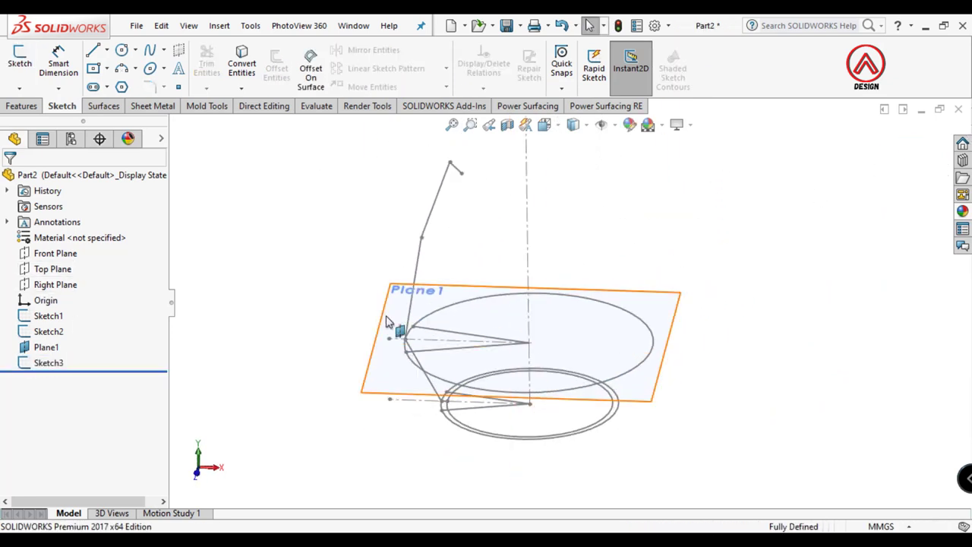
click(422, 243)
click(23, 107)
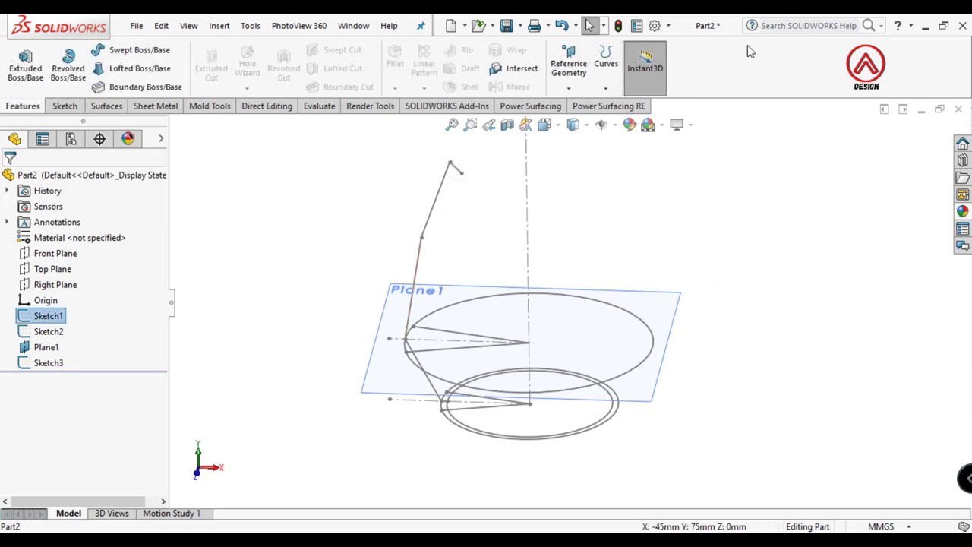
click(571, 63)
click(577, 102)
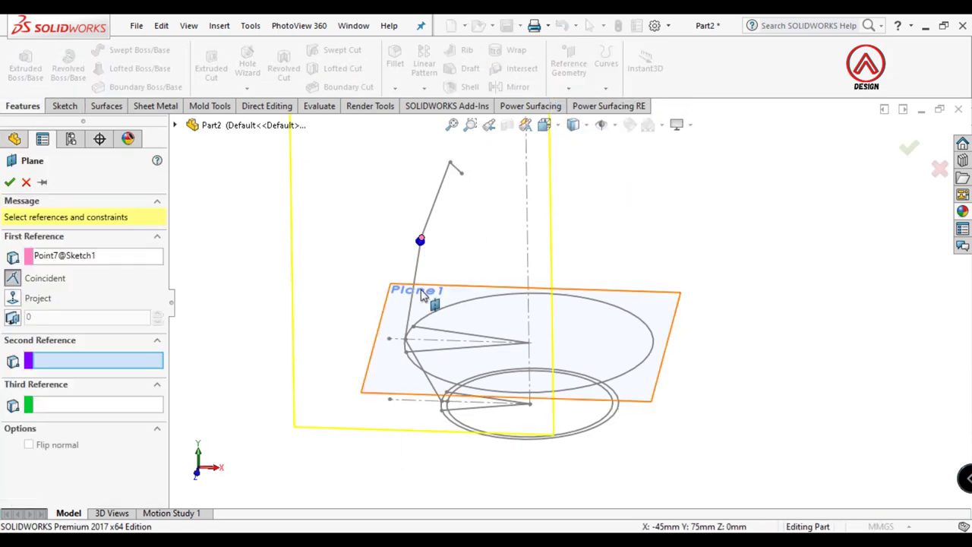
click(175, 125)
click(236, 220)
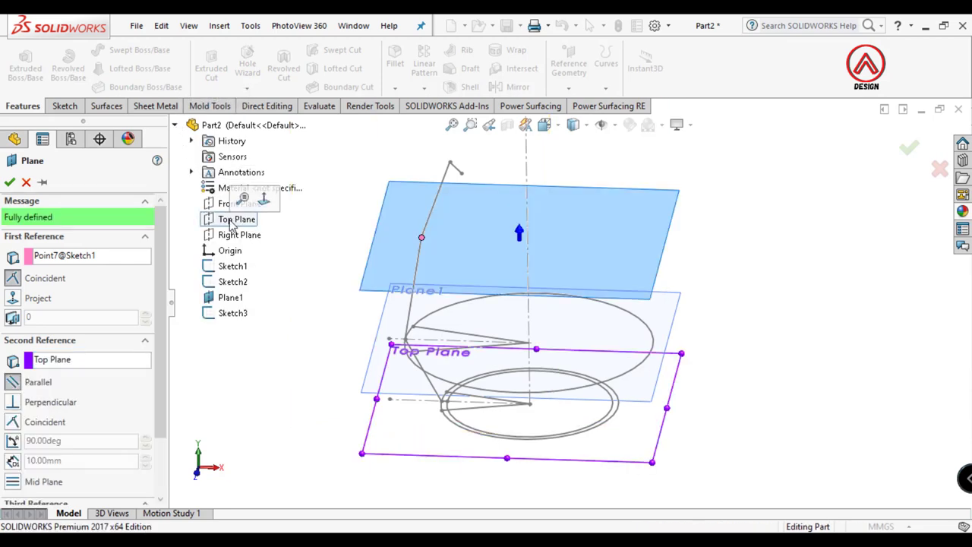
click(9, 183)
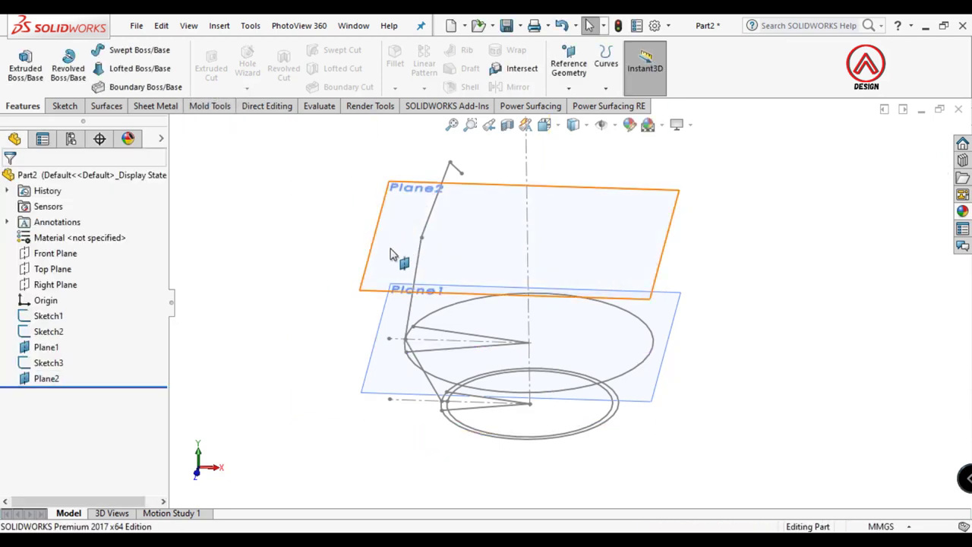
Hide Plane1 and select Plane2
click(387, 346)
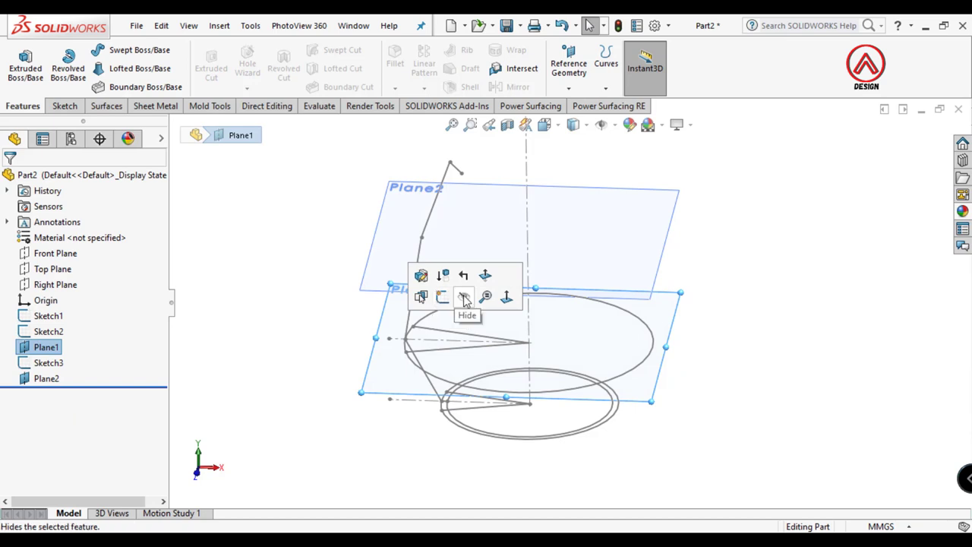
click(465, 300)
click(575, 261)
Start a sketch on Plane2 and draw a radius-45 circle centred on the axis
click(65, 107)
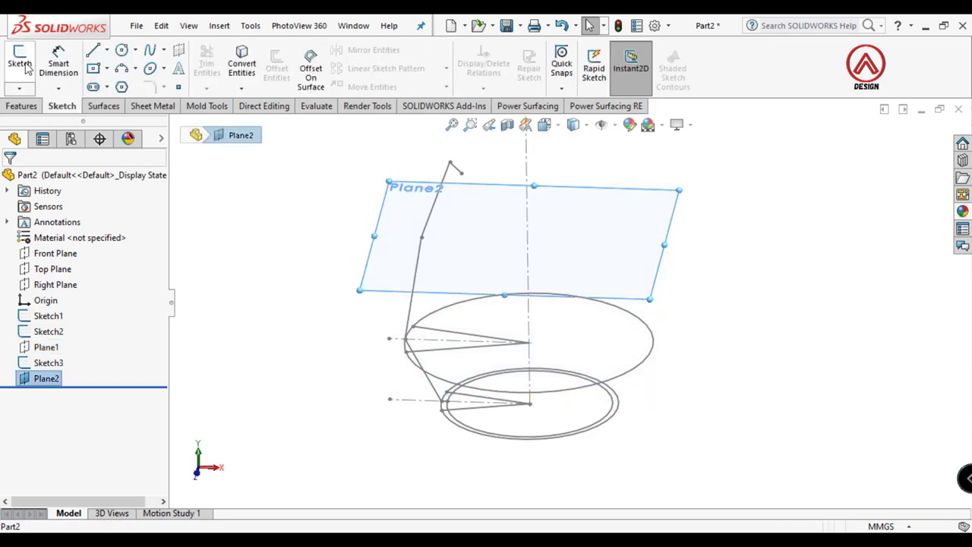
click(20, 65)
click(122, 50)
click(530, 241)
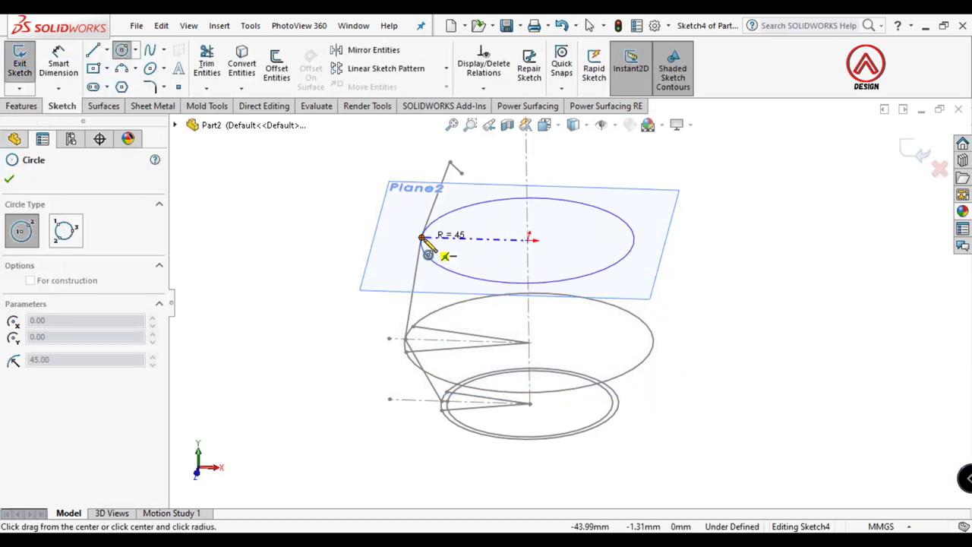
click(430, 246)
key(Escape)
scroll(522, 293, down, 2)
middle_drag(522, 293, 514, 308)
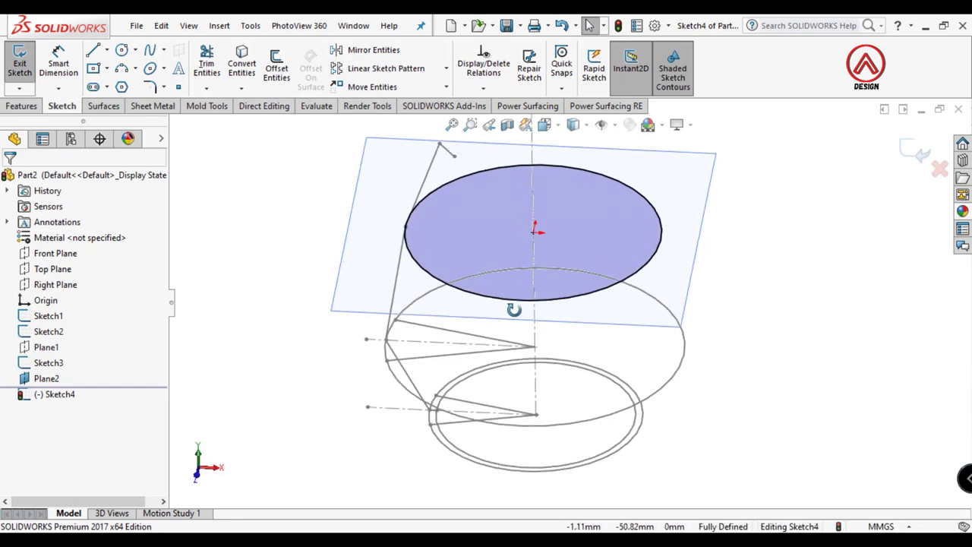
In top view, convert both wedge lines and the centreline, making the centreline construction
click(546, 125)
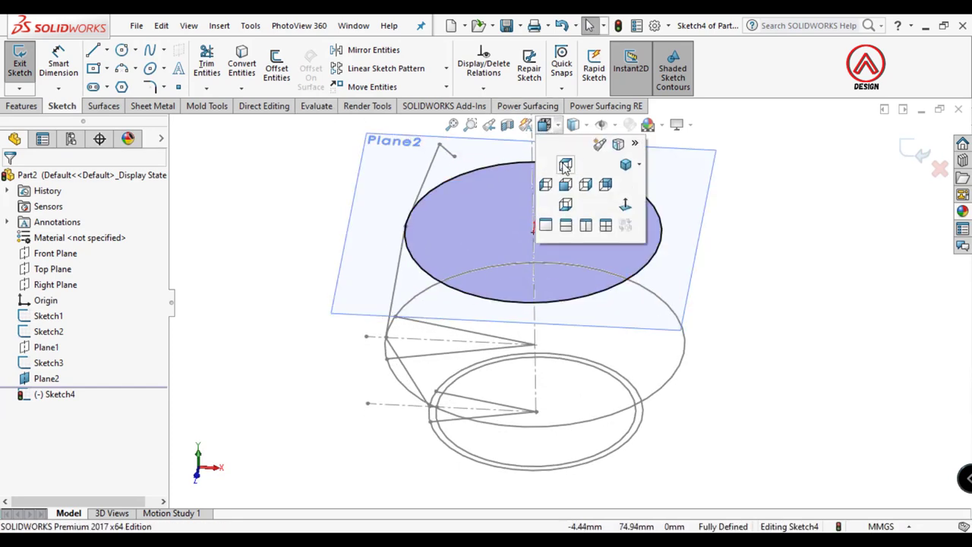
click(560, 162)
click(248, 73)
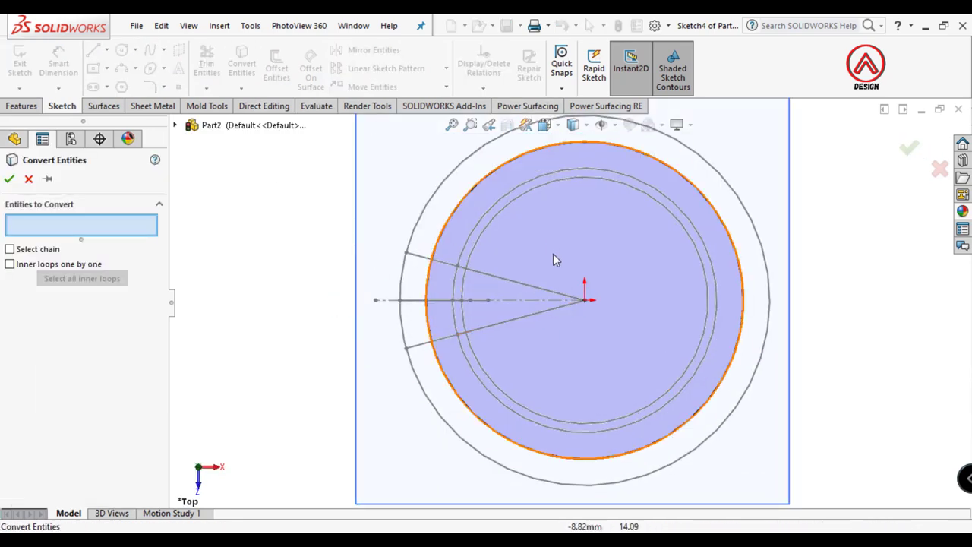
click(511, 285)
click(504, 322)
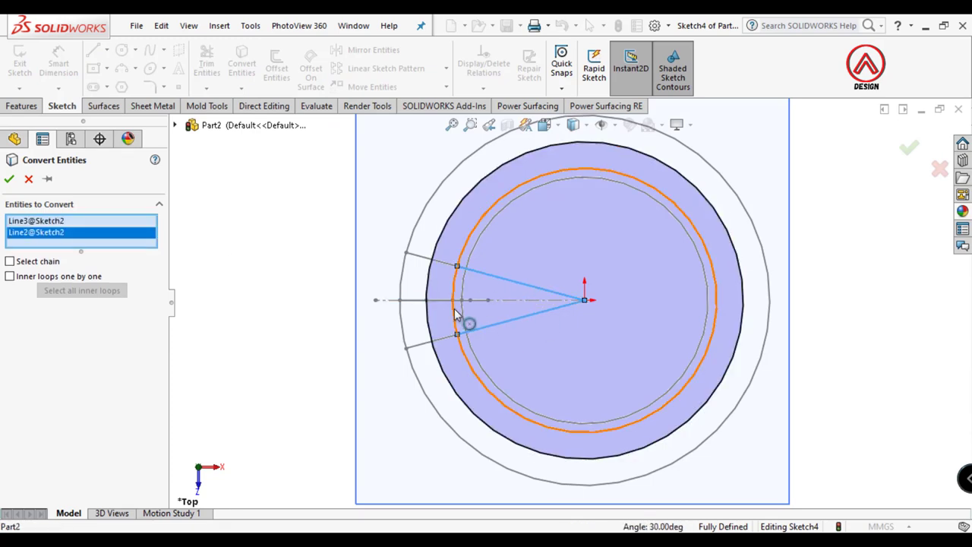
click(507, 300)
click(9, 180)
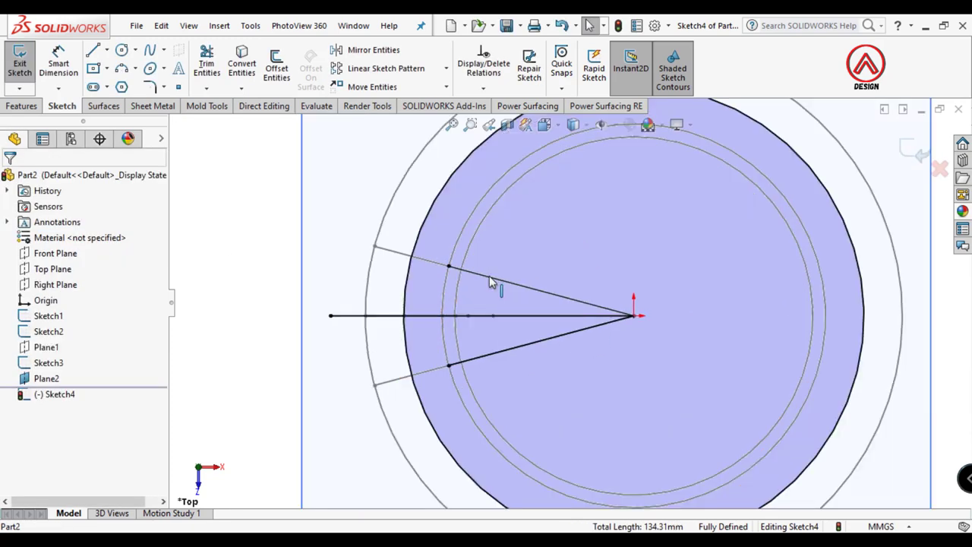
click(515, 316)
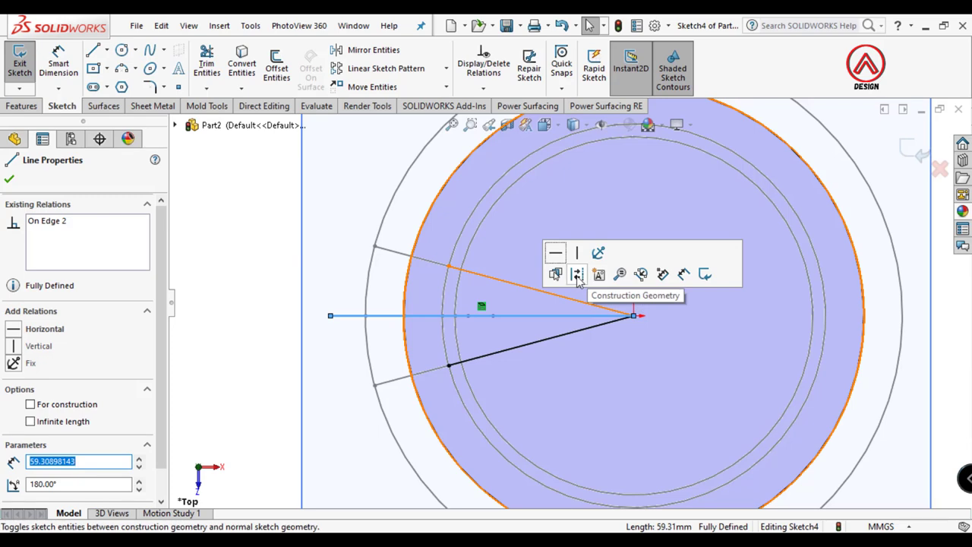
click(576, 274)
Add points where the upper and lower wedge lines meet the circle, then close Sketch4
click(495, 280)
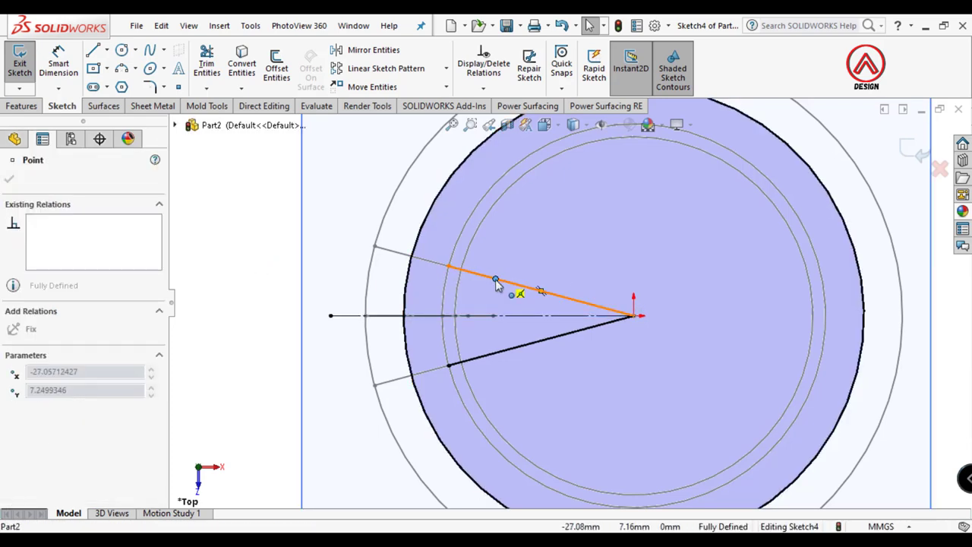
drag(430, 258, 411, 256)
ctrl+click(415, 242)
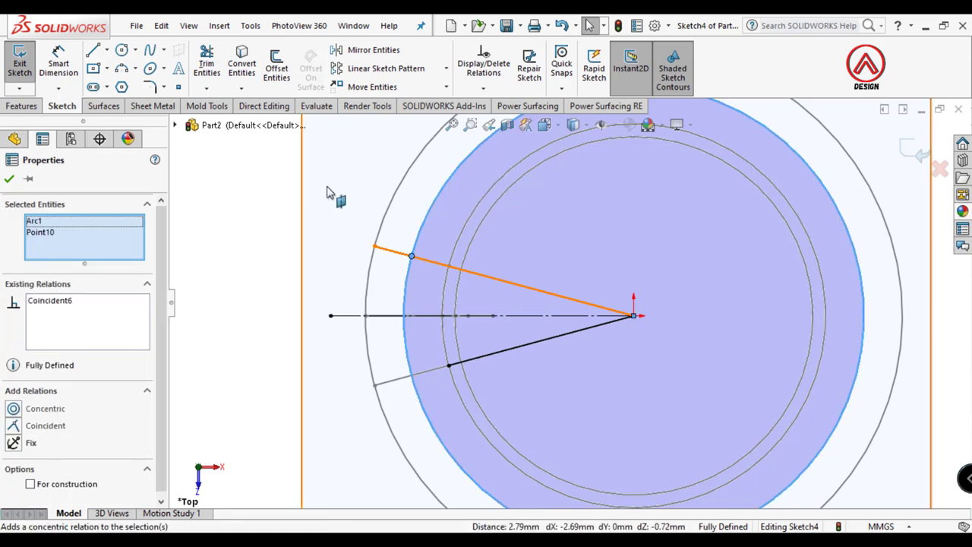
click(467, 361)
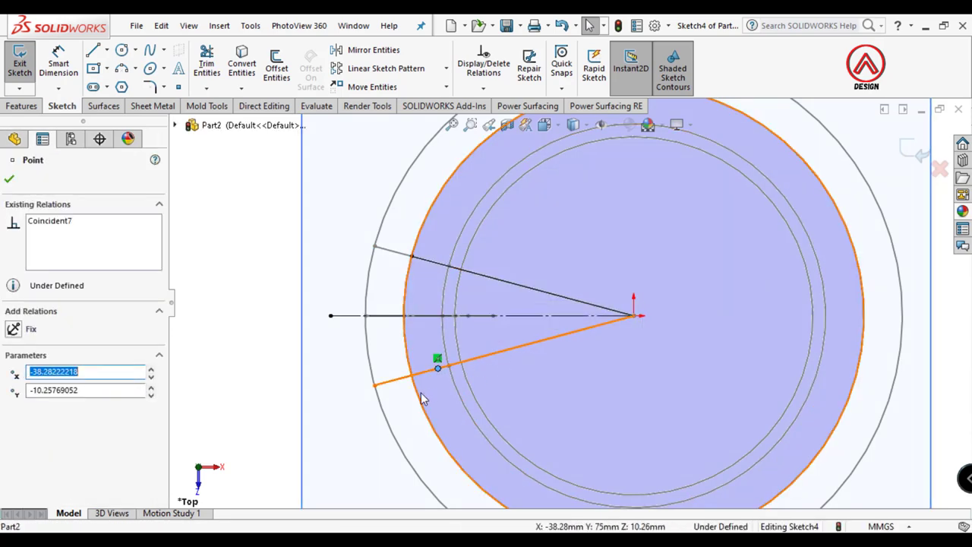
click(417, 397)
ctrl+click(440, 363)
click(481, 331)
click(354, 373)
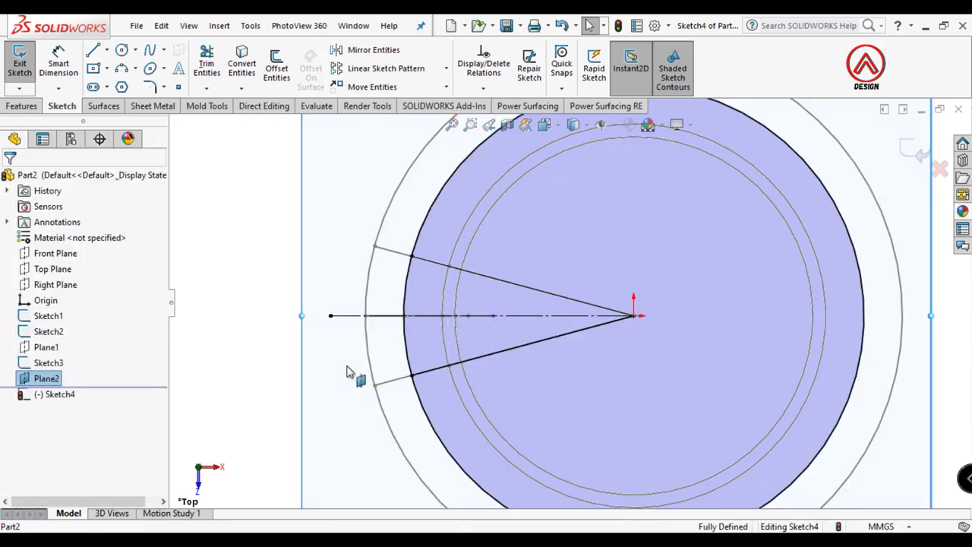
key(f)
click(904, 151)
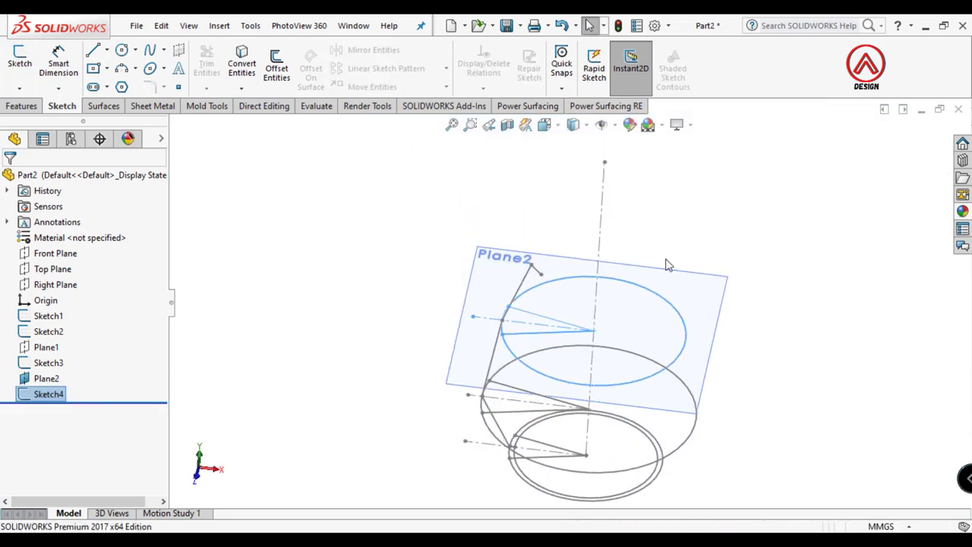
Hide Plane2 and orbit to a near-front view of the profile
click(702, 316)
click(782, 266)
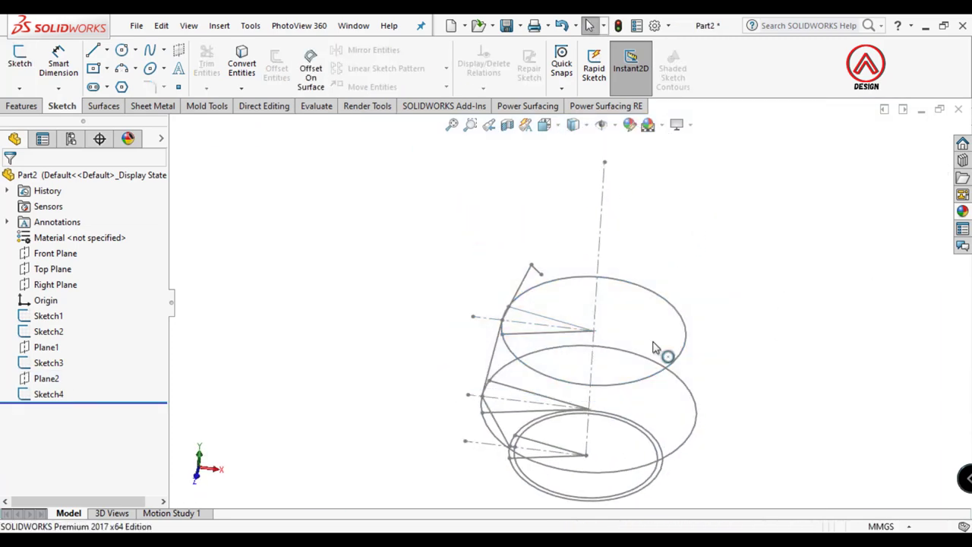
mouse_move(657, 354)
middle_down()
mouse_move(603, 324)
mouse_move(603, 273)
mouse_move(490, 243)
middle_up()
Create Plane3 through the profile's top endpoint, parallel to Top Plane, and view it normal
click(487, 243)
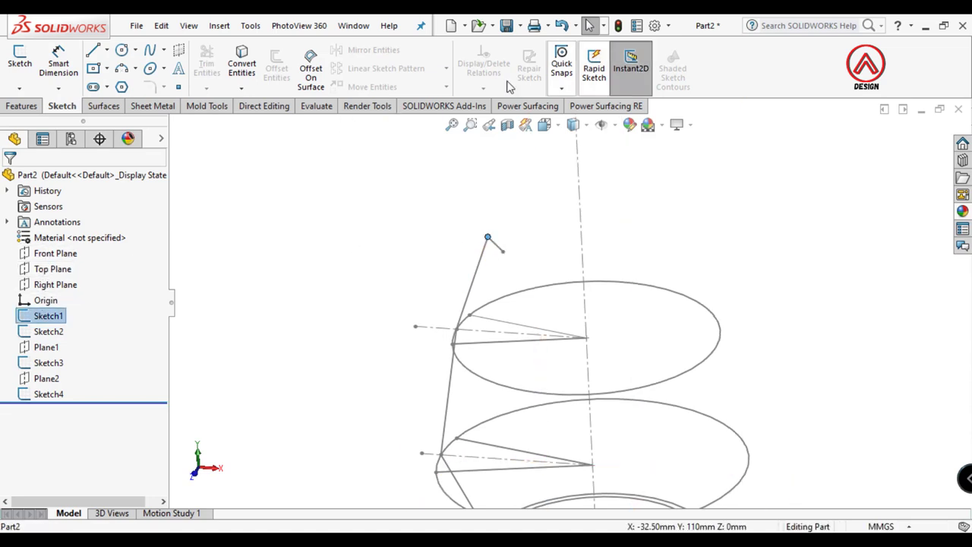
click(30, 110)
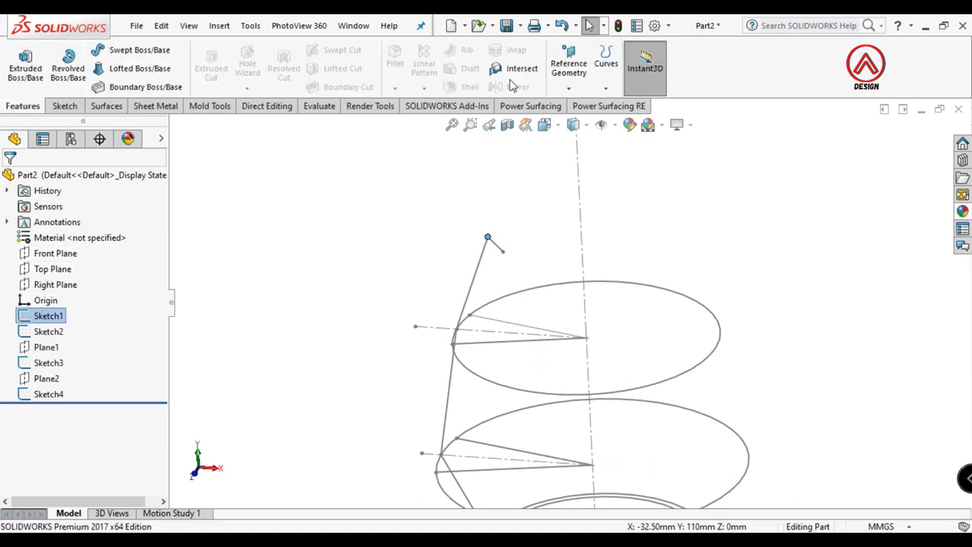
click(569, 65)
click(582, 104)
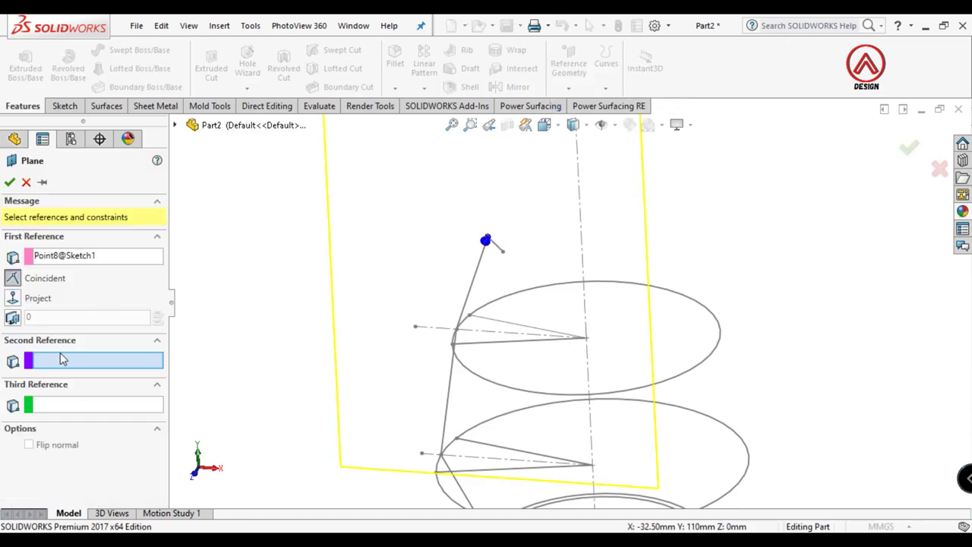
click(176, 125)
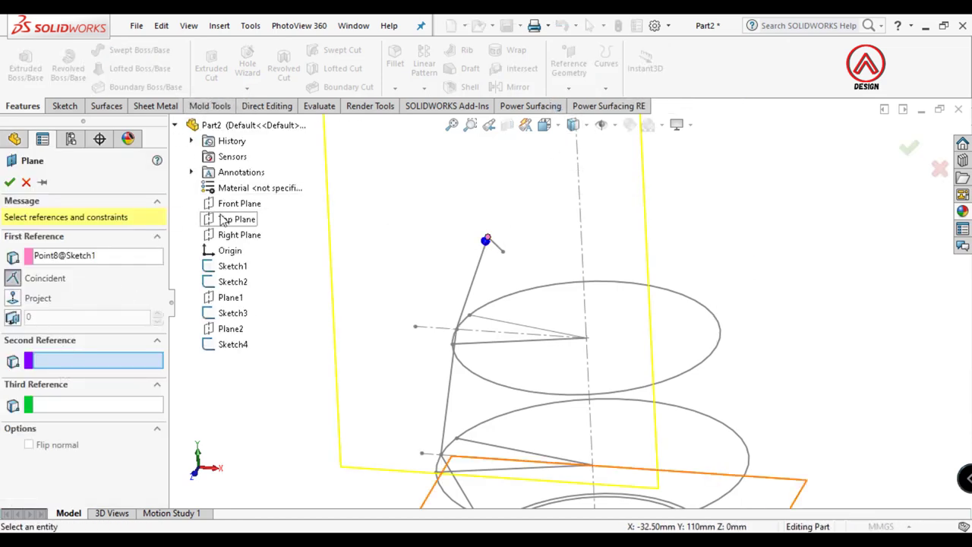
click(228, 218)
click(9, 182)
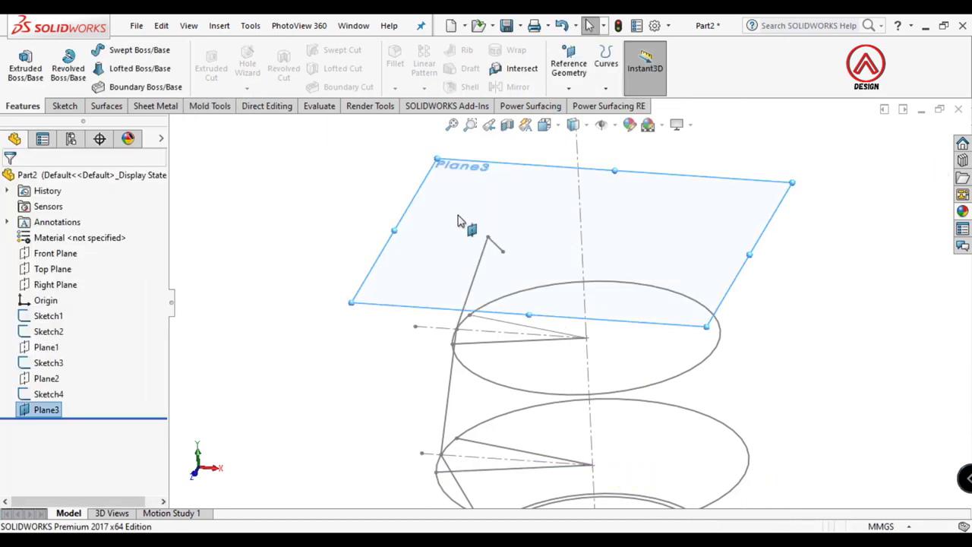
click(539, 212)
click(658, 164)
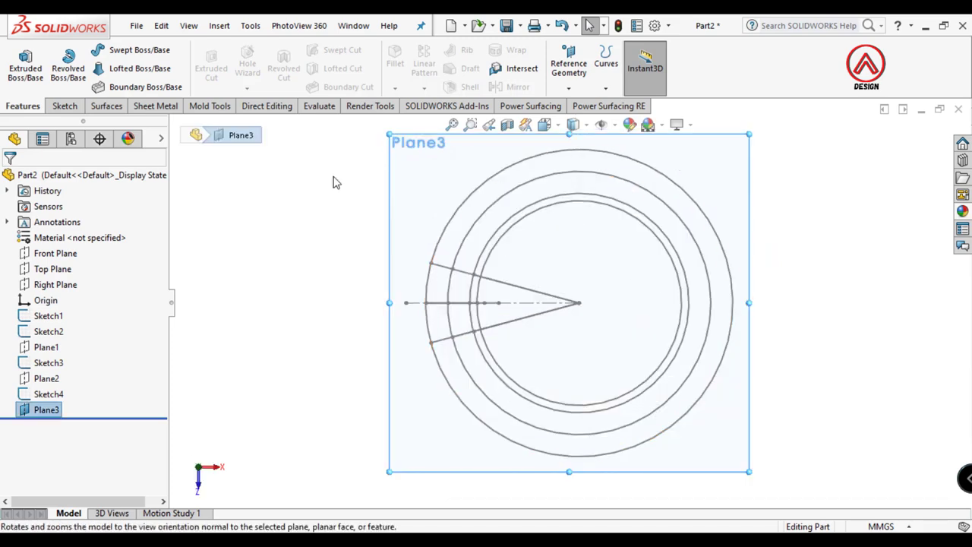
Start a sketch on Plane3 and draw a radius-32.5 circle centred on the axis
click(66, 107)
click(19, 58)
click(122, 49)
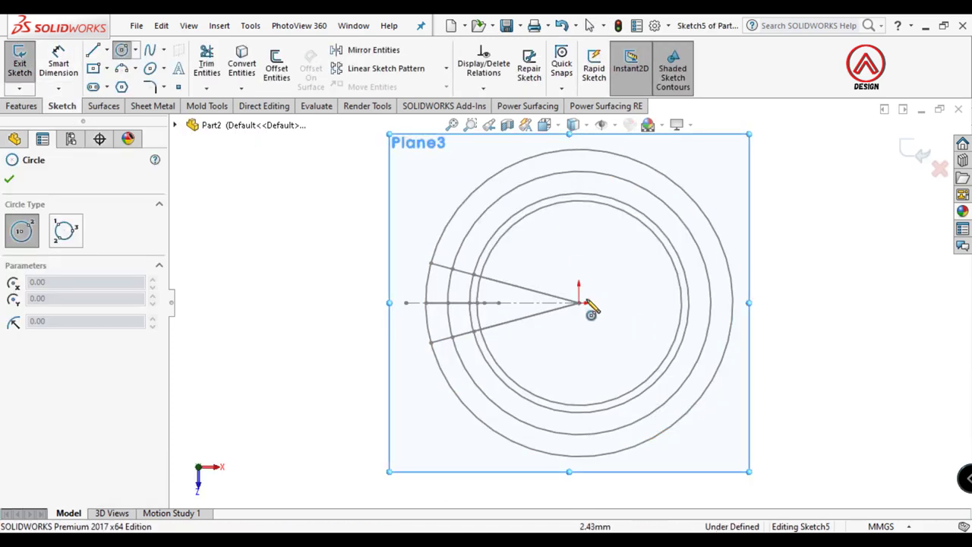
click(579, 304)
mouse_move(477, 310)
middle_down()
mouse_move(489, 223)
mouse_move(510, 271)
mouse_move(481, 260)
middle_up()
click(482, 260)
key(Escape)
scroll(568, 296, up, 3)
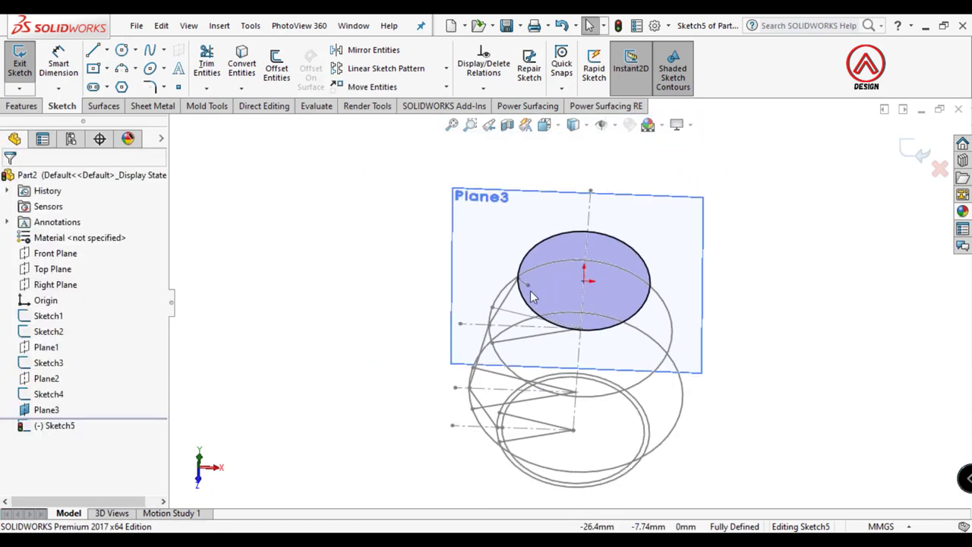
In top view, convert Sketch2's wedge lines and centreline, making the centreline construction
click(543, 124)
click(569, 168)
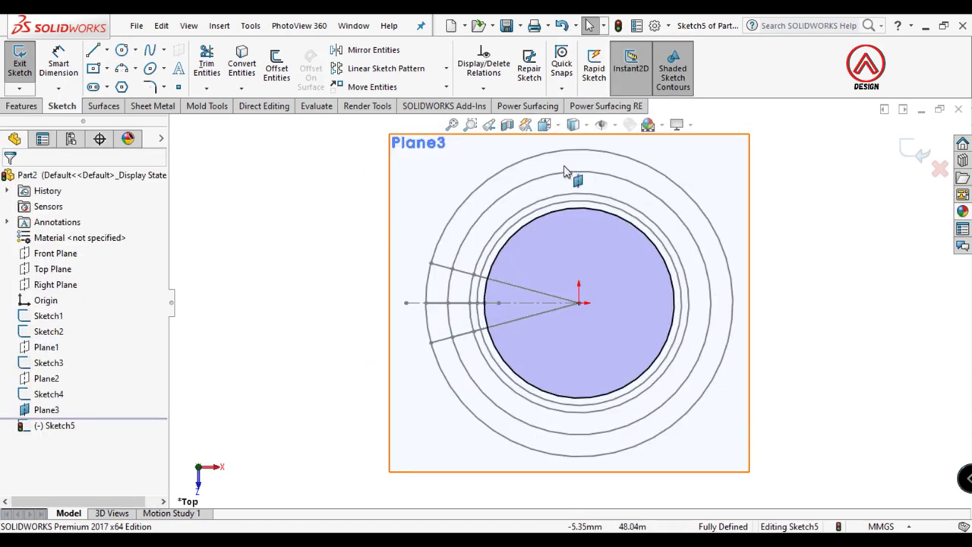
click(240, 68)
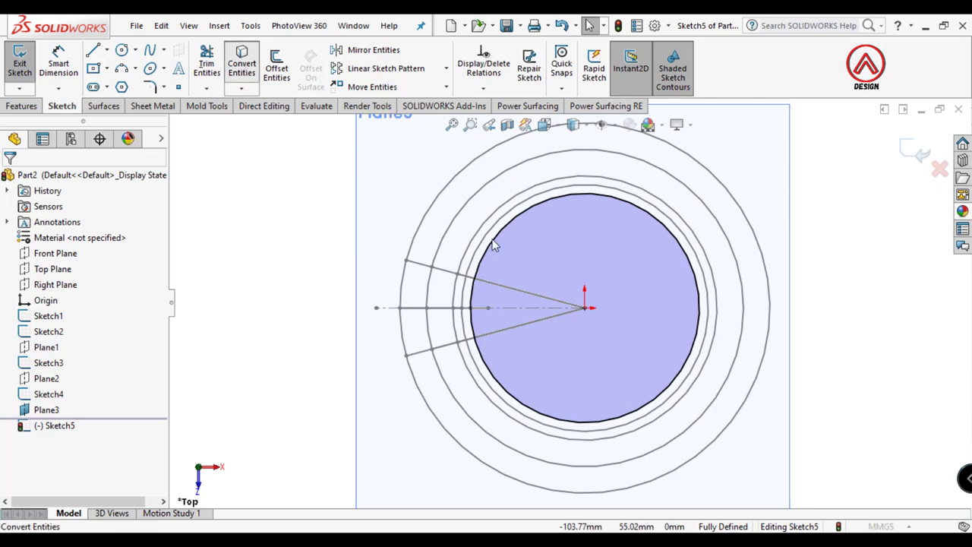
click(517, 290)
click(530, 322)
click(486, 307)
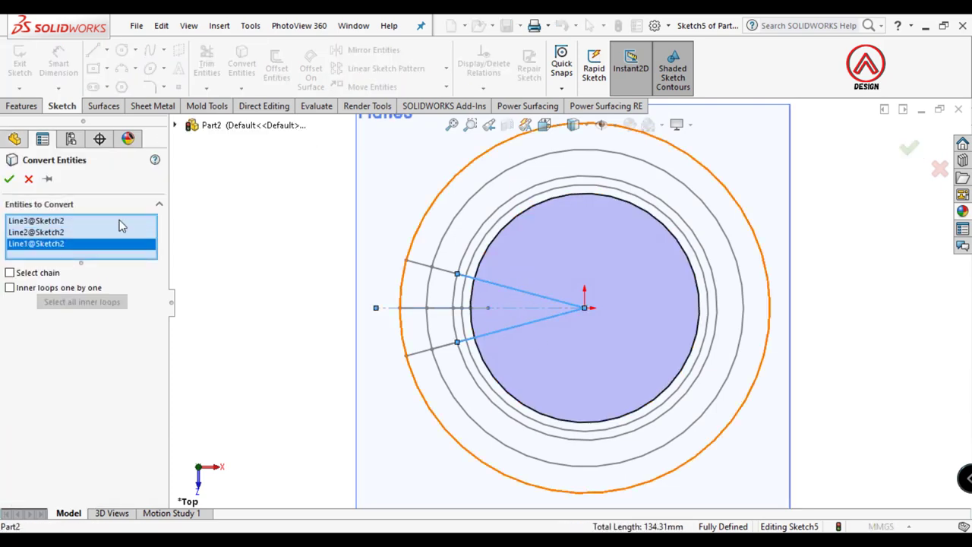
click(10, 178)
click(512, 307)
click(562, 273)
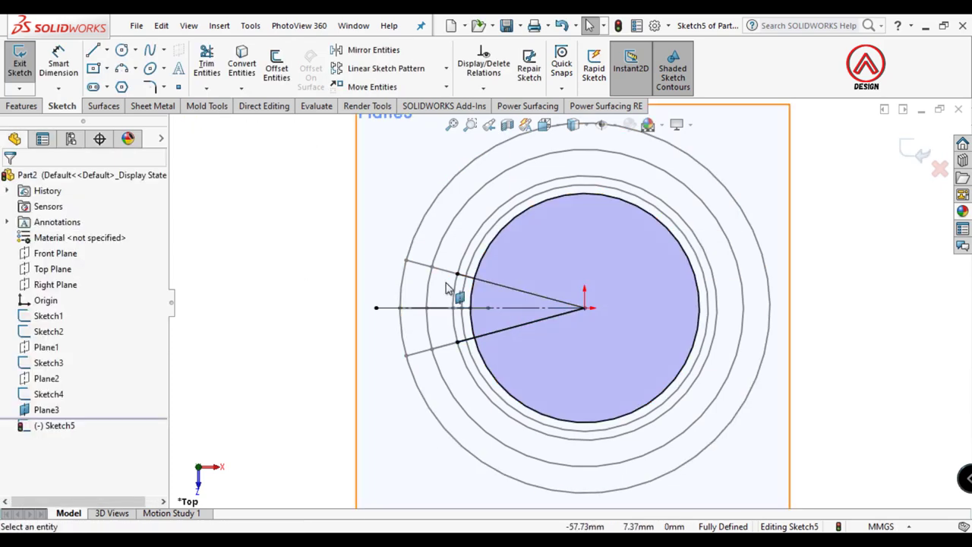
Make the upper triangle corner coincident with the ellipse, redoing a conflicting relation
middle_drag(523, 291, 490, 272)
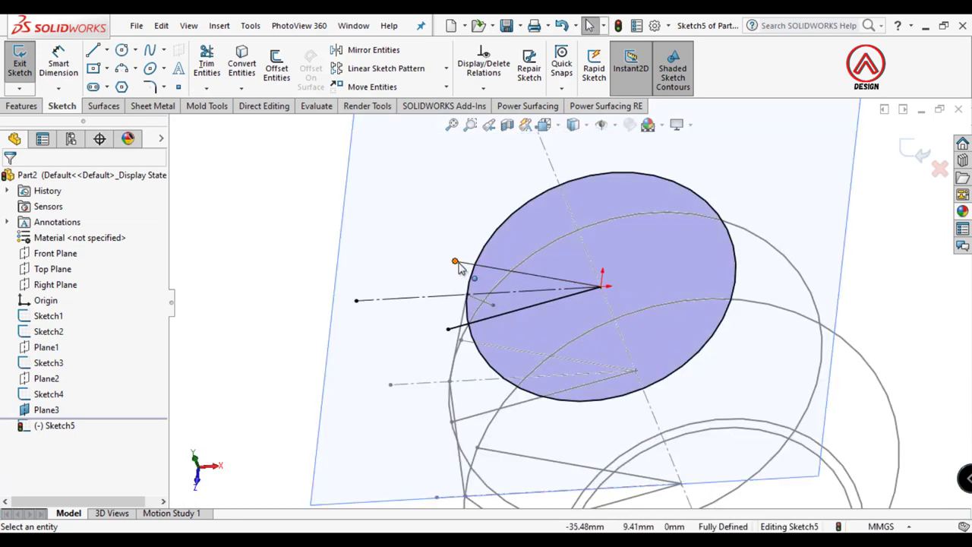
click(475, 294)
ctrl+click(471, 258)
click(545, 205)
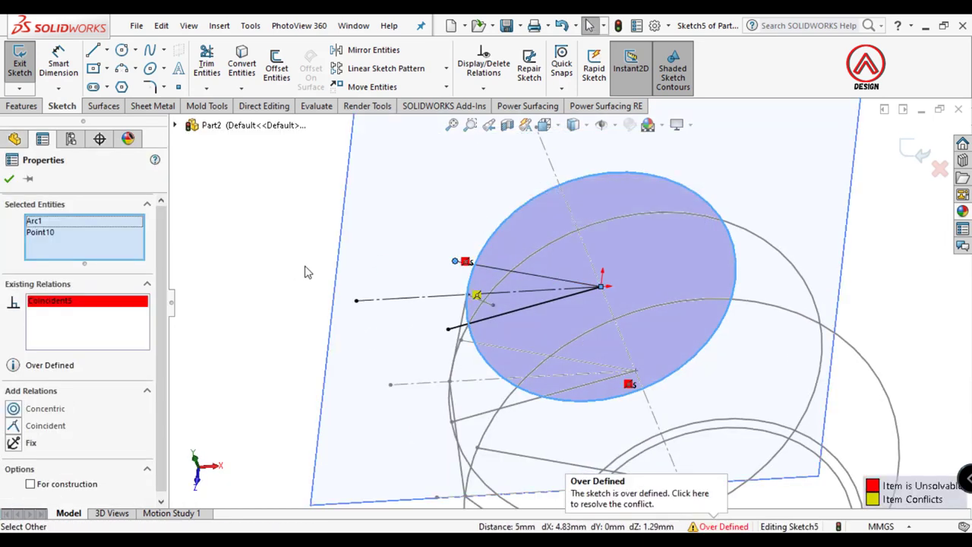
key(ctrl+z)
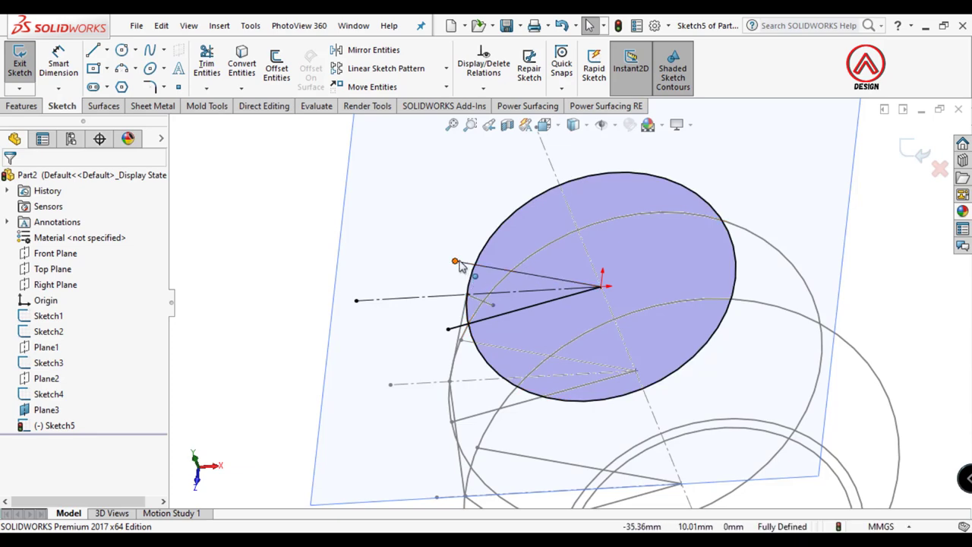
click(455, 261)
drag(455, 261, 463, 262)
ctrl+click(478, 258)
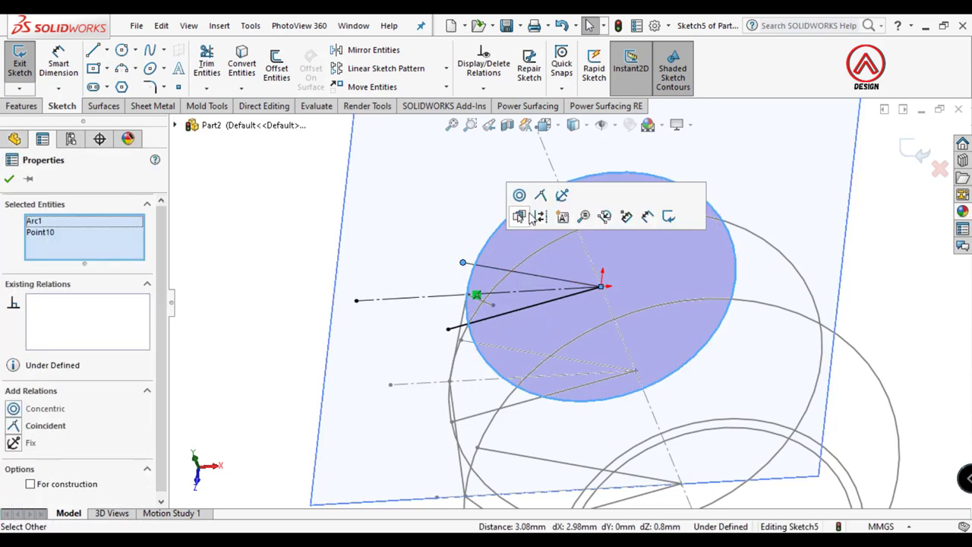
click(541, 196)
click(326, 260)
Pull the lower line's endpoint outward and make it coincident with the ellipse
drag(450, 328, 409, 342)
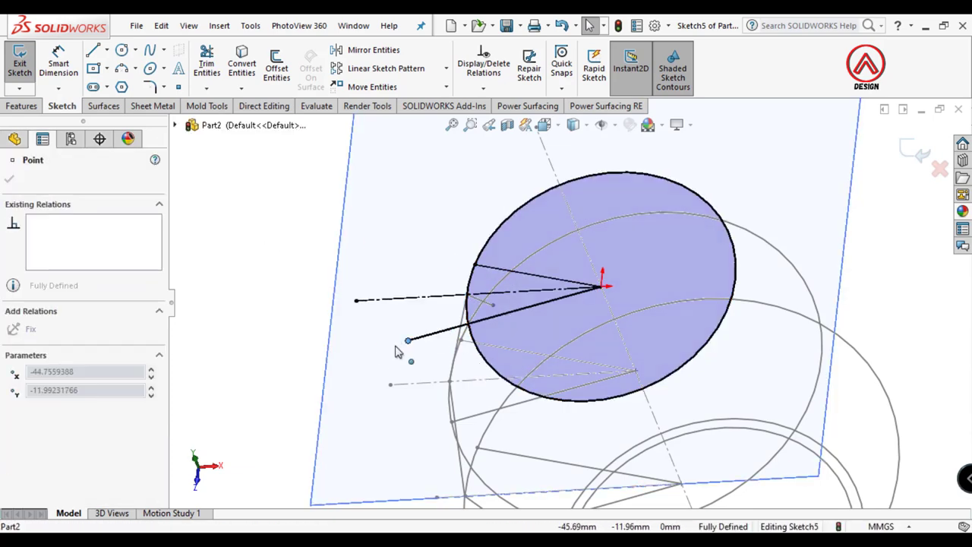
ctrl+click(474, 344)
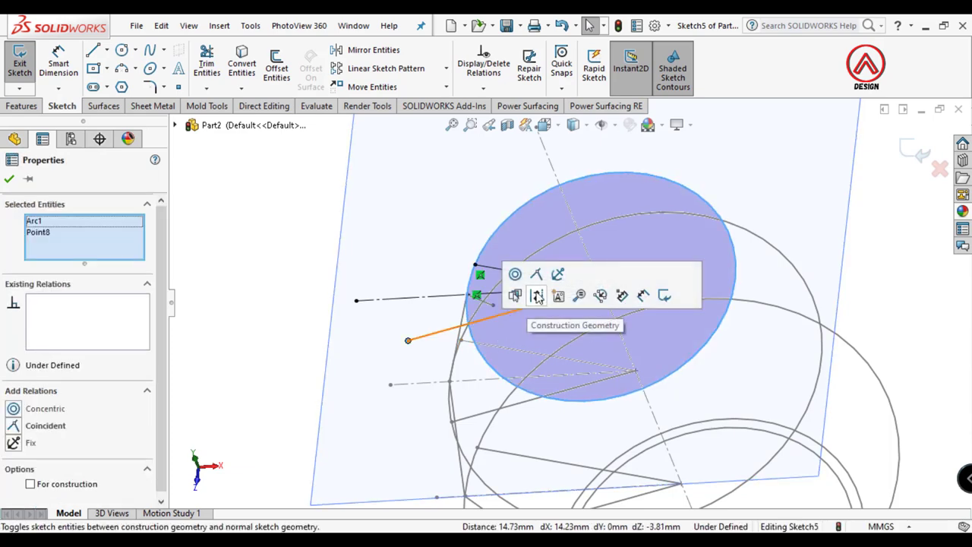
click(515, 293)
click(386, 234)
key(z)
scroll(847, 161, down, 1)
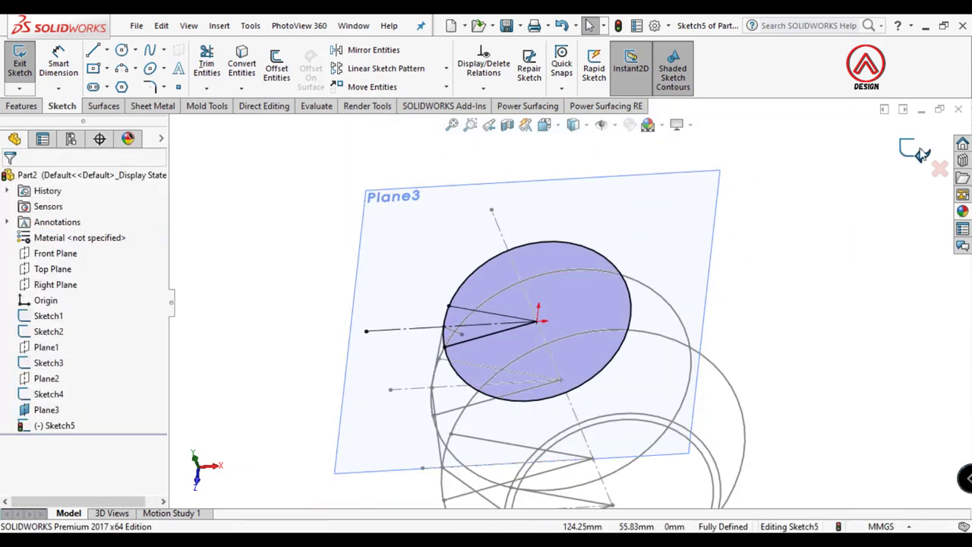
click(782, 187)
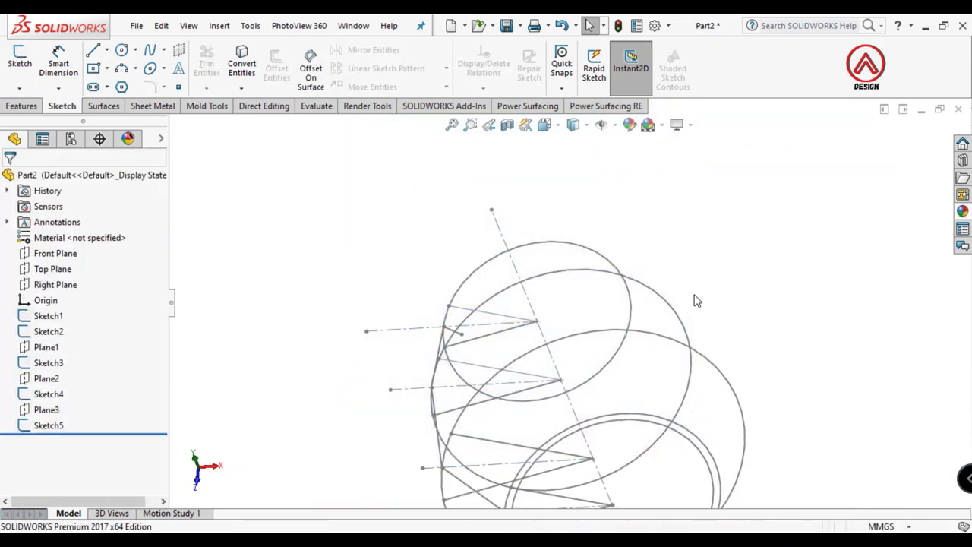
mouse_move(534, 339)
middle_down()
mouse_move(493, 275)
mouse_move(477, 317)
middle_up()
click(471, 318)
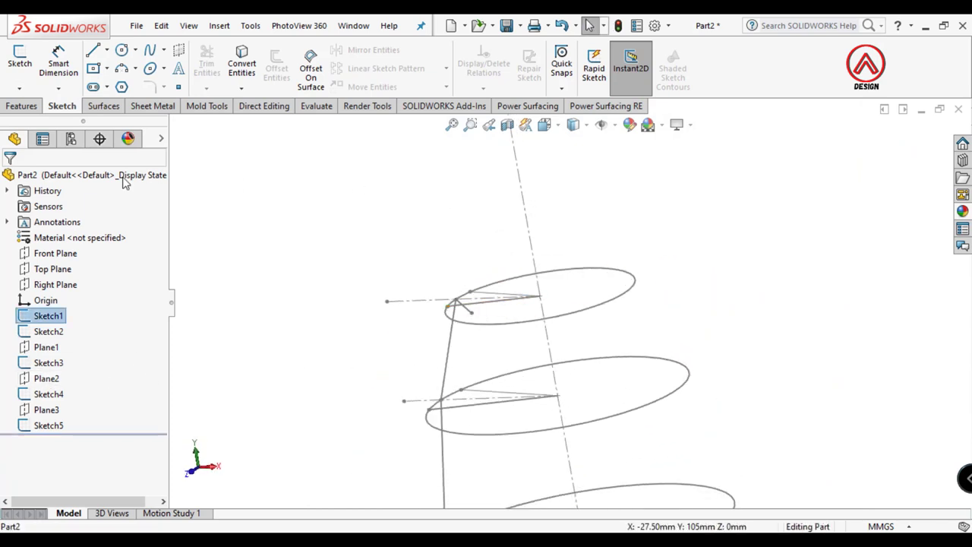
click(28, 107)
click(568, 68)
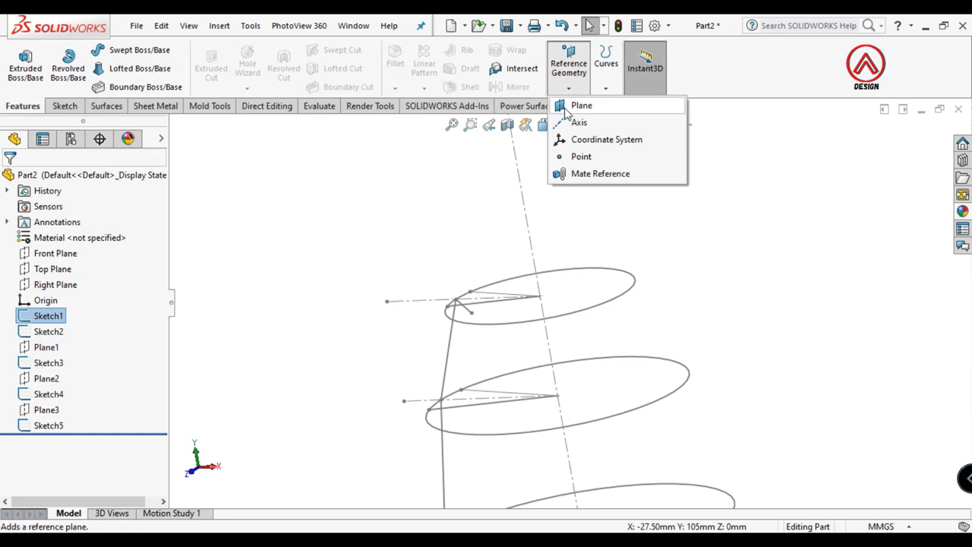
click(580, 104)
click(175, 125)
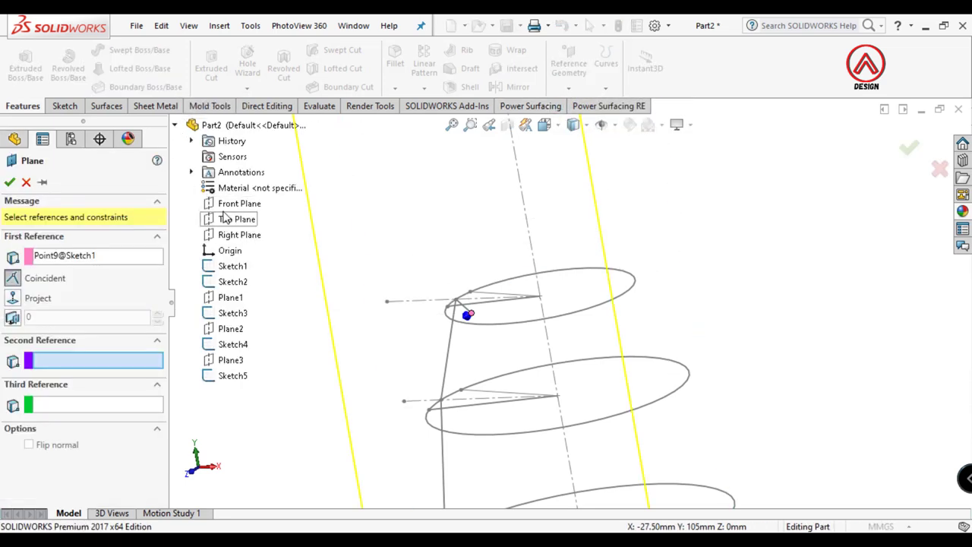
key(Escape)
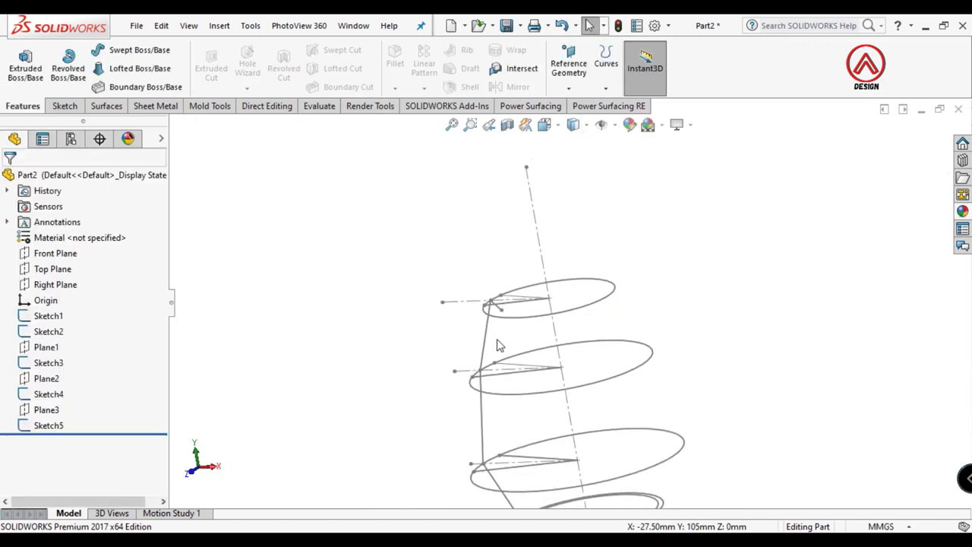
middle_drag(494, 341, 560, 322)
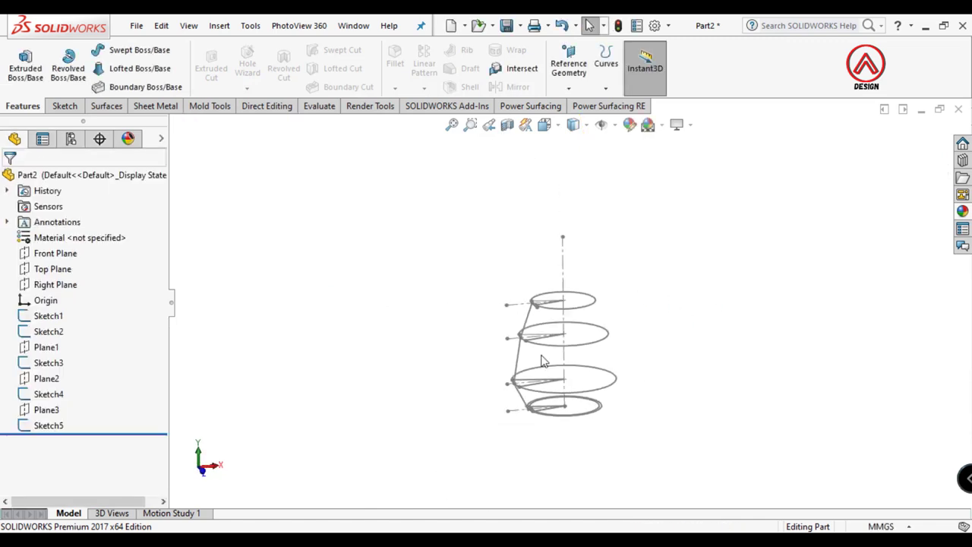
mouse_move(685, 316)
middle_down()
mouse_move(598, 373)
mouse_move(562, 357)
middle_up()
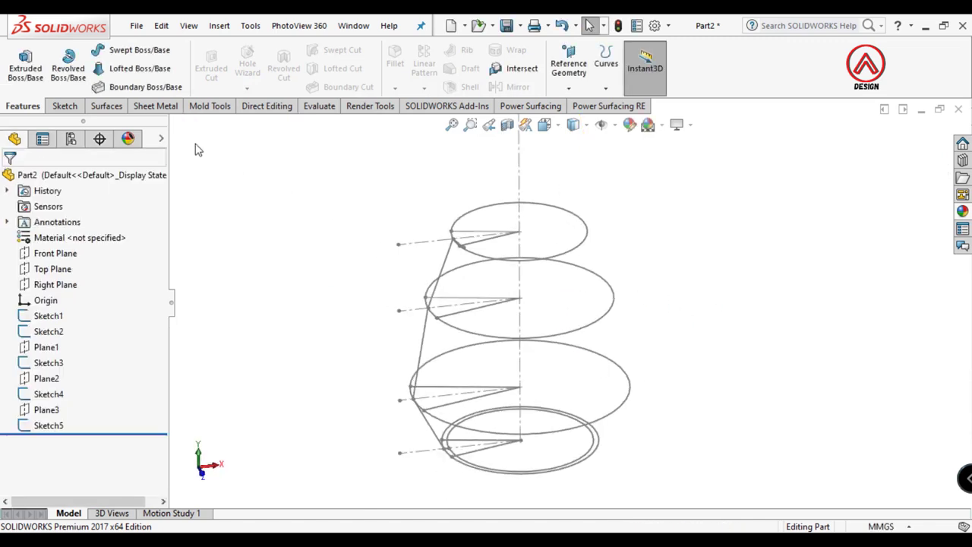
middle_drag(636, 314, 624, 319)
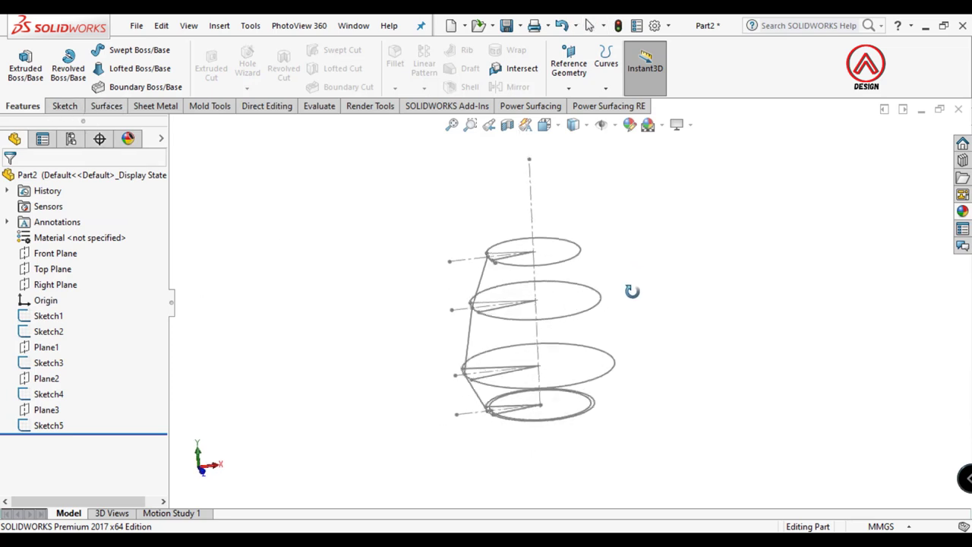
click(70, 111)
mouse_move(513, 393)
middle_down()
mouse_move(499, 351)
mouse_move(532, 380)
middle_up()
Start a 3D sketch and draw a line from the lower triangle corner to the next ellipse up
click(28, 90)
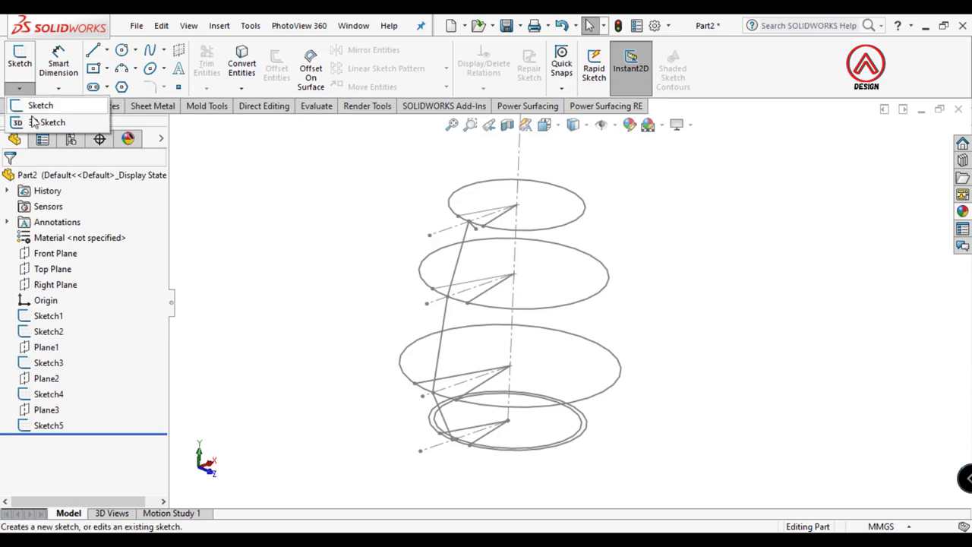
click(35, 123)
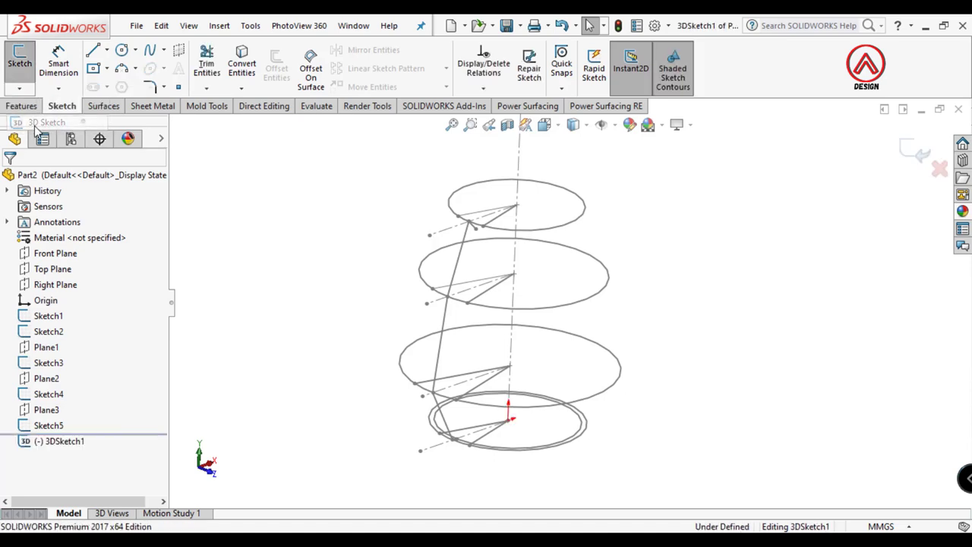
click(93, 51)
mouse_move(434, 314)
middle_down()
mouse_move(475, 430)
mouse_move(451, 403)
mouse_move(471, 366)
mouse_move(466, 341)
mouse_move(468, 411)
middle_up()
middle_drag(457, 451, 527, 406)
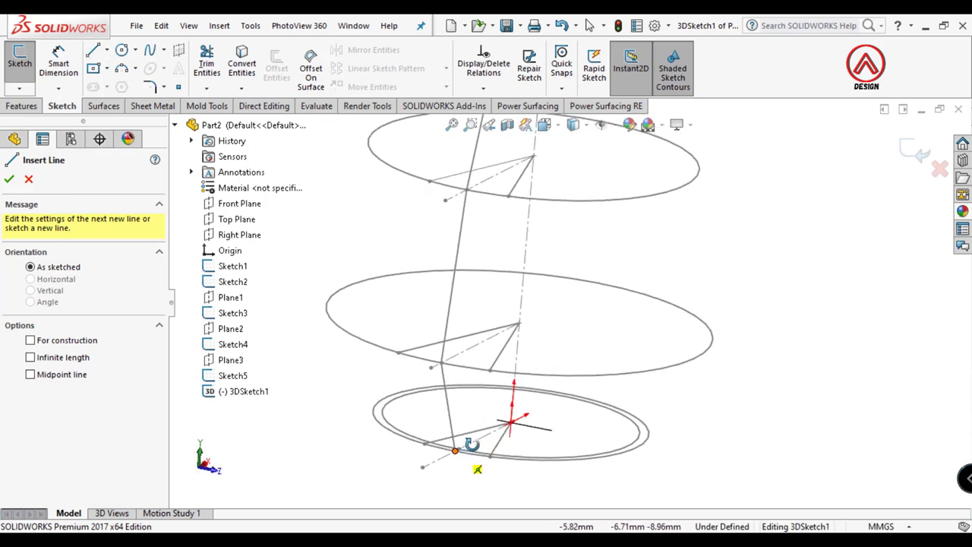
scroll(554, 184, up, 3)
scroll(554, 185, down, 3)
mouse_move(507, 262)
middle_down()
mouse_move(463, 341)
mouse_move(478, 247)
mouse_move(498, 284)
mouse_move(510, 251)
mouse_move(521, 278)
middle_up()
scroll(516, 373, up, 2)
scroll(516, 373, up, 2)
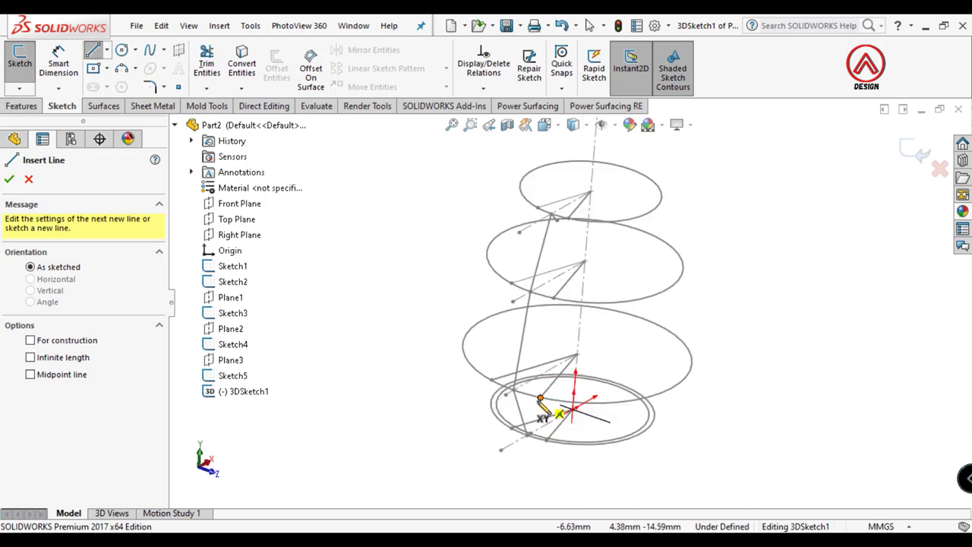
scroll(553, 408, down, 3)
mouse_move(521, 423)
middle_down()
mouse_move(521, 408)
mouse_move(508, 425)
middle_up()
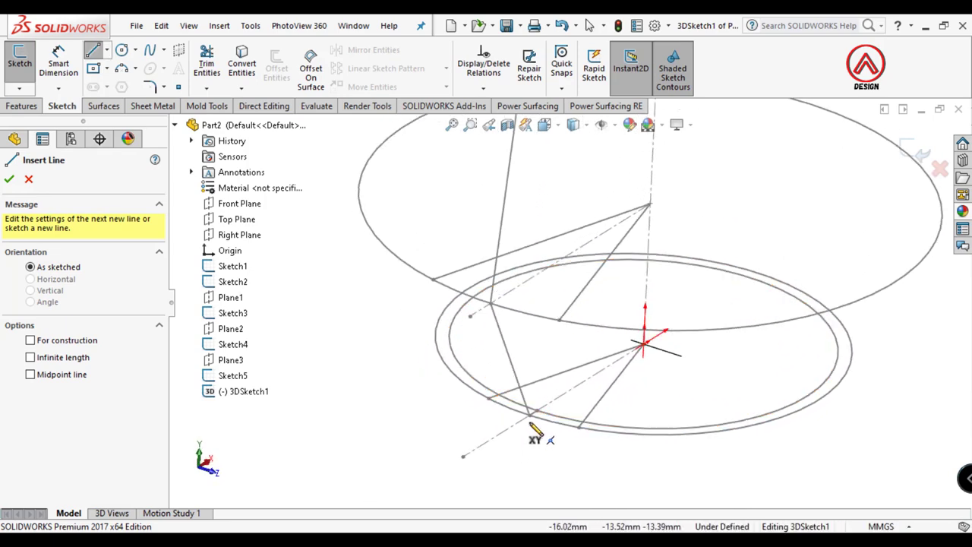
click(530, 416)
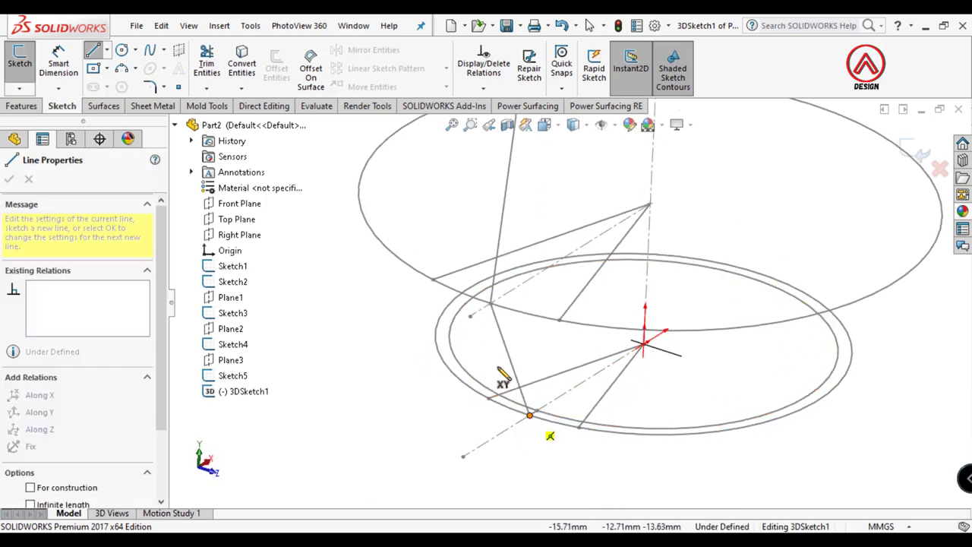
click(433, 281)
mouse_move(456, 273)
middle_down()
mouse_move(560, 261)
mouse_move(570, 200)
mouse_move(562, 246)
middle_up()
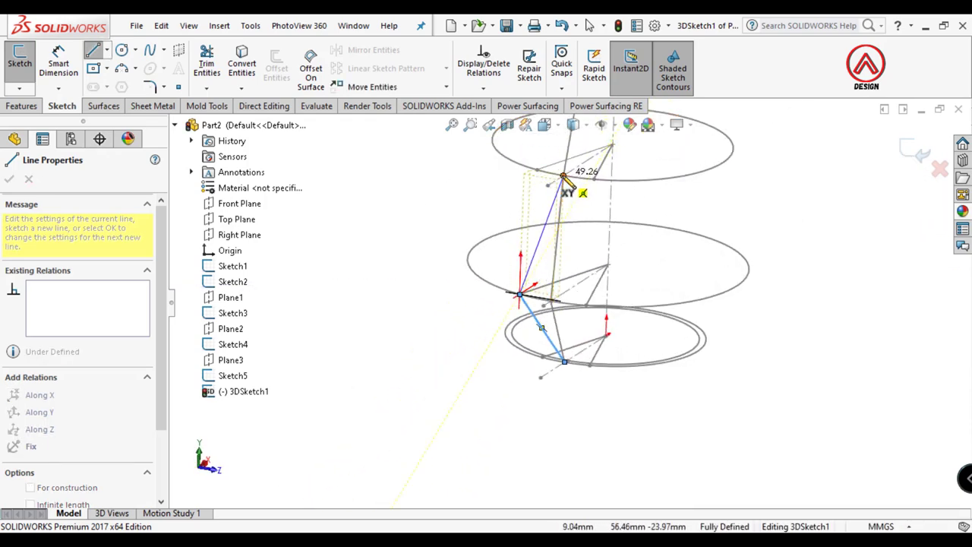
scroll(569, 254, up, 2)
scroll(562, 308, down, 3)
mouse_move(560, 309)
middle_down()
mouse_move(546, 276)
mouse_move(524, 310)
mouse_move(511, 190)
mouse_move(516, 236)
mouse_move(549, 250)
mouse_move(527, 278)
mouse_move(542, 224)
mouse_move(600, 265)
mouse_move(578, 342)
mouse_move(592, 304)
mouse_move(646, 319)
mouse_move(680, 281)
mouse_move(718, 322)
mouse_move(673, 282)
mouse_move(615, 306)
mouse_move(575, 390)
mouse_move(590, 386)
mouse_move(582, 469)
mouse_move(605, 351)
mouse_move(598, 365)
mouse_move(618, 365)
middle_up()
scroll(519, 210, down, 3)
key(Escape)
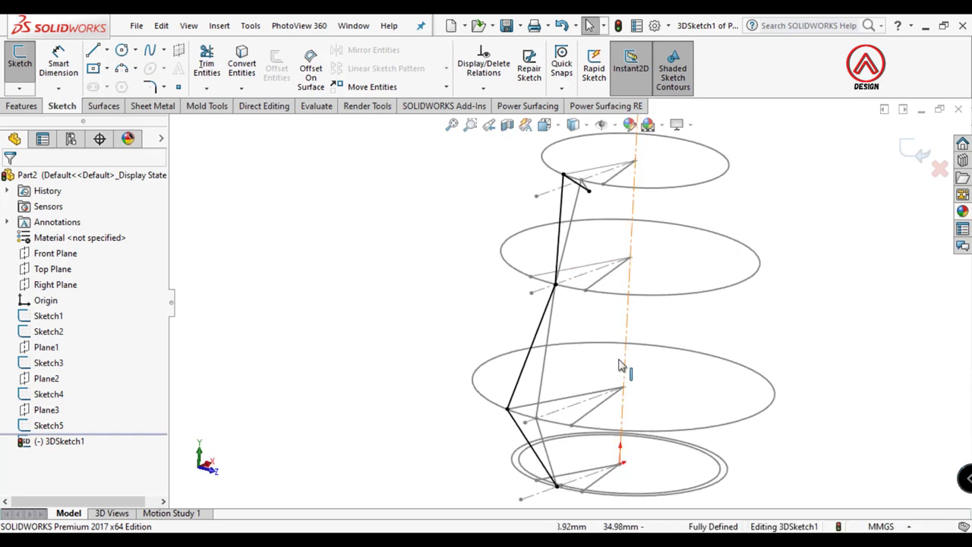
Draw a line from the lower endpoint to the top endpoint, closing the triangle
mouse_move(575, 321)
middle_down()
mouse_move(586, 332)
mouse_move(562, 304)
middle_up()
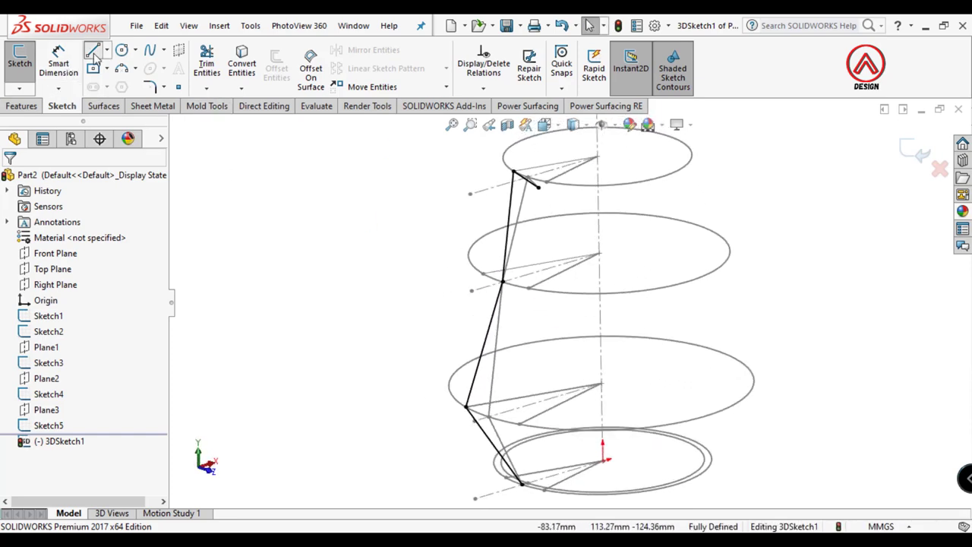
click(95, 54)
scroll(532, 490, down, 2)
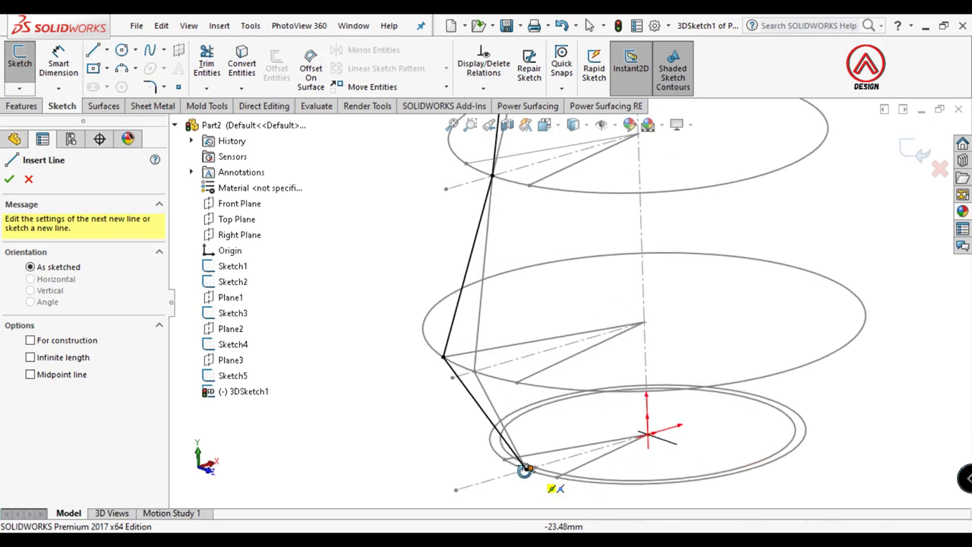
scroll(535, 487, down, 1)
scroll(541, 486, down, 1)
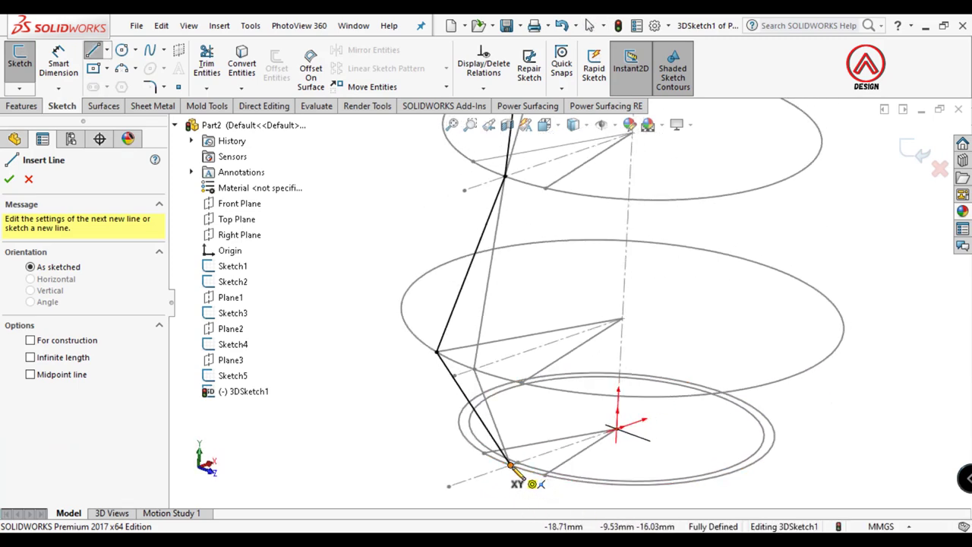
click(510, 464)
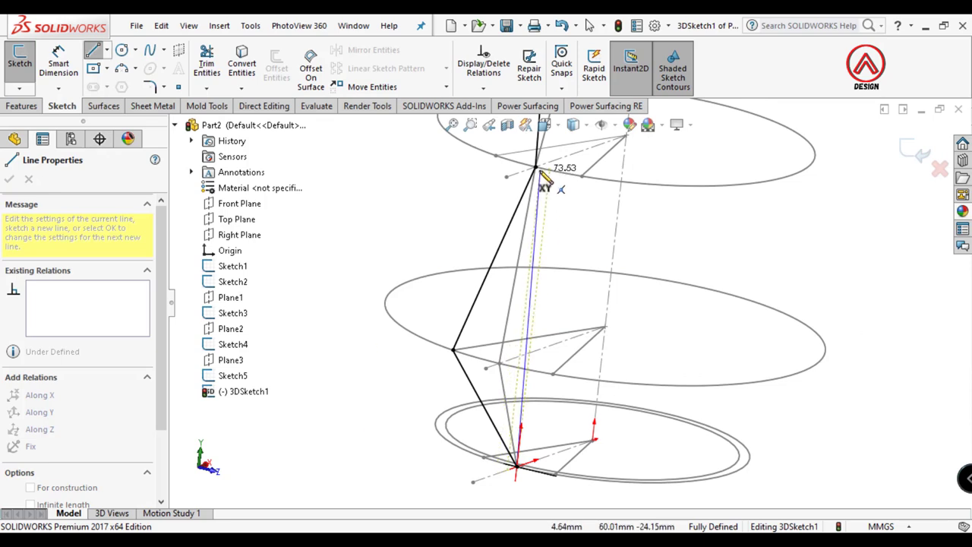
click(541, 173)
key(Escape)
Add a connecting line from the lower vertex to the upper vertex for the second facet
mouse_move(532, 380)
middle_down()
mouse_move(586, 380)
mouse_move(564, 473)
mouse_move(563, 375)
mouse_move(521, 392)
mouse_move(588, 398)
mouse_move(547, 263)
mouse_move(514, 298)
mouse_move(506, 228)
mouse_move(532, 198)
mouse_move(526, 262)
mouse_move(521, 245)
mouse_move(553, 184)
mouse_move(532, 185)
mouse_move(552, 207)
middle_up()
scroll(531, 197, down, 3)
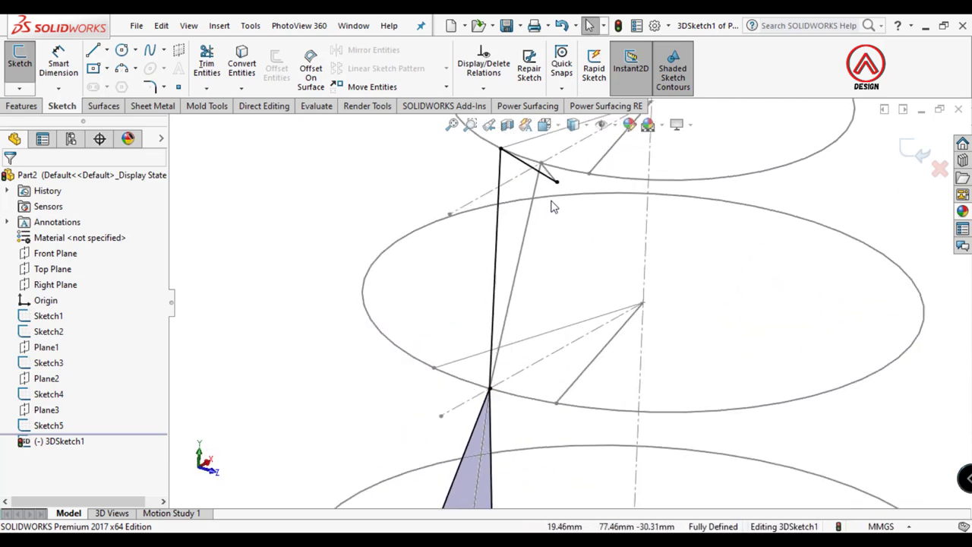
click(490, 392)
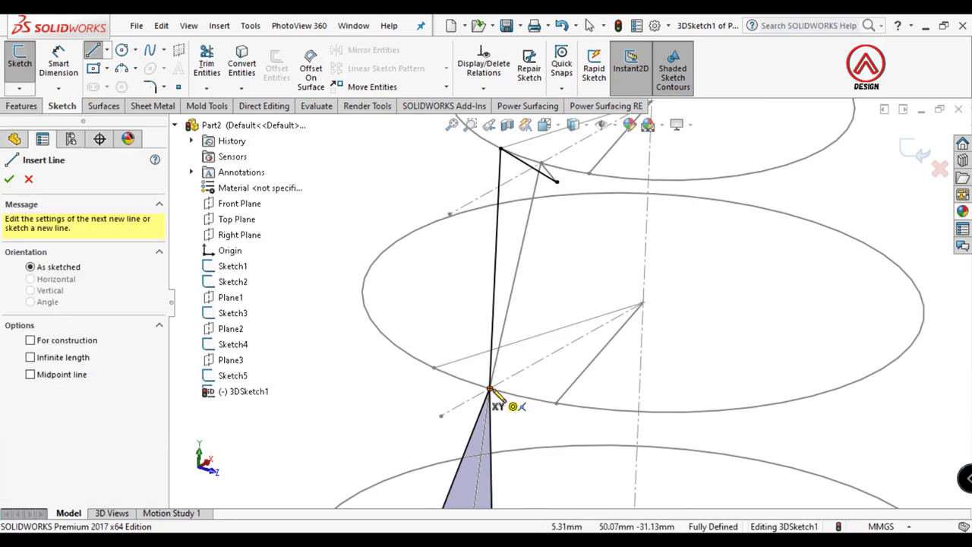
click(490, 391)
click(557, 180)
key(Escape)
scroll(559, 276, up, 3)
mouse_move(560, 276)
middle_down()
mouse_move(590, 279)
mouse_move(585, 243)
mouse_move(511, 303)
mouse_move(494, 345)
mouse_move(512, 265)
mouse_move(560, 256)
mouse_move(600, 366)
middle_up()
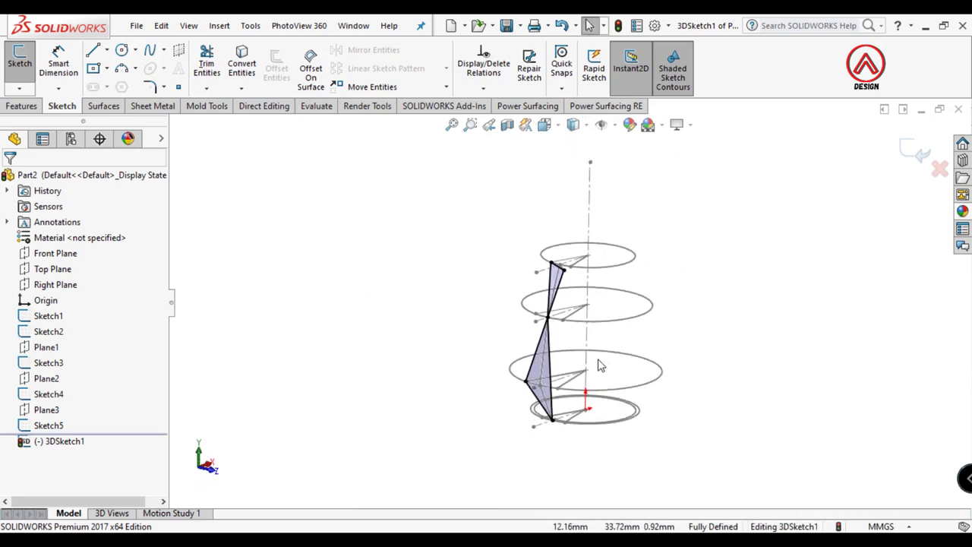
scroll(600, 366, down, 3)
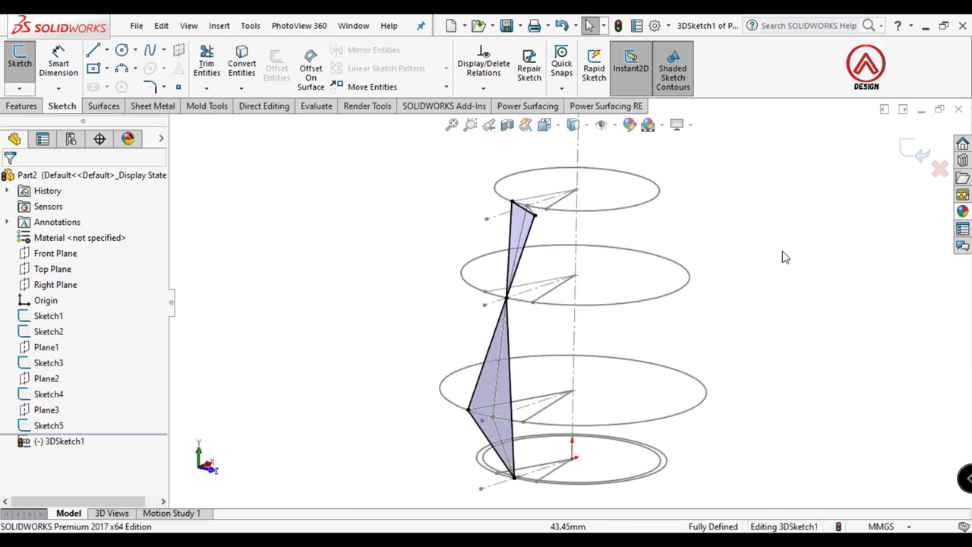
click(104, 106)
Exit the 3D sketch, start a Lofted Surface and pick the lower and upper triangle edges as the first profile
click(912, 151)
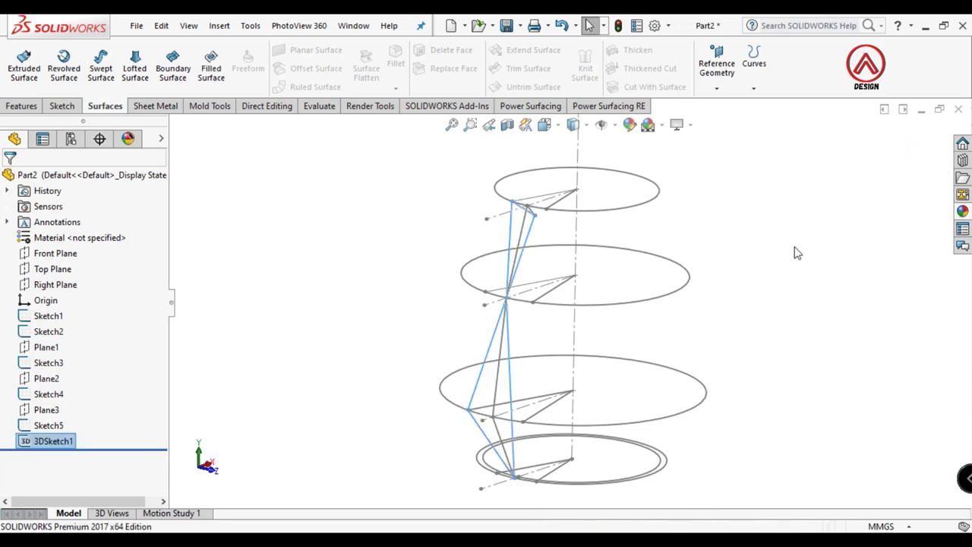
click(134, 72)
right_click(80, 246)
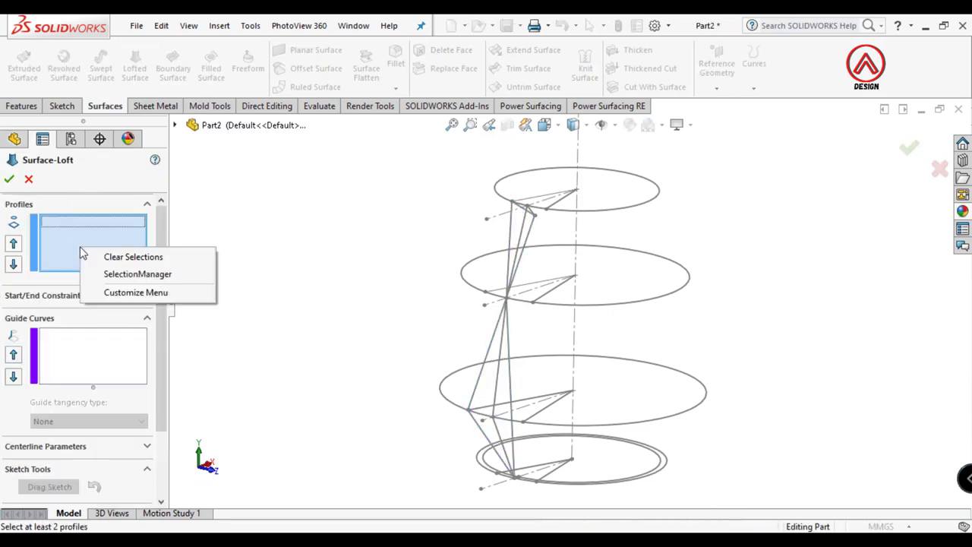
click(204, 264)
scroll(495, 448, down, 2)
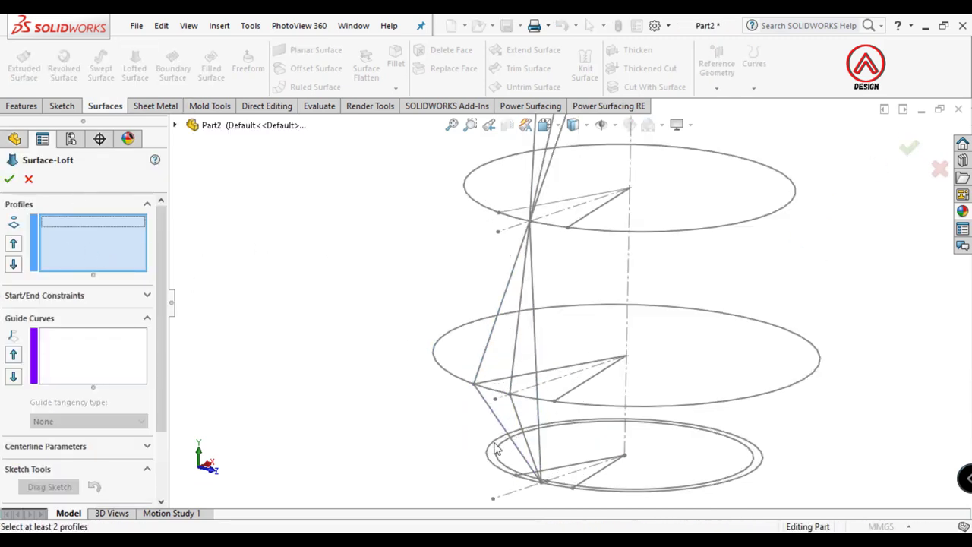
click(498, 427)
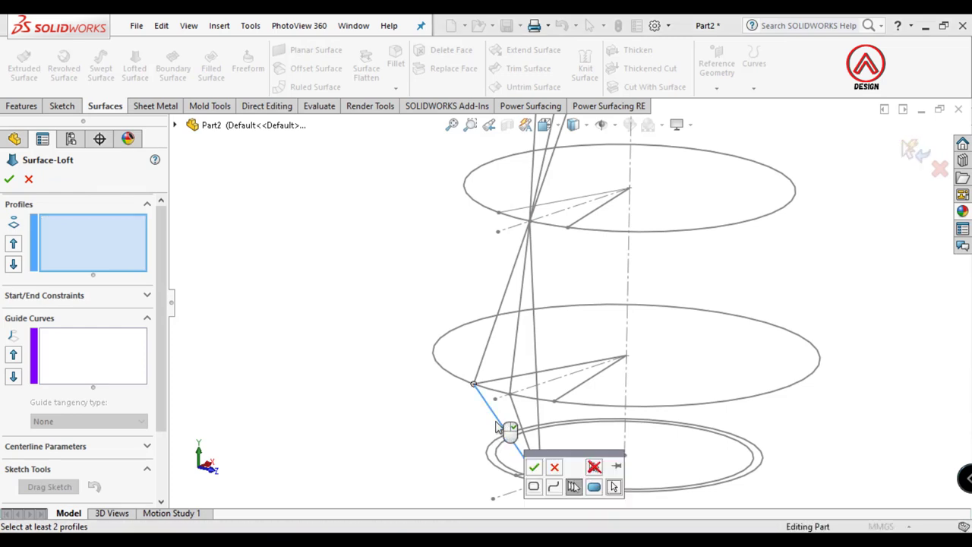
click(484, 363)
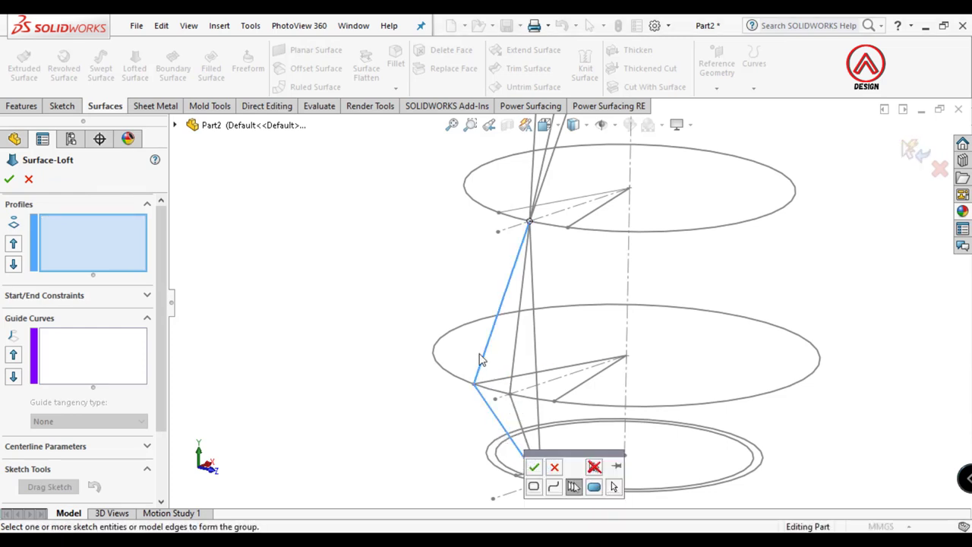
Add the opposite edge as second profile and the remaining edge as guide curve, then accept the loft
mouse_move(498, 401)
middle_down()
mouse_move(560, 321)
mouse_move(582, 337)
mouse_move(555, 358)
mouse_move(568, 379)
mouse_move(574, 339)
middle_up()
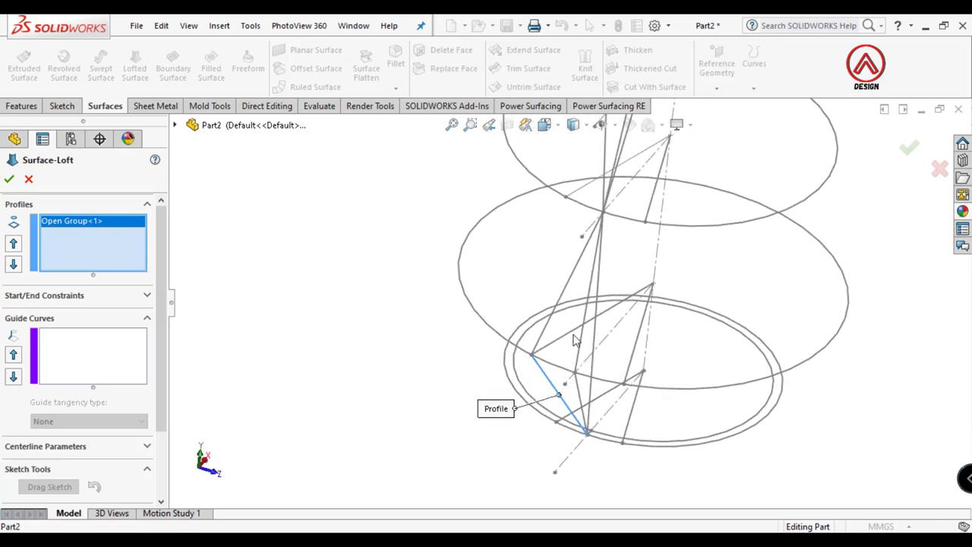
scroll(572, 325, down, 2)
click(543, 325)
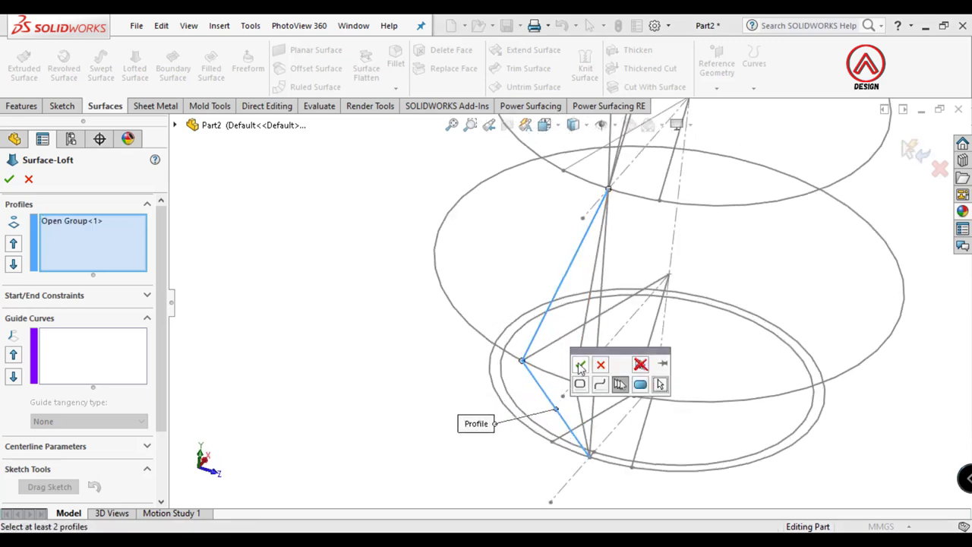
click(580, 367)
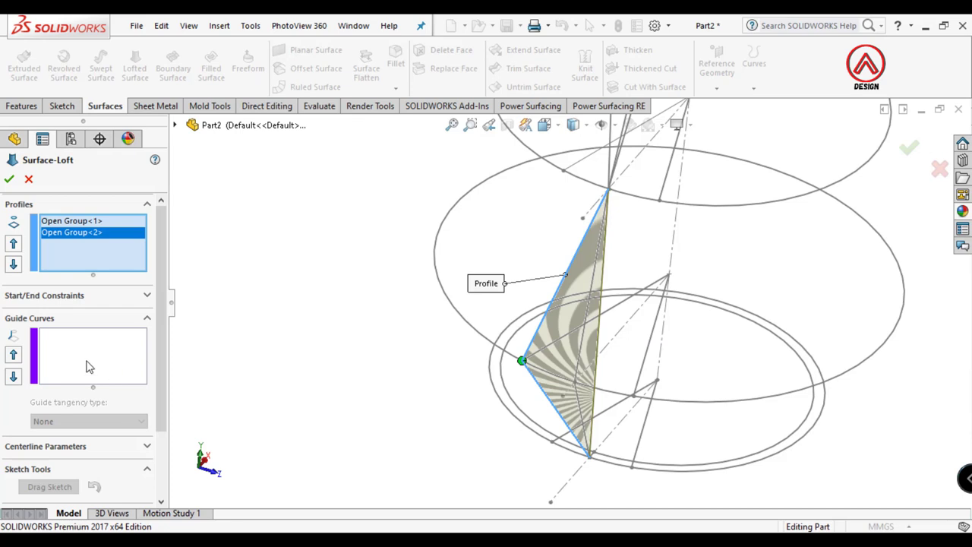
click(598, 341)
click(635, 382)
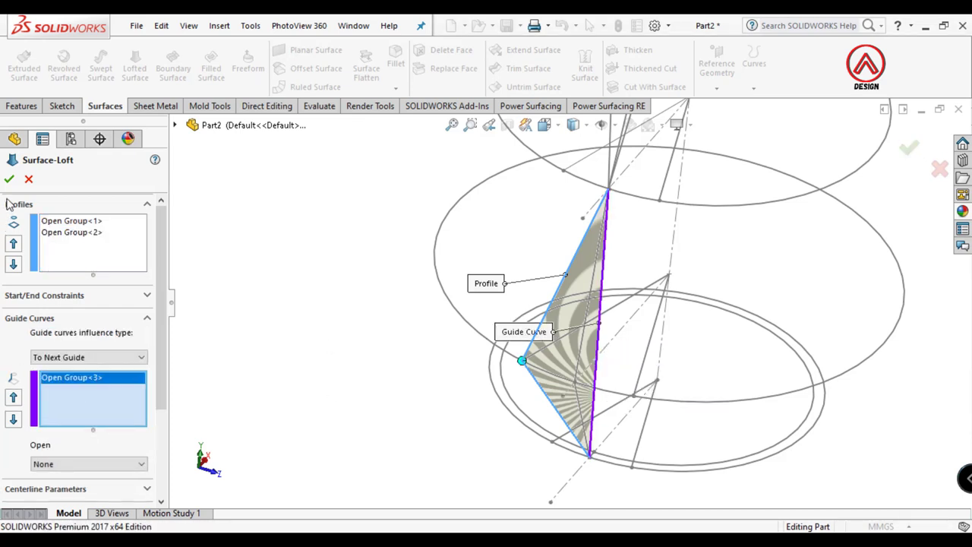
key(Return)
scroll(477, 410, up, 2)
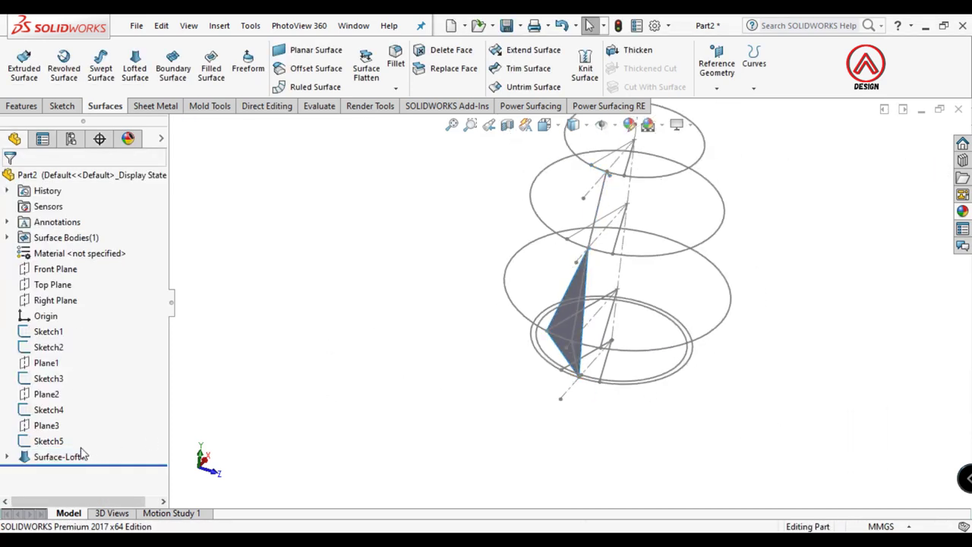
Fit the model to view and inspect the 3D sketch under Surface-Loft1
key(f)
click(7, 457)
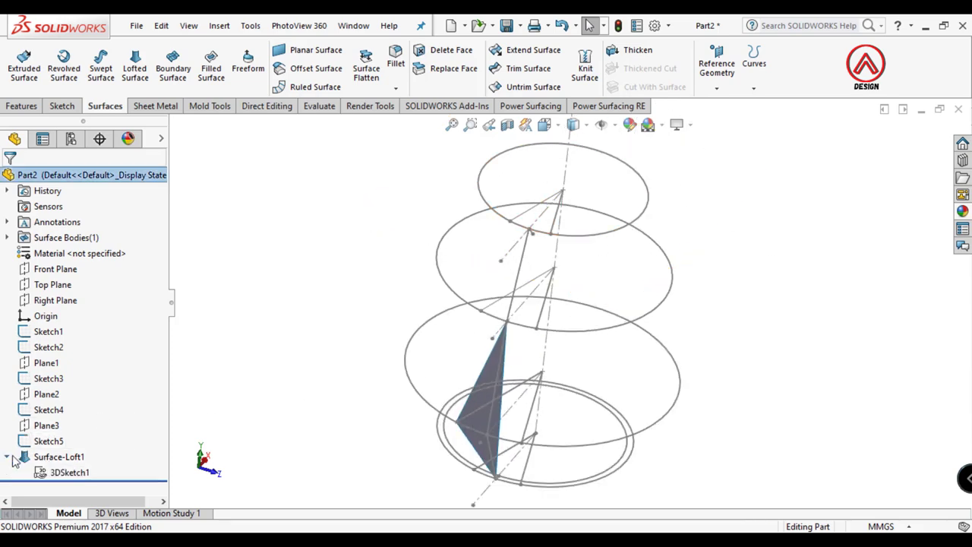
click(59, 469)
click(331, 305)
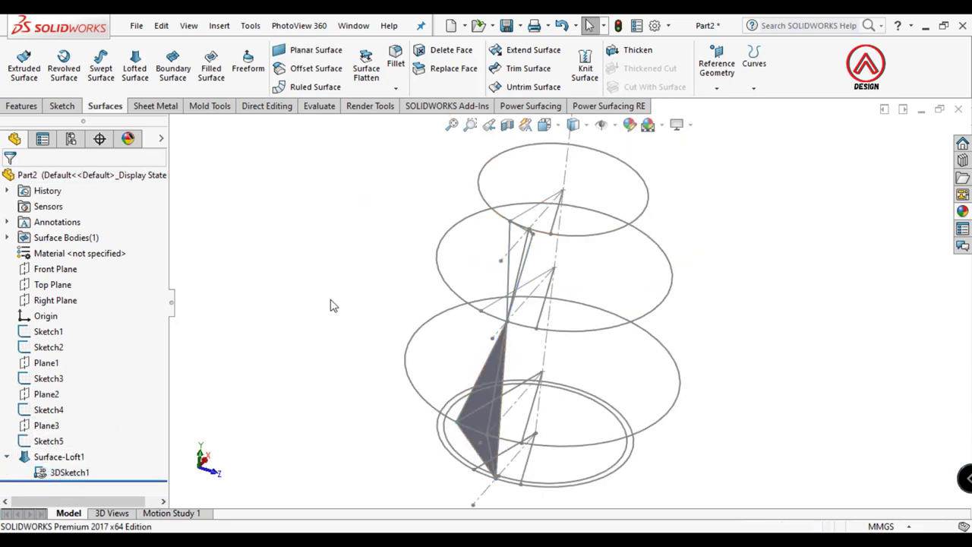
Start another Lofted Surface using the upper triangle's two long edges as profiles
click(136, 72)
mouse_move(494, 271)
middle_down()
mouse_move(489, 243)
mouse_move(532, 238)
mouse_move(686, 288)
mouse_move(701, 400)
mouse_move(699, 278)
mouse_move(666, 282)
mouse_move(671, 308)
mouse_move(655, 296)
middle_up()
scroll(680, 287, down, 3)
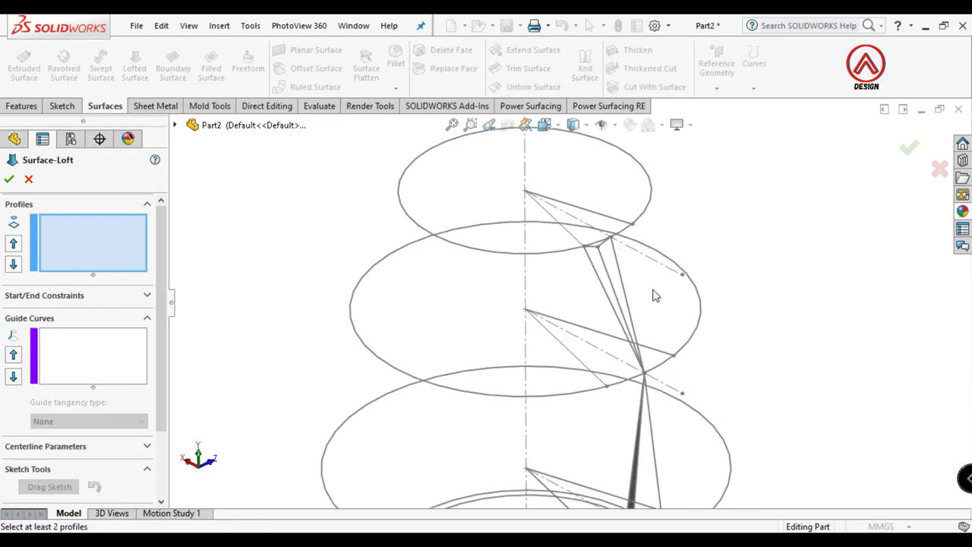
scroll(622, 290, down, 2)
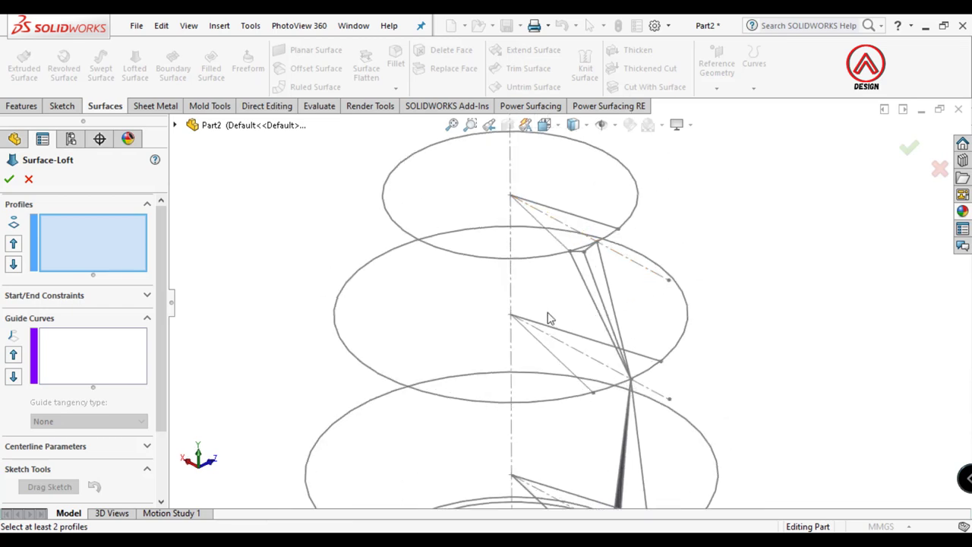
click(604, 291)
scroll(606, 288, down, 2)
scroll(600, 311, up, 2)
scroll(605, 287, down, 3)
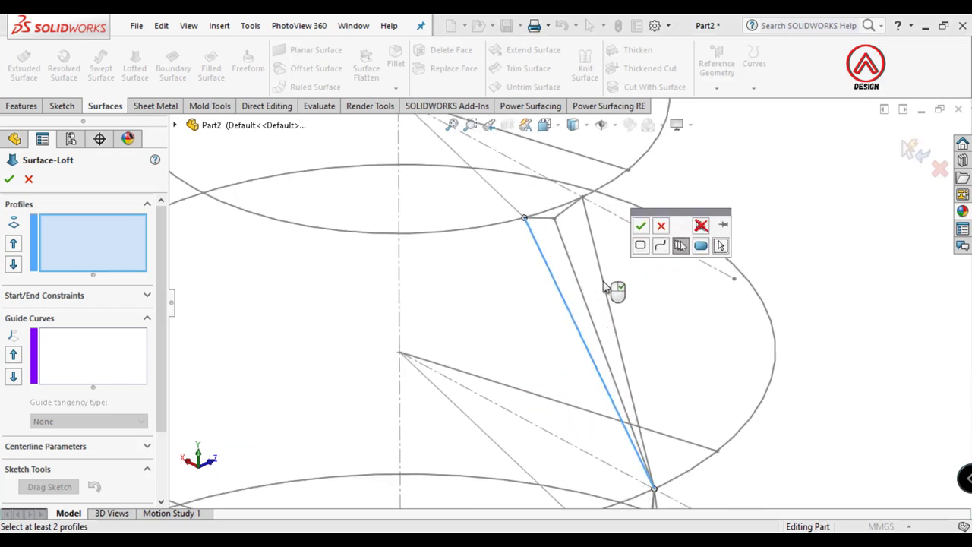
click(641, 227)
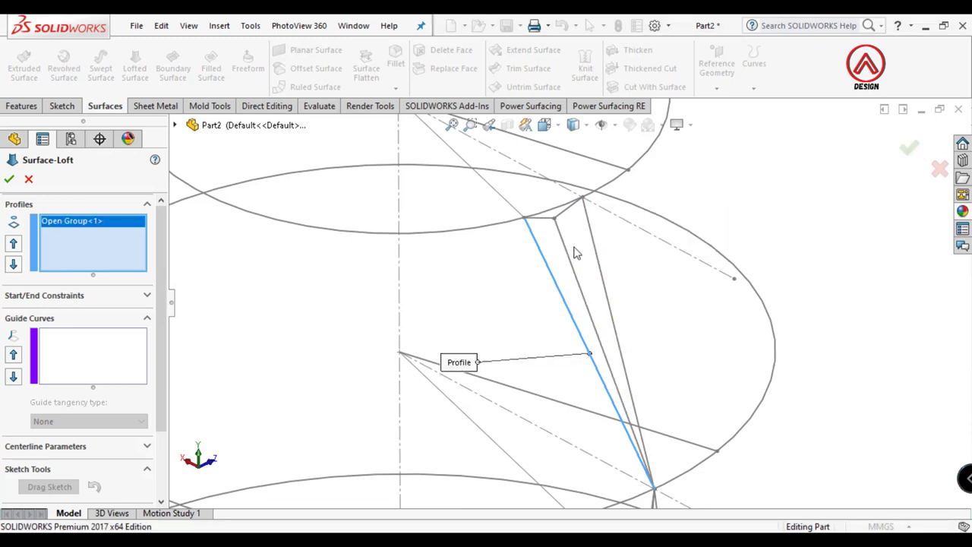
click(568, 245)
click(603, 193)
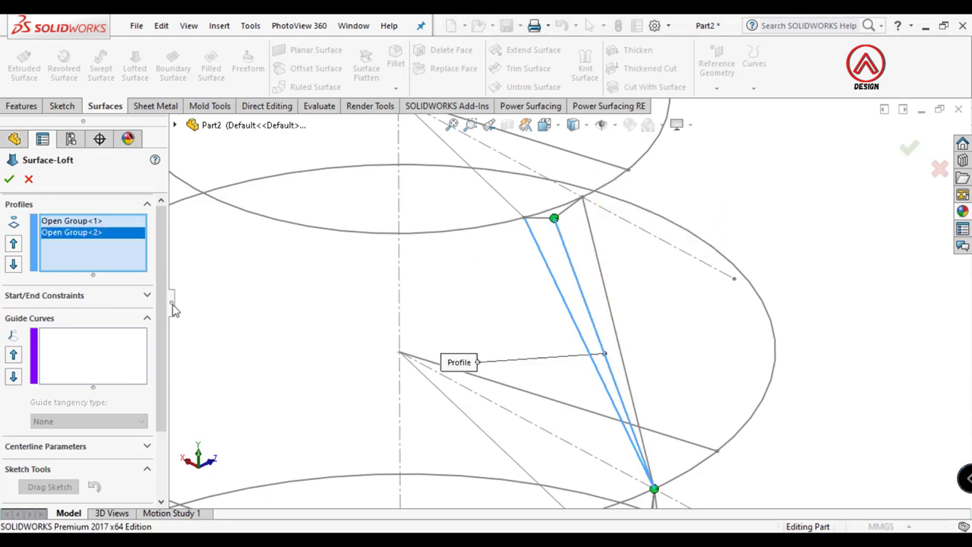
Set the triangle's short top edge as guide curve and accept Surface-Loft2
mouse_move(373, 344)
middle_down()
mouse_move(593, 444)
mouse_move(616, 307)
middle_up()
click(66, 355)
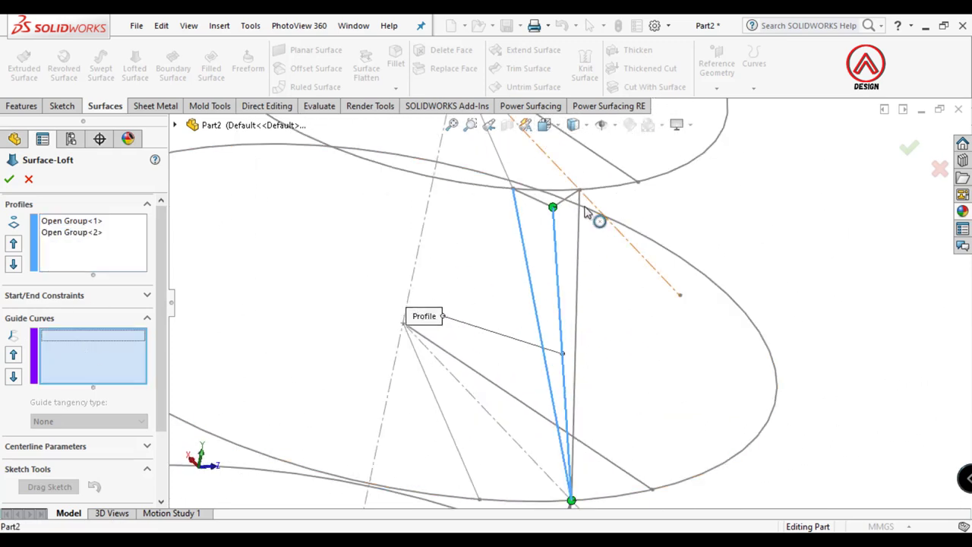
click(542, 205)
click(578, 145)
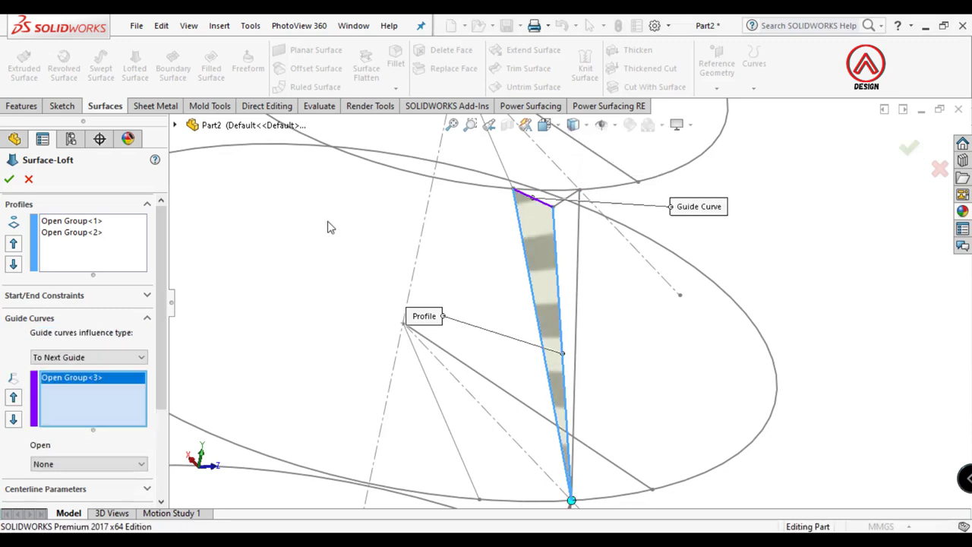
click(10, 182)
Hide the top, middle and lower upper-ellipse sketches
scroll(577, 304, down, 3)
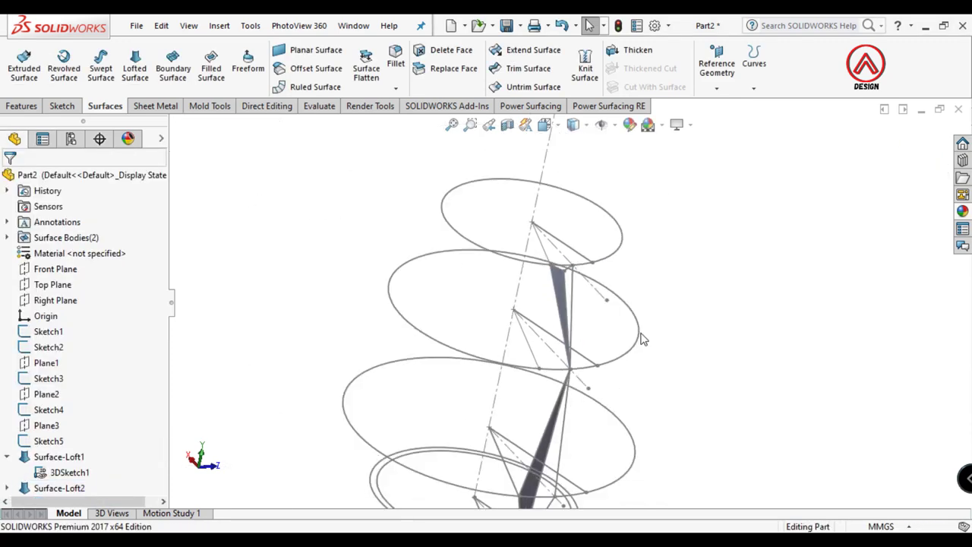
mouse_move(590, 310)
middle_down()
mouse_move(537, 326)
mouse_move(542, 295)
middle_up()
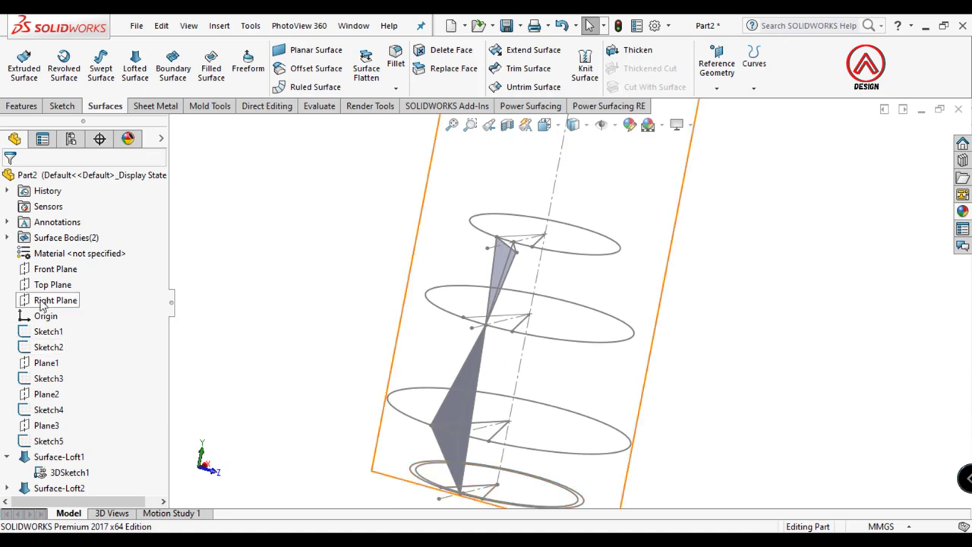
click(601, 256)
click(668, 216)
click(600, 341)
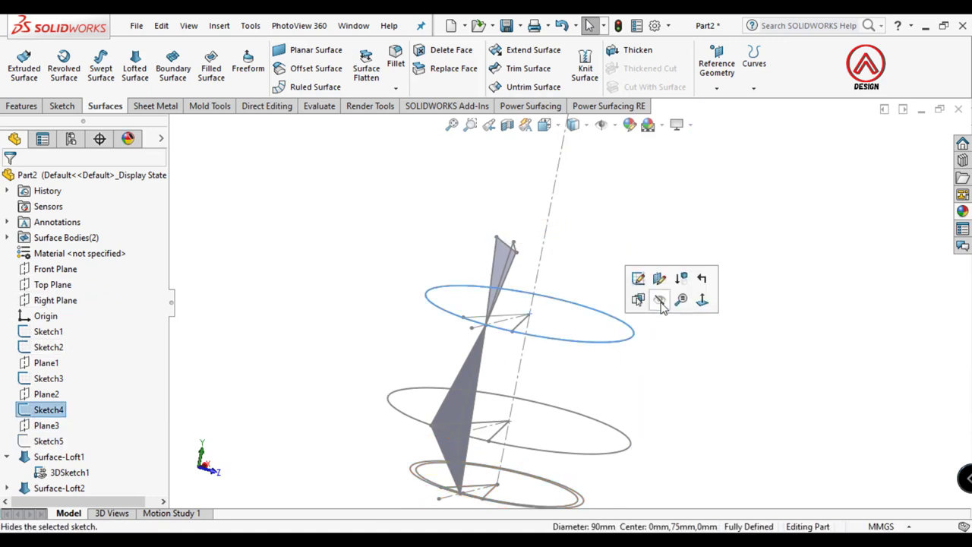
click(662, 299)
click(574, 459)
click(634, 416)
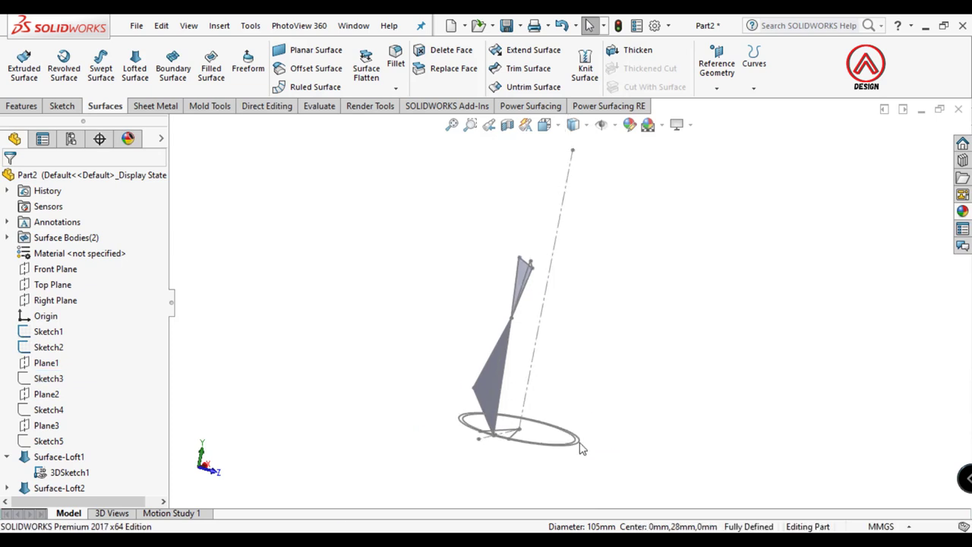
Orbit to inspect the two facets and select the Front Plane
mouse_move(532, 441)
middle_down()
mouse_move(468, 455)
mouse_move(567, 289)
mouse_move(527, 332)
mouse_move(558, 275)
middle_up()
mouse_move(555, 311)
middle_down()
mouse_move(551, 304)
mouse_move(575, 310)
mouse_move(581, 337)
mouse_move(557, 328)
middle_up()
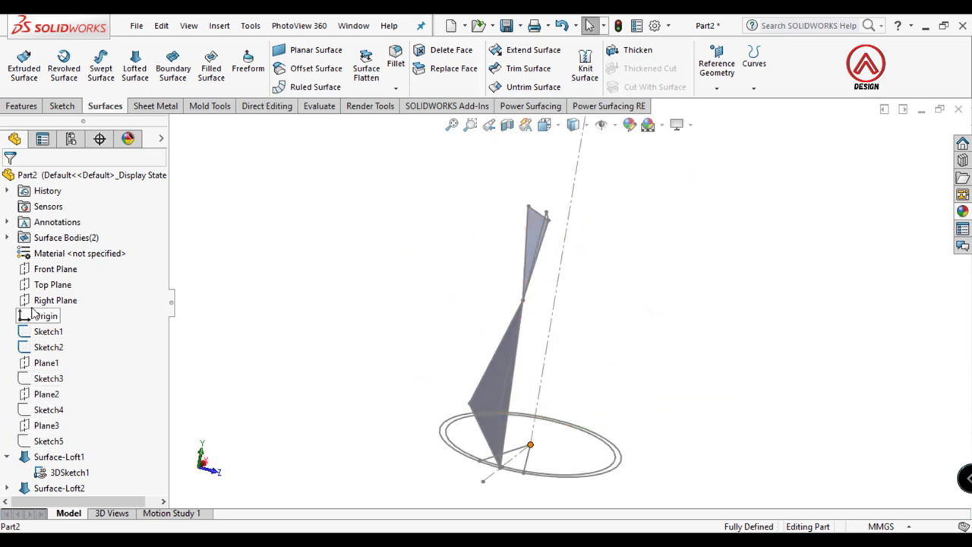
click(45, 269)
middle_drag(549, 289, 510, 304)
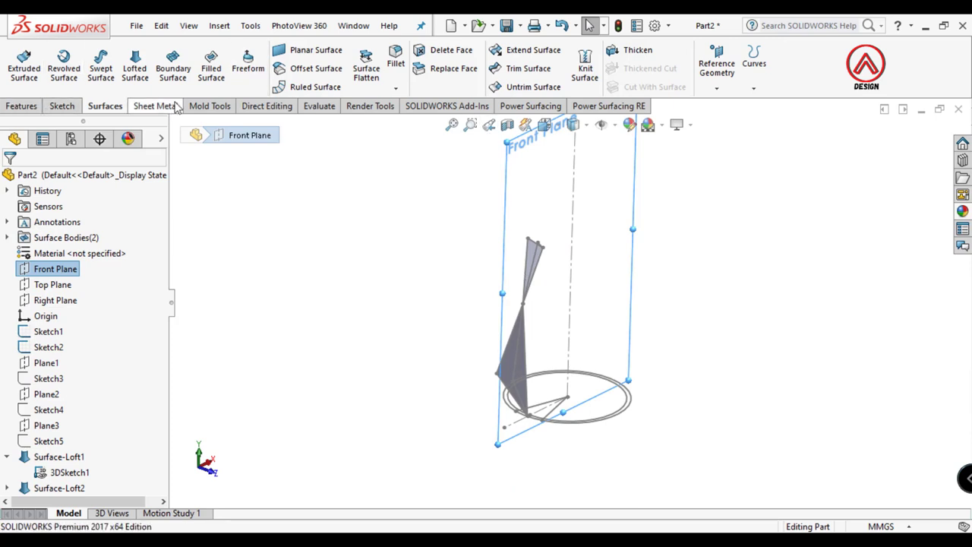
Mirror Surface-Loft1 and Surface-Loft2 as bodies across the Front Plane
click(21, 106)
click(424, 87)
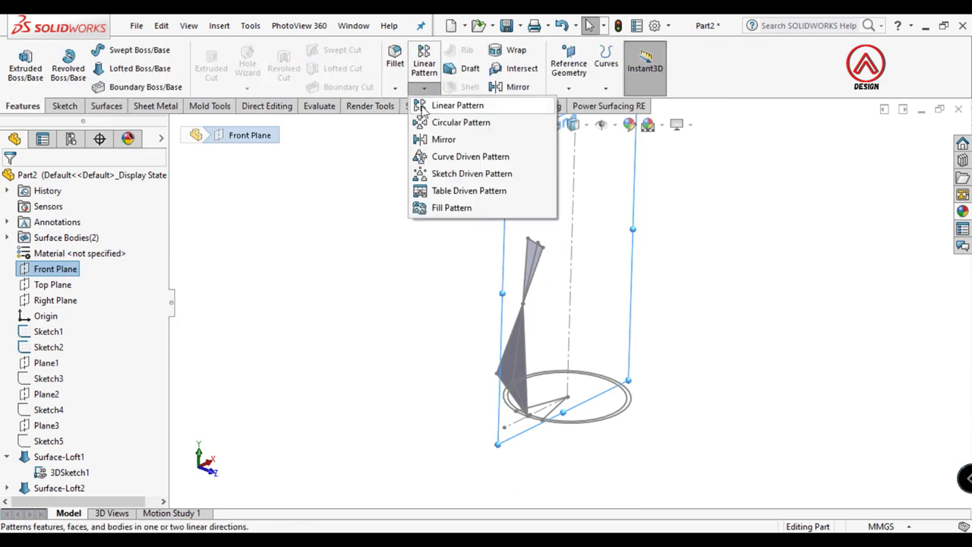
click(442, 139)
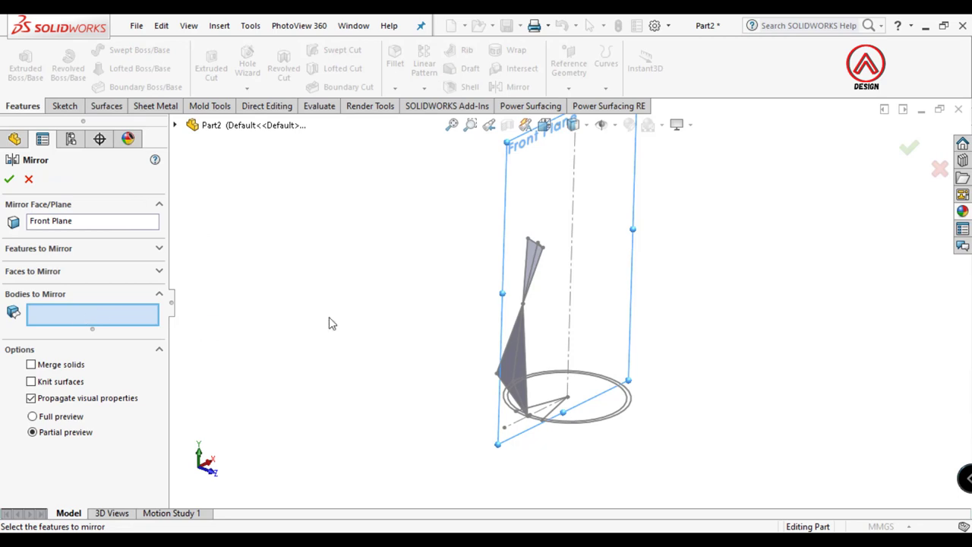
click(520, 353)
click(534, 272)
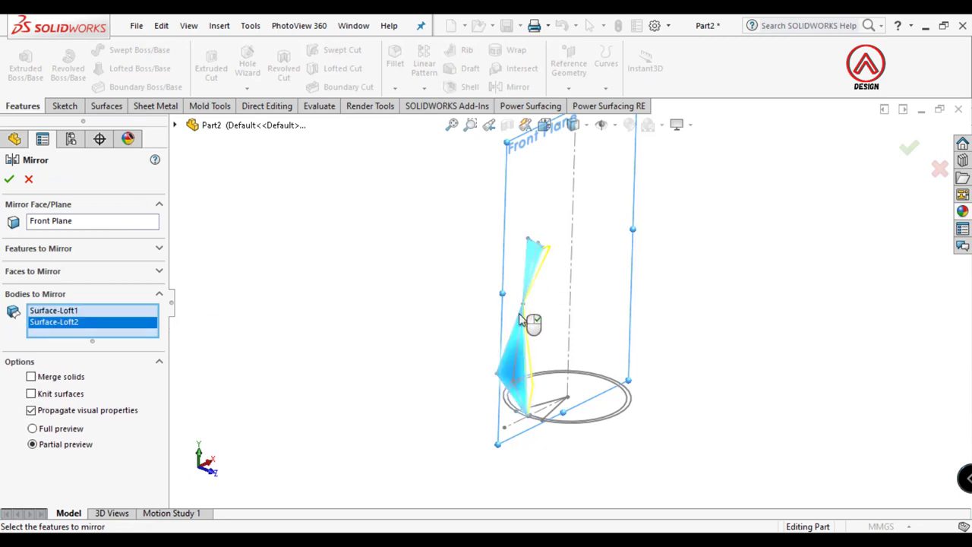
middle_drag(534, 325, 382, 347)
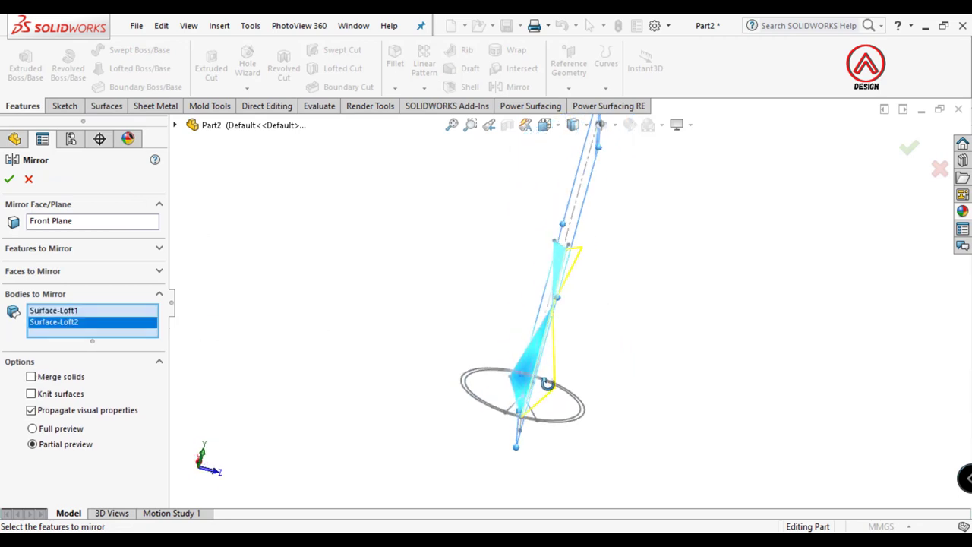
click(9, 180)
mouse_move(450, 269)
middle_down()
mouse_move(481, 320)
mouse_move(535, 302)
mouse_move(577, 310)
mouse_move(614, 347)
mouse_move(515, 314)
mouse_move(586, 336)
mouse_move(531, 237)
middle_up()
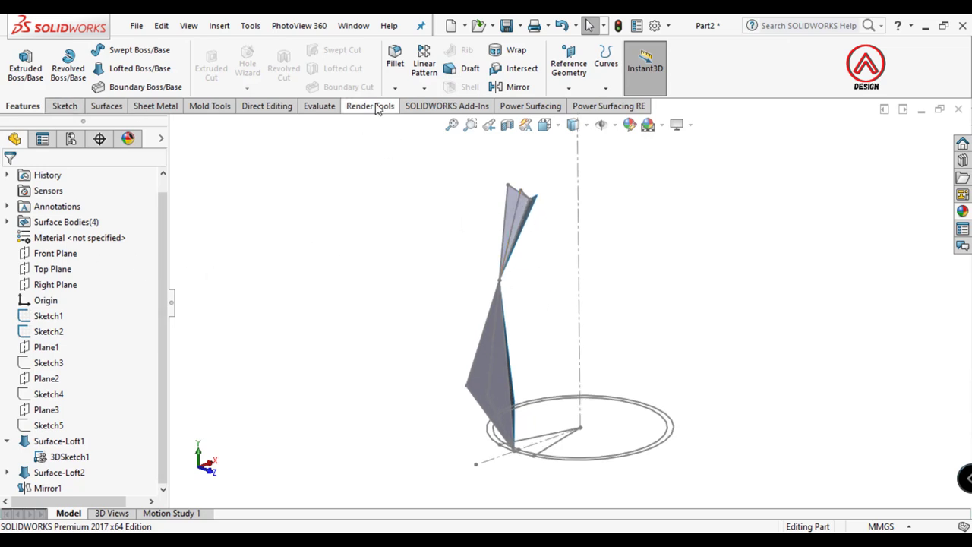
Create reference Axis1 along the vertical guide line
click(422, 89)
mouse_move(332, 284)
middle_down()
mouse_move(549, 278)
mouse_move(506, 342)
mouse_move(536, 265)
mouse_move(616, 282)
mouse_move(570, 254)
mouse_move(573, 152)
middle_up()
click(568, 88)
click(578, 123)
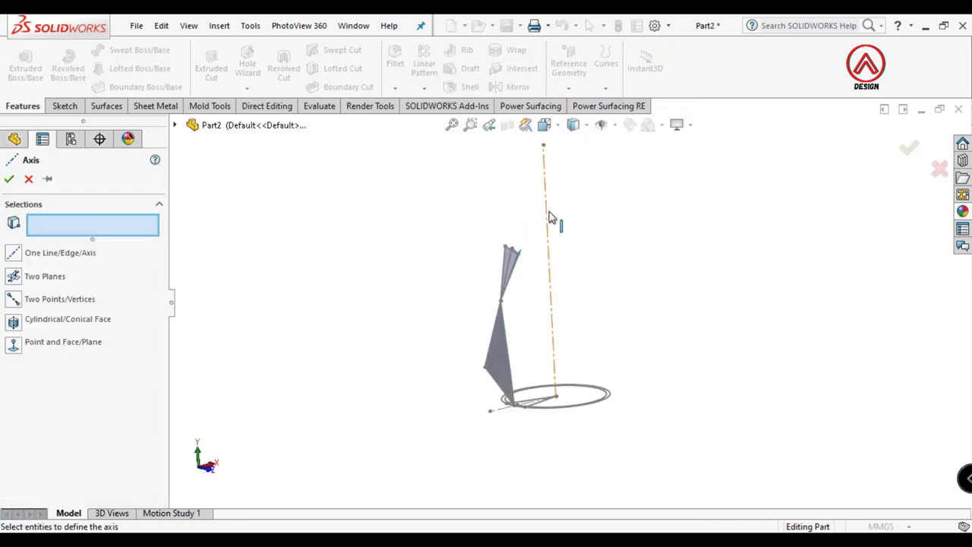
click(549, 220)
key(Return)
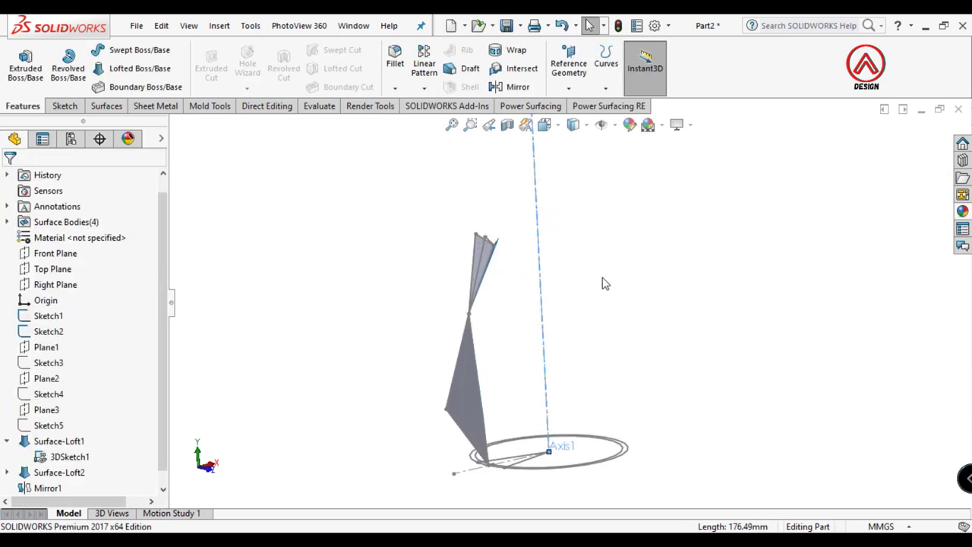
middle_drag(454, 260, 596, 298)
Circular-pattern Surface-Loft1, Surface-Loft2 and both Mirror1 bodies 12 times over 360° about Axis1
click(424, 90)
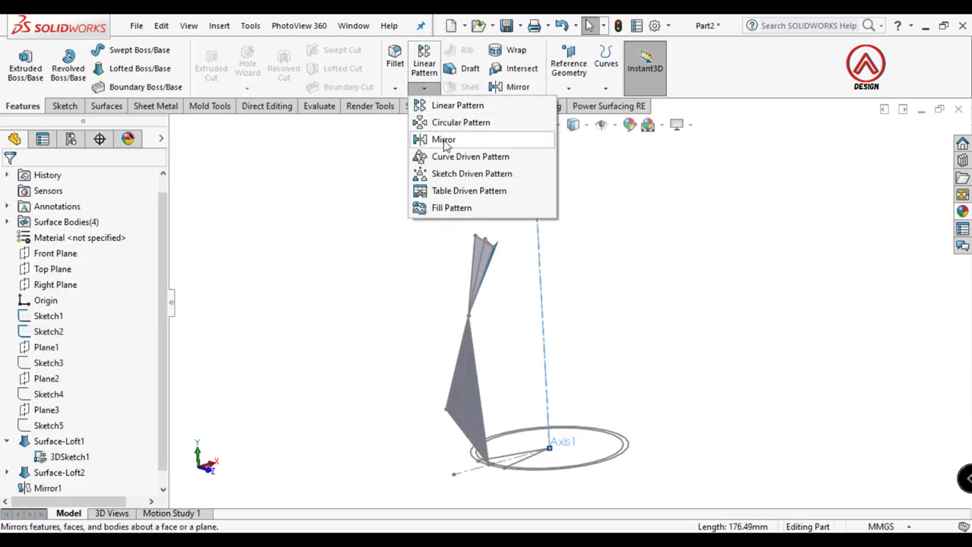
click(427, 123)
click(61, 224)
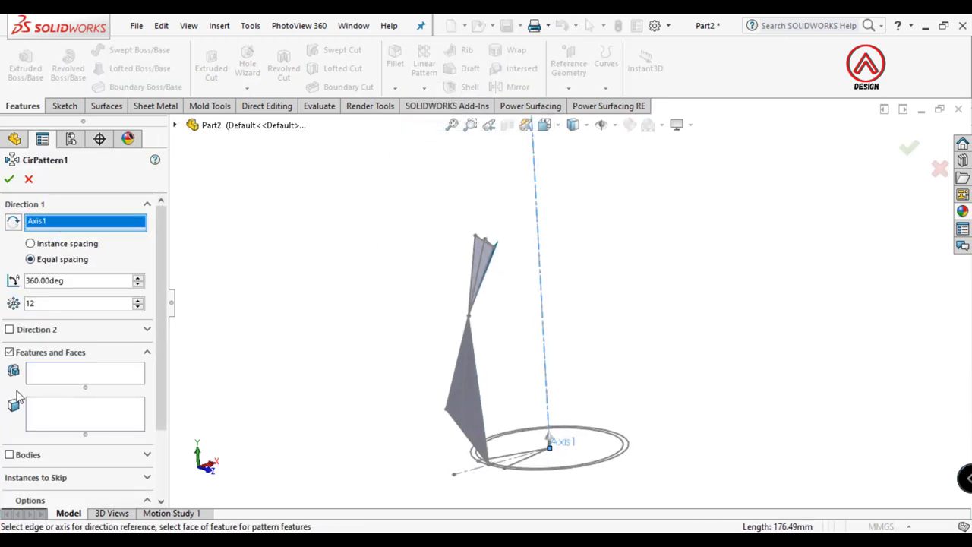
click(9, 455)
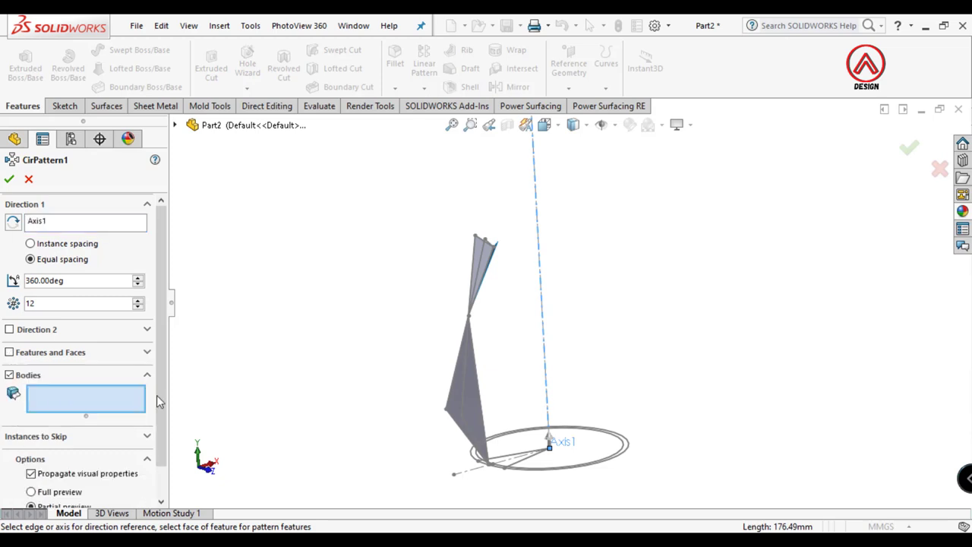
mouse_move(395, 395)
middle_down()
mouse_move(429, 393)
mouse_move(422, 383)
middle_up()
click(449, 380)
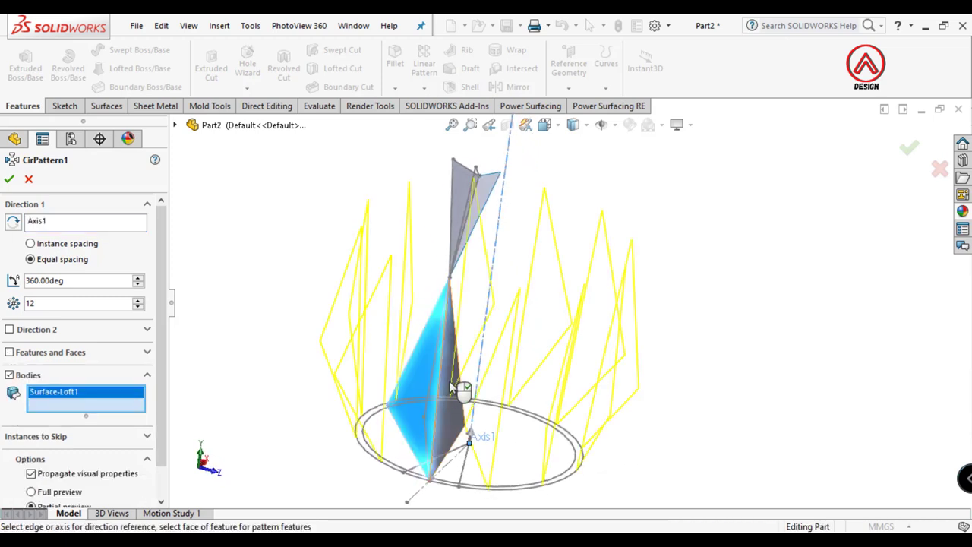
click(450, 382)
click(458, 229)
click(477, 215)
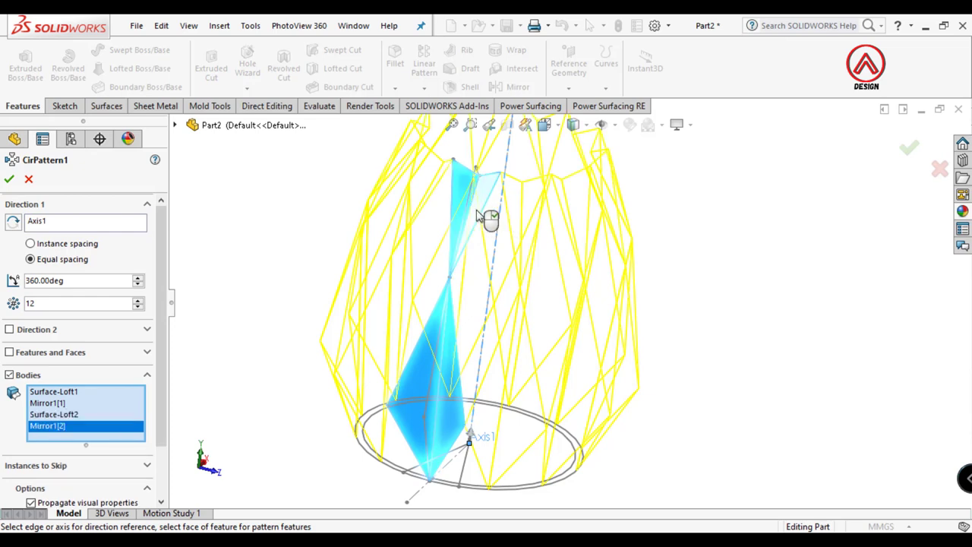
click(66, 303)
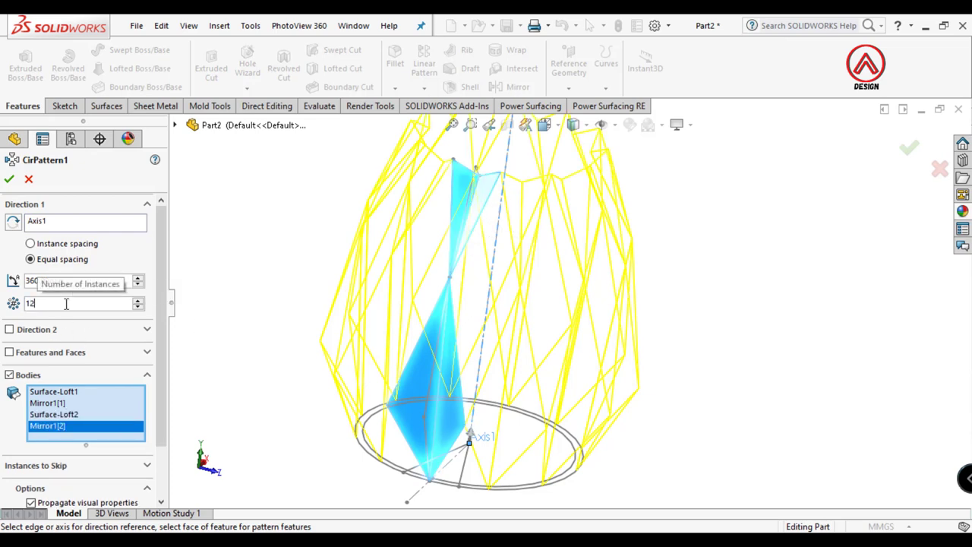
click(9, 180)
Hide 3DSketch1 and the vertical guide-line Sketch1, then view the whole patterned vase
mouse_move(275, 217)
middle_down()
mouse_move(519, 192)
mouse_move(536, 294)
mouse_move(480, 367)
mouse_move(516, 383)
middle_up()
scroll(481, 367, down, 3)
scroll(479, 381, up, 1)
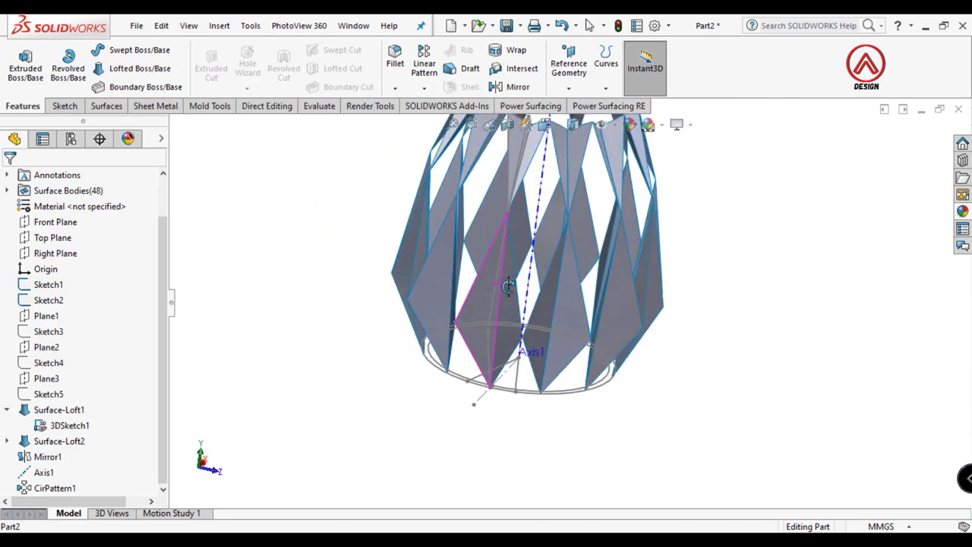
scroll(575, 262, down, 2)
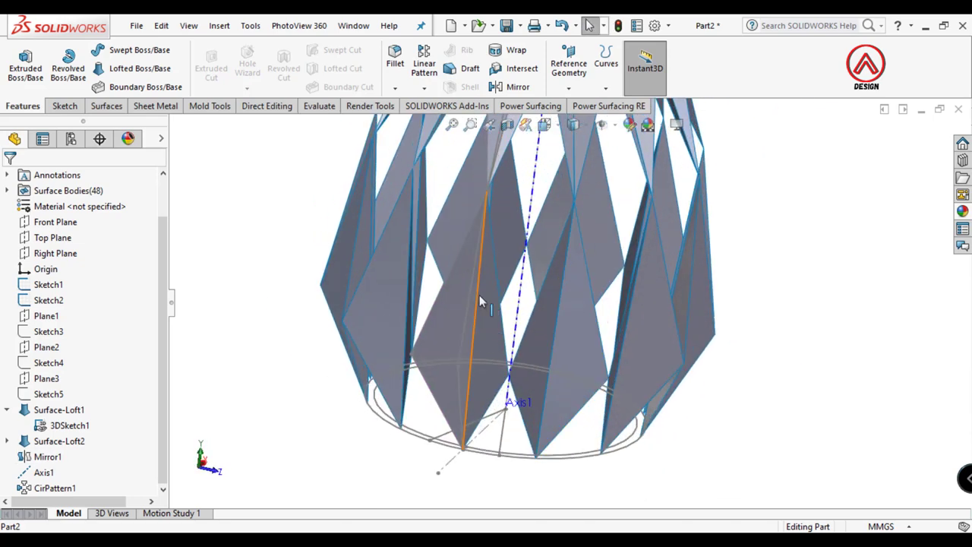
click(479, 295)
click(540, 254)
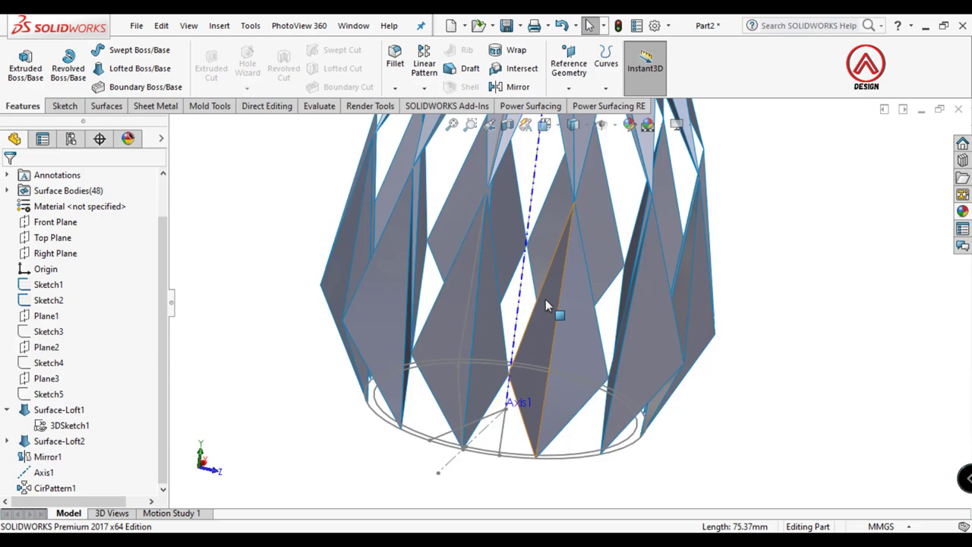
middle_drag(464, 346, 464, 352)
click(464, 353)
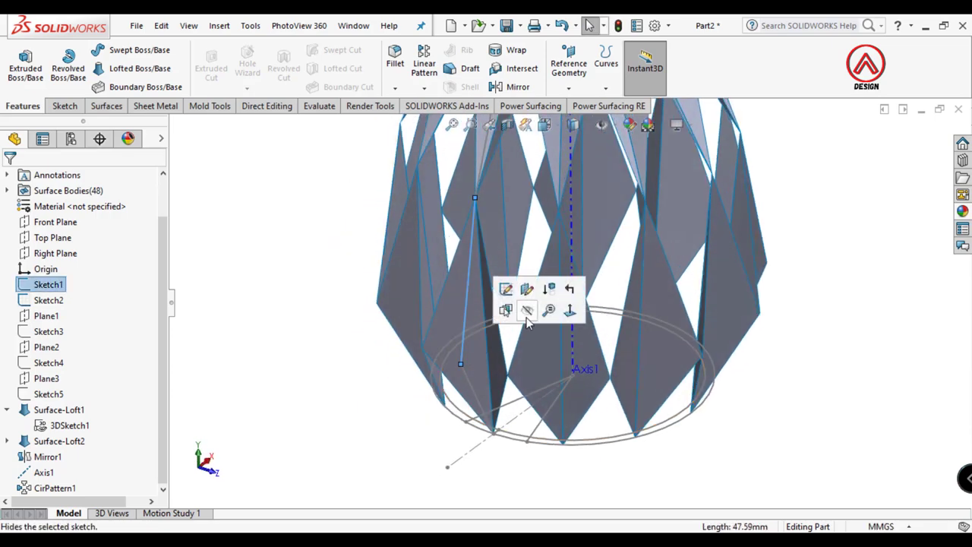
click(528, 317)
mouse_move(509, 402)
middle_down()
mouse_move(554, 302)
mouse_move(497, 362)
mouse_move(233, 236)
middle_up()
scroll(531, 349, up, 3)
scroll(497, 362, down, 3)
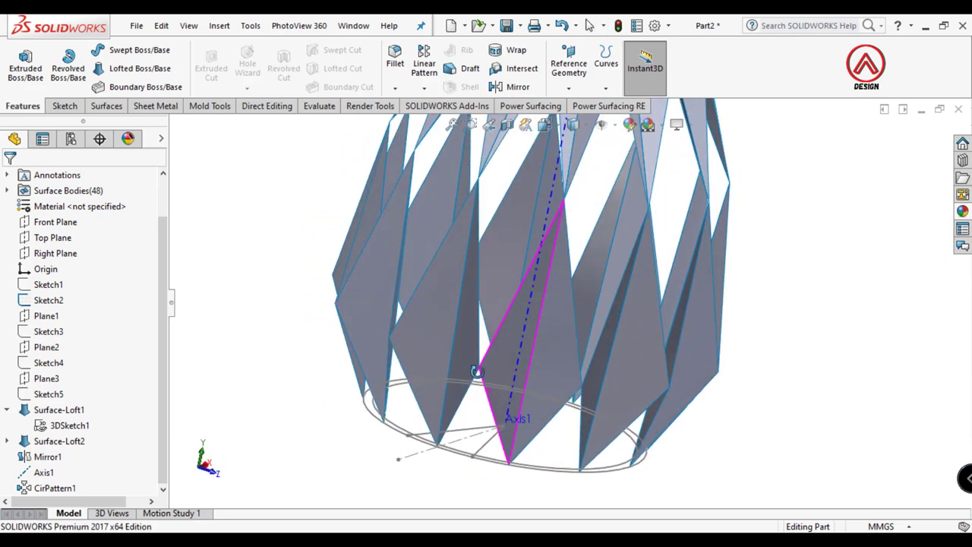
Start a new 3D sketch and orbit the vase to view the lower facets
click(65, 105)
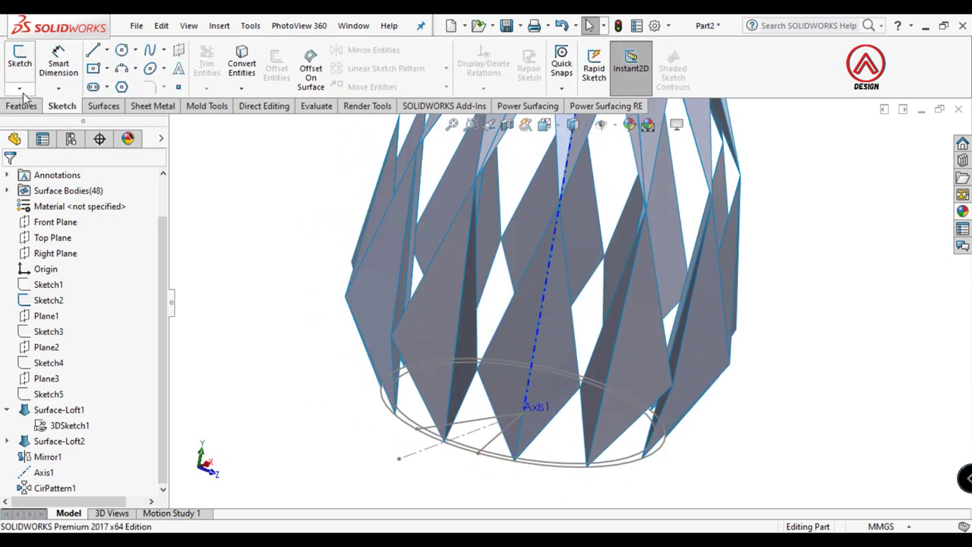
click(19, 88)
click(38, 119)
middle_drag(510, 391, 272, 196)
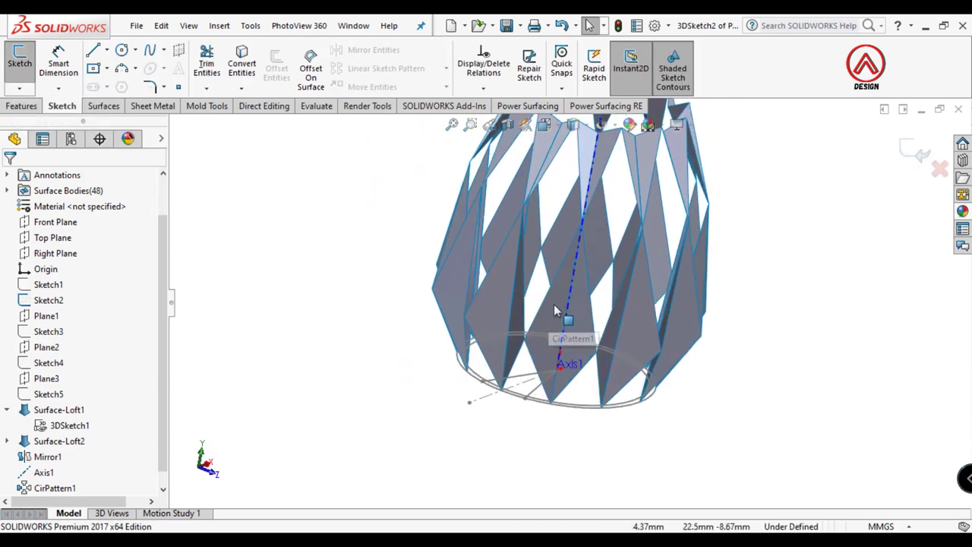
mouse_move(635, 334)
middle_down()
mouse_move(602, 263)
mouse_move(500, 371)
middle_up()
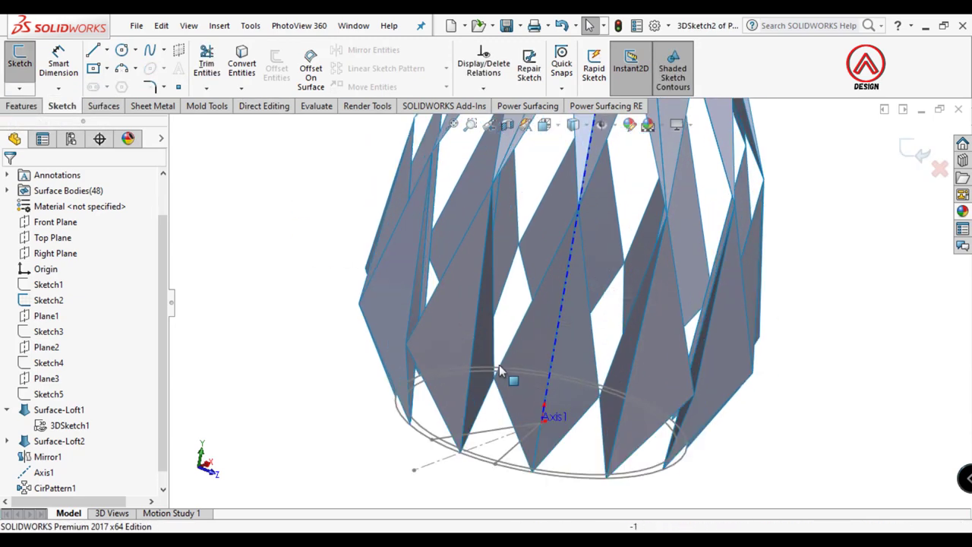
Convert six facet edges of the vase into 3D sketch lines with Convert Entities
click(242, 66)
middle_drag(521, 390, 501, 406)
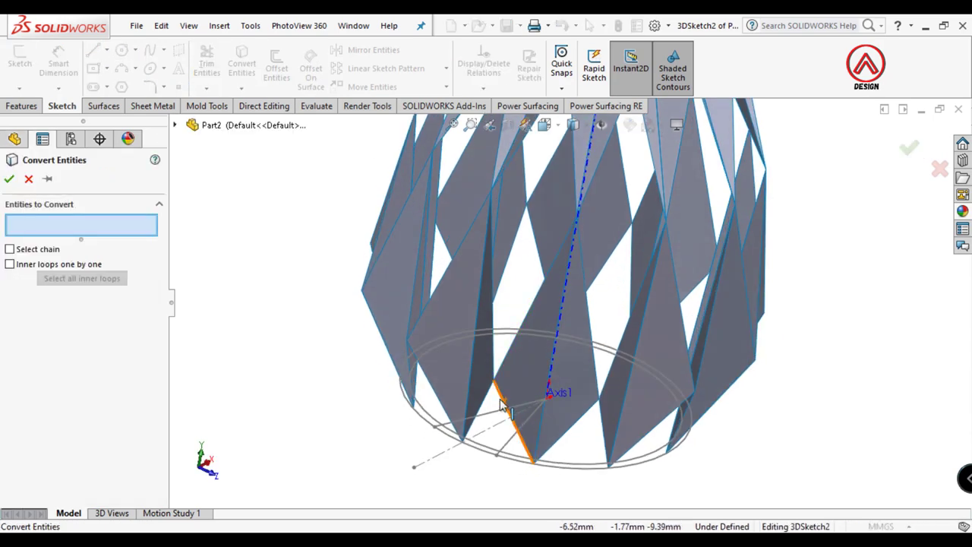
click(491, 397)
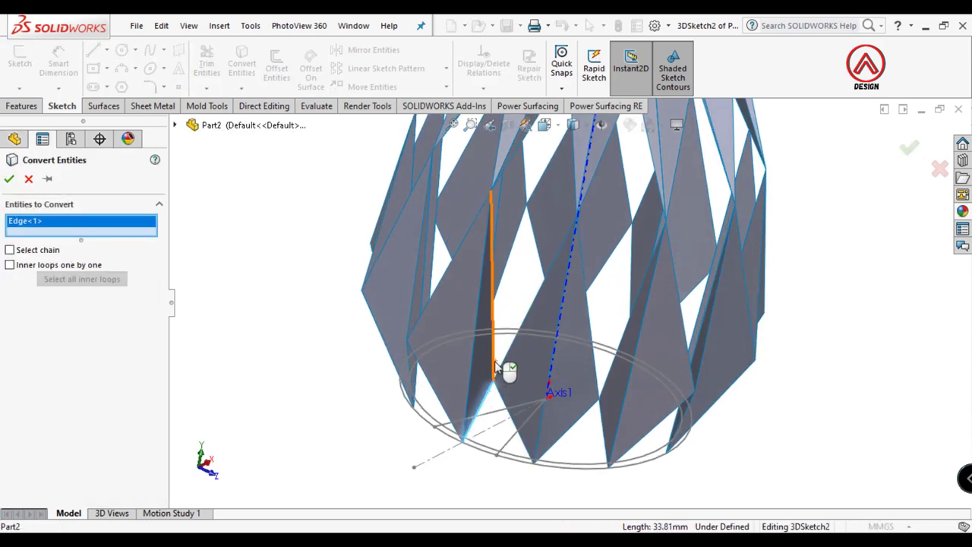
click(499, 252)
middle_drag(499, 252, 566, 234)
click(577, 202)
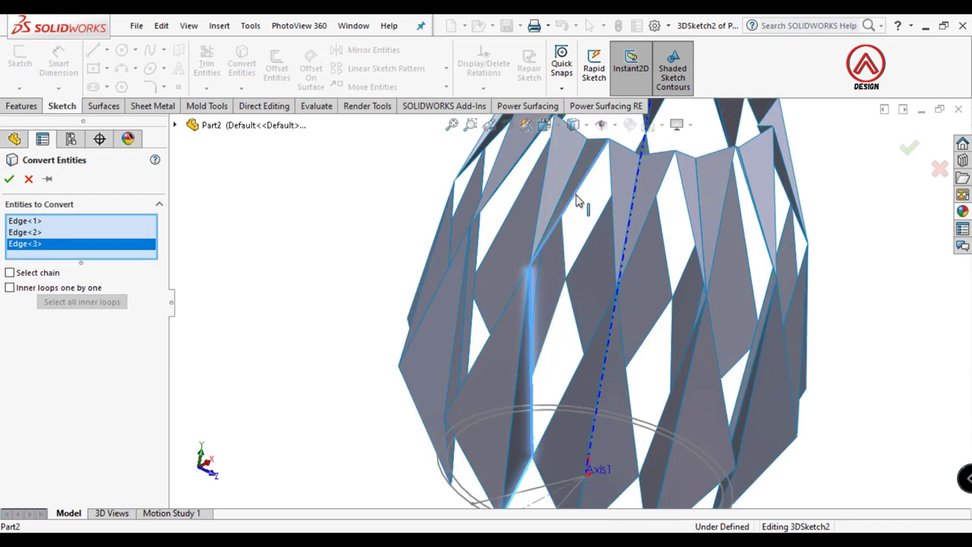
mouse_move(582, 202)
middle_down()
mouse_move(606, 292)
mouse_move(573, 236)
middle_up()
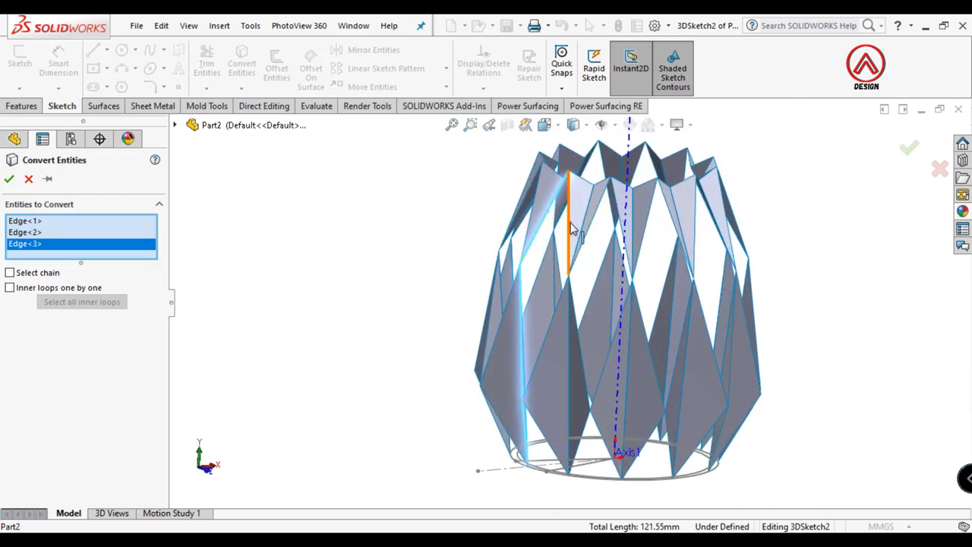
click(572, 227)
click(565, 293)
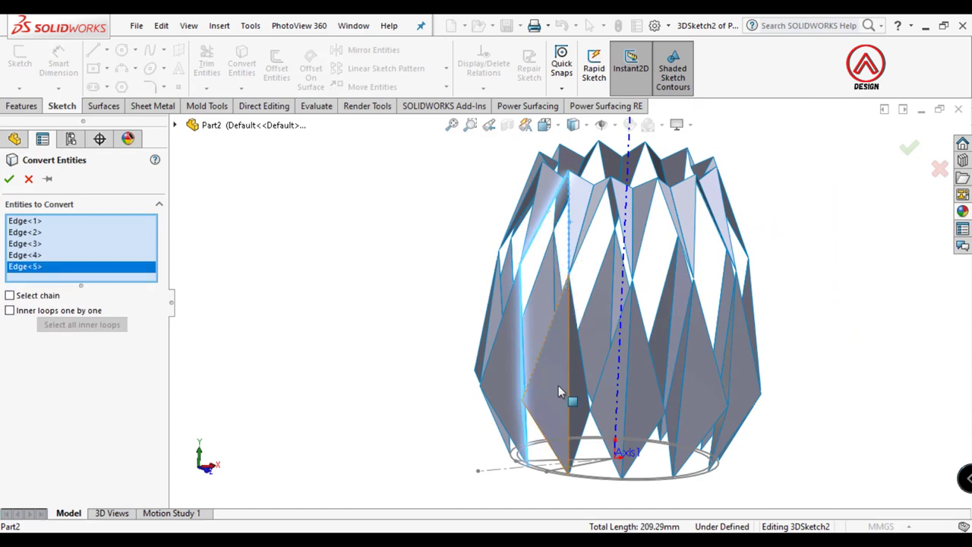
click(530, 425)
middle_drag(531, 425, 483, 372)
scroll(293, 355, down, 3)
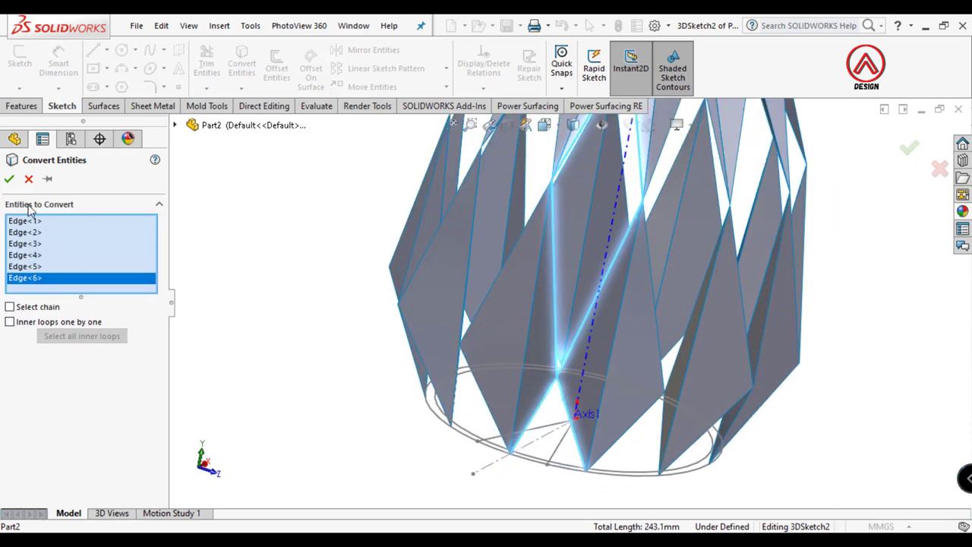
click(9, 180)
Draw a line from the facet's bottom vertex to the base edge, continuing to the lower-right vertex
click(93, 50)
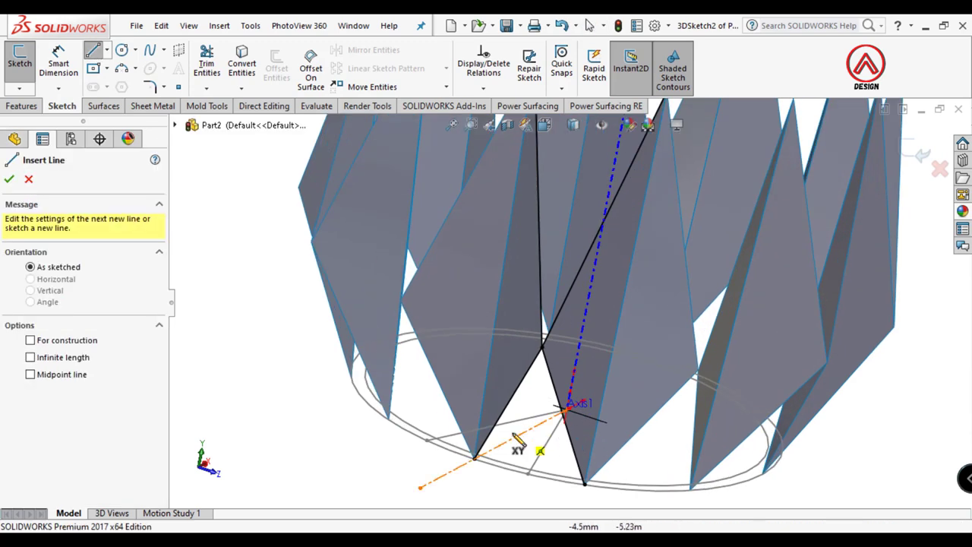
middle_drag(521, 445, 489, 495)
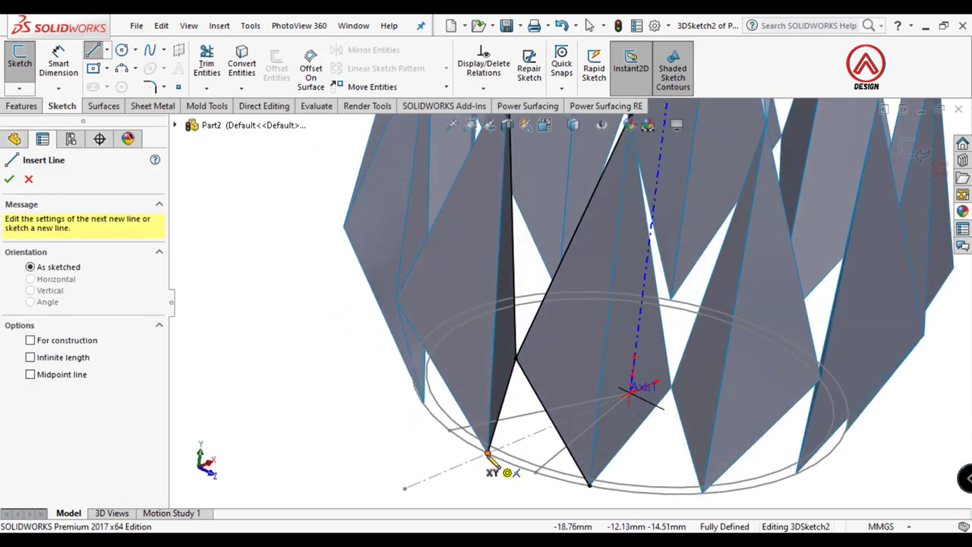
click(489, 455)
scroll(488, 454, down, 5)
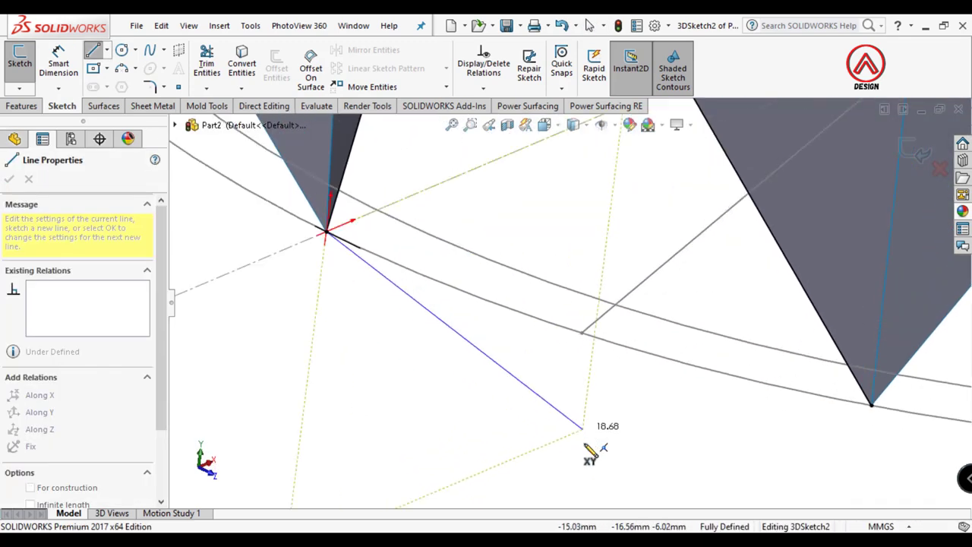
click(615, 305)
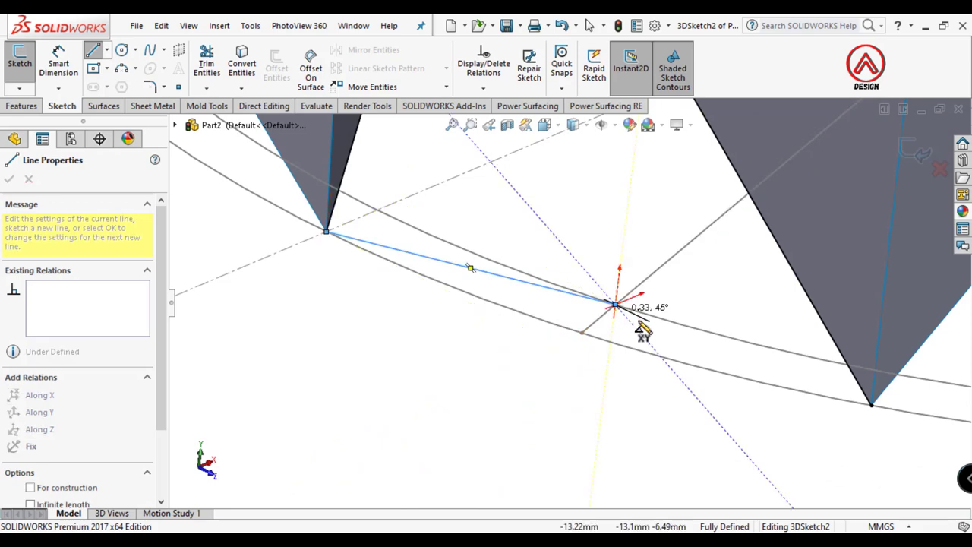
click(872, 404)
scroll(598, 408, up, 5)
mouse_move(598, 408)
middle_down()
mouse_move(481, 319)
mouse_move(564, 221)
mouse_move(538, 271)
middle_up()
Add a line from the upper facet vertex down to the point on the base edge
click(94, 50)
scroll(516, 288, down, 2)
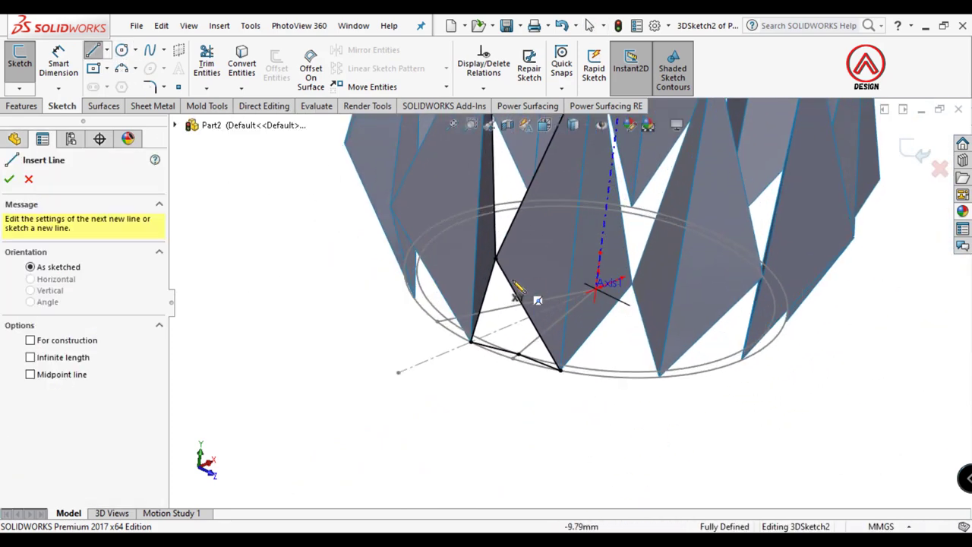
scroll(509, 270, down, 3)
click(499, 249)
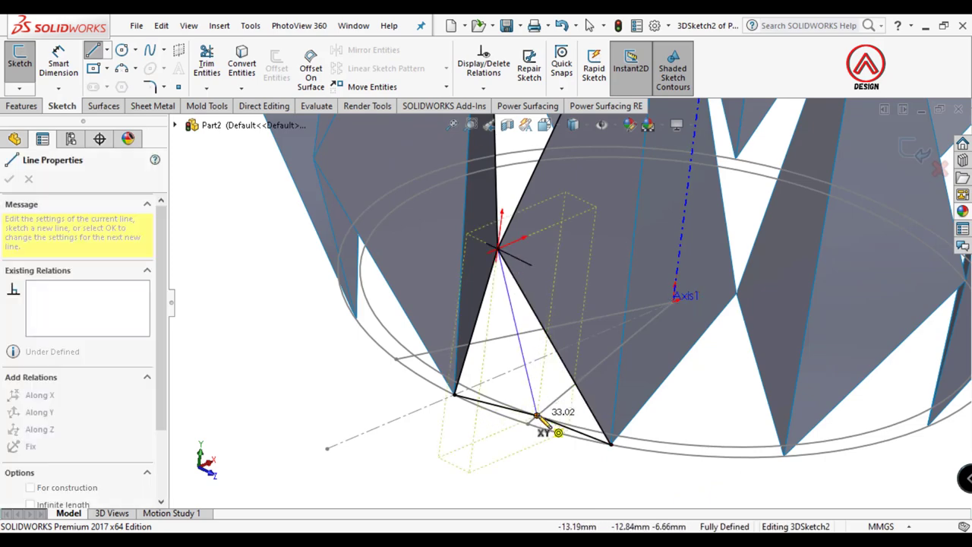
click(537, 416)
key(Escape)
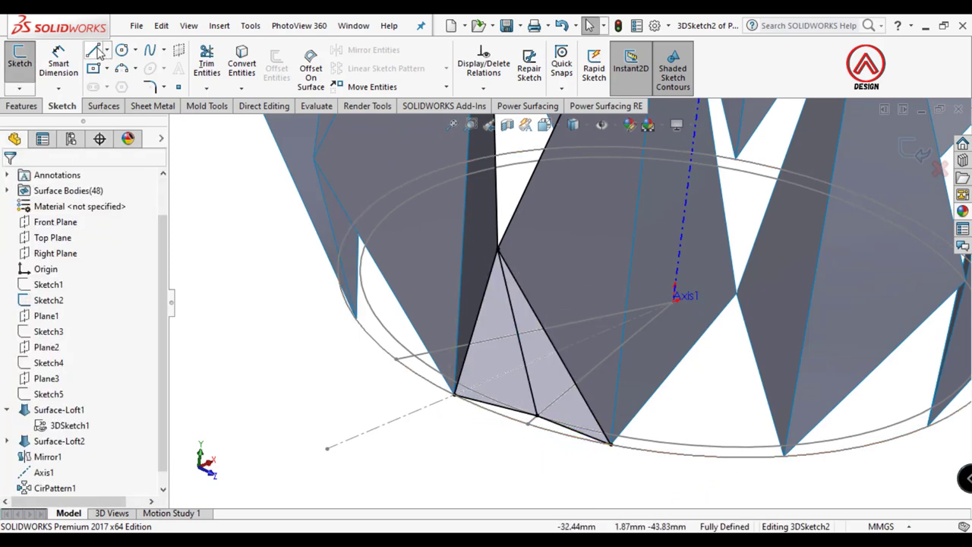
Draw a line from the bottom vertex up to the top facet vertex
click(98, 51)
click(498, 249)
scroll(508, 258, up, 5)
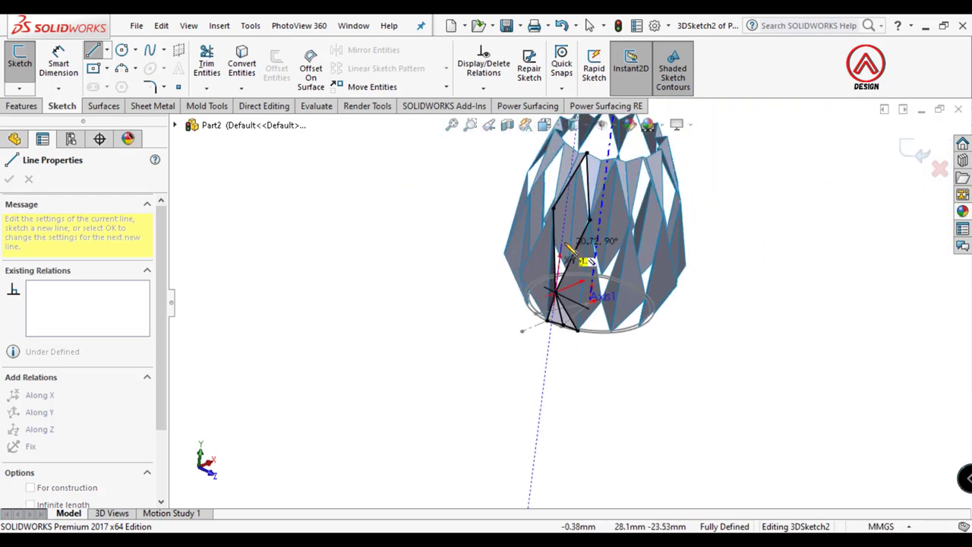
middle_drag(517, 273, 590, 184)
scroll(590, 185, down, 5)
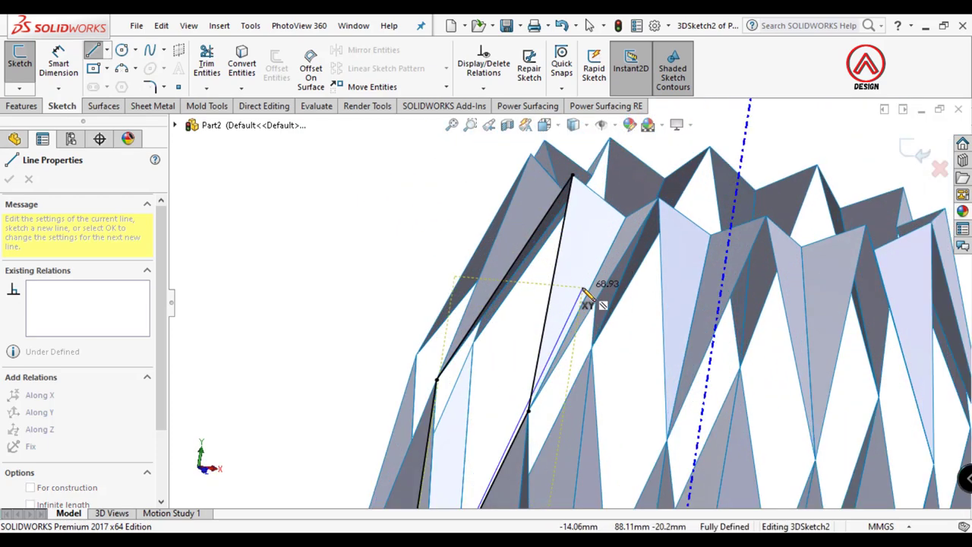
scroll(590, 297, down, 3)
middle_drag(600, 273, 574, 321)
scroll(573, 334, up, 5)
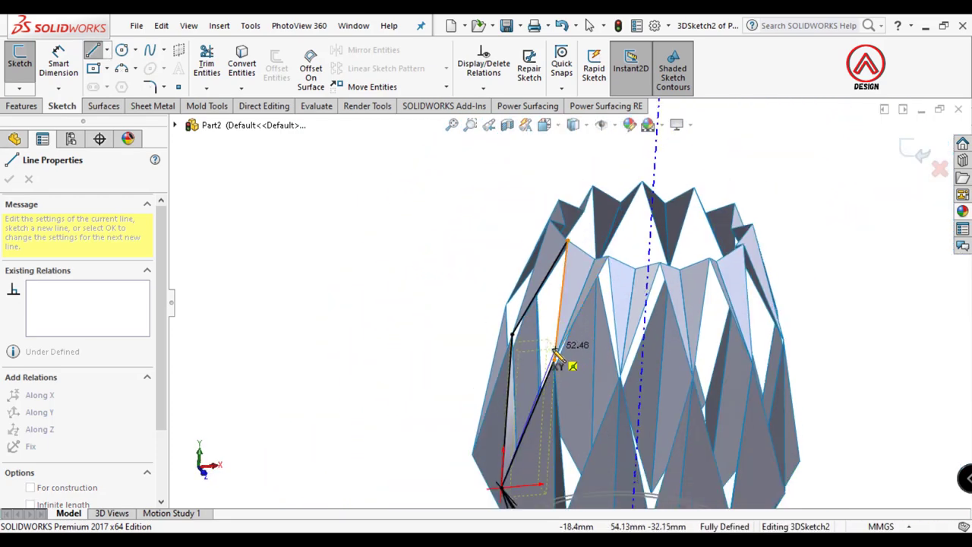
double_click(568, 242)
key(Escape)
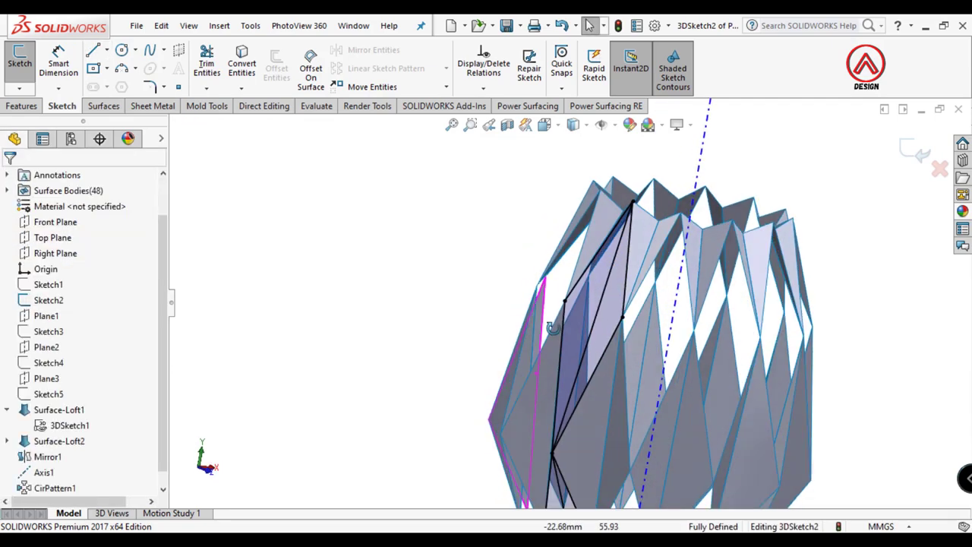
Orbit and zoom around the vase to inspect the new gap outline lines
middle_drag(568, 242, 667, 292)
middle_drag(659, 238, 658, 282)
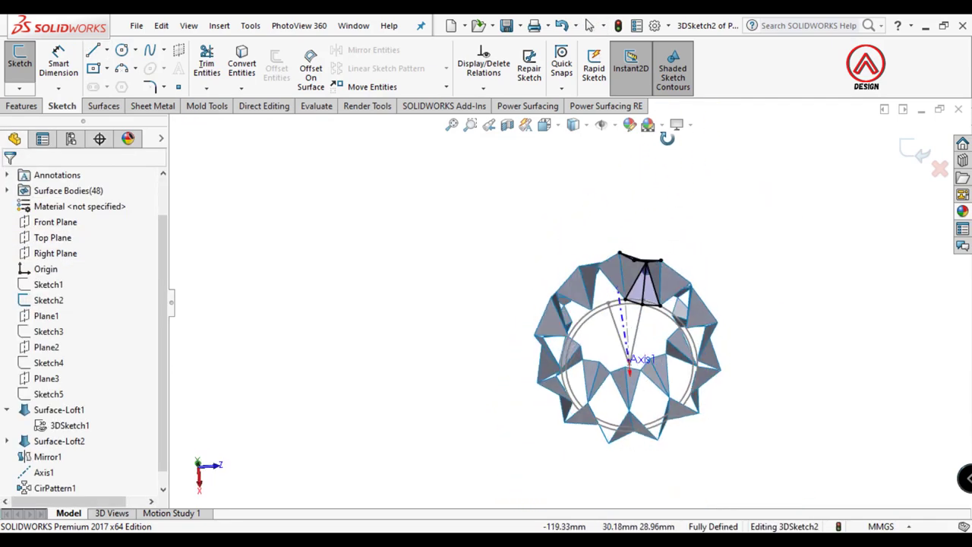
scroll(560, 222, down, 4)
mouse_move(562, 222)
middle_down()
mouse_move(573, 416)
mouse_move(613, 352)
middle_up()
scroll(573, 416, up, 3)
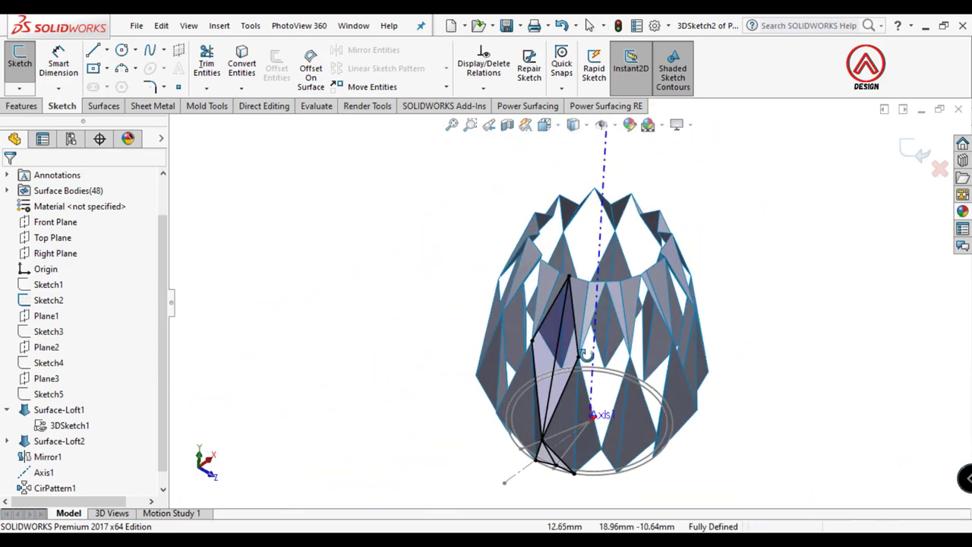
scroll(619, 332, down, 3)
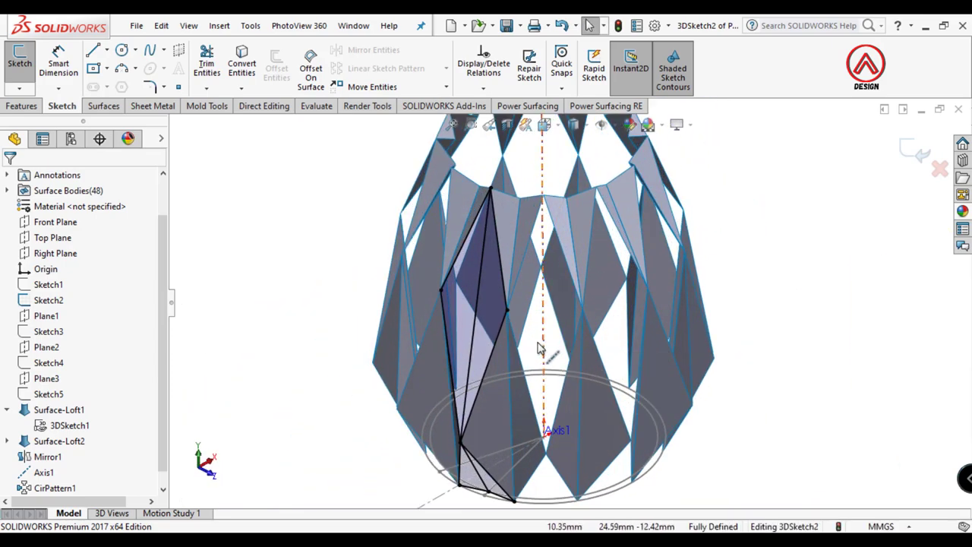
Exit 3DSketch2 and hide the base circle sketch
click(905, 163)
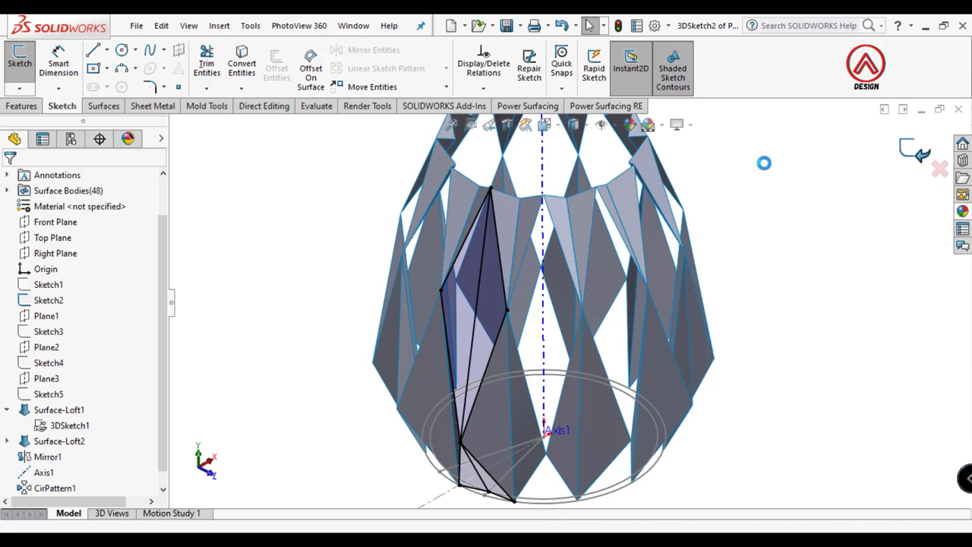
click(104, 107)
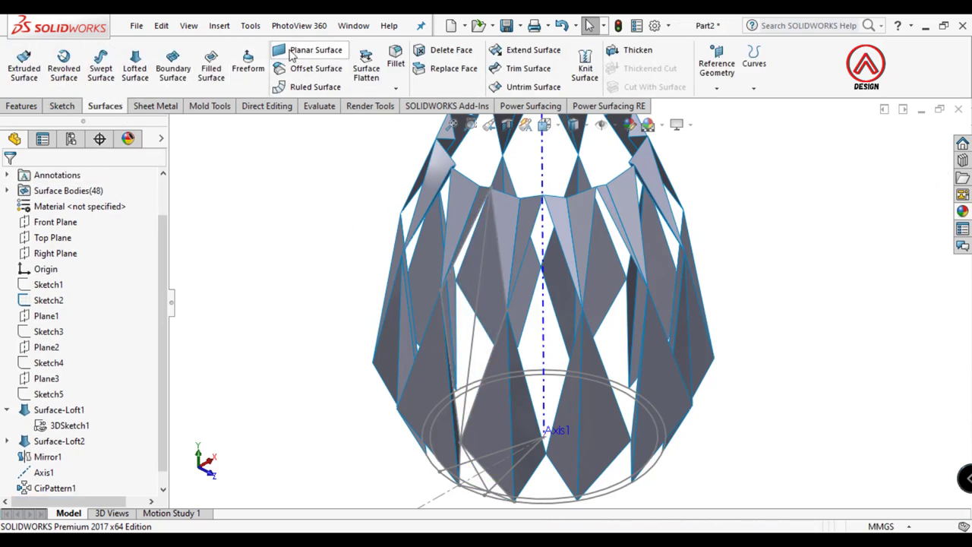
click(139, 71)
mouse_move(509, 370)
middle_down()
mouse_move(544, 362)
mouse_move(533, 369)
mouse_move(514, 488)
middle_up()
key(Escape)
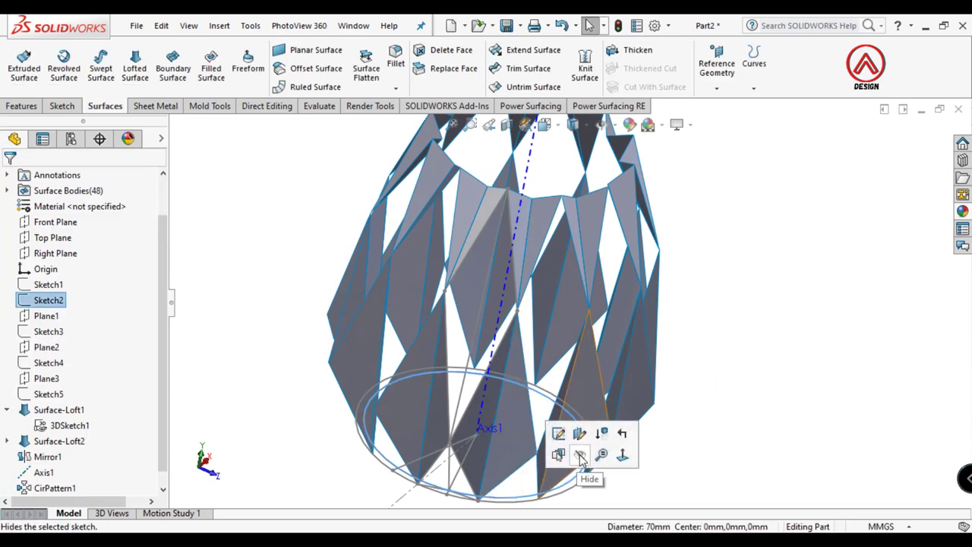
click(584, 460)
middle_drag(501, 448, 428, 388)
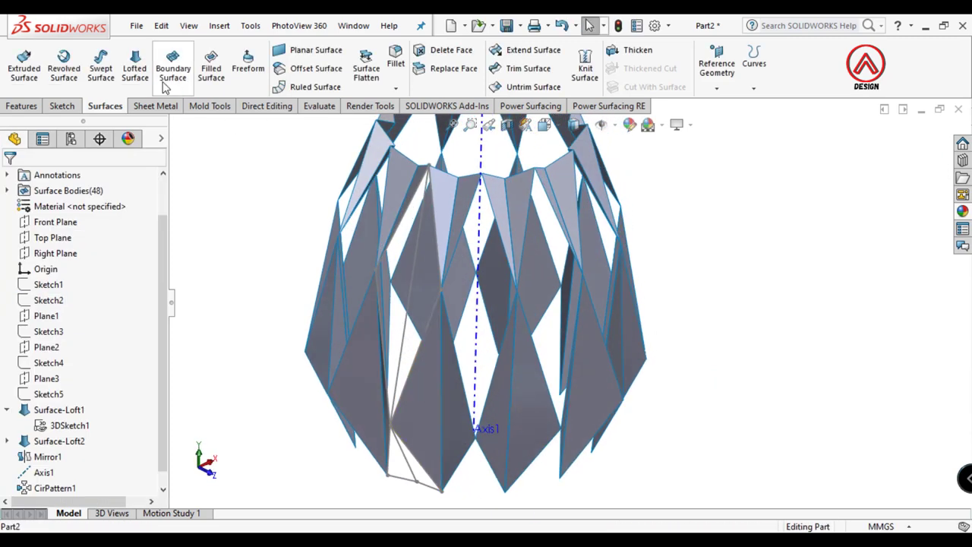
Loft a surface across the base gap using two triangle edges as profiles and the bottom edge as guide curve
key(Return)
mouse_move(416, 435)
middle_down()
mouse_move(426, 441)
mouse_move(391, 447)
middle_up()
scroll(391, 447, down, 3)
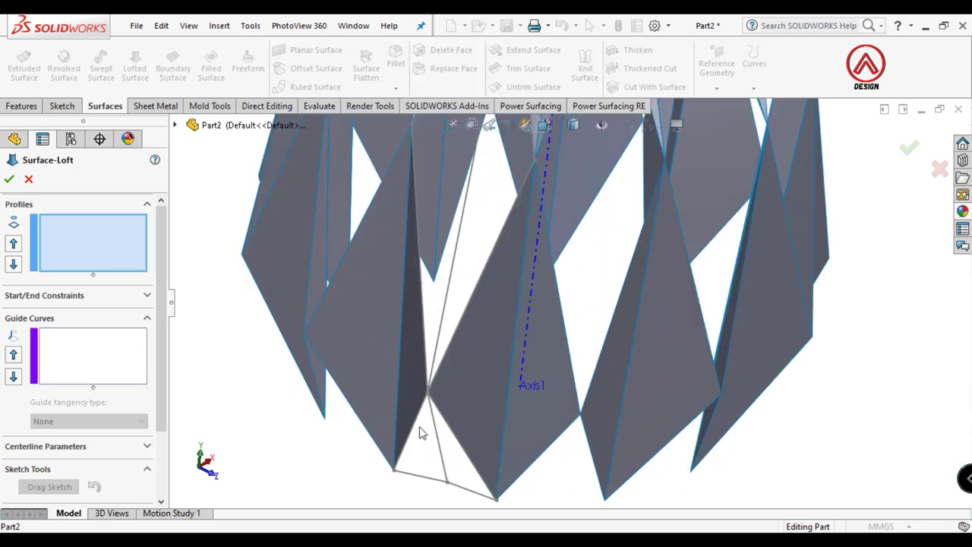
click(416, 426)
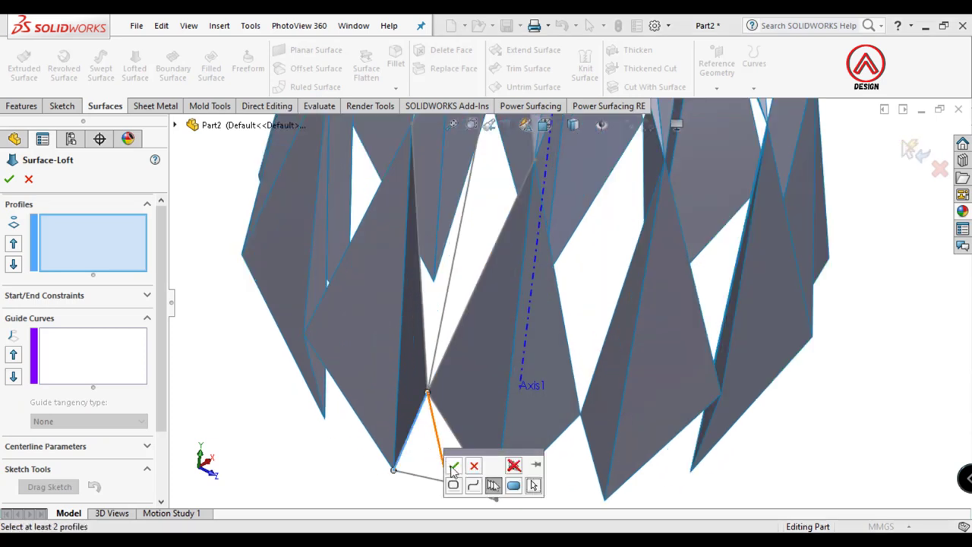
click(454, 467)
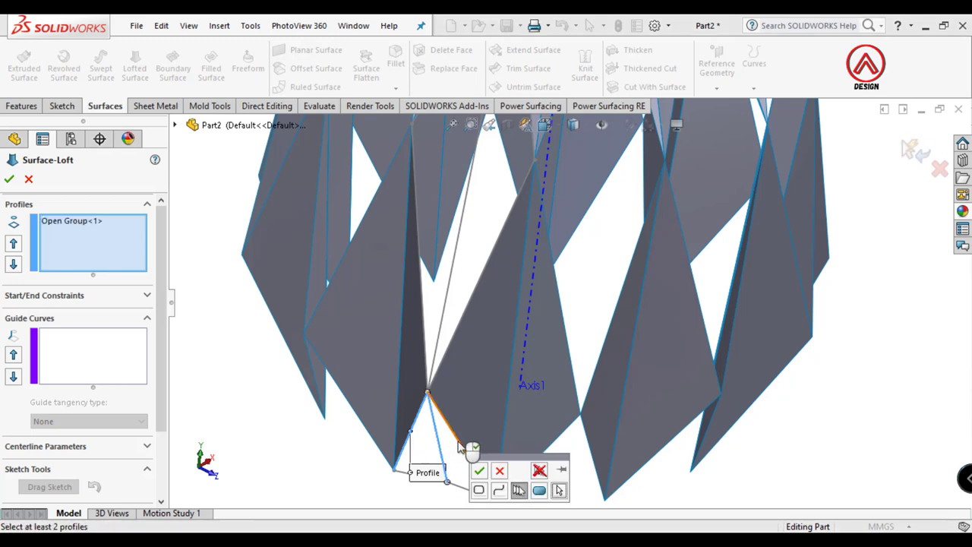
click(479, 472)
click(85, 363)
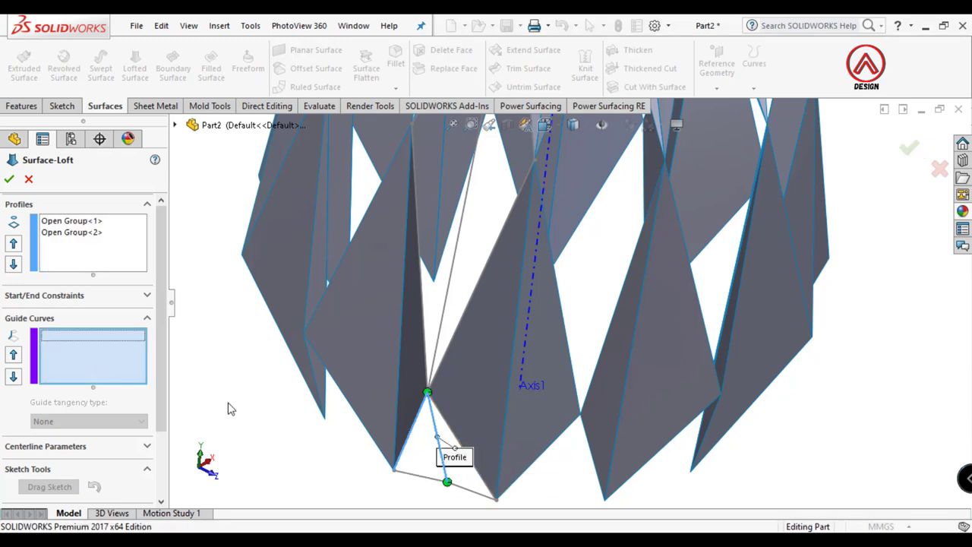
click(414, 478)
click(453, 471)
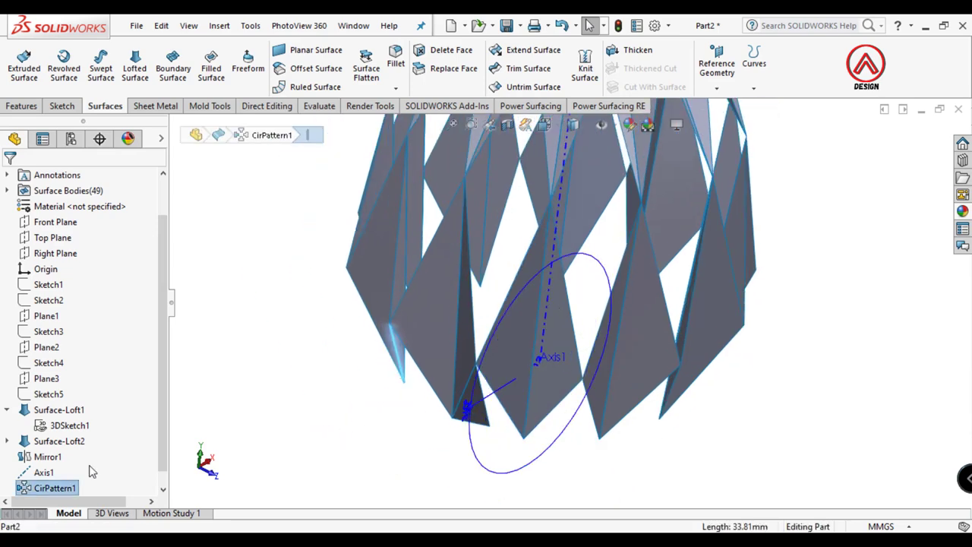
Show the 3D sketch lines again under the new loft and begin a second lofted surface
click(318, 454)
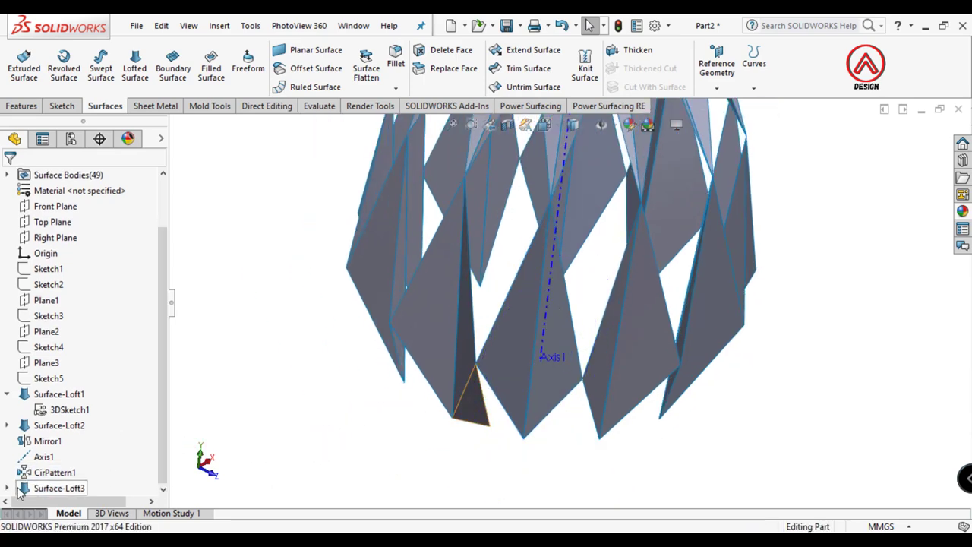
click(59, 487)
click(60, 471)
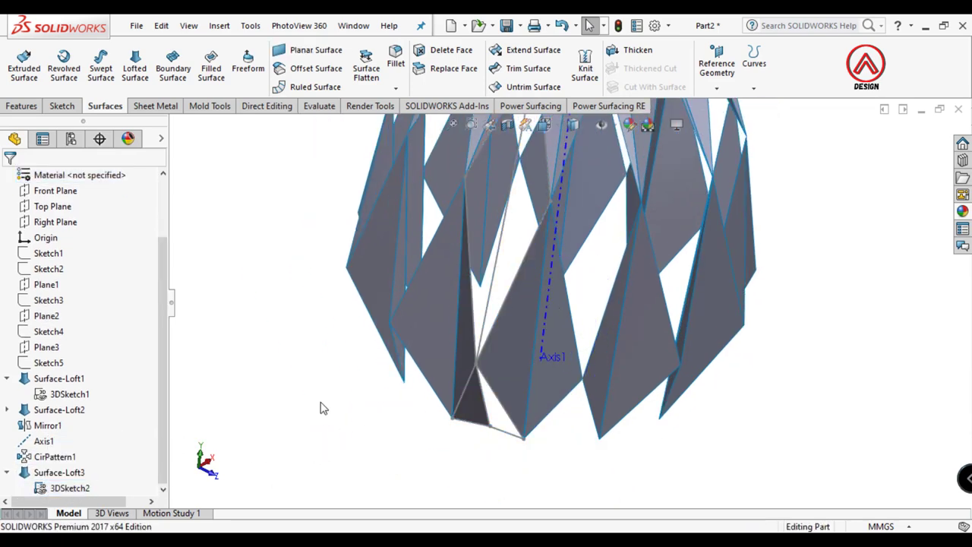
click(135, 73)
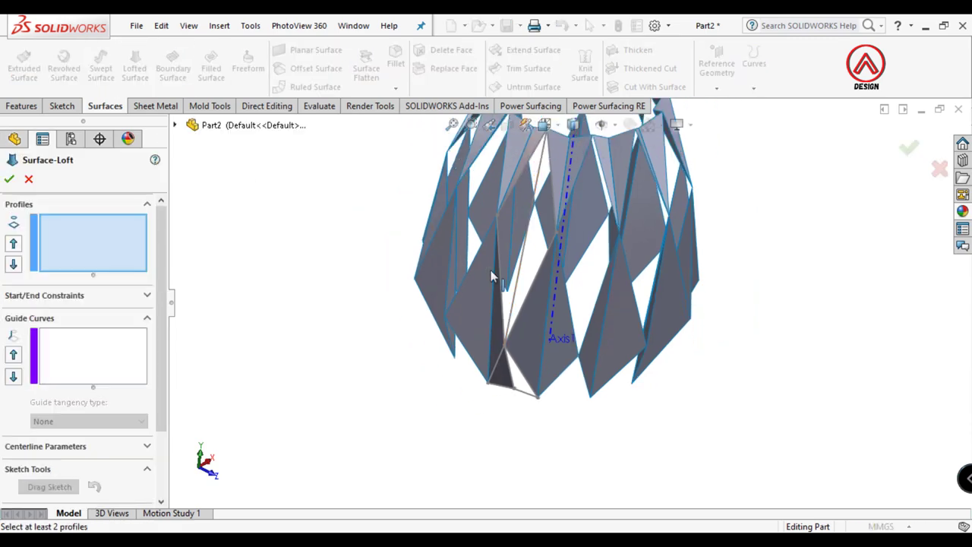
scroll(544, 363, down, 3)
scroll(532, 364, down, 2)
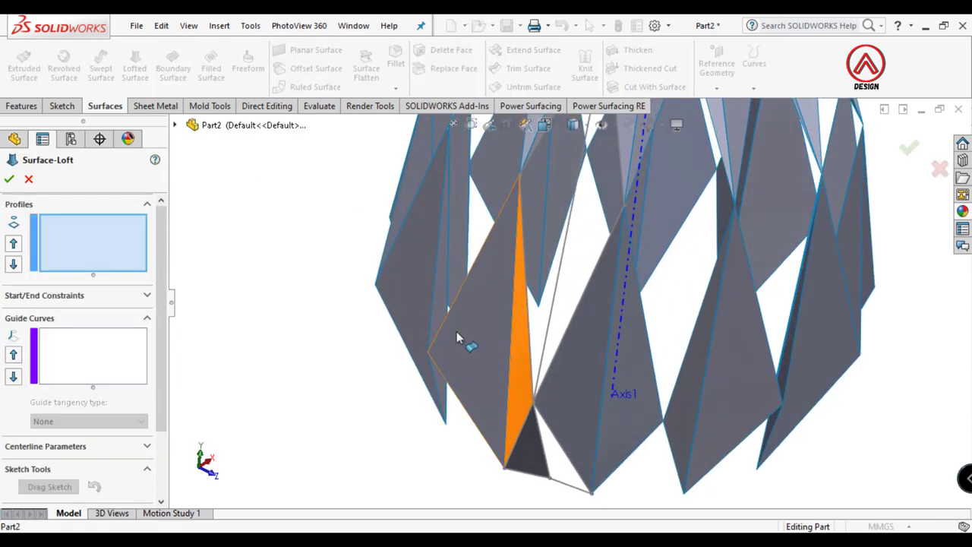
Pick two fold edges as the loft profiles
click(529, 332)
scroll(570, 372, up, 2)
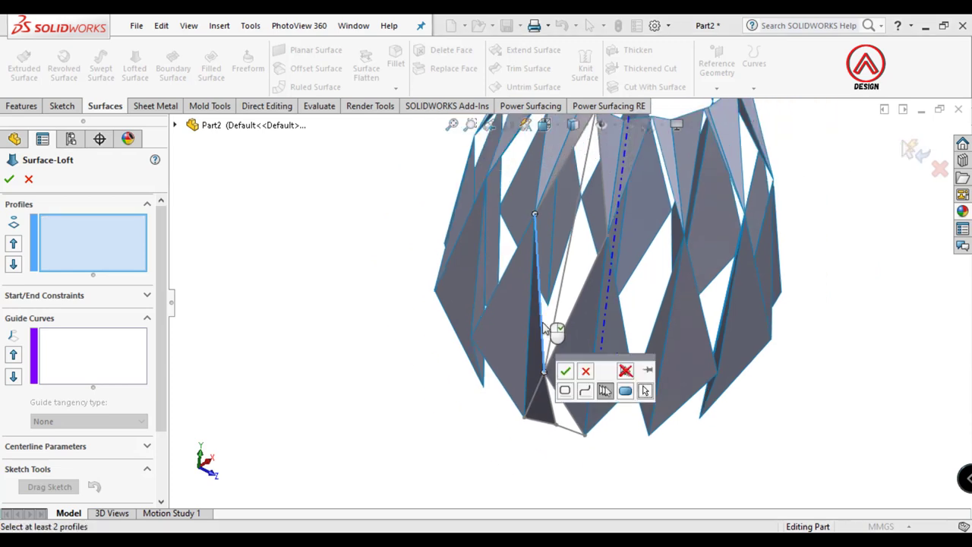
click(566, 372)
scroll(558, 334, down, 3)
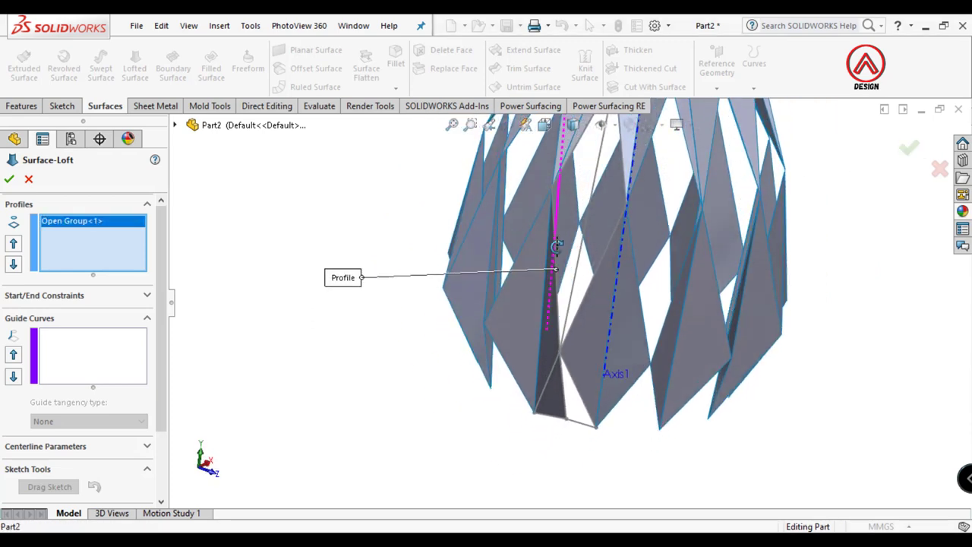
scroll(553, 289, up, 3)
scroll(553, 289, down, 4)
scroll(554, 266, up, 3)
scroll(553, 258, down, 3)
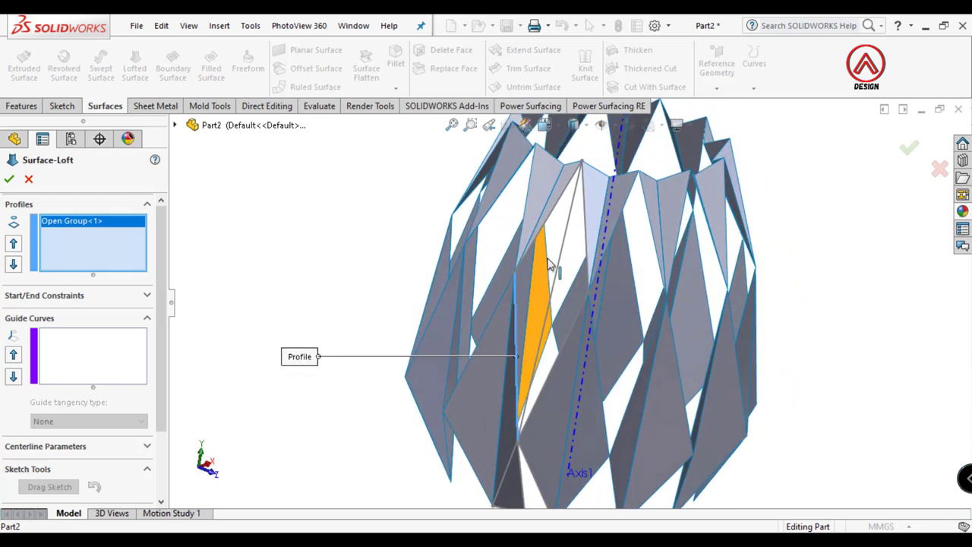
click(553, 221)
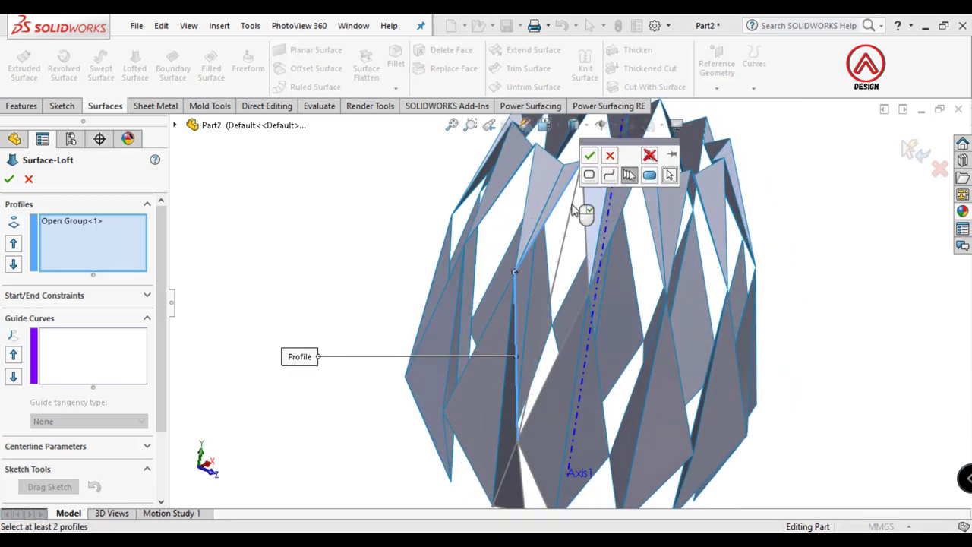
click(591, 157)
Add a third fold edge as the guide curve and accept Surface-Loft3
click(83, 359)
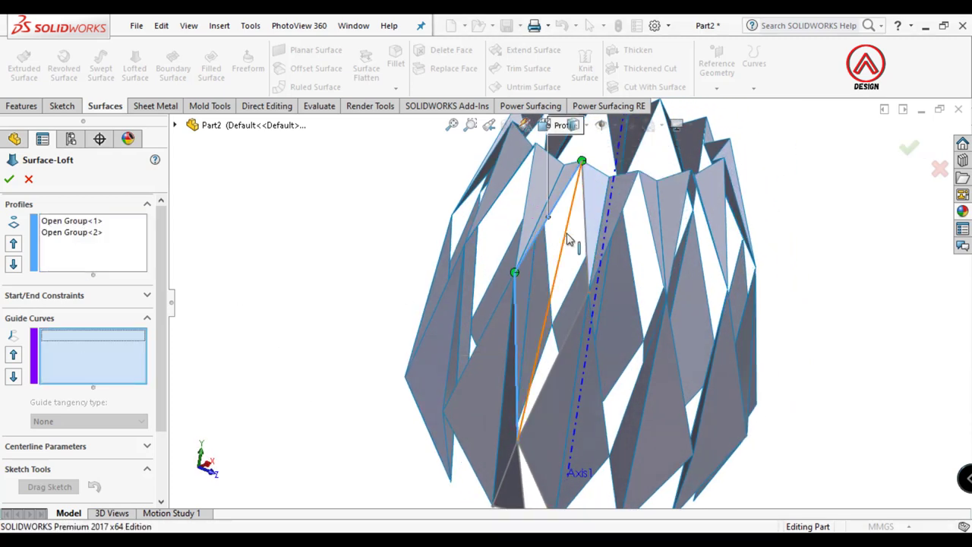
click(568, 239)
click(608, 172)
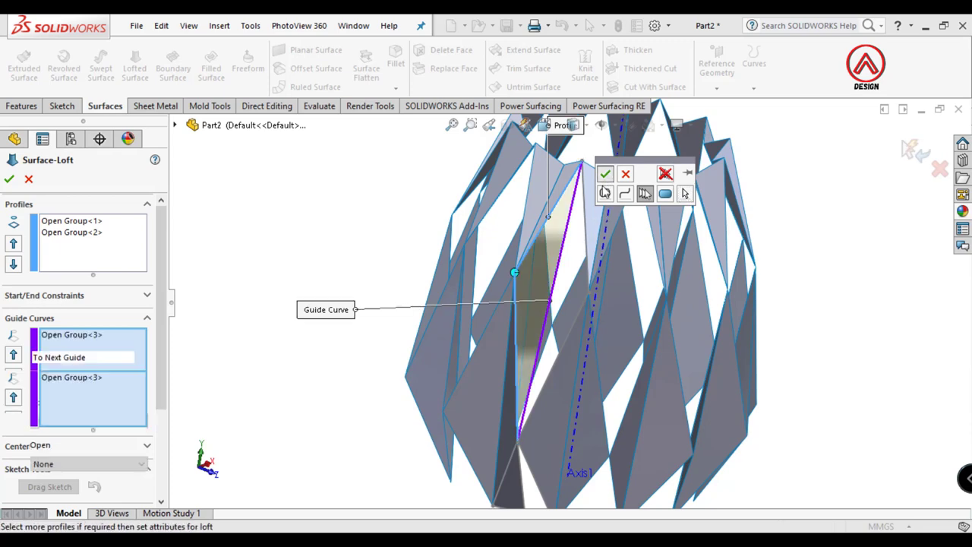
click(9, 179)
middle_drag(418, 210, 575, 314)
middle_drag(553, 347, 514, 422)
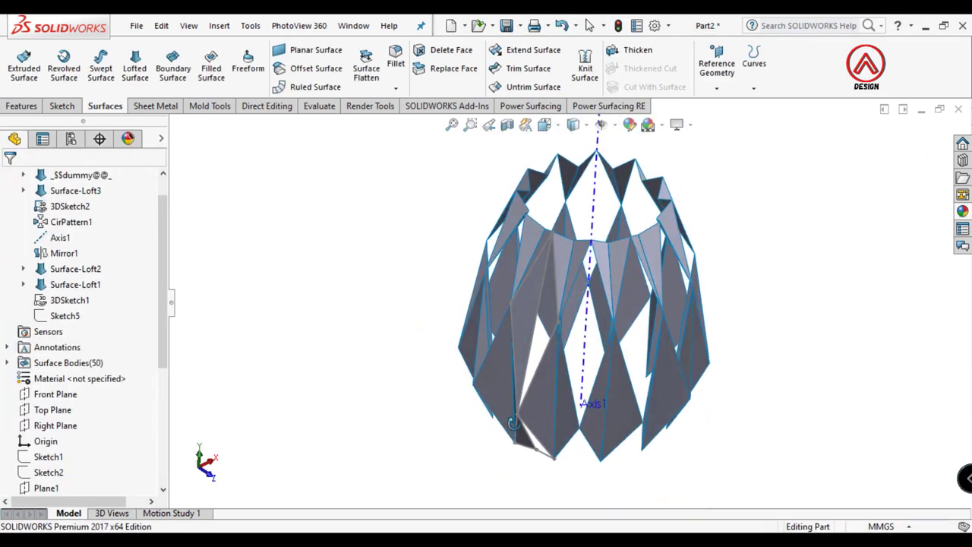
scroll(548, 459, down, 3)
Hide 3DSketch2 and show the base circle sketch Sketch2
click(553, 448)
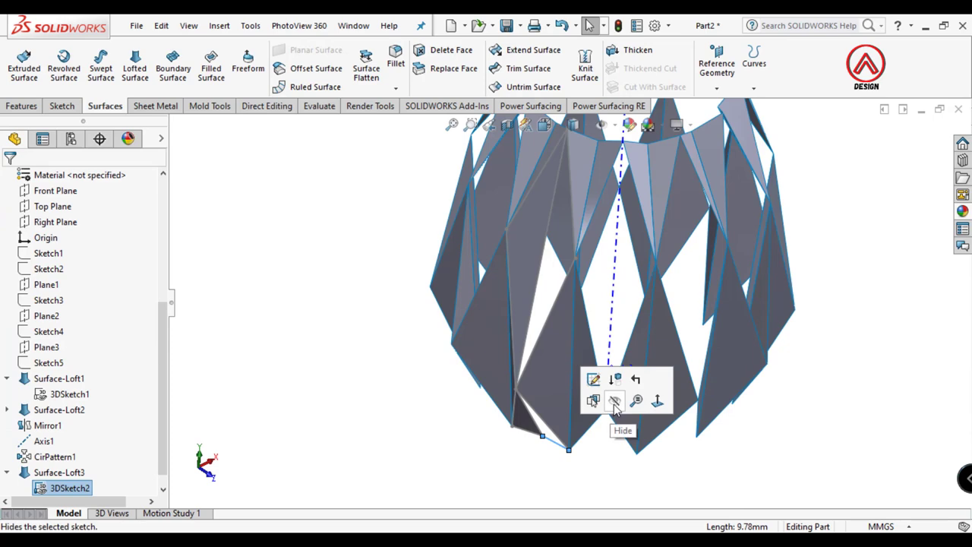
click(615, 403)
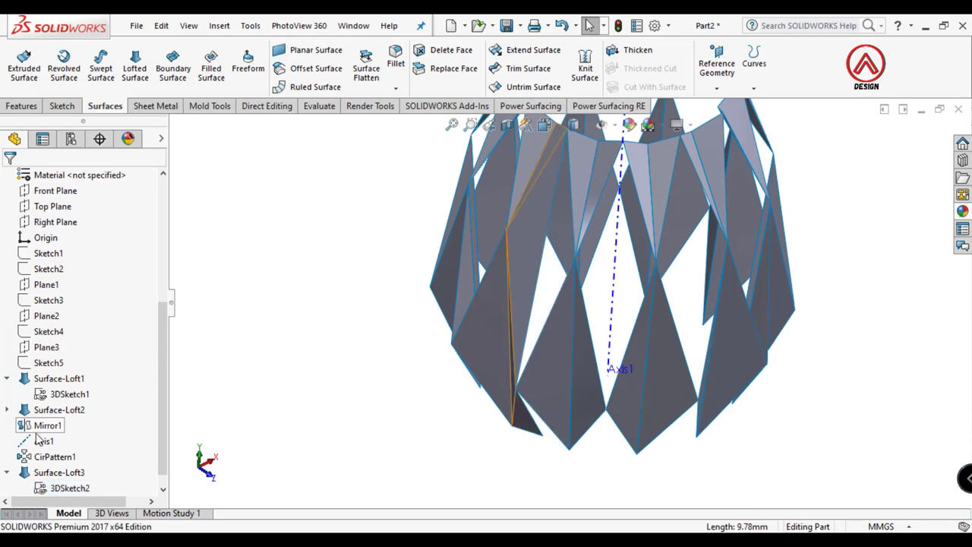
click(47, 269)
click(50, 250)
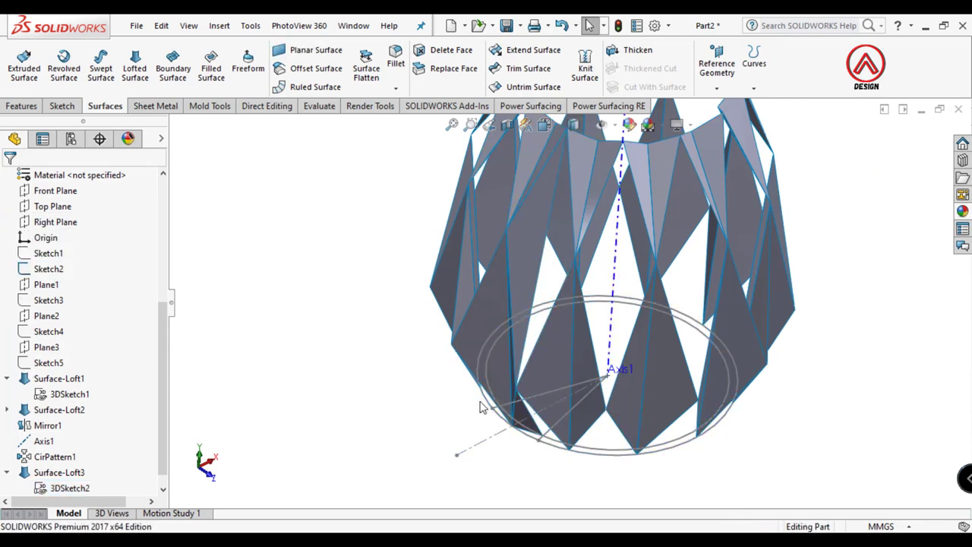
middle_drag(480, 407, 532, 425)
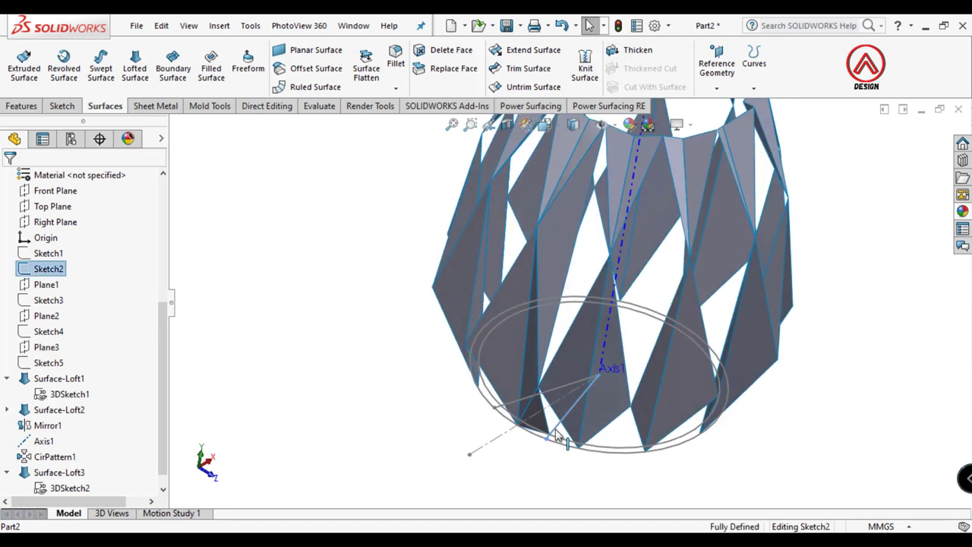
Create Plane4 through the Sketch2 radial line and Top Plane
click(556, 435)
click(717, 67)
click(729, 104)
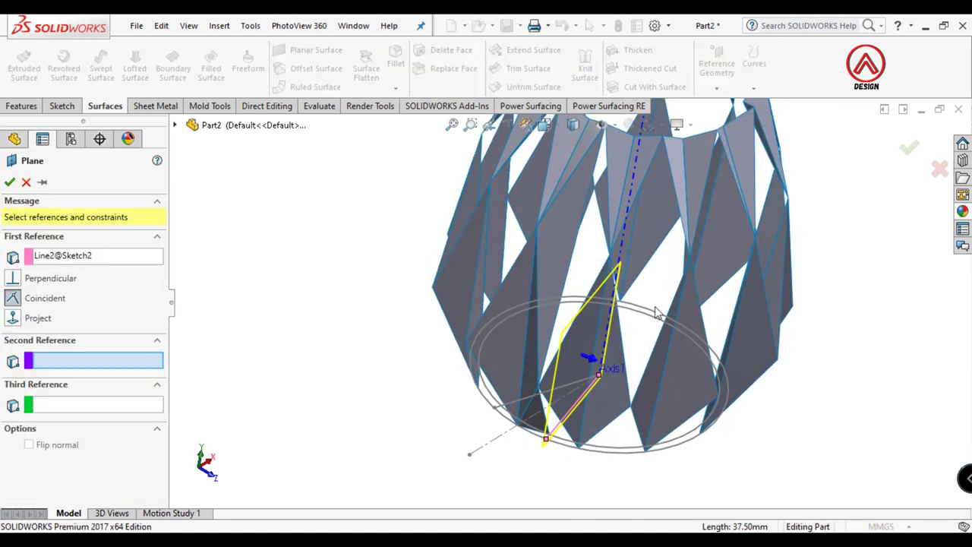
click(176, 125)
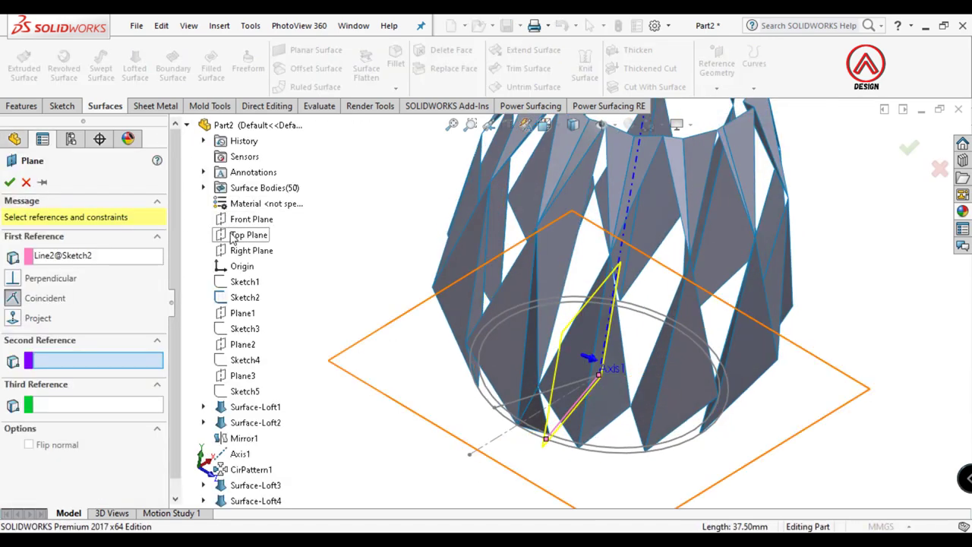
click(234, 237)
click(9, 182)
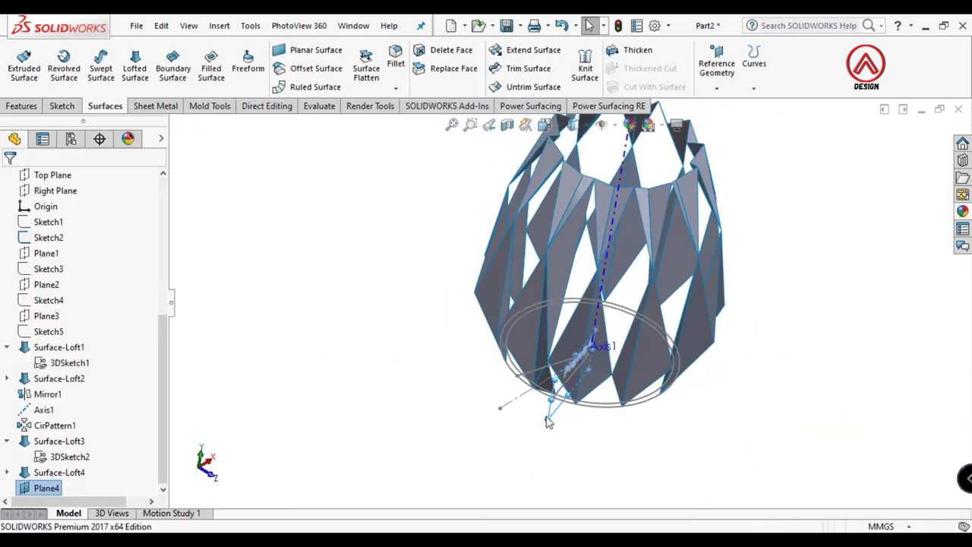
middle_drag(547, 418, 560, 405)
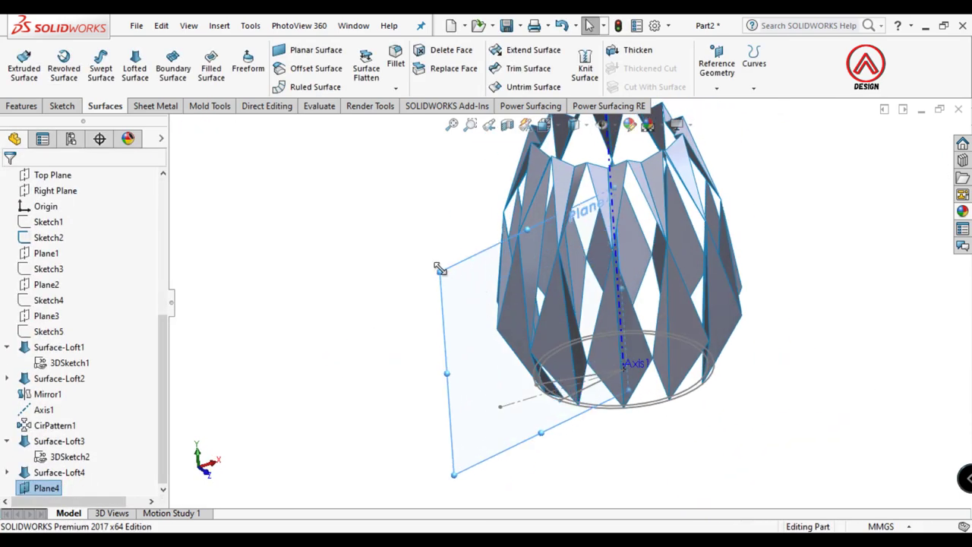
click(372, 272)
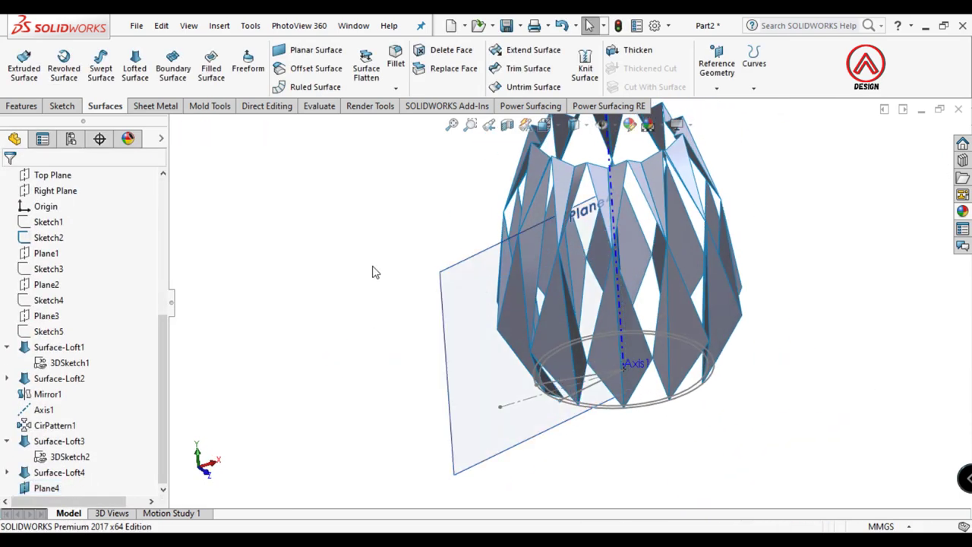
click(22, 105)
Mirror Surface-Loft3 and Surface-Loft4 across Plane4
click(423, 88)
click(444, 139)
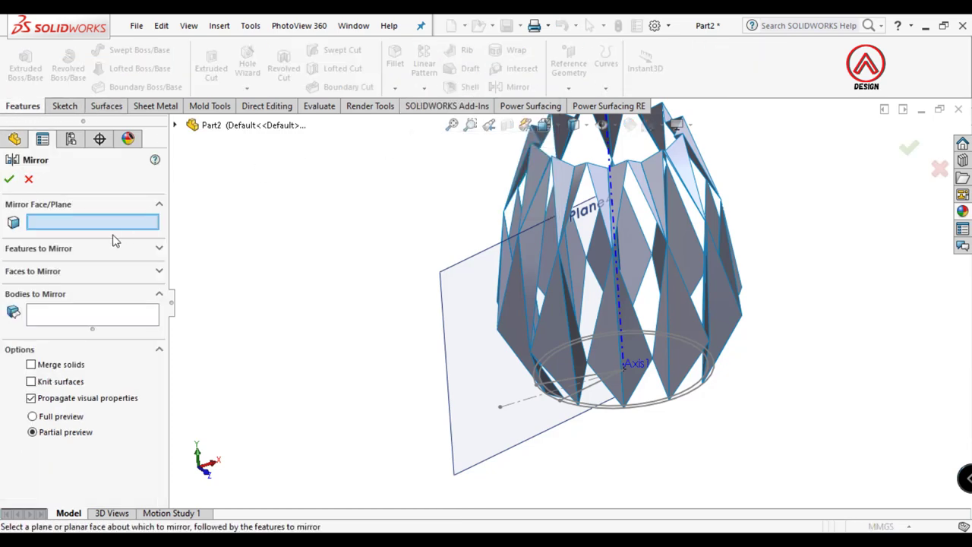
click(494, 396)
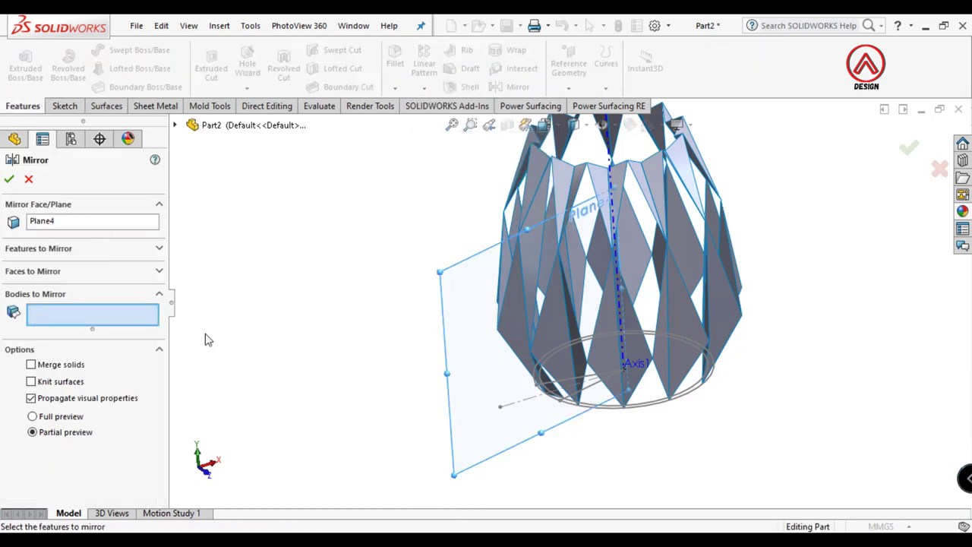
scroll(534, 307, down, 3)
scroll(495, 333, up, 1)
click(486, 332)
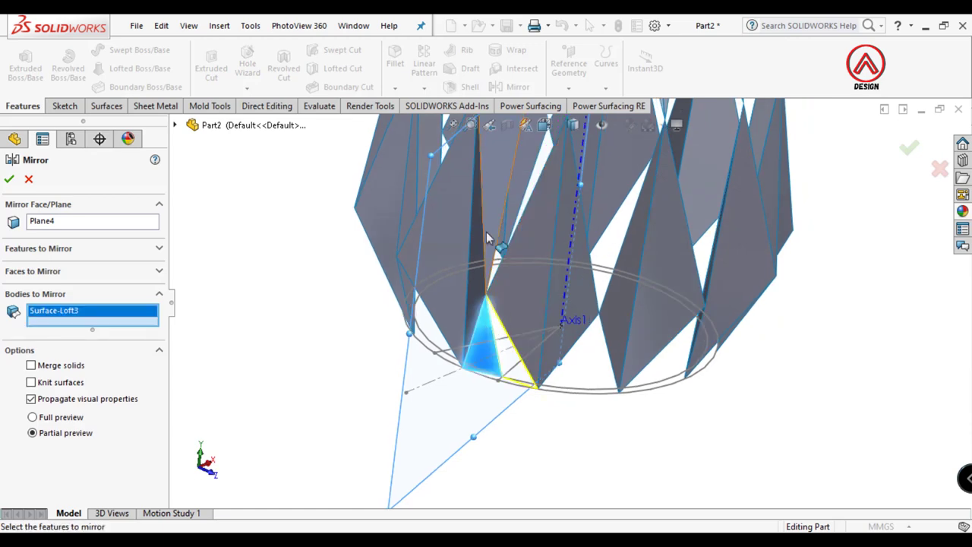
click(579, 263)
scroll(515, 254, up, 3)
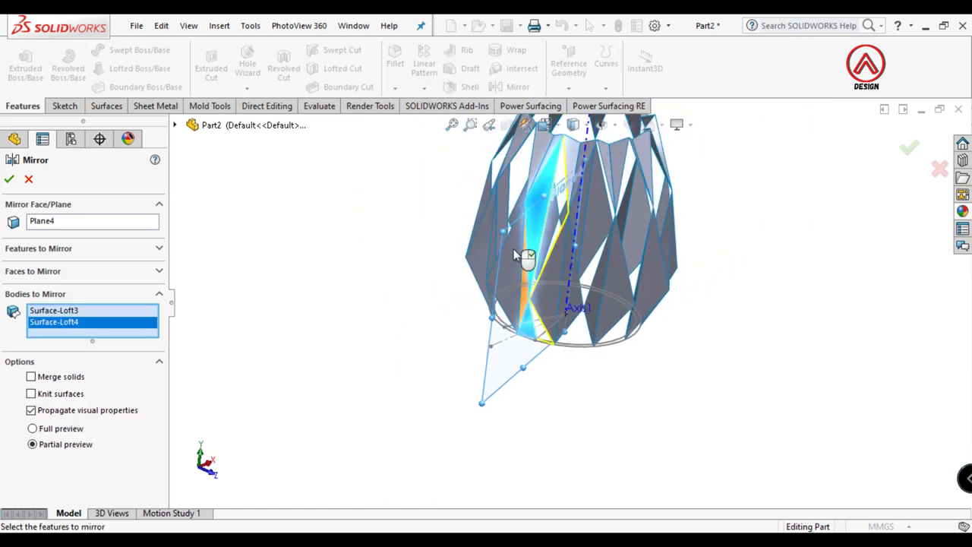
click(9, 180)
Hide Plane4 and Sketch2, and fit the whole vase in view
click(523, 378)
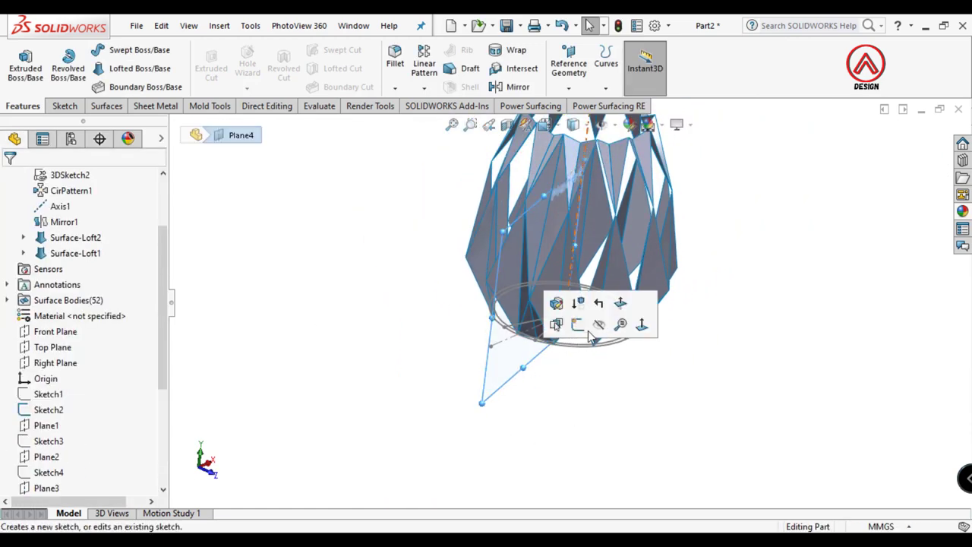
click(582, 325)
click(579, 347)
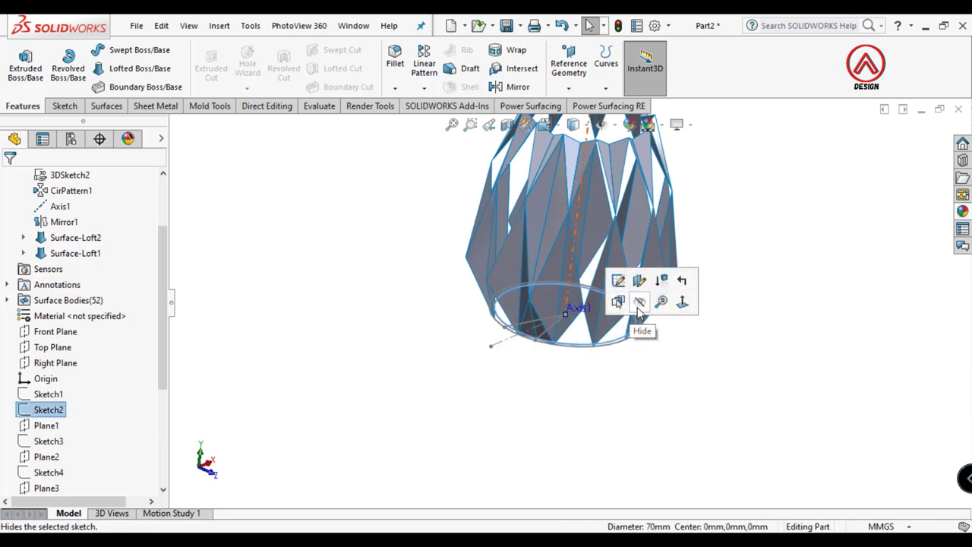
click(638, 304)
key(f)
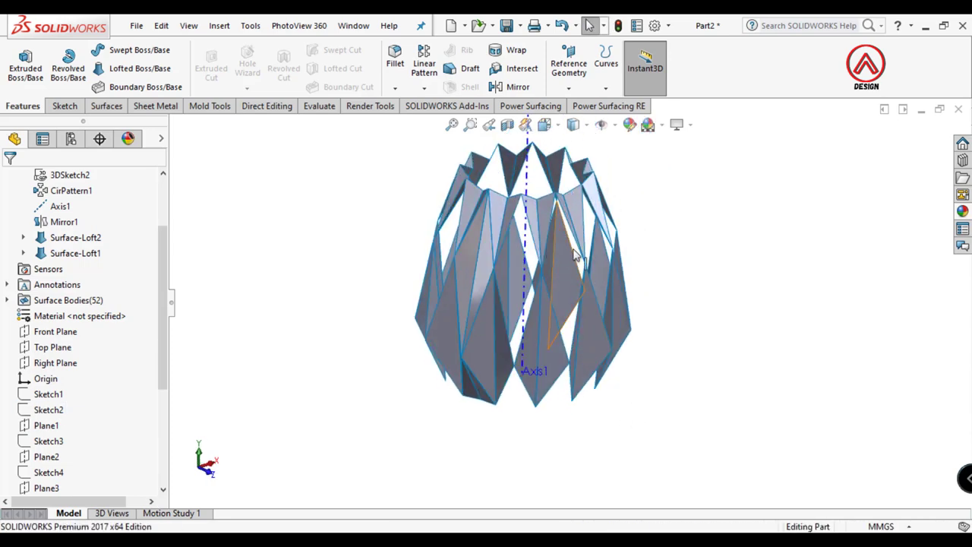
scroll(576, 257, down, 2)
Start a body circular pattern around Axis1
click(428, 91)
click(440, 125)
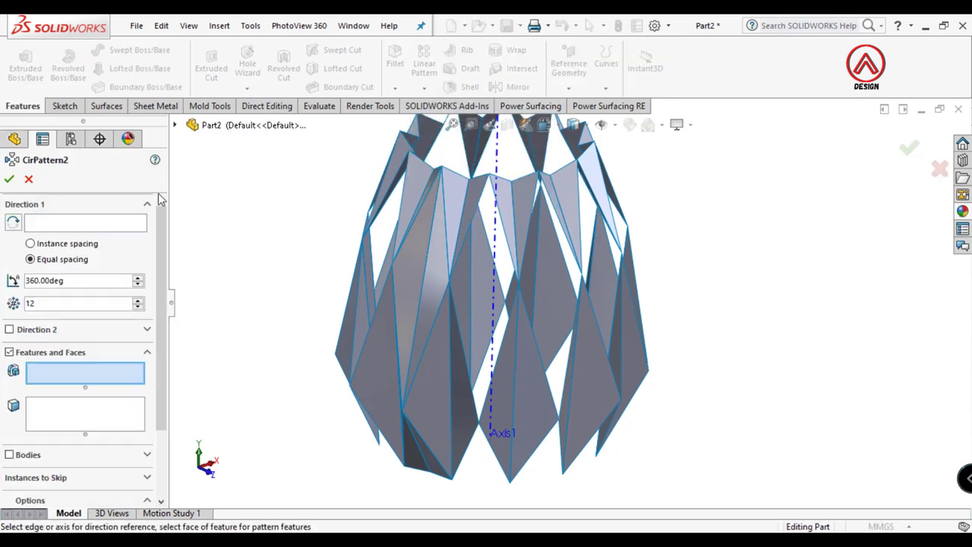
click(60, 226)
scroll(479, 220, up, 2)
click(521, 202)
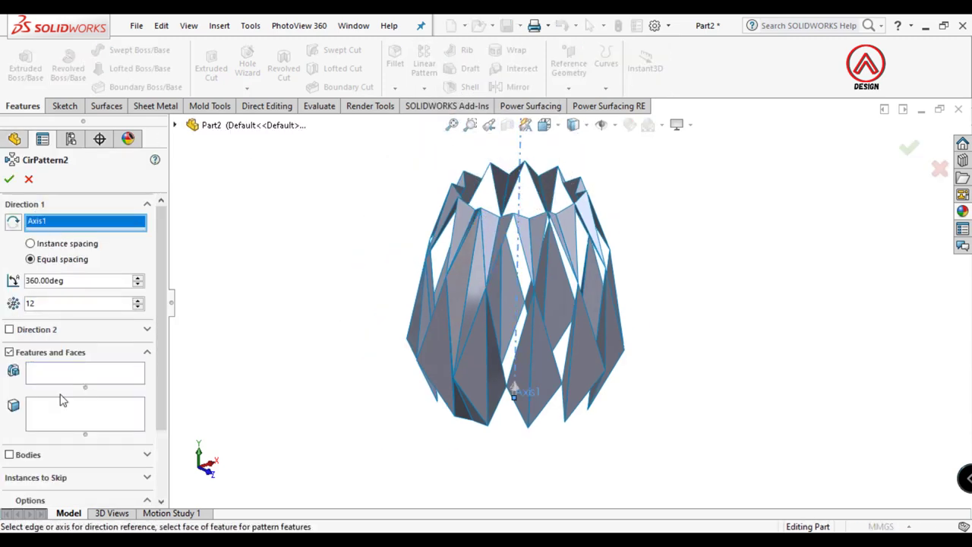
click(9, 455)
scroll(433, 413, down, 4)
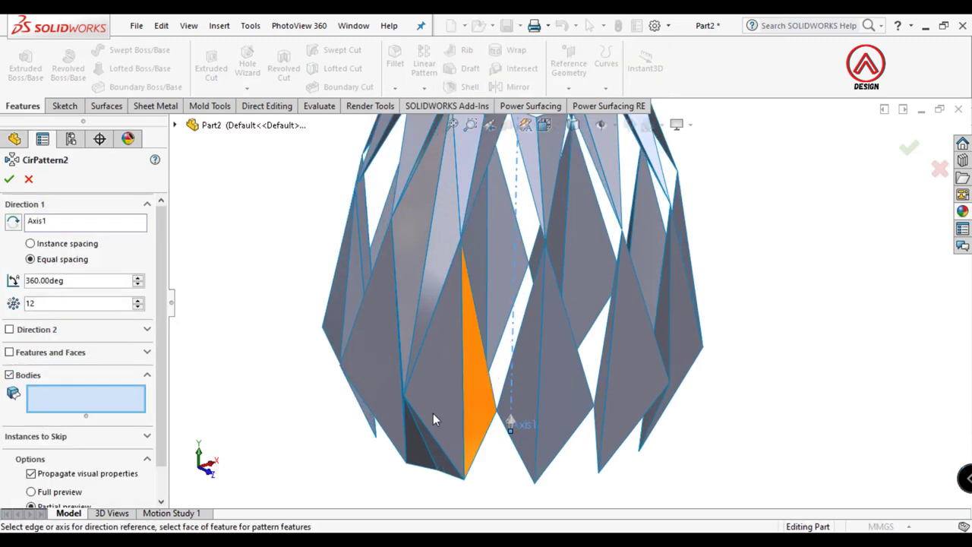
scroll(451, 390, up, 2)
scroll(449, 385, up, 1)
Pattern Surface-Loft3, Surface-Loft4 and both Mirror2 bodies 12 times around Axis1
click(410, 445)
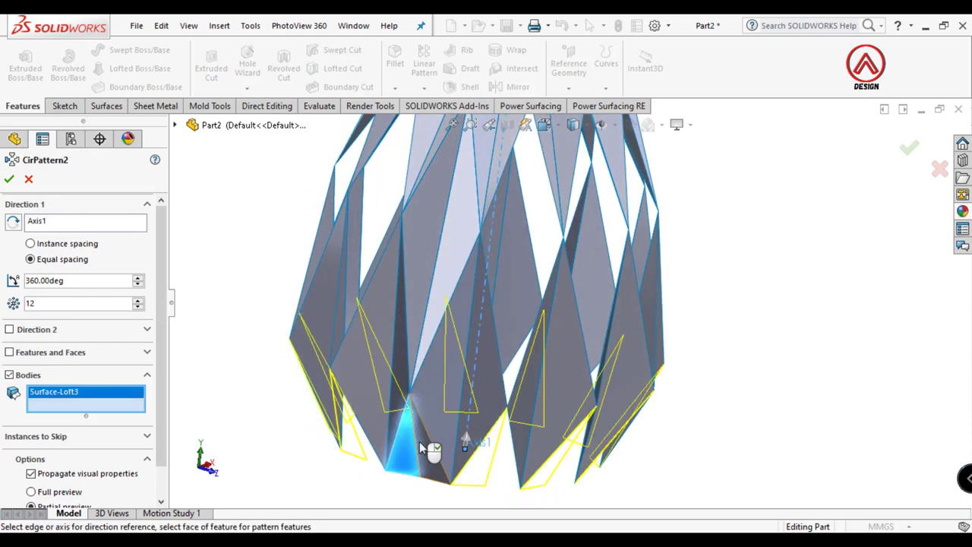
click(424, 363)
click(429, 295)
click(442, 281)
scroll(448, 289, up, 2)
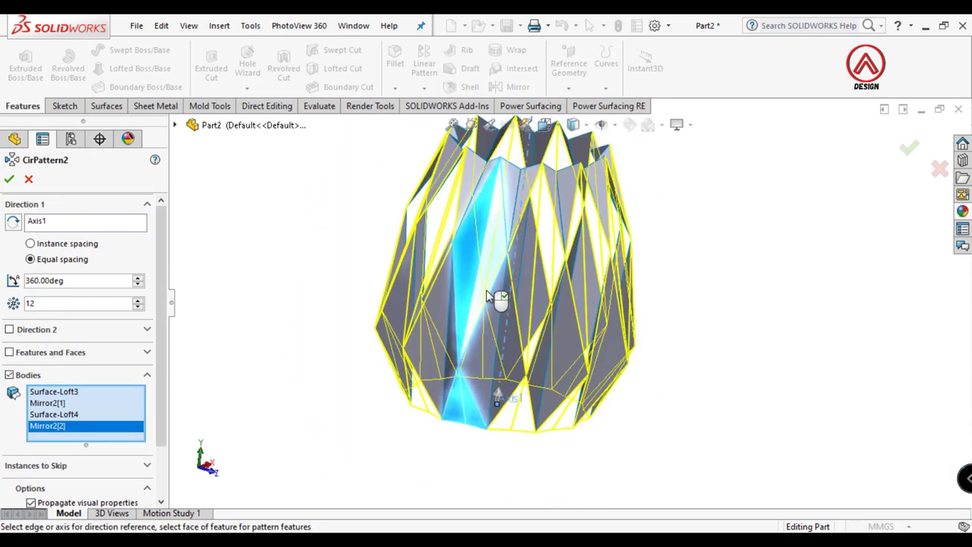
scroll(486, 296, up, 1)
click(8, 174)
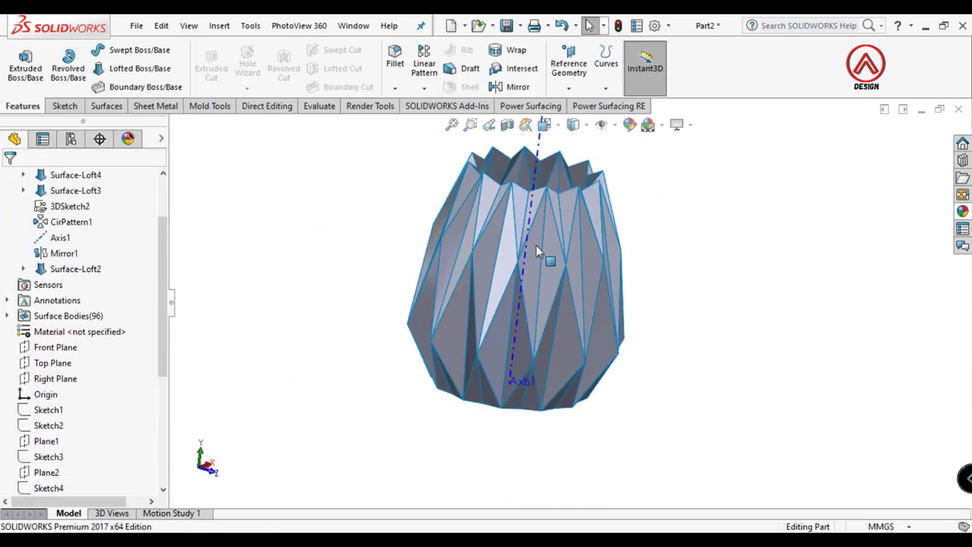
mouse_move(542, 251)
middle_down()
mouse_move(745, 188)
mouse_move(829, 268)
mouse_move(805, 217)
mouse_move(677, 194)
mouse_move(622, 254)
mouse_move(645, 247)
middle_up()
Knit all the vase facets into one surface
click(105, 106)
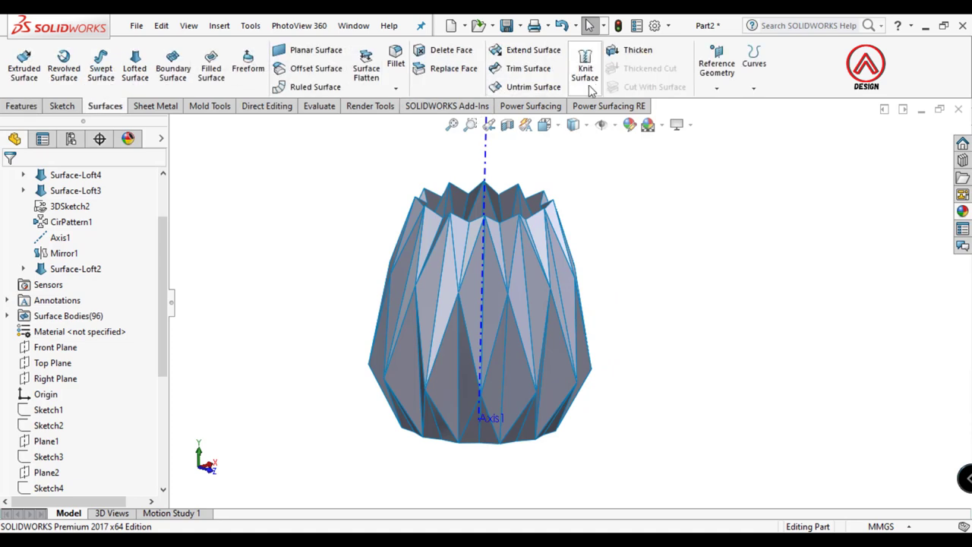
click(585, 70)
scroll(644, 252, up, 3)
drag(673, 190, 371, 454)
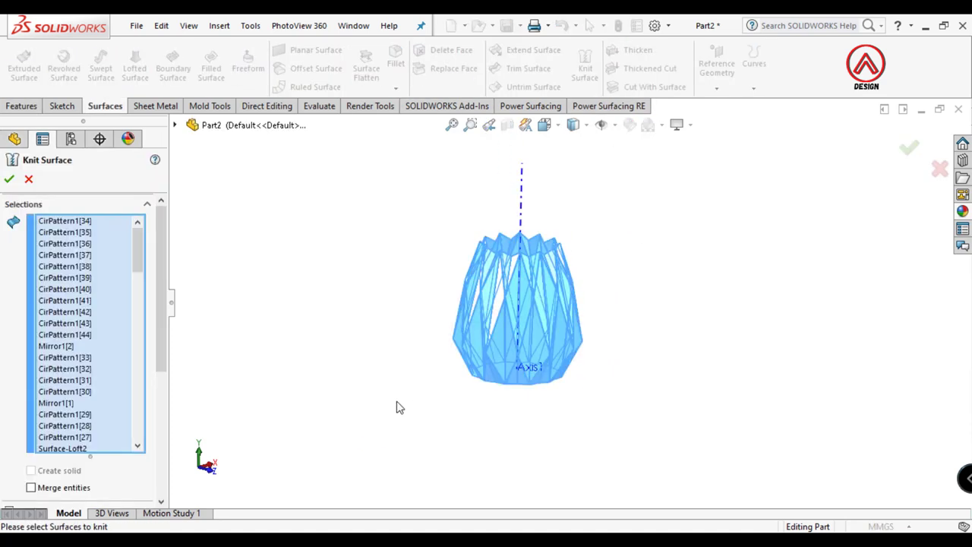
click(10, 181)
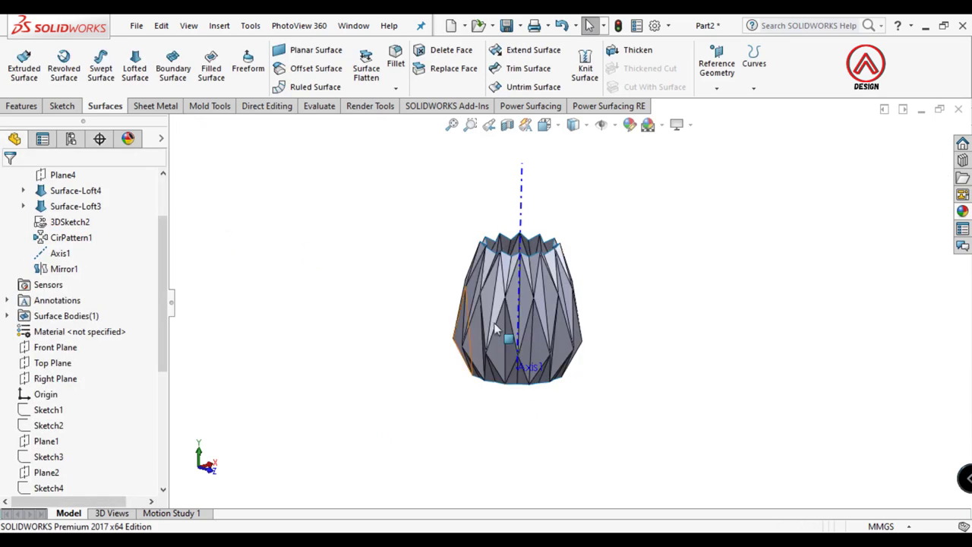
Sketch an origin-centred circle on Top Plane, larger than the vase
click(554, 129)
click(565, 169)
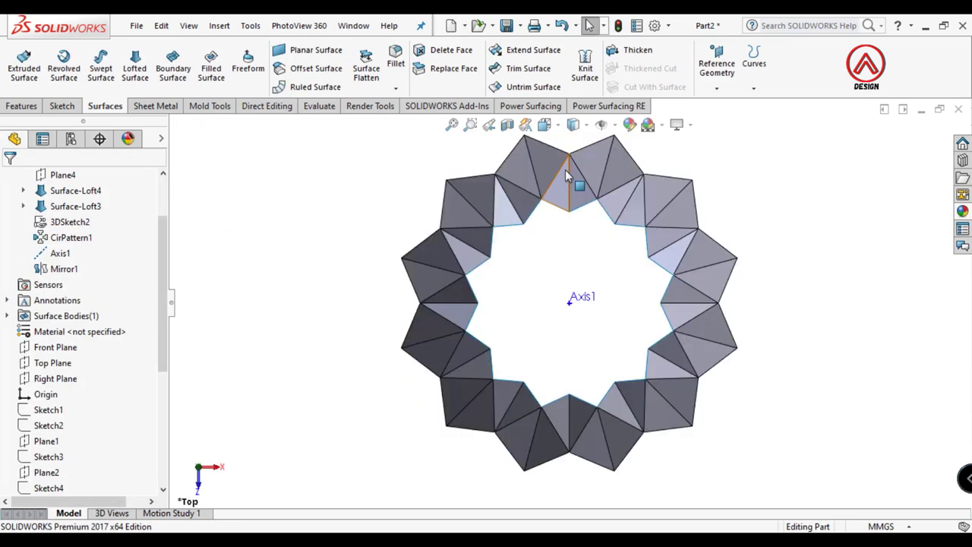
click(52, 363)
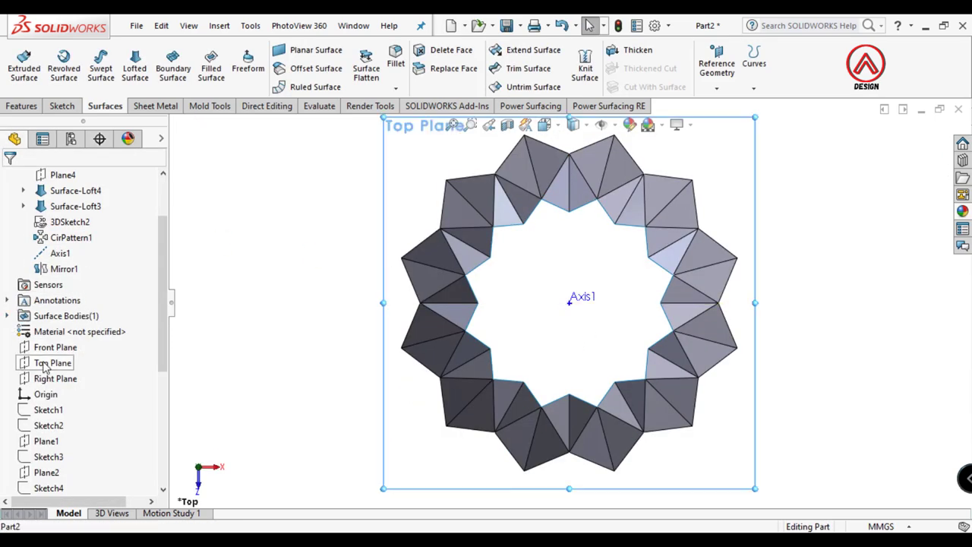
click(66, 343)
click(122, 50)
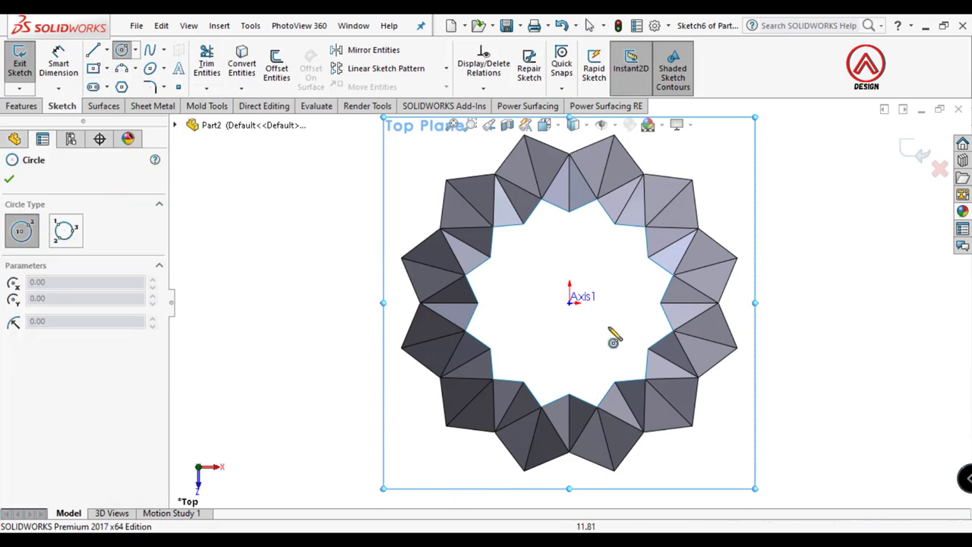
click(570, 297)
scroll(585, 304, up, 3)
click(660, 220)
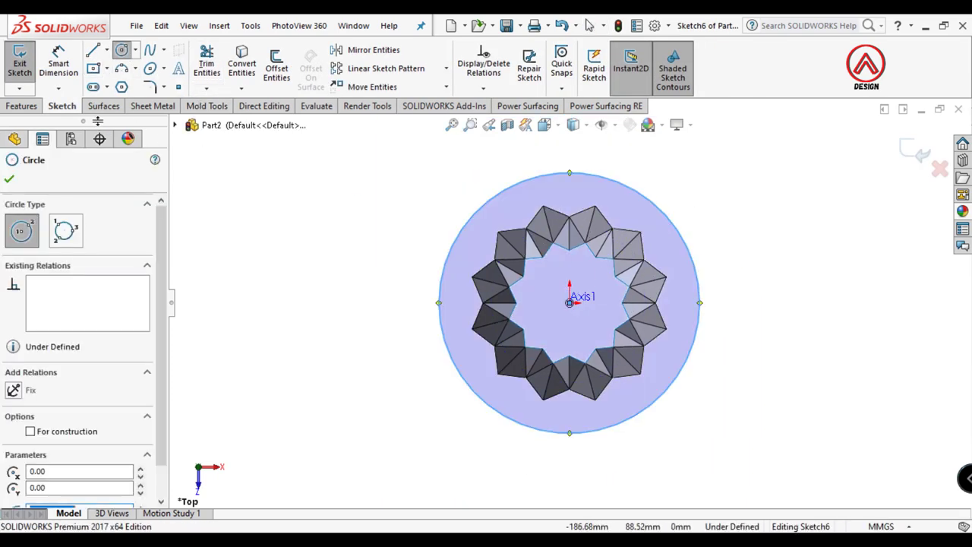
Make a Planar Surface disk from the circle sketch
click(105, 105)
click(311, 50)
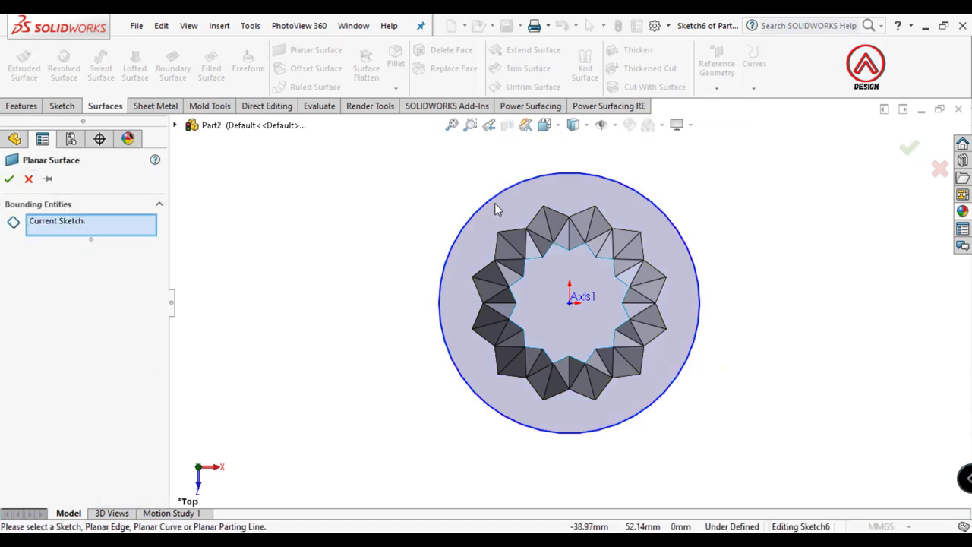
click(10, 181)
middle_drag(427, 251, 659, 240)
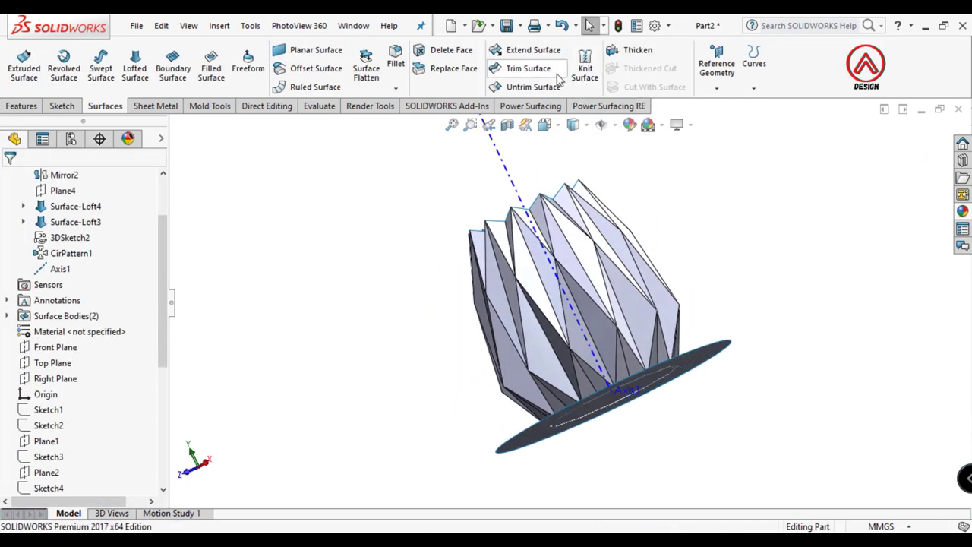
Trim the base disk with Surface-Knit1, keeping the piece inside the vase
click(531, 70)
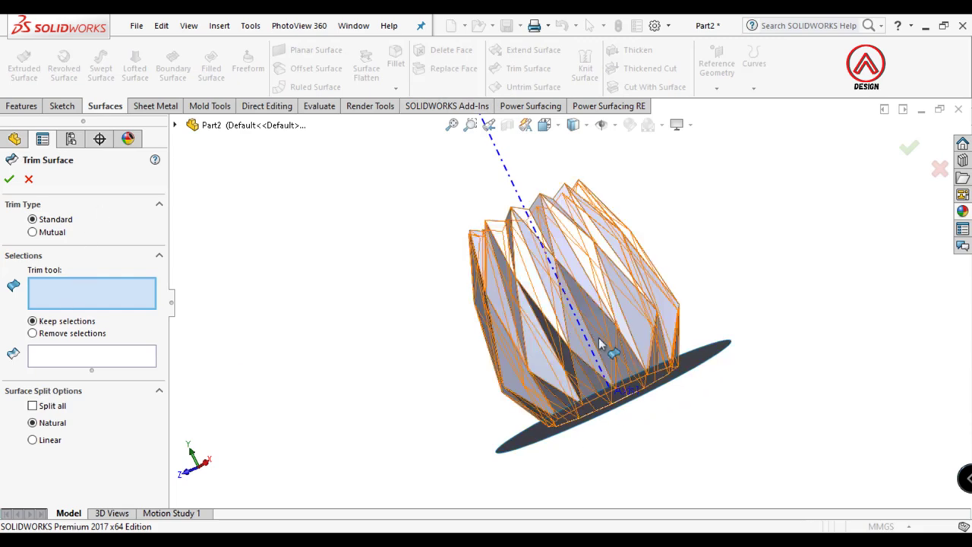
click(615, 318)
middle_drag(576, 431, 575, 373)
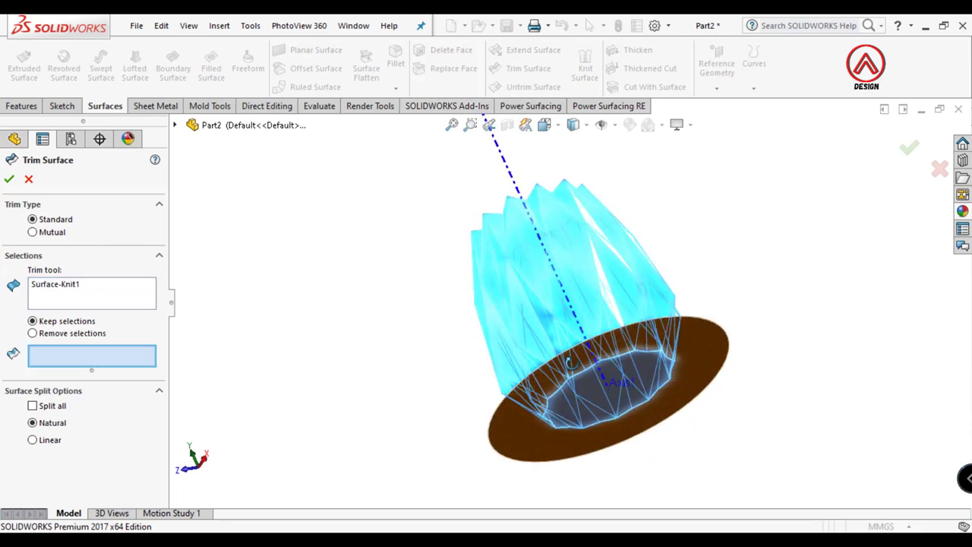
click(578, 379)
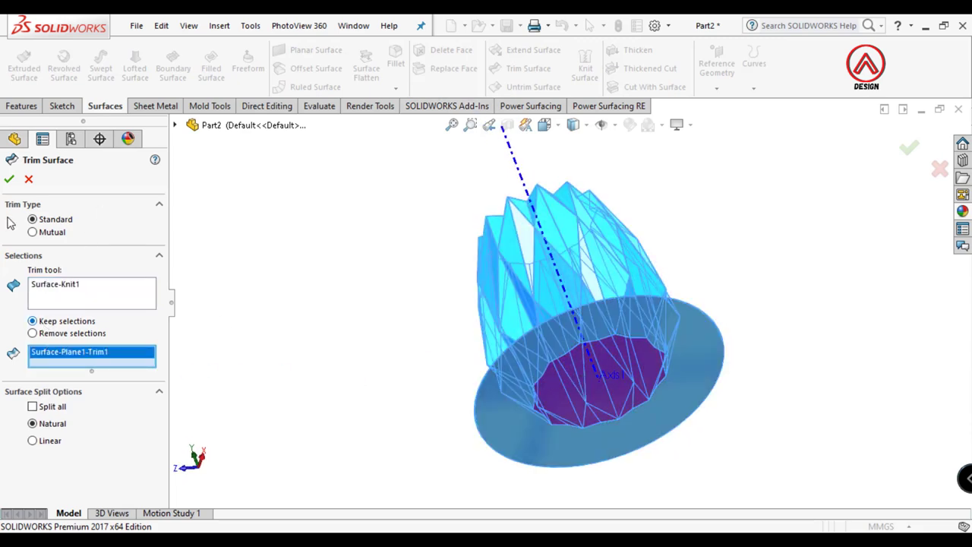
click(9, 179)
middle_drag(397, 293, 630, 275)
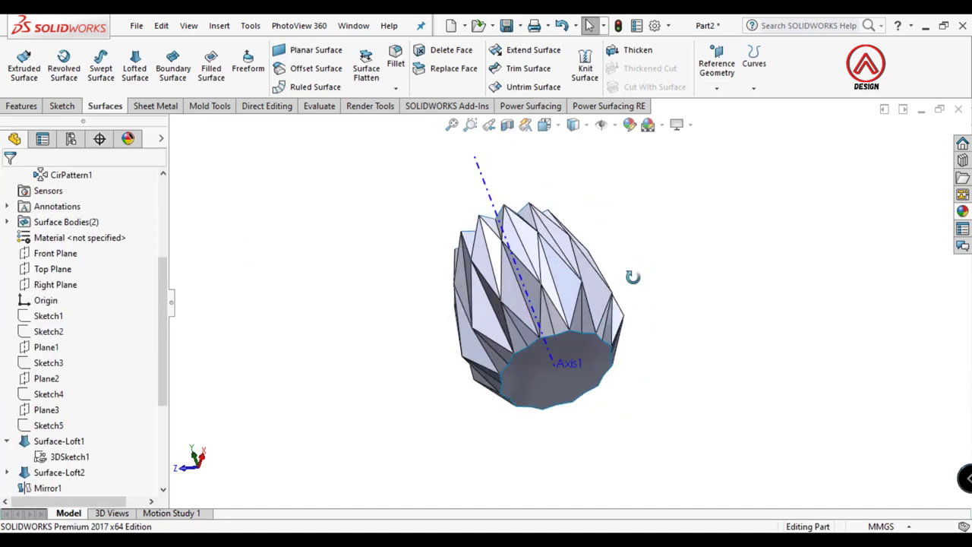
Knit the trimmed disk onto the vase surface as Surface-Knit2
click(597, 61)
click(570, 348)
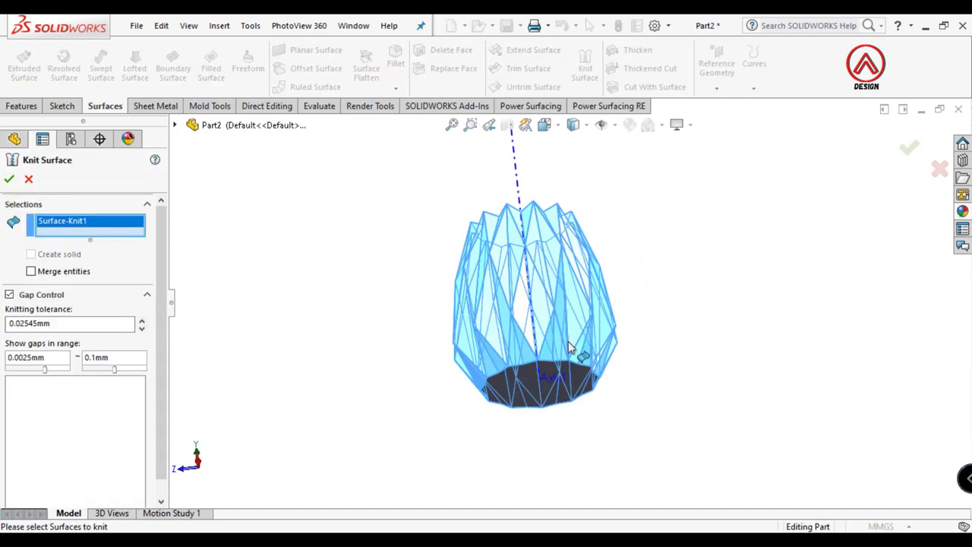
click(532, 384)
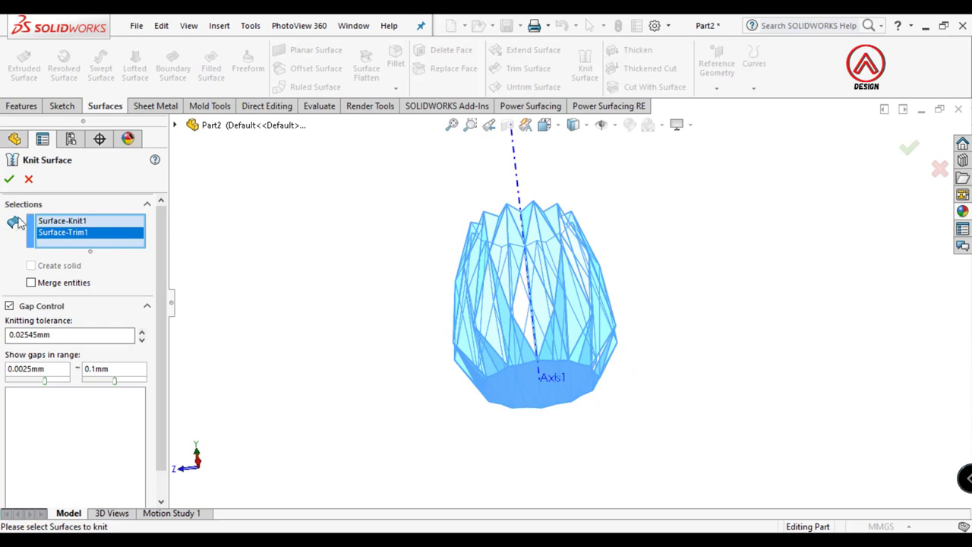
middle_drag(487, 314, 30, 233)
click(9, 184)
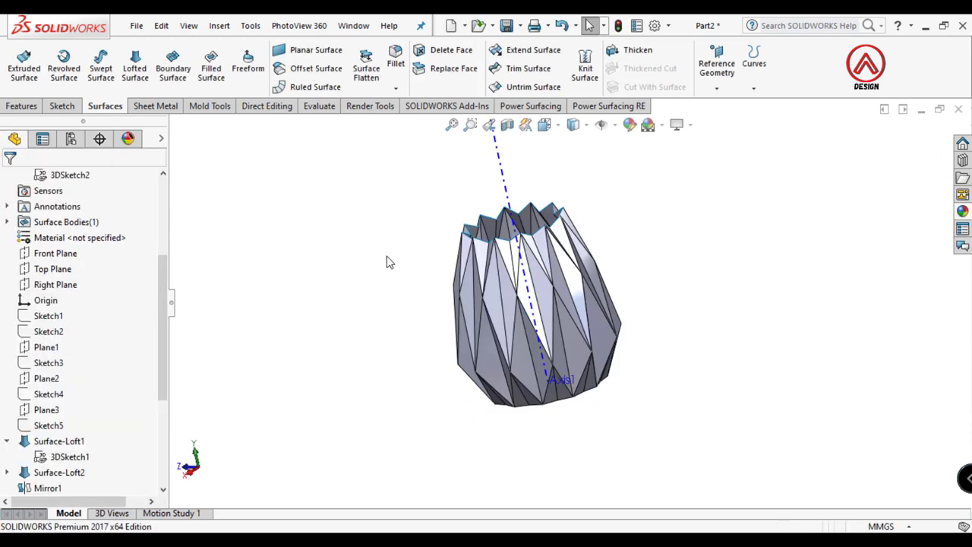
mouse_move(387, 260)
middle_down()
mouse_move(466, 129)
mouse_move(542, 167)
middle_up()
Hide Axis1 and set up Thicken on the knitted vase surface
click(505, 160)
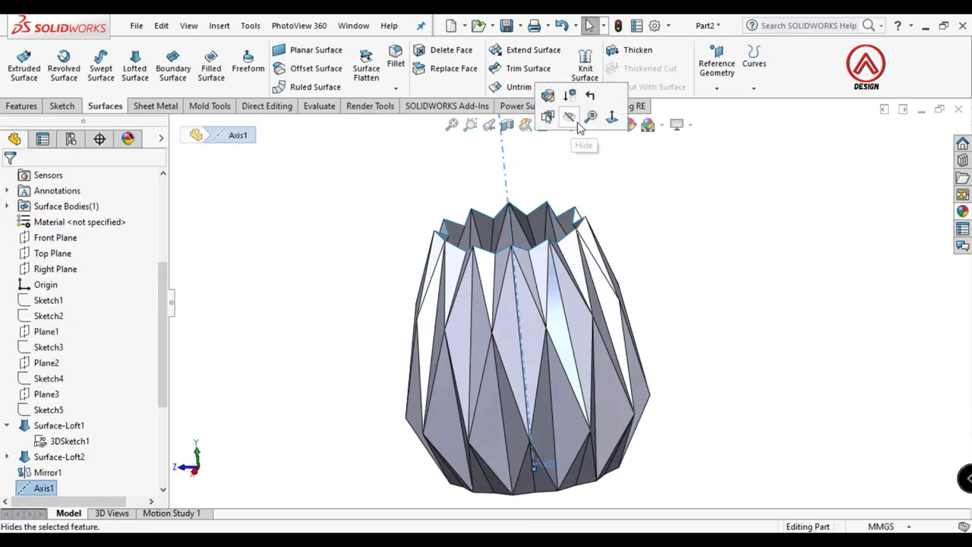
click(582, 126)
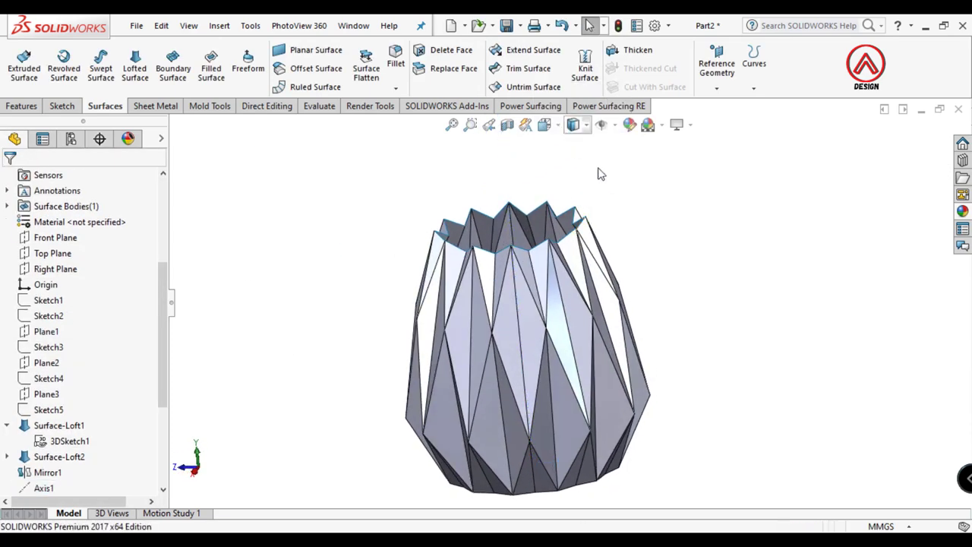
click(634, 52)
click(467, 314)
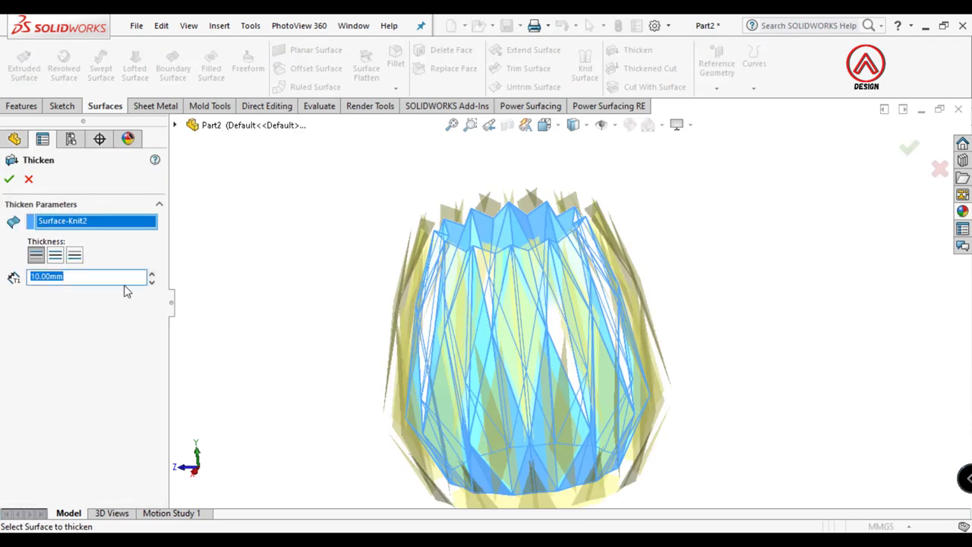
Thicken the vase to a 1.60 mm wall on the other side
text(1.6)
key(Return)
scroll(478, 244, down, 2)
scroll(476, 298, down, 3)
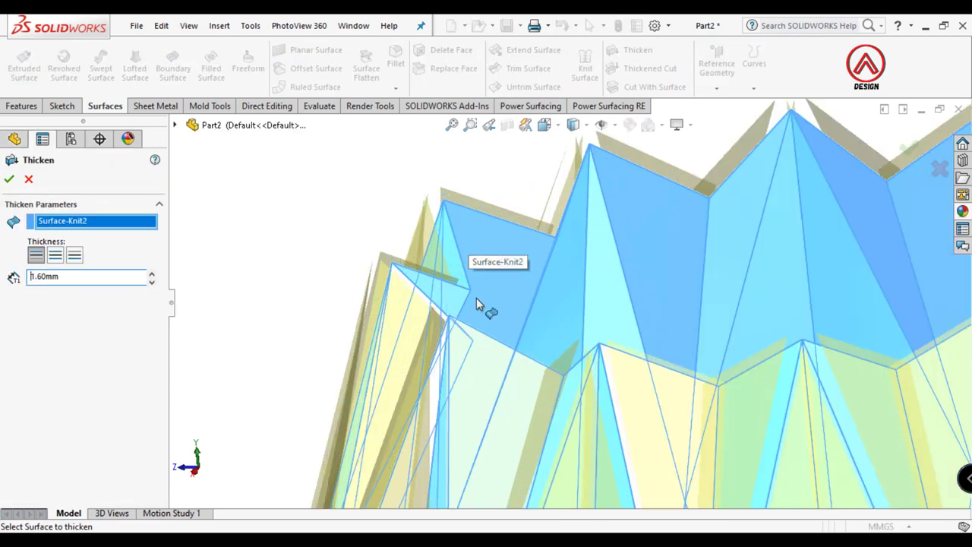
scroll(476, 298, down, 2)
click(74, 256)
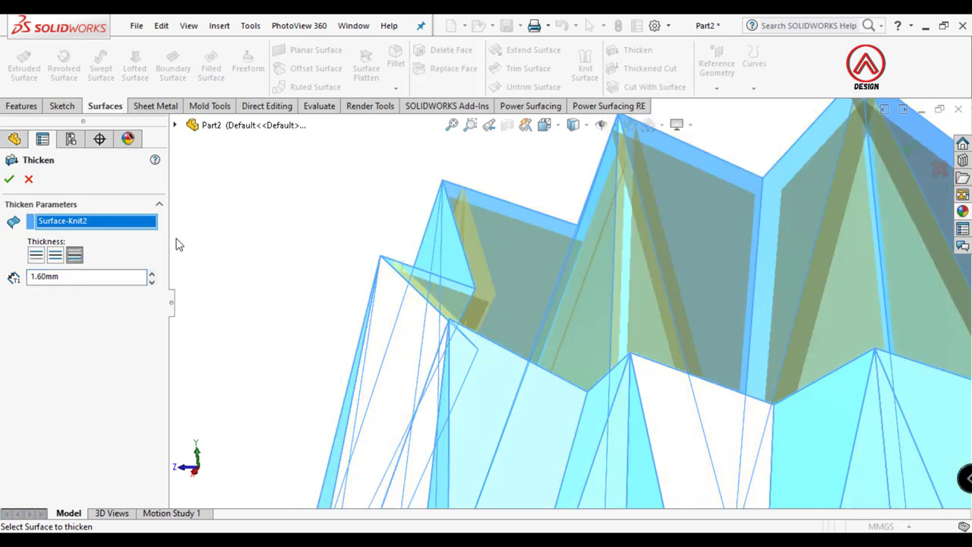
scroll(614, 307, up, 5)
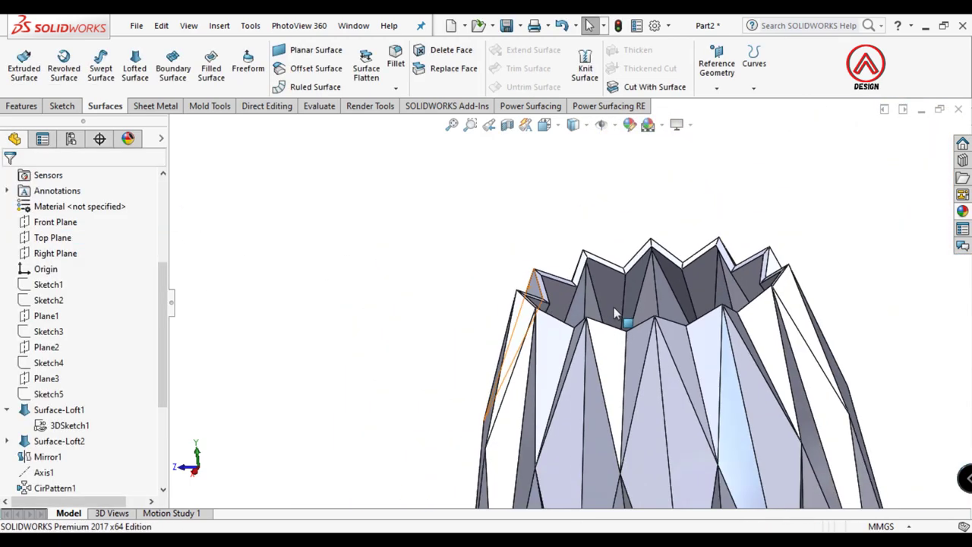
scroll(614, 307, up, 2)
scroll(624, 373, down, 2)
mouse_move(624, 373)
middle_down()
mouse_move(585, 354)
mouse_move(647, 219)
mouse_move(614, 326)
mouse_move(606, 293)
mouse_move(731, 304)
mouse_move(394, 221)
middle_up()
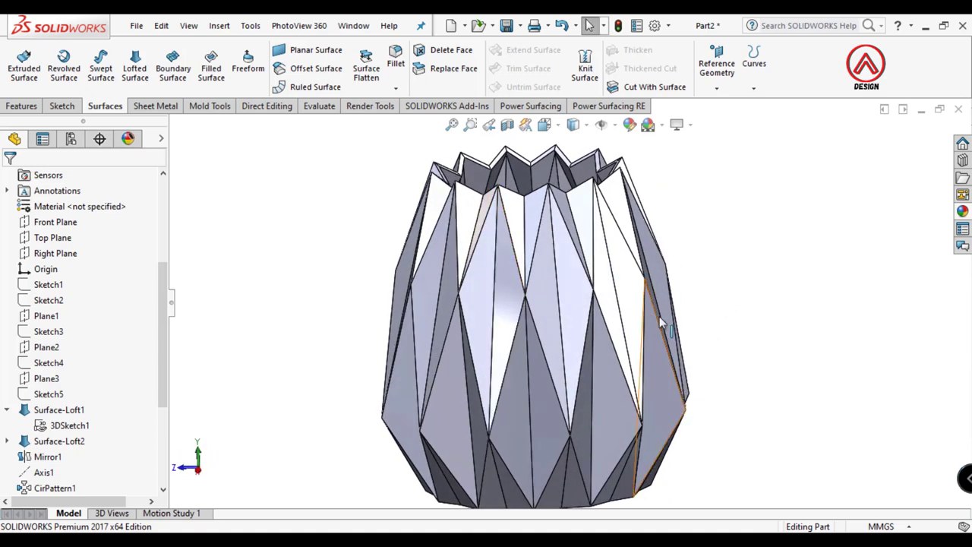
click(963, 212)
click(692, 248)
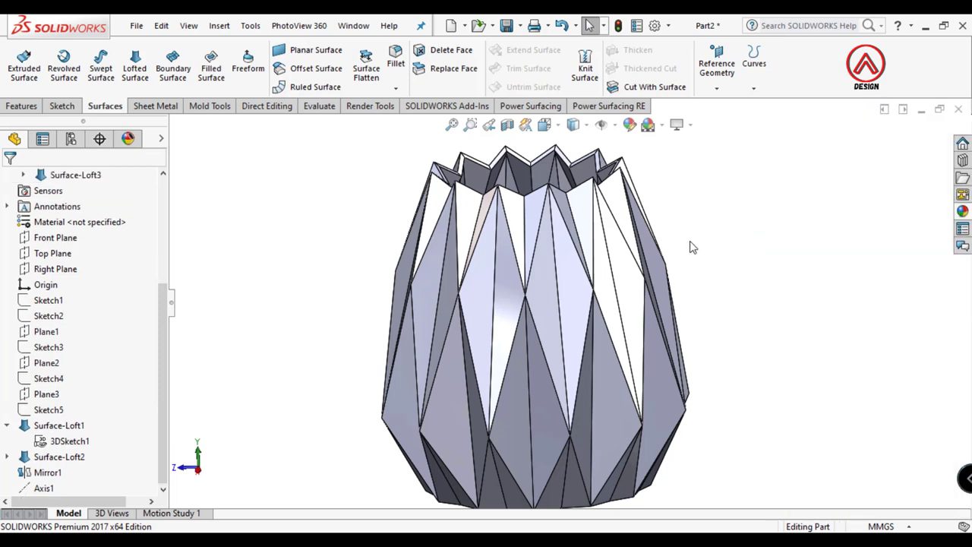
Start a fillet on the first short rim edge of the vase with a 2 mm radius
click(22, 105)
click(394, 64)
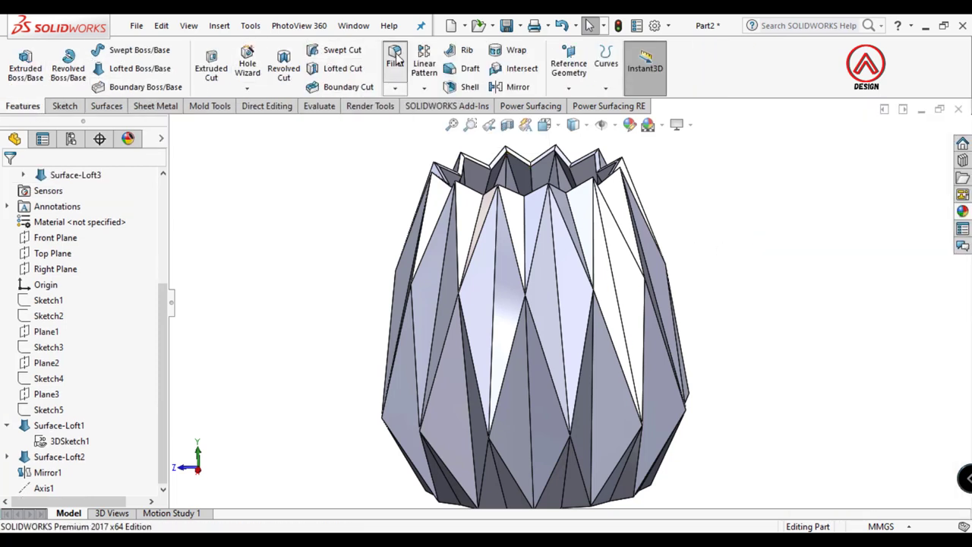
scroll(535, 308, up, 3)
scroll(524, 255, down, 2)
scroll(486, 251, down, 2)
scroll(456, 319, down, 2)
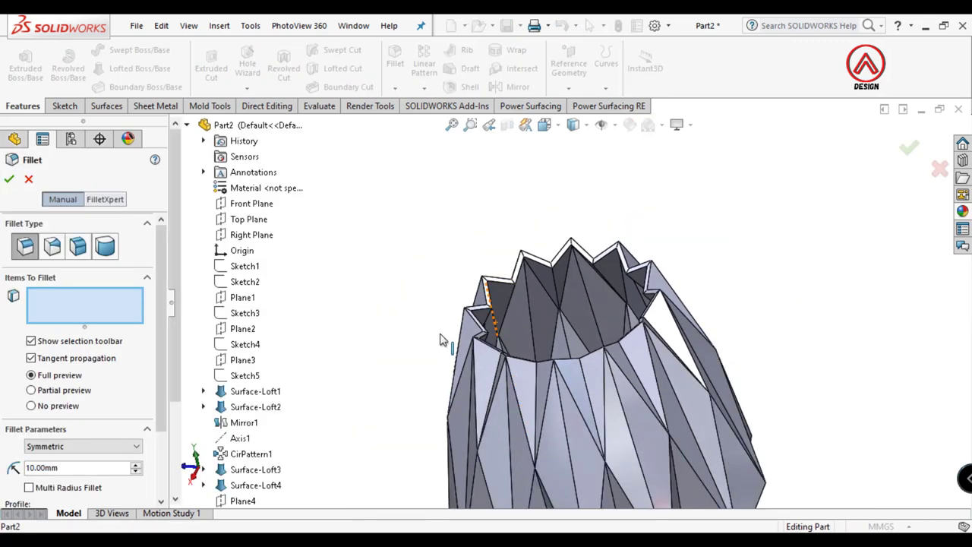
scroll(516, 335, down, 2)
scroll(517, 332, down, 3)
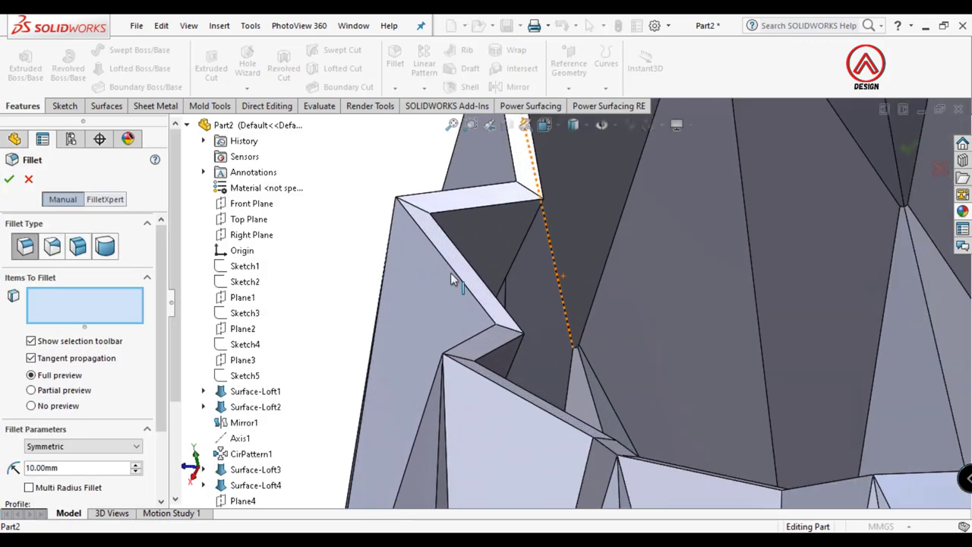
click(414, 211)
text(2)
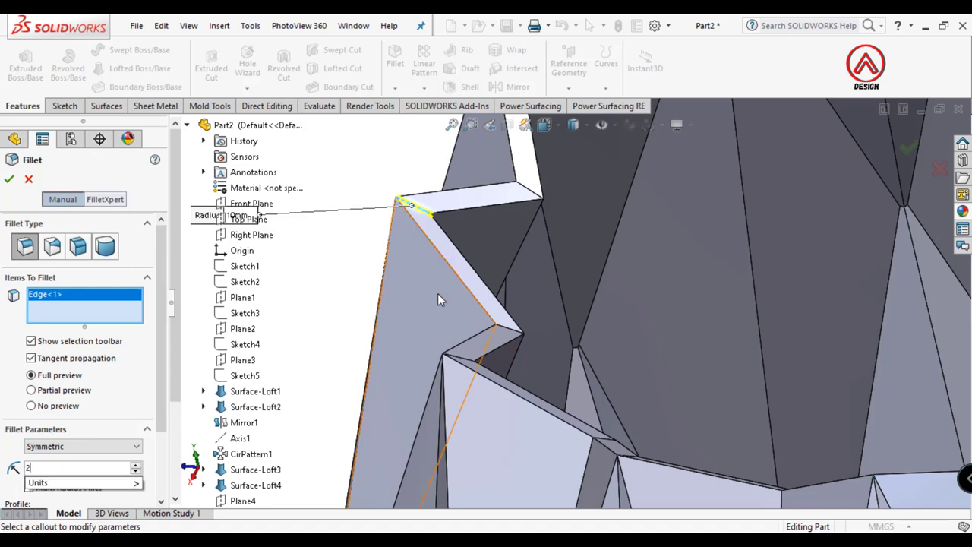
key(Return)
Add two more short rim edges and remove the wrongly picked tall fold edge
click(508, 329)
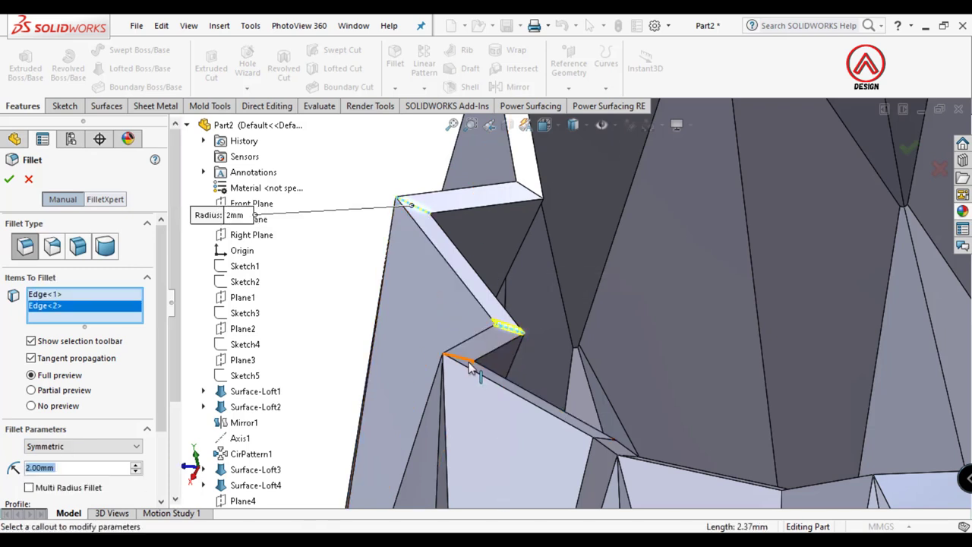
click(467, 363)
click(535, 250)
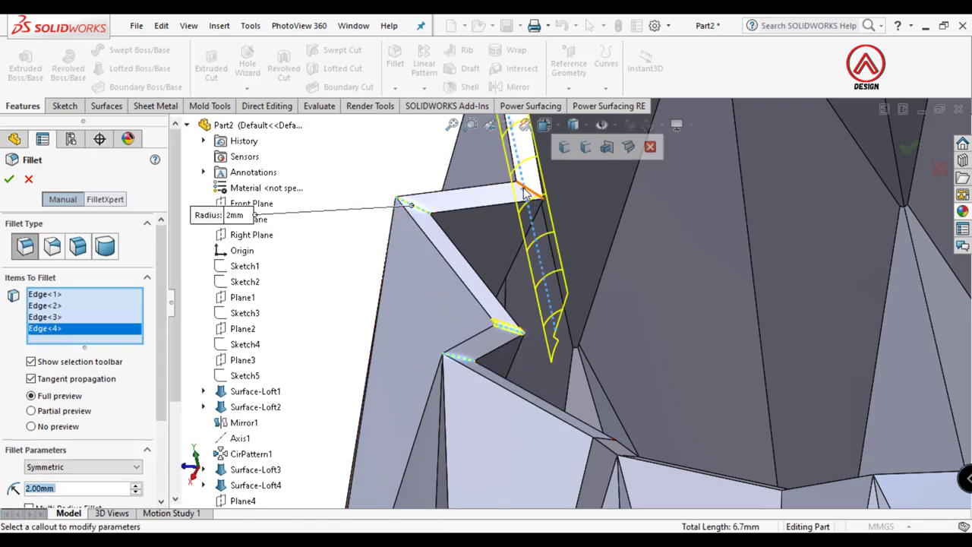
right_click(29, 328)
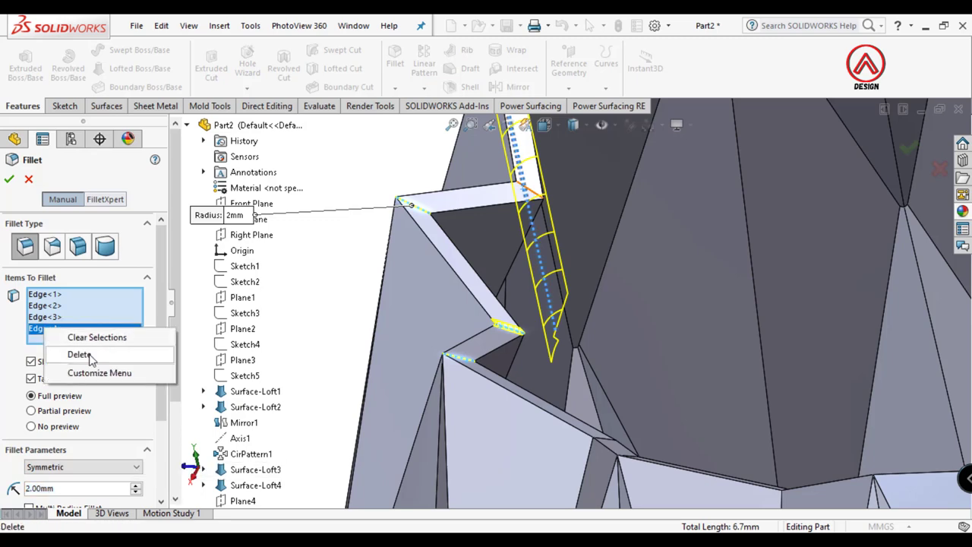
click(78, 351)
Add the next short rim fold edges and rim peak edges to the 2 mm fillet
middle_drag(499, 304, 576, 290)
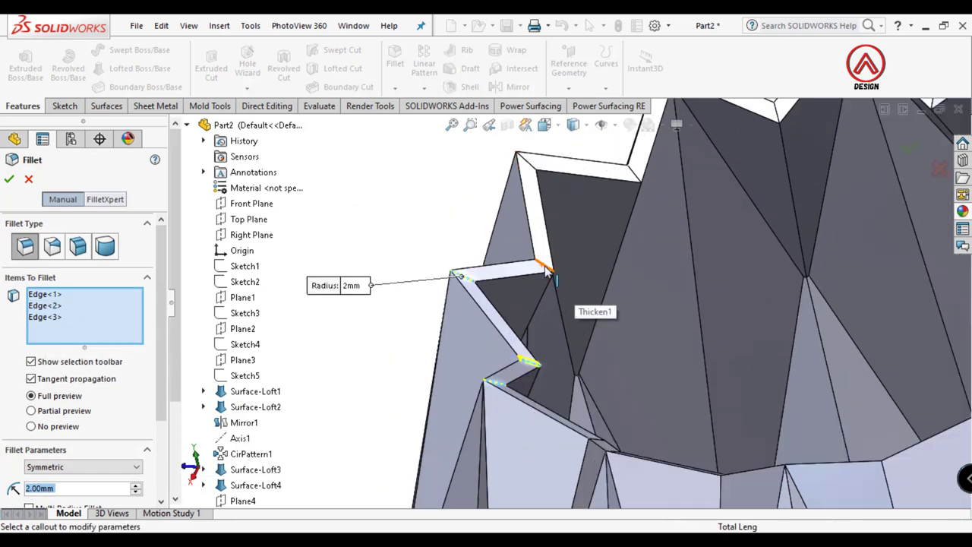
click(545, 272)
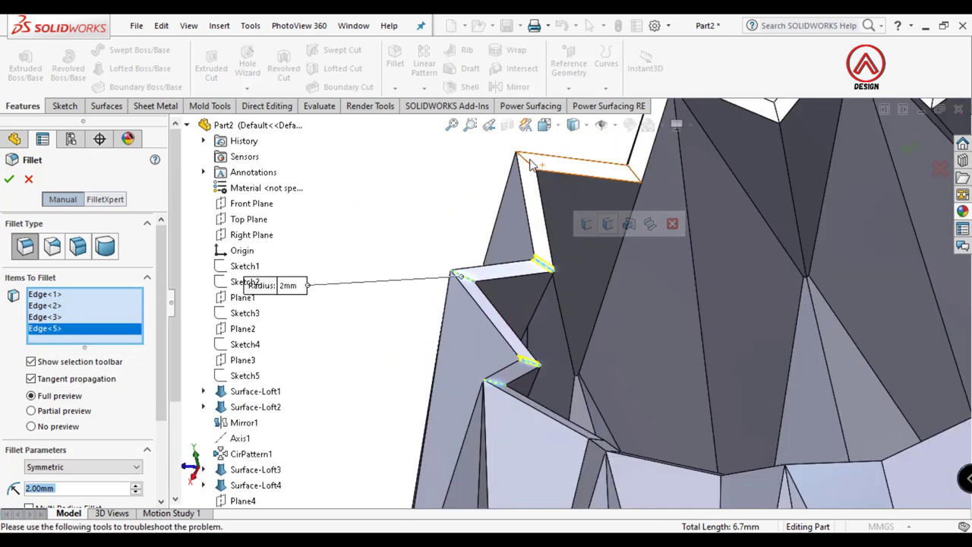
click(530, 167)
click(635, 176)
scroll(621, 223, up, 5)
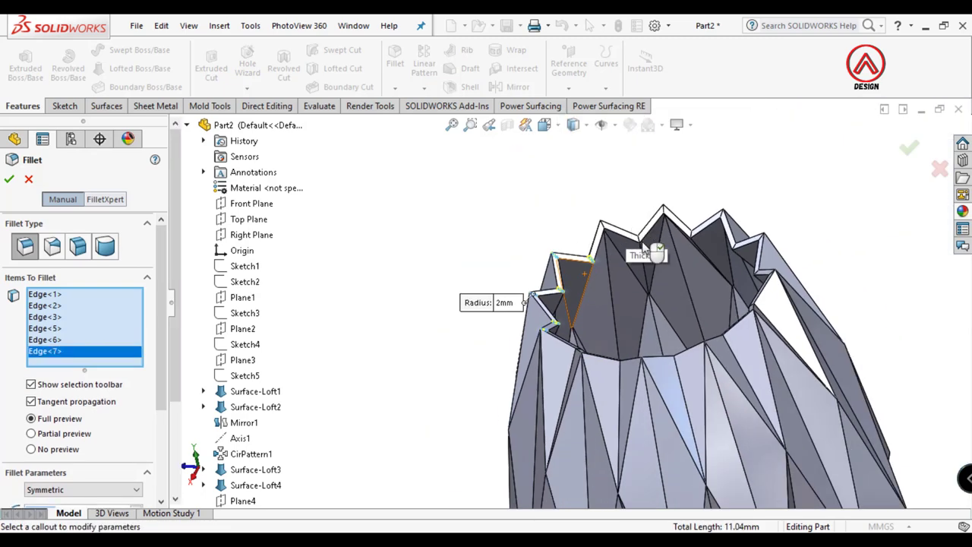
scroll(488, 251, down, 5)
click(432, 214)
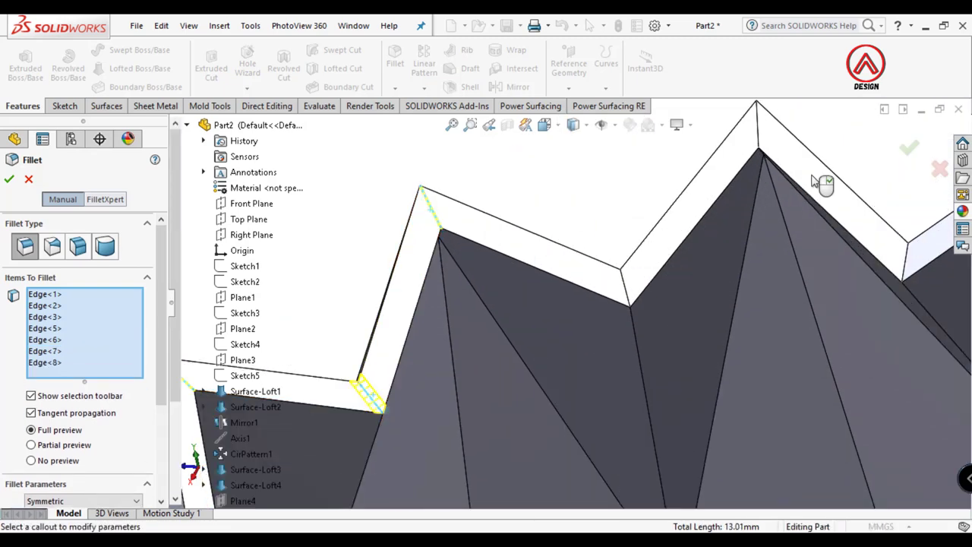
click(763, 141)
scroll(726, 258, up, 3)
scroll(717, 301, down, 3)
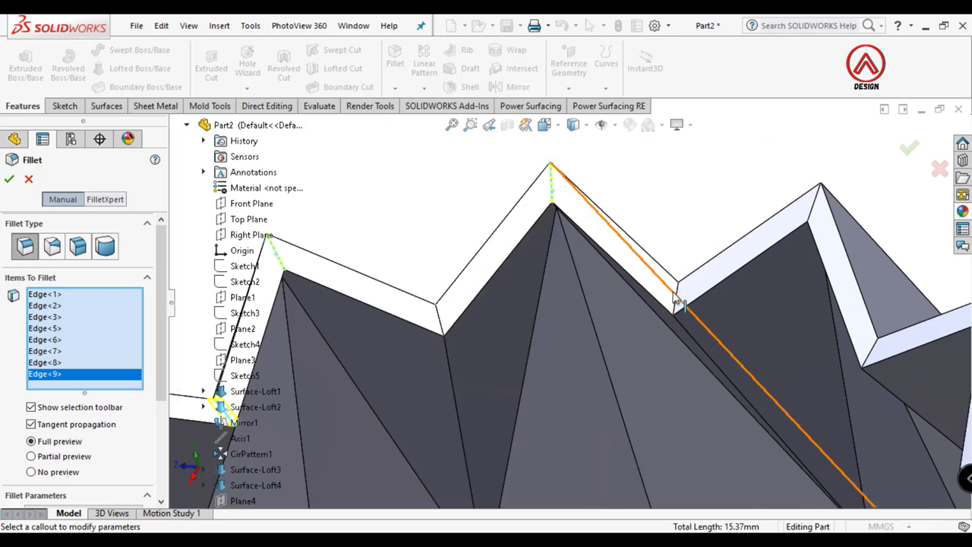
click(674, 300)
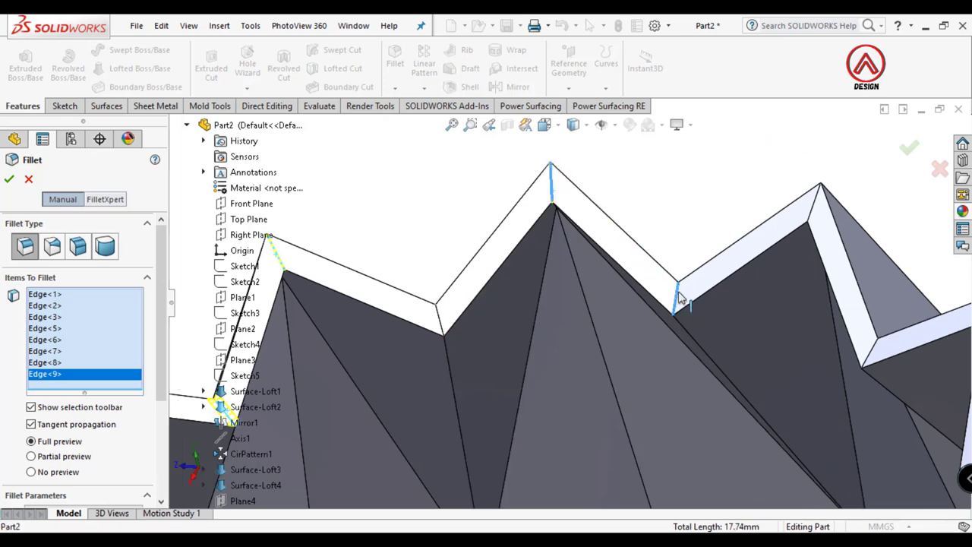
click(816, 214)
scroll(790, 319, up, 3)
scroll(783, 350, up, 2)
scroll(782, 349, down, 2)
scroll(779, 344, up, 2)
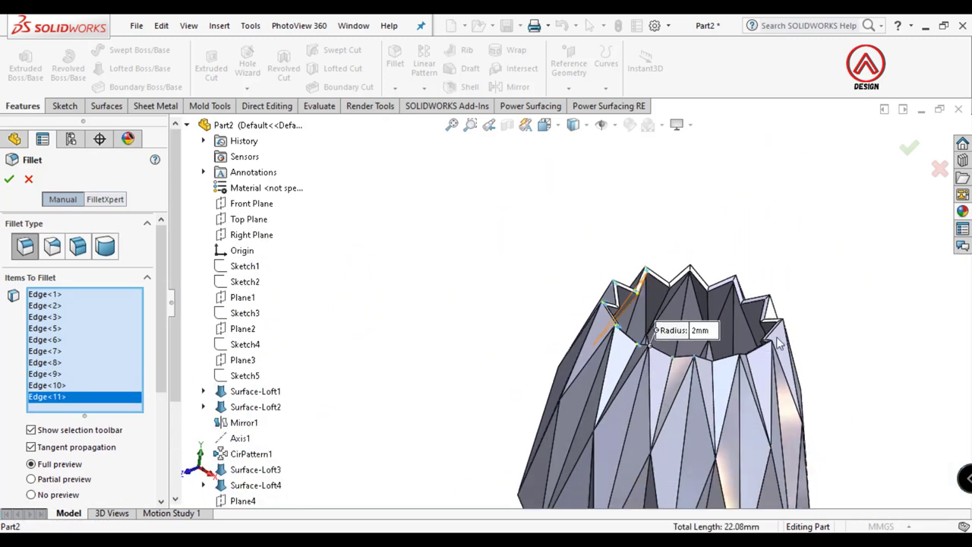
scroll(778, 343, down, 3)
Add the rim's valley, peak, upper corner and lower edges to the fillet
click(478, 221)
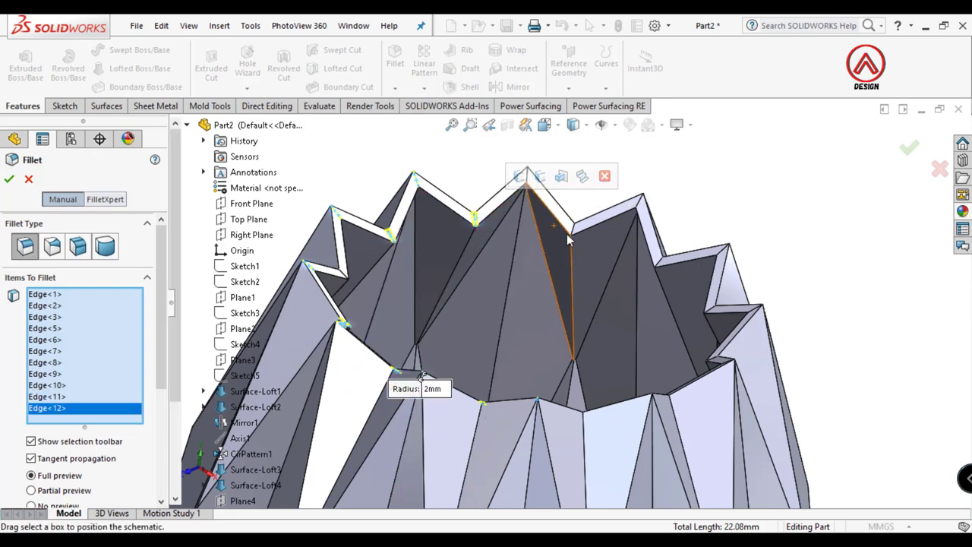
scroll(471, 227, down, 3)
scroll(467, 229, down, 2)
click(465, 220)
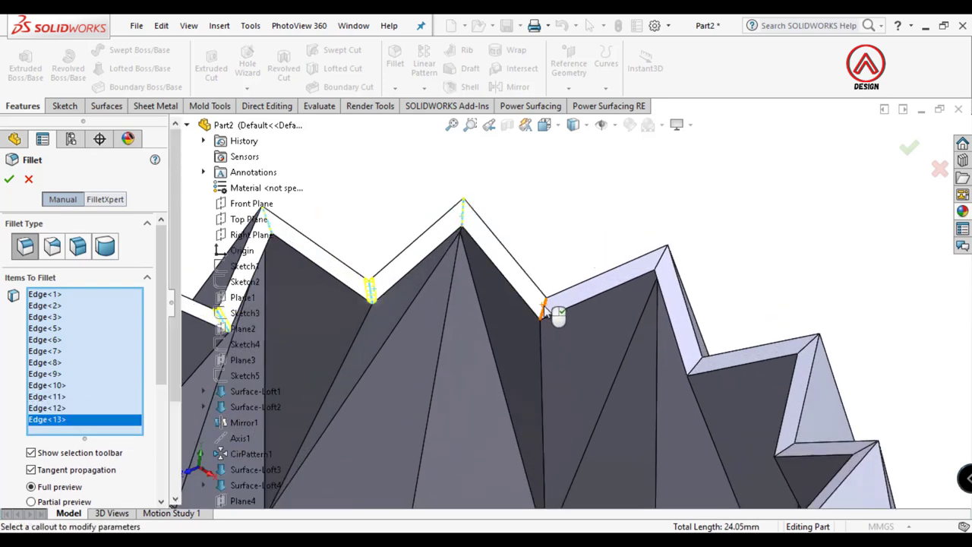
click(544, 308)
scroll(691, 328, down, 2)
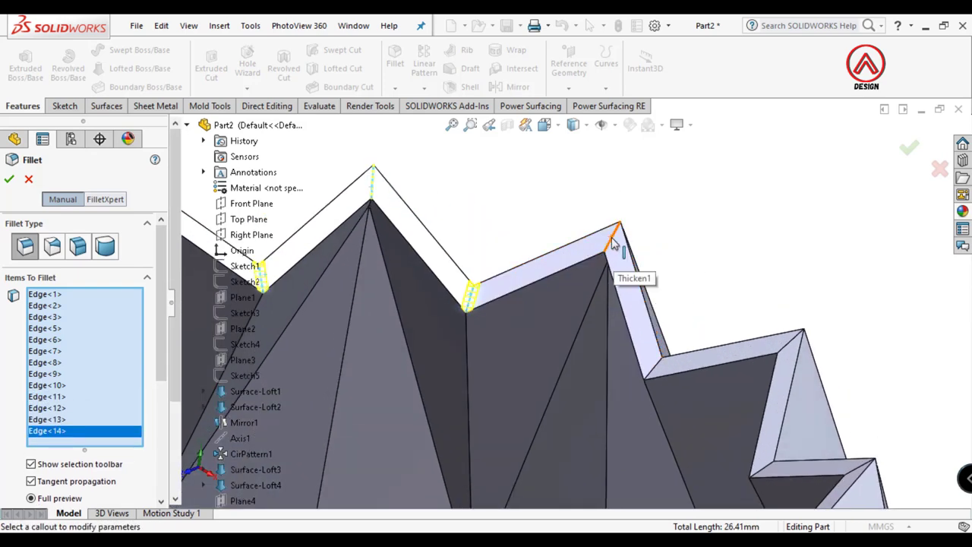
click(614, 243)
click(654, 369)
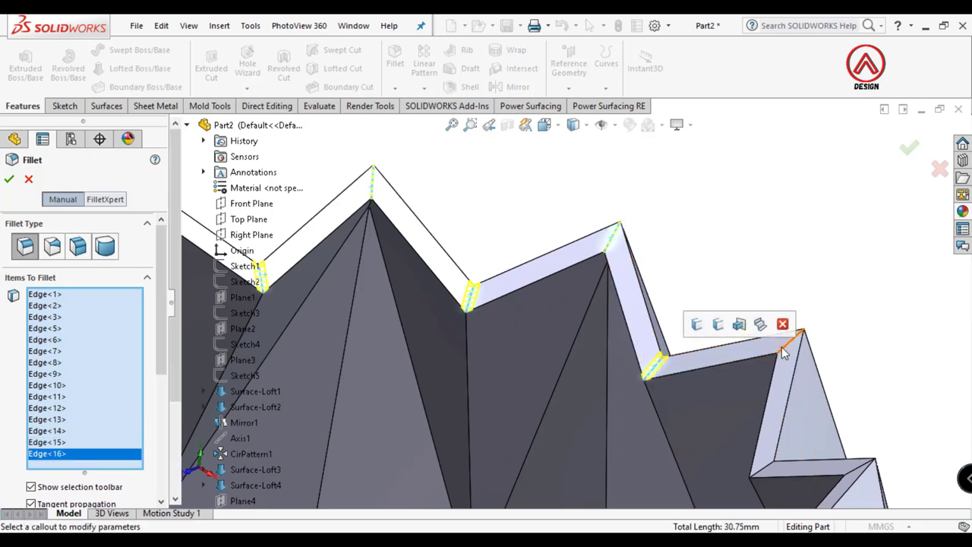
click(792, 348)
click(763, 472)
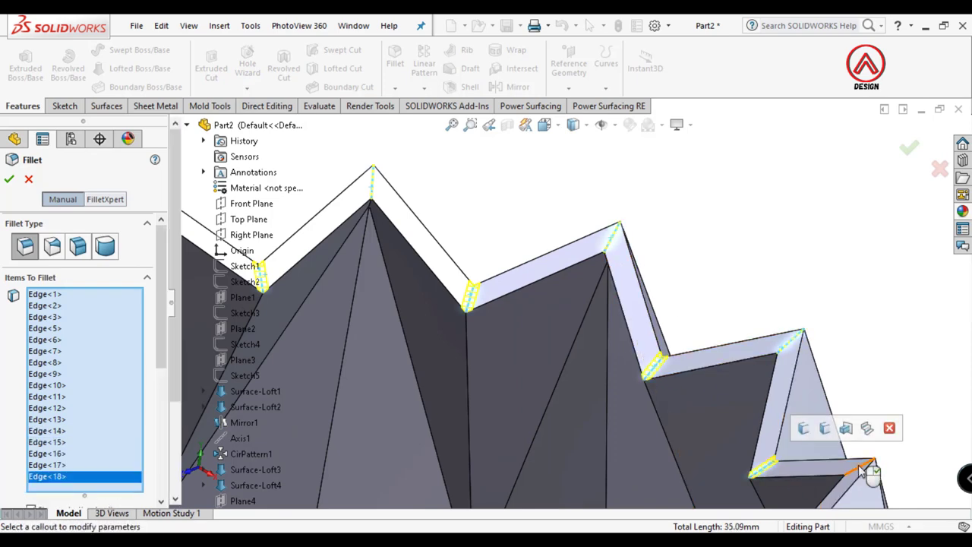
click(866, 472)
Add the remaining rim and corner edges from the other side of the vase
middle_drag(866, 473, 564, 438)
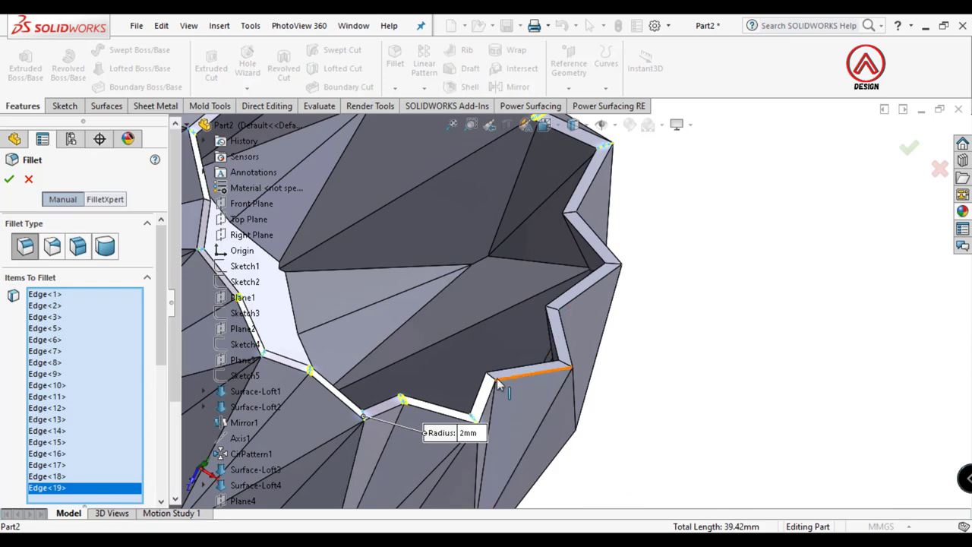
click(497, 385)
middle_drag(498, 385, 571, 369)
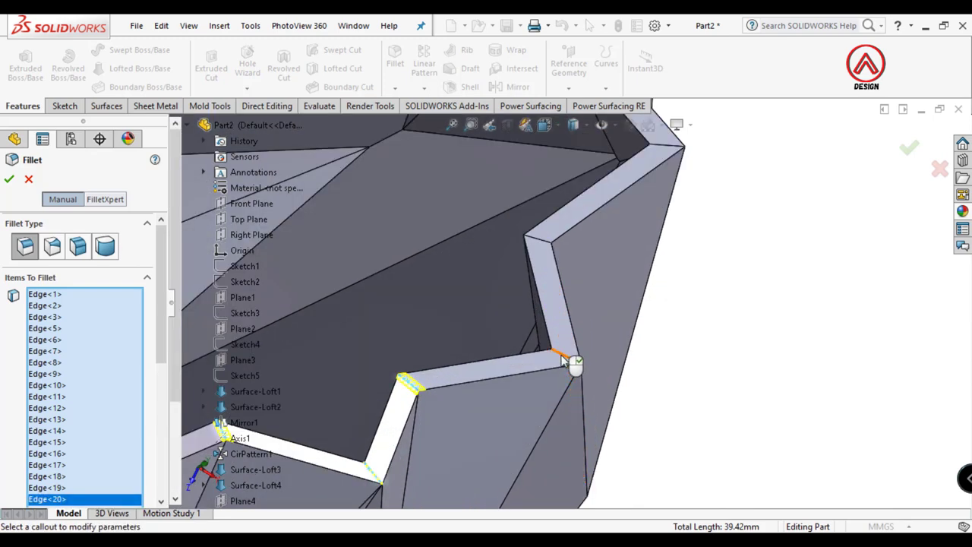
click(547, 245)
middle_drag(547, 245, 632, 246)
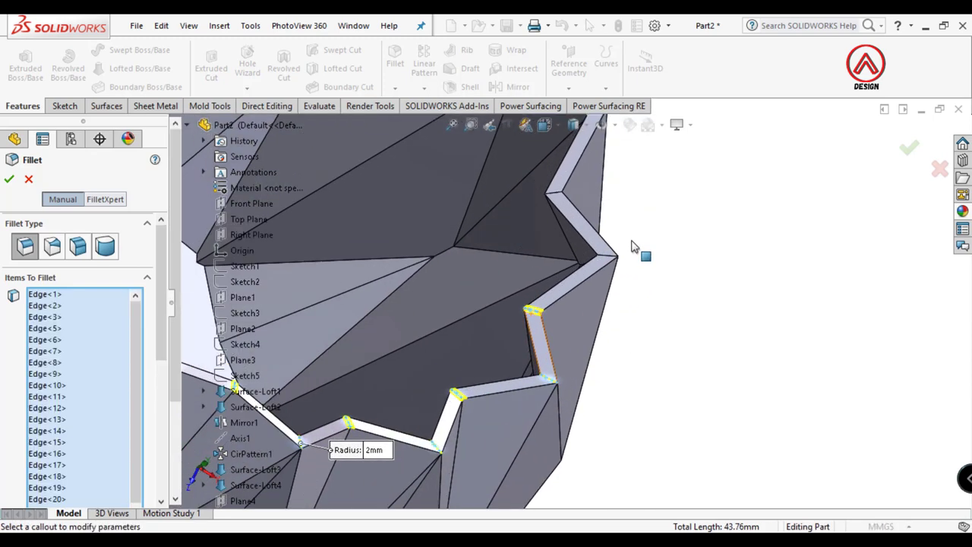
click(610, 260)
click(555, 196)
scroll(555, 196, down, 3)
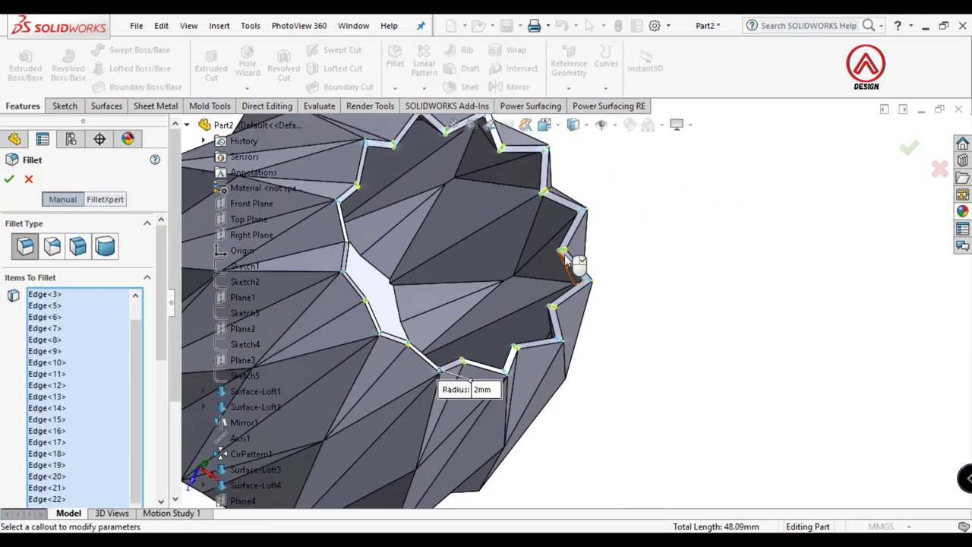
middle_drag(555, 196, 646, 249)
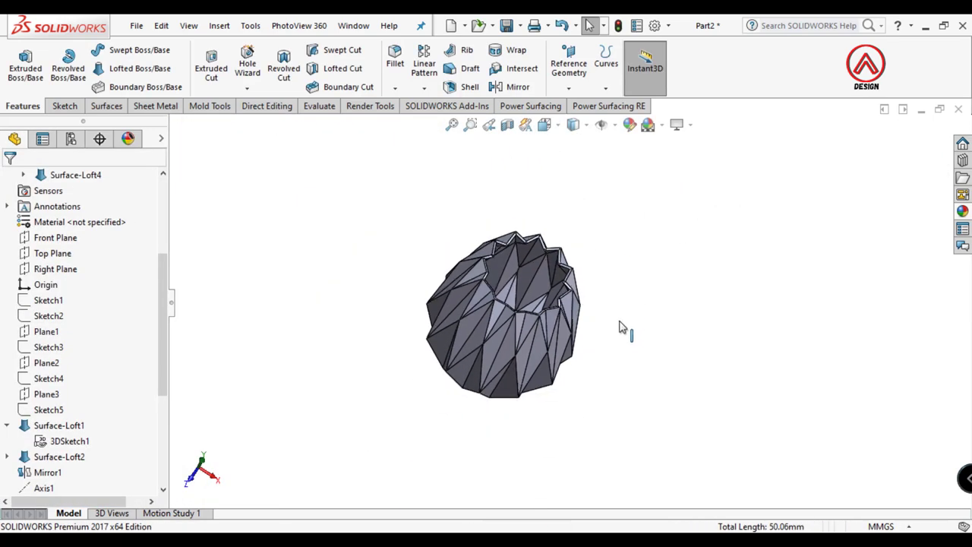
View the vase from the front and start a new fillet on two long fold edges
click(573, 124)
click(577, 194)
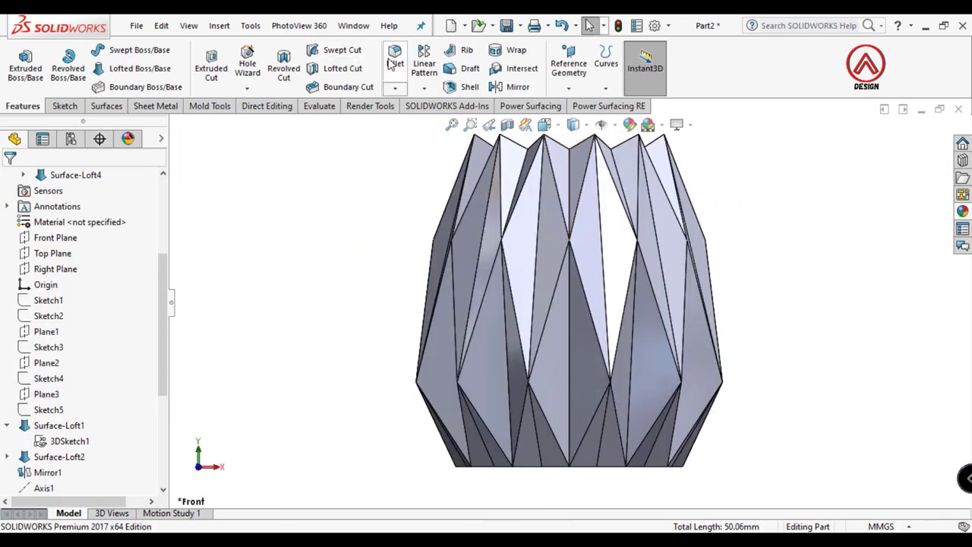
key(Return)
middle_drag(487, 376, 576, 285)
scroll(577, 289, up, 2)
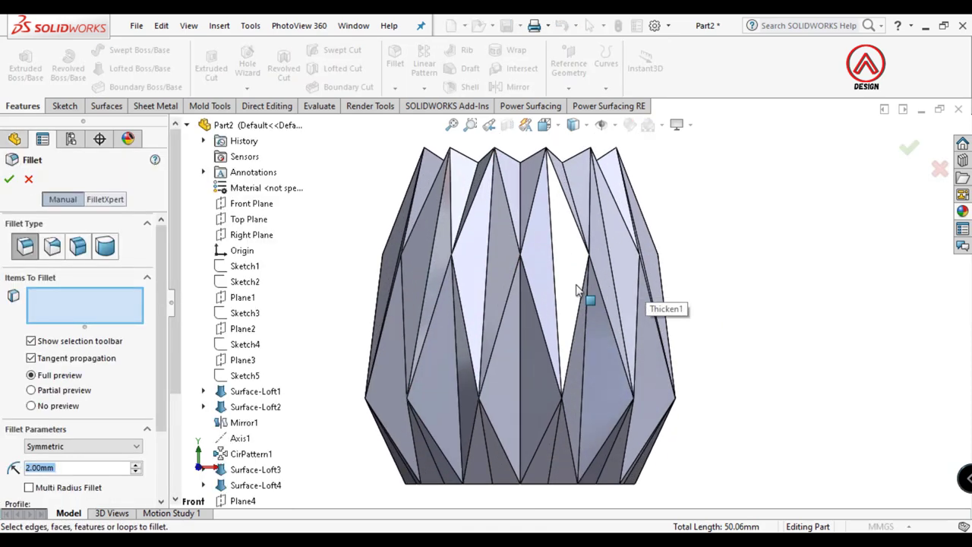
click(488, 250)
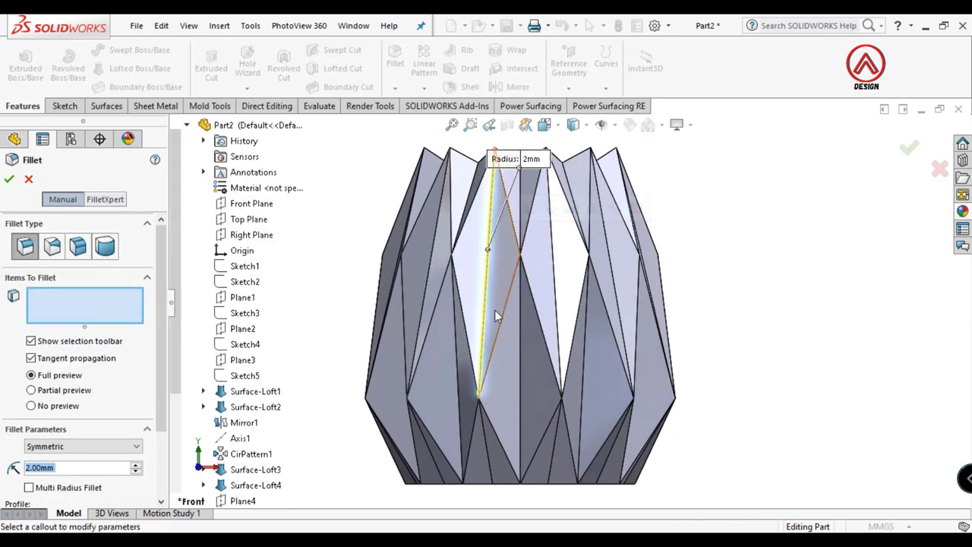
click(486, 445)
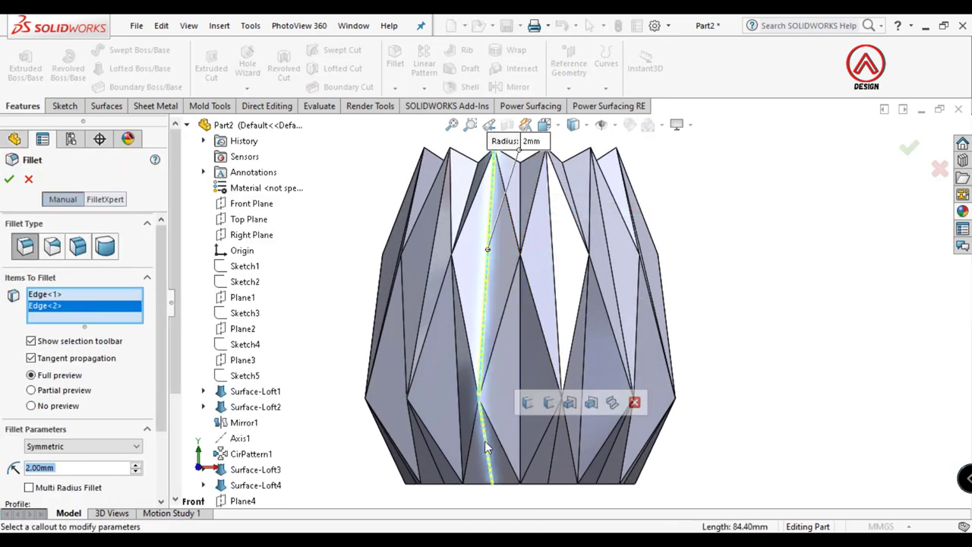
Add more upper, lower and vertical fold edges down the vase's sides
click(554, 232)
click(564, 416)
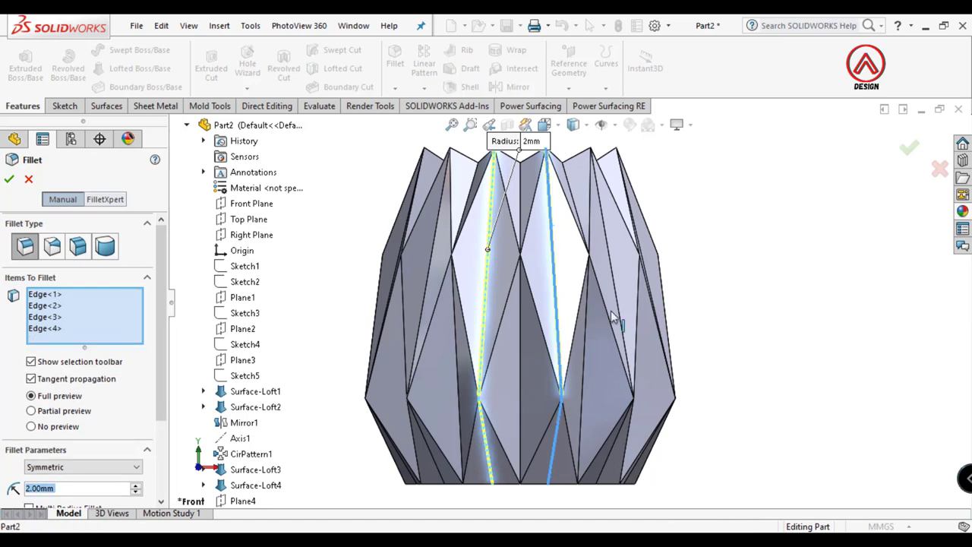
click(611, 259)
click(618, 449)
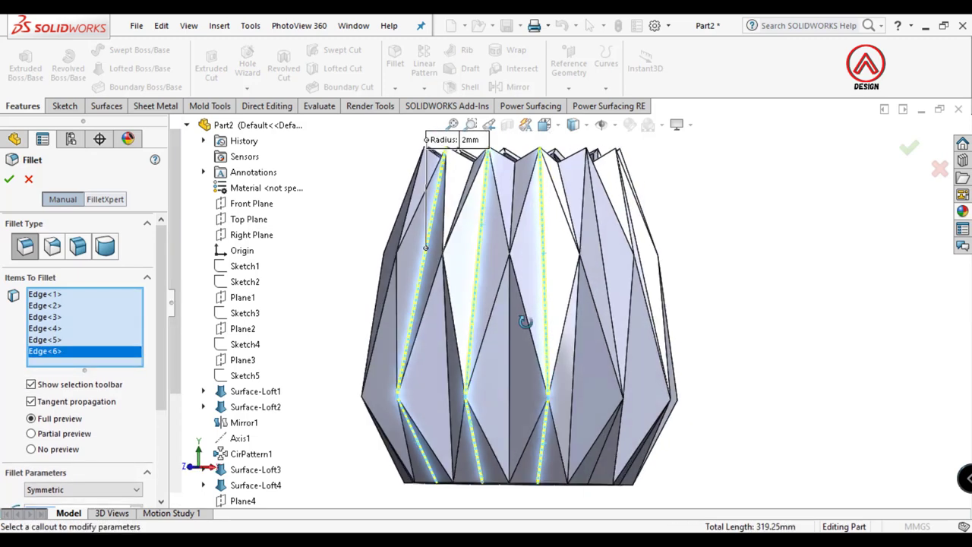
middle_drag(617, 449, 560, 280)
click(572, 282)
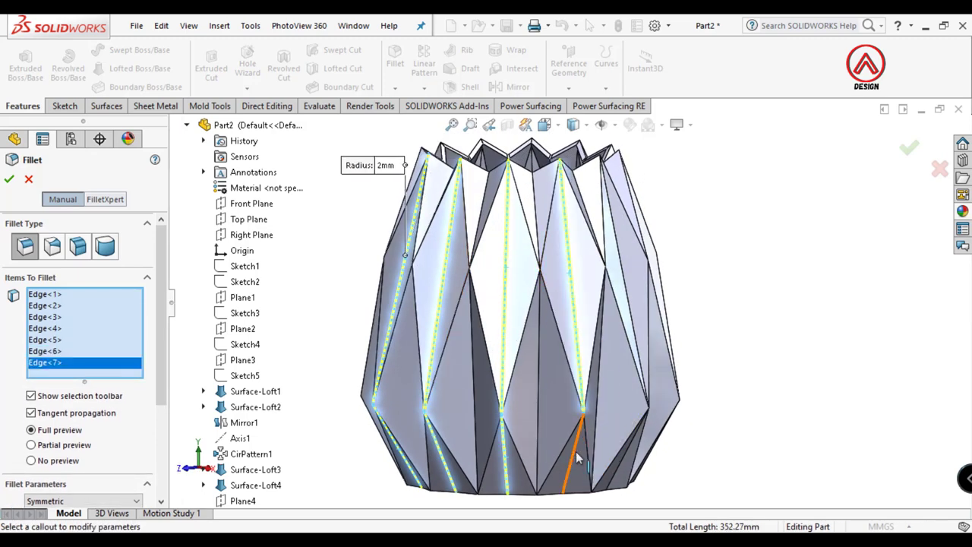
click(598, 465)
middle_drag(586, 445, 544, 342)
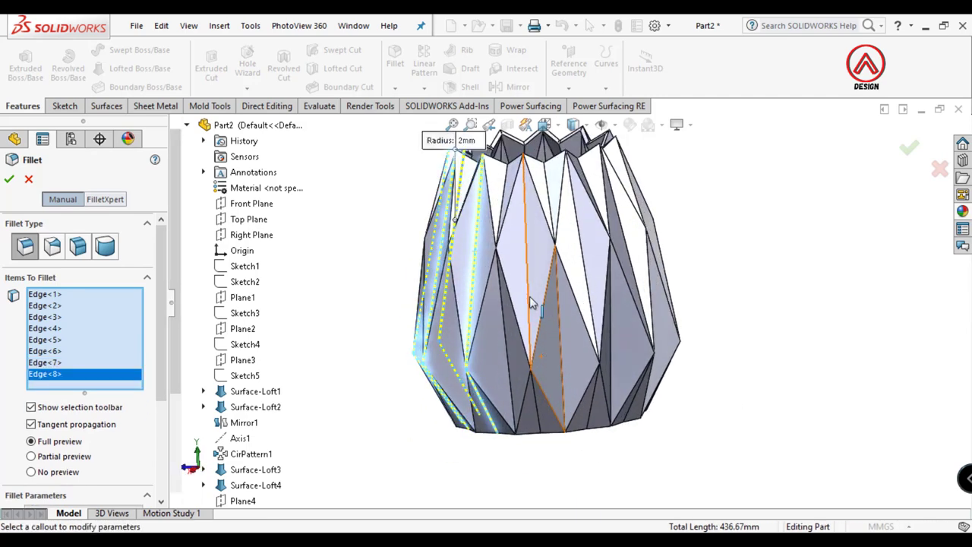
click(531, 302)
click(535, 396)
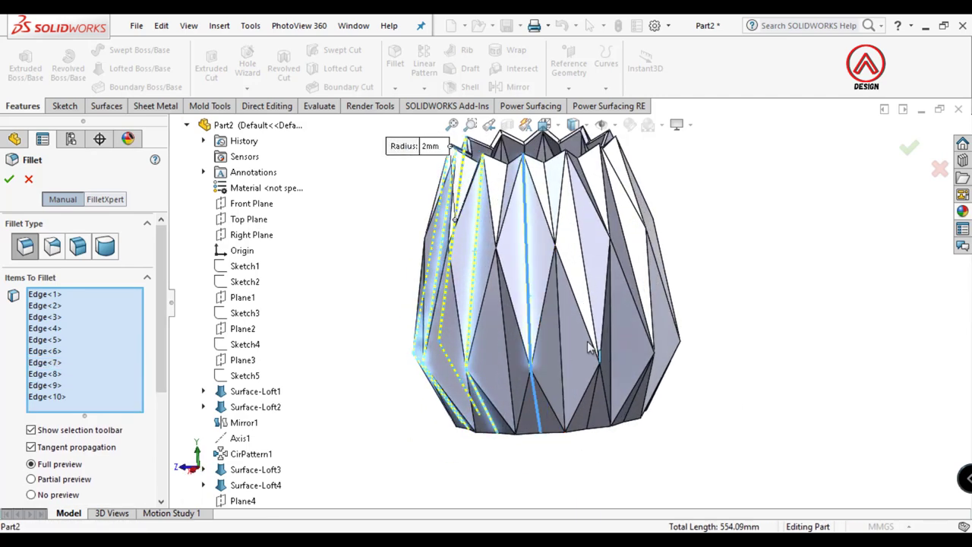
click(588, 289)
Add the remaining long fold edges around the back of the vase
middle_drag(552, 334, 517, 408)
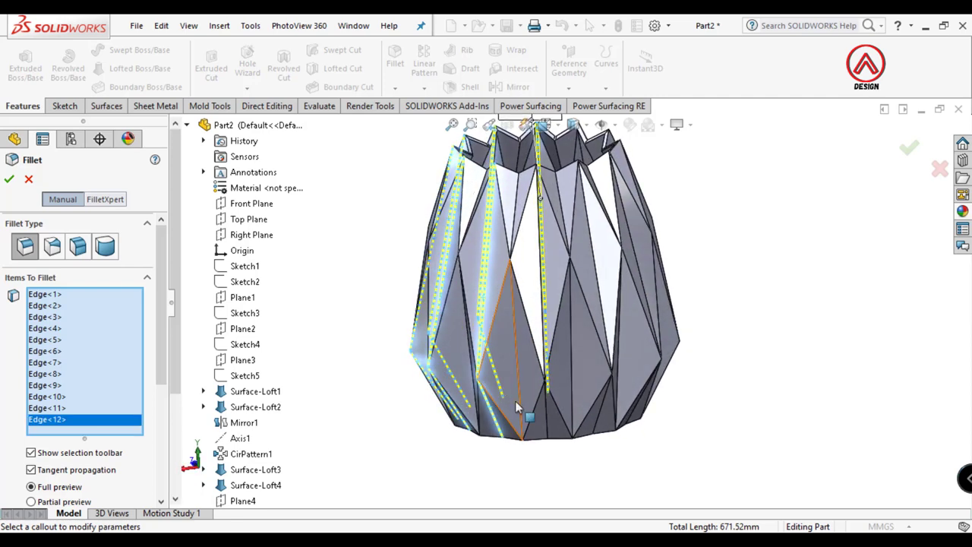
middle_drag(539, 349, 566, 387)
click(575, 414)
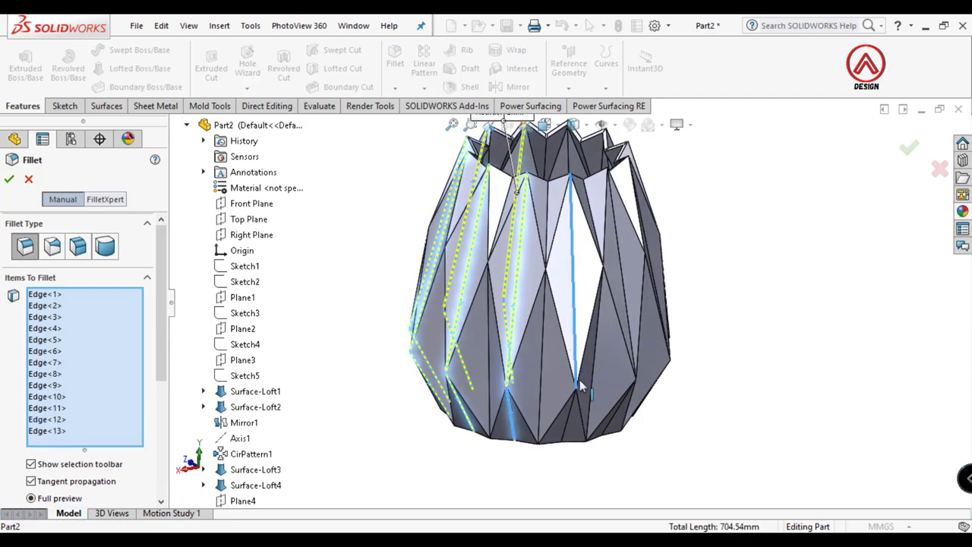
click(630, 308)
click(621, 264)
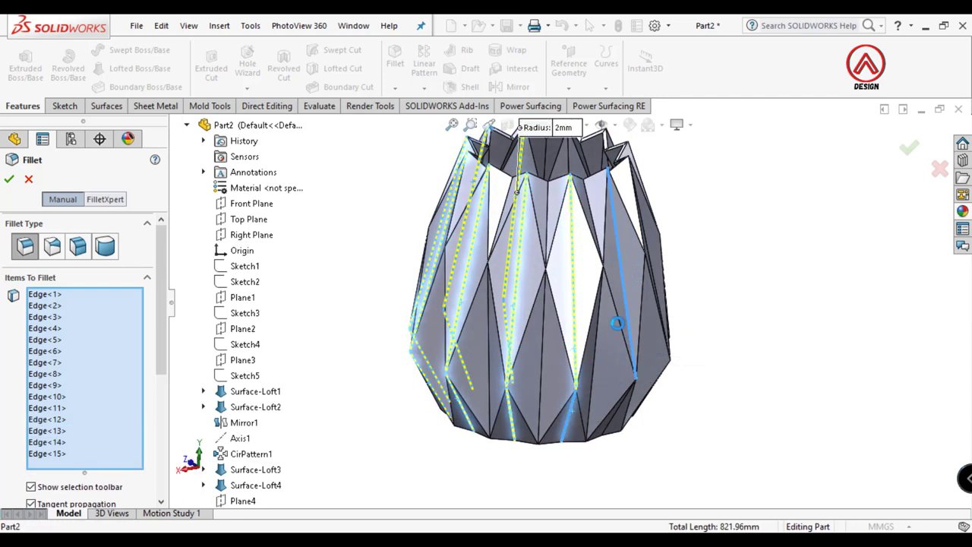
middle_drag(621, 266, 579, 304)
click(575, 380)
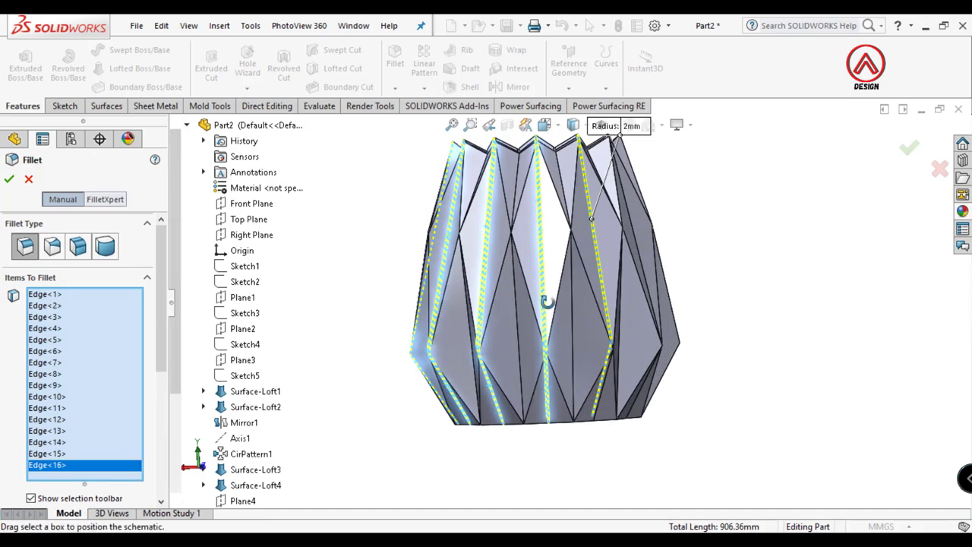
middle_drag(618, 343, 544, 274)
click(562, 257)
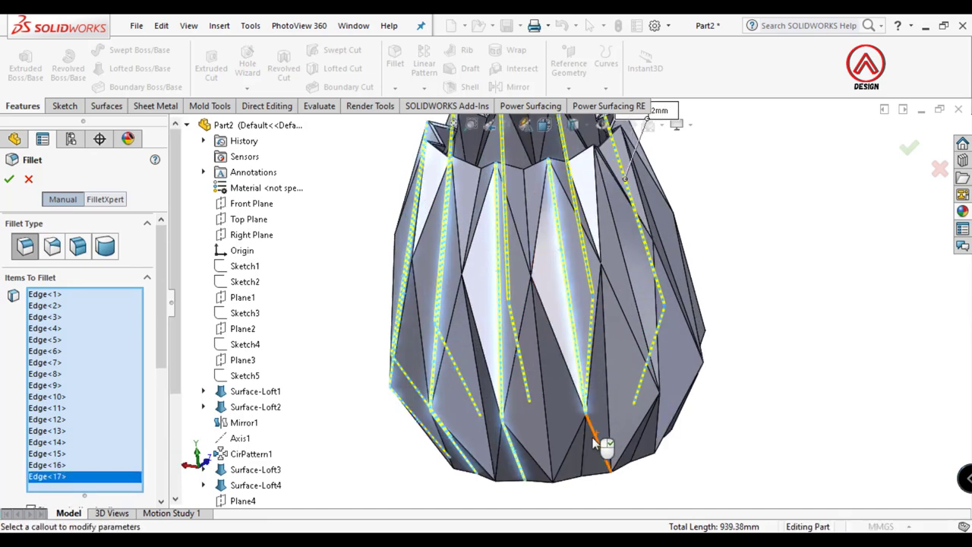
click(587, 444)
middle_drag(559, 306, 655, 299)
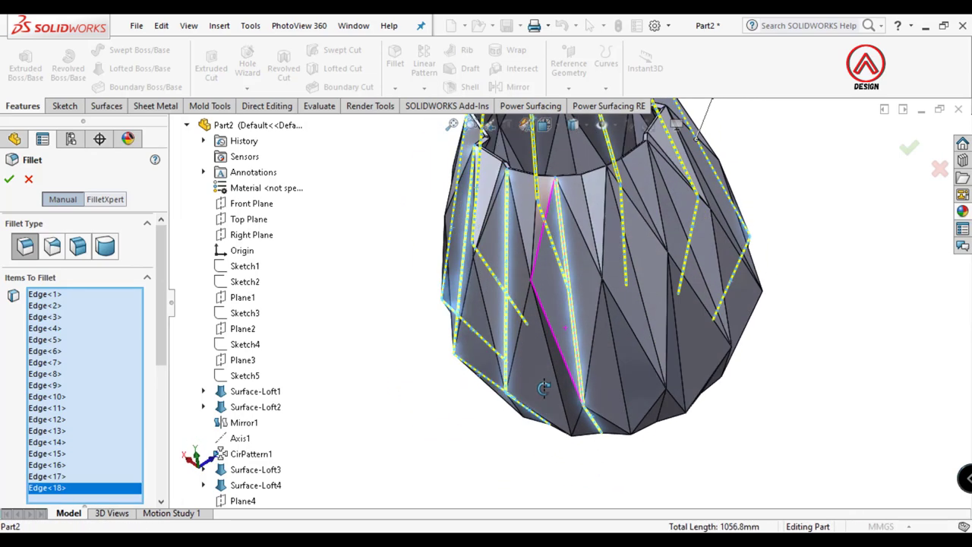
click(654, 357)
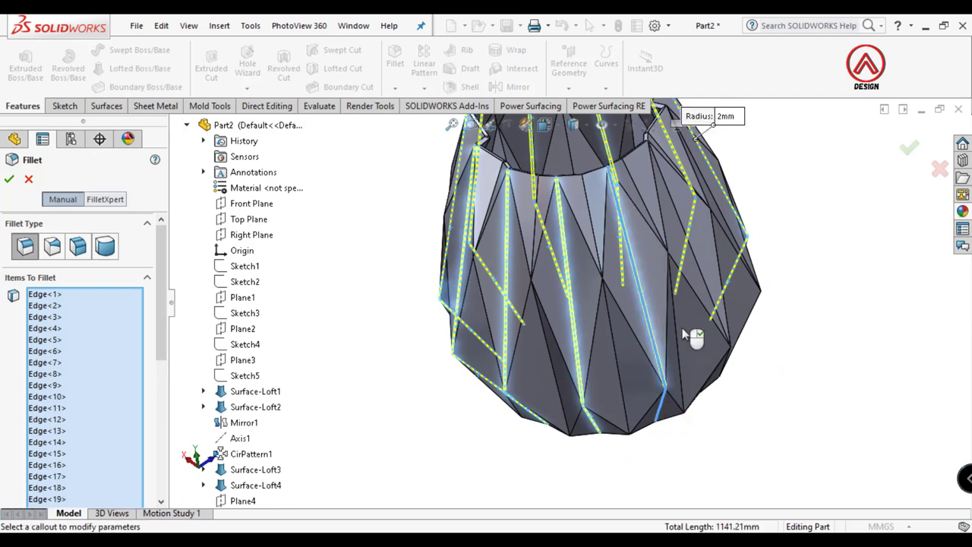
click(686, 233)
middle_drag(748, 407, 729, 380)
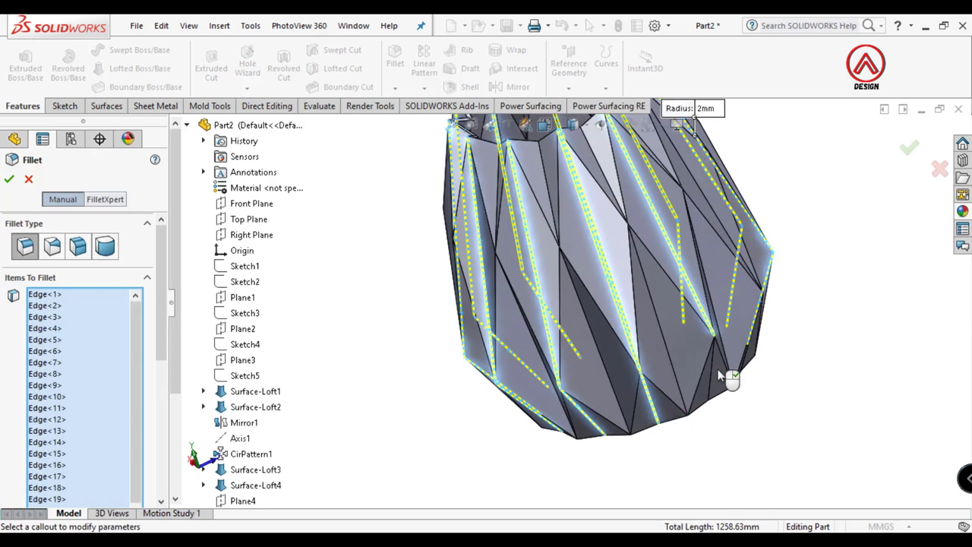
scroll(674, 327, up, 3)
middle_drag(674, 327, 628, 282)
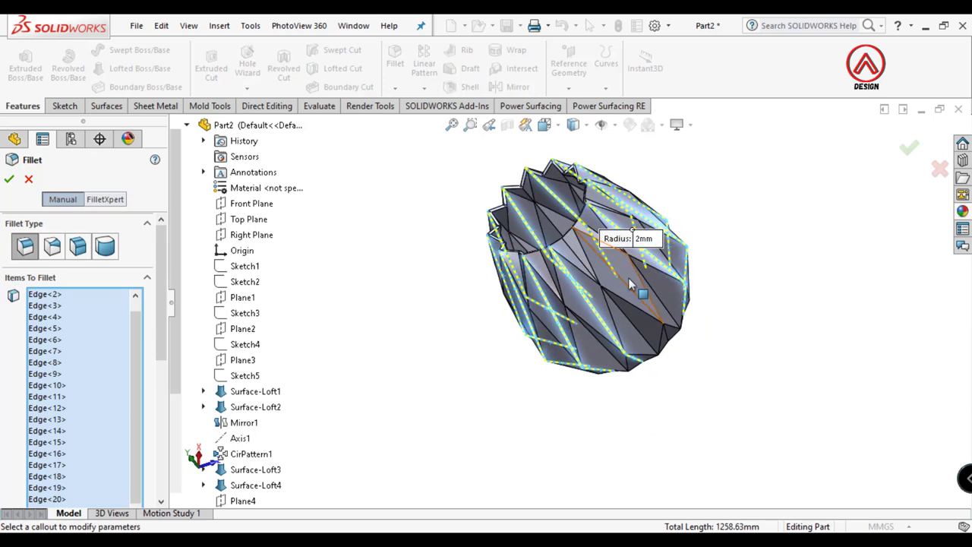
scroll(579, 317, down, 3)
mouse_move(578, 317)
middle_down()
mouse_move(607, 321)
mouse_move(678, 422)
middle_up()
click(614, 313)
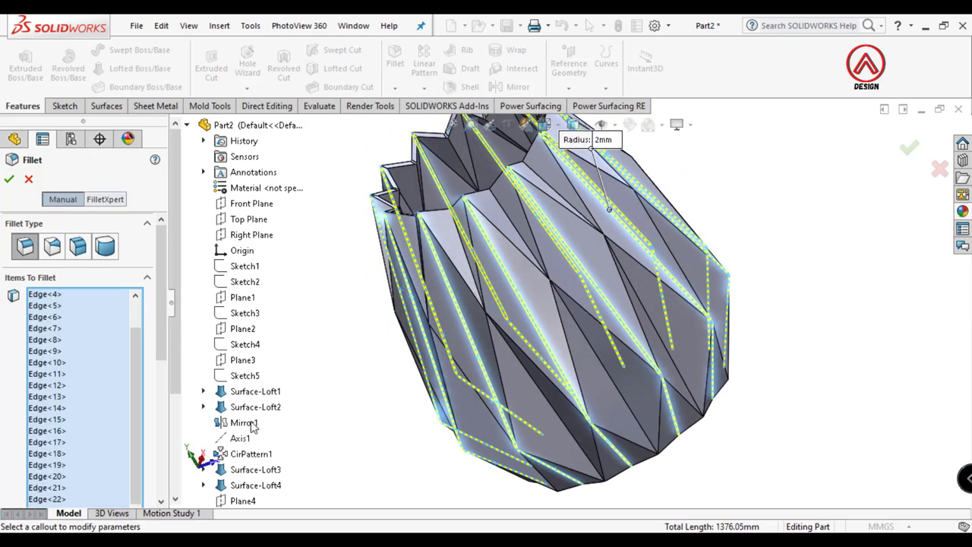
Set the fillet radius to 3 mm and apply it to the 24 fold edges
scroll(121, 418, down, 4)
scroll(76, 480, down, 1)
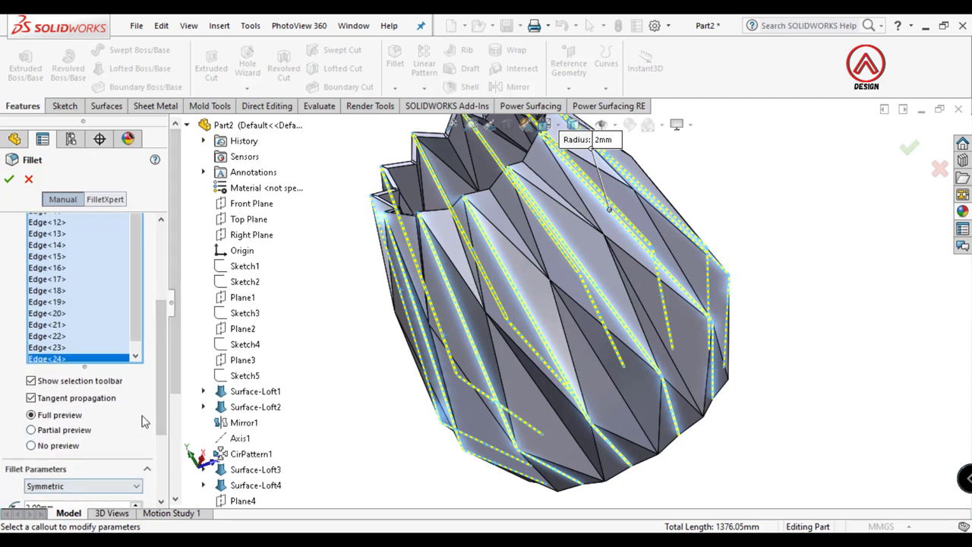
scroll(114, 410, down, 4)
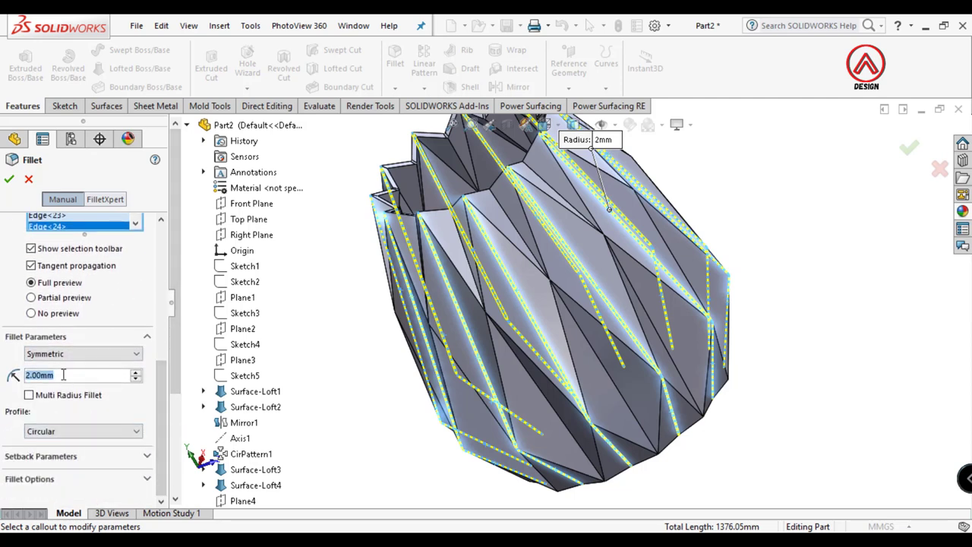
text(3)
key(Return)
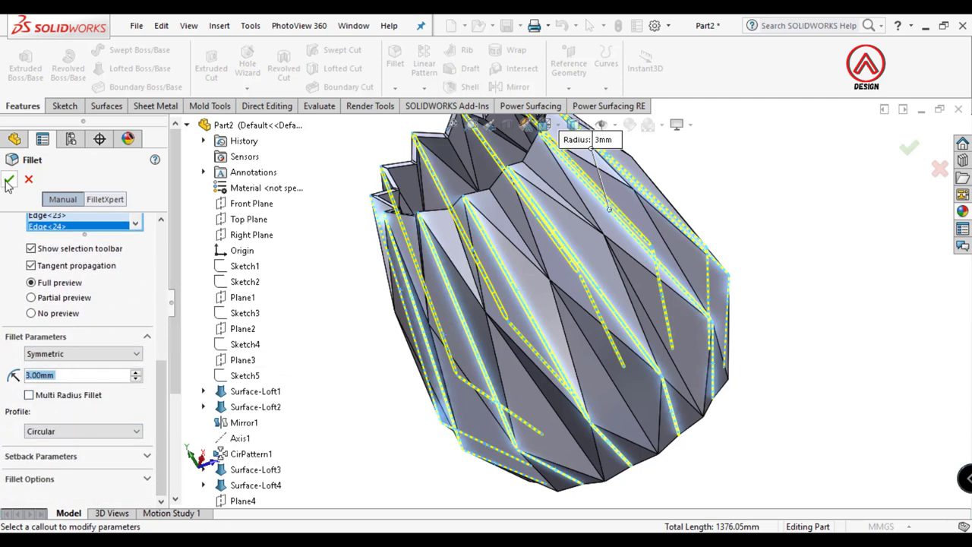
click(9, 180)
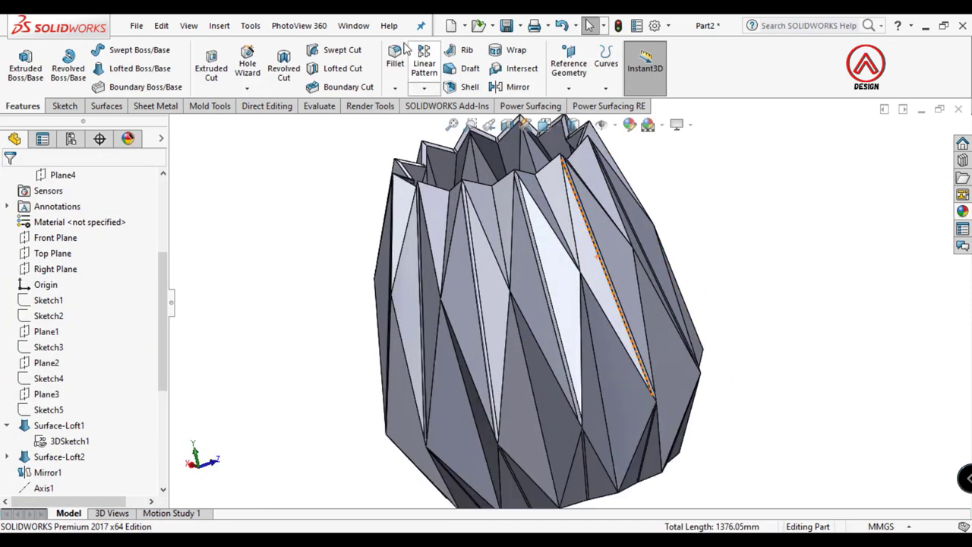
Start a new 2 mm fillet on the first diagonal fold edges, removing one wrong pick
click(399, 74)
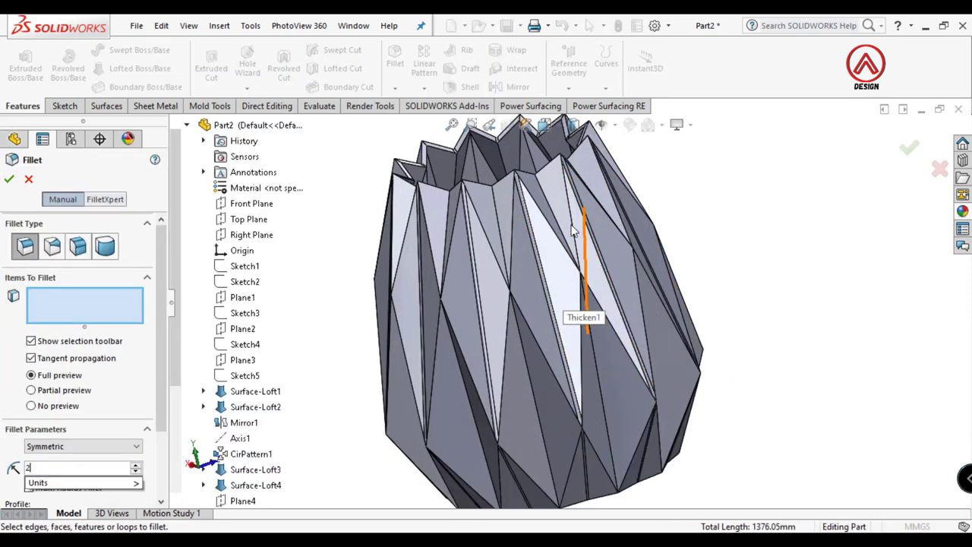
click(500, 226)
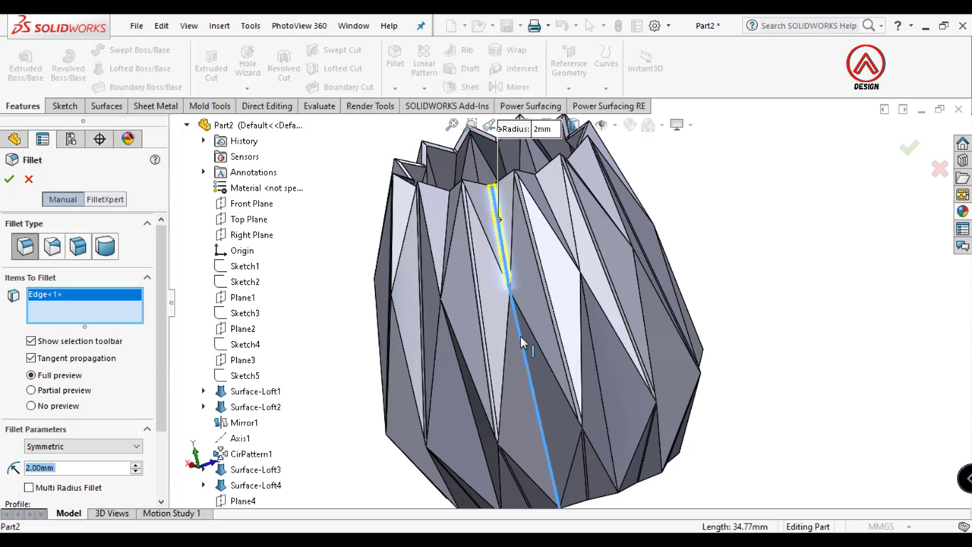
click(522, 340)
middle_drag(556, 221, 548, 228)
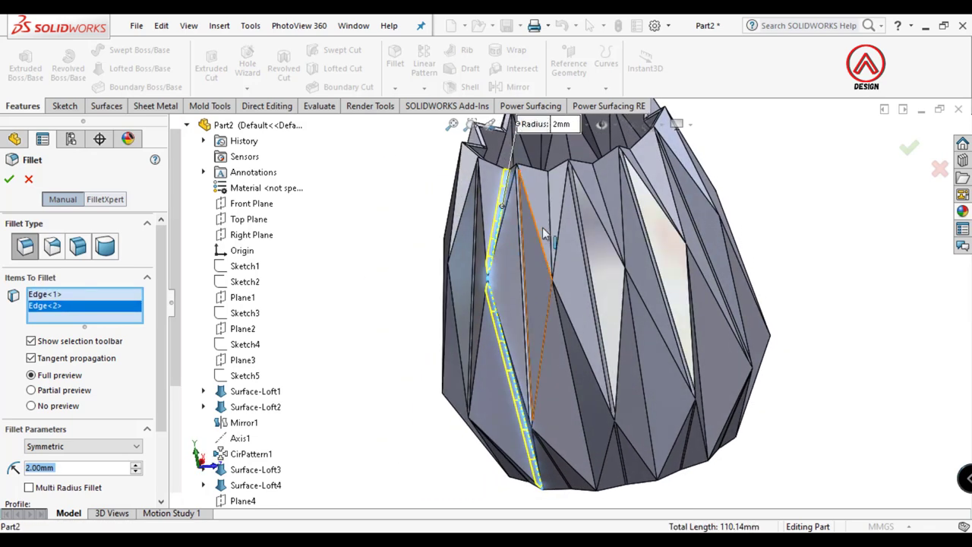
click(549, 228)
click(563, 319)
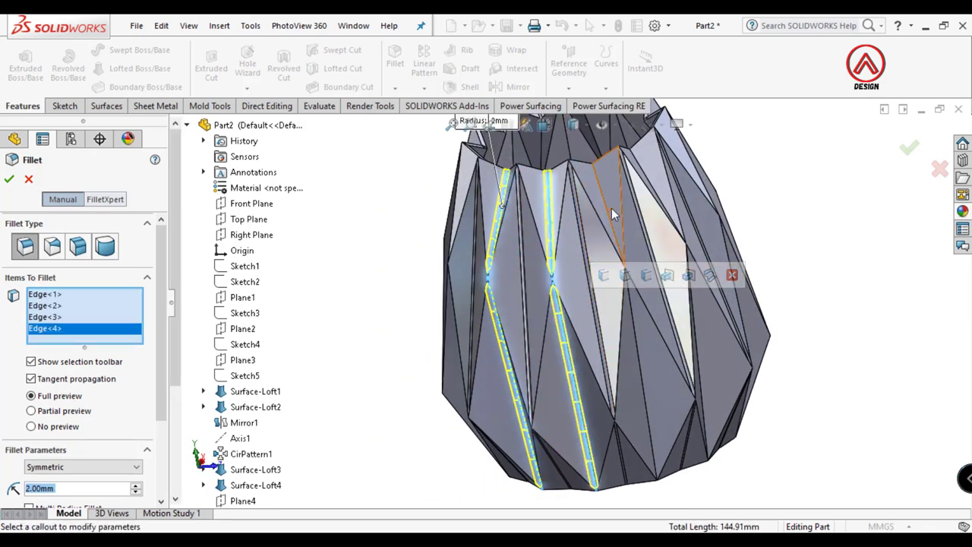
click(604, 235)
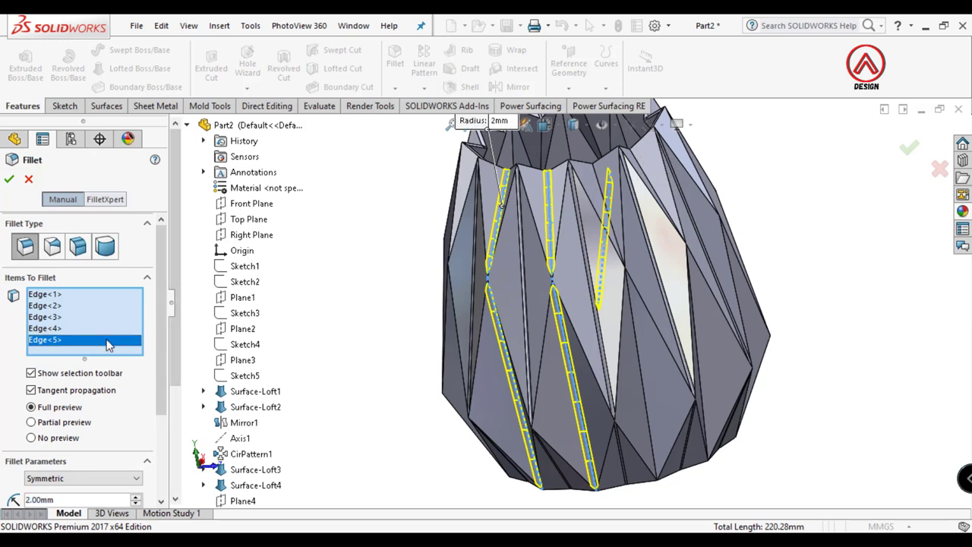
click(147, 365)
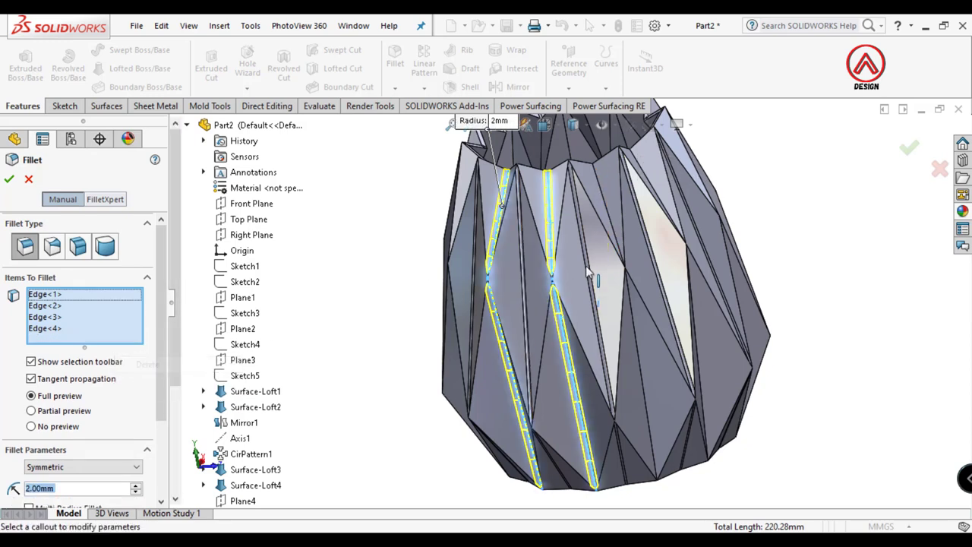
Add further diagonal fold edges, including the centre vertical fold, across the vase
click(617, 237)
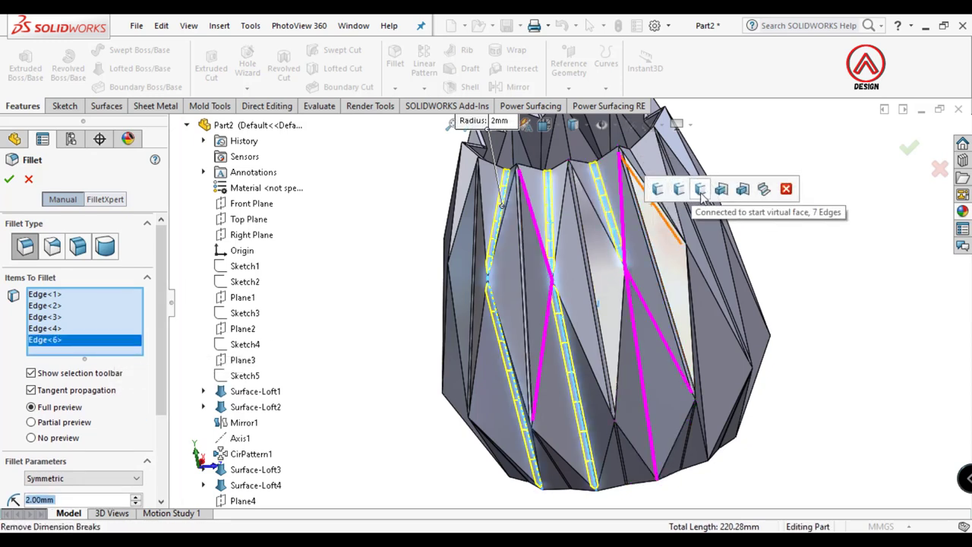
click(634, 318)
middle_drag(635, 318, 705, 342)
click(705, 342)
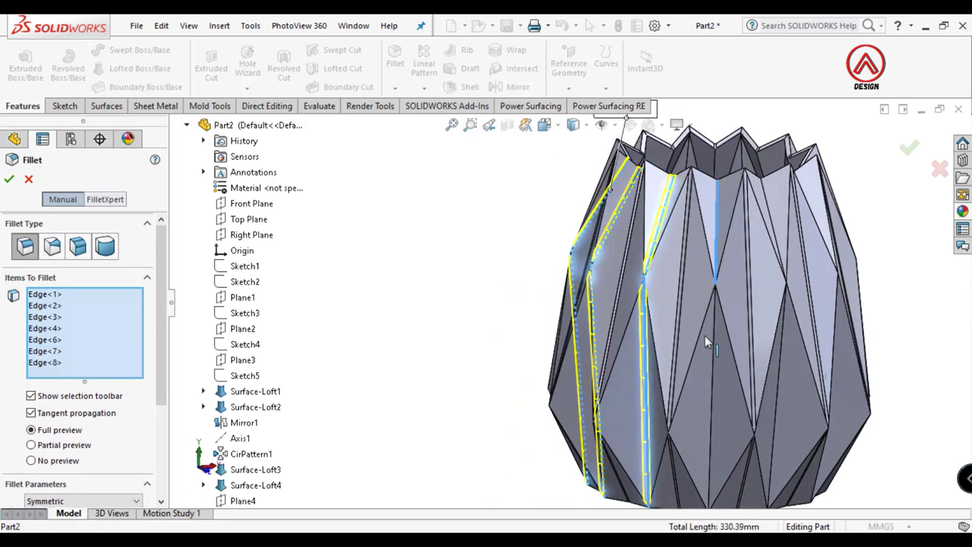
click(715, 357)
click(773, 231)
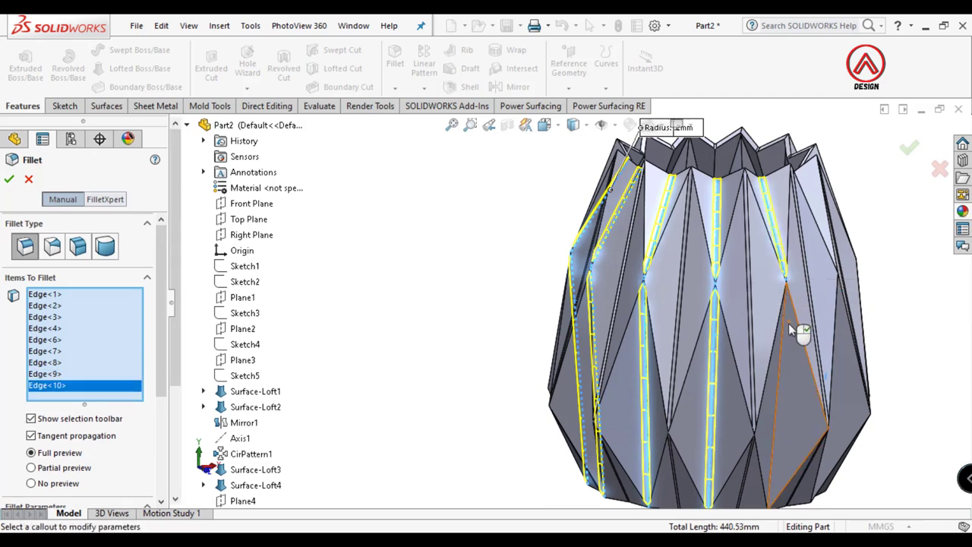
click(783, 325)
middle_drag(783, 325, 635, 232)
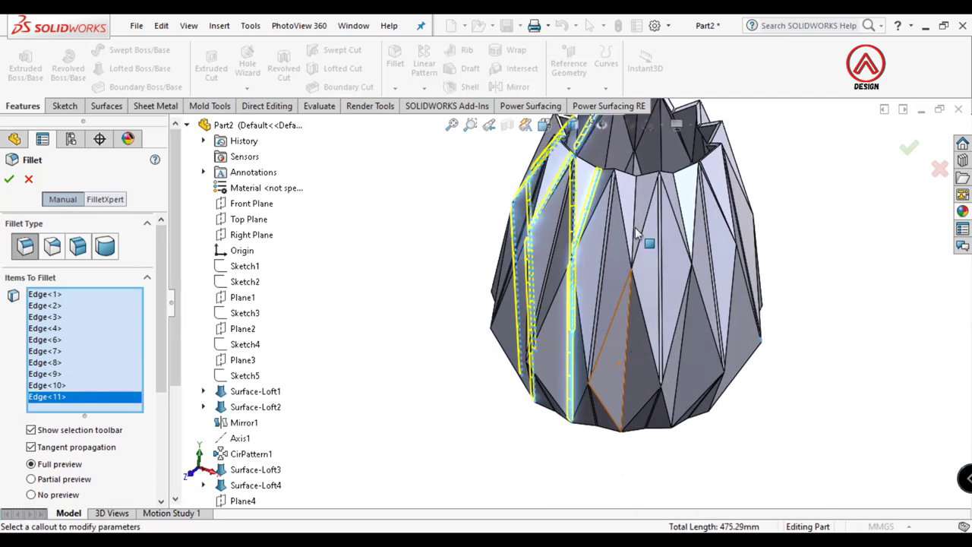
click(635, 232)
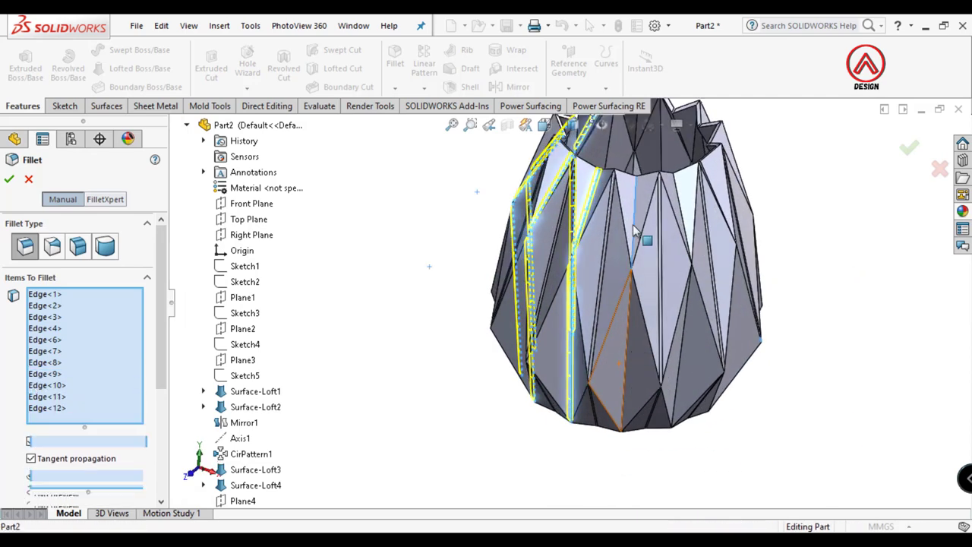
click(627, 312)
click(688, 232)
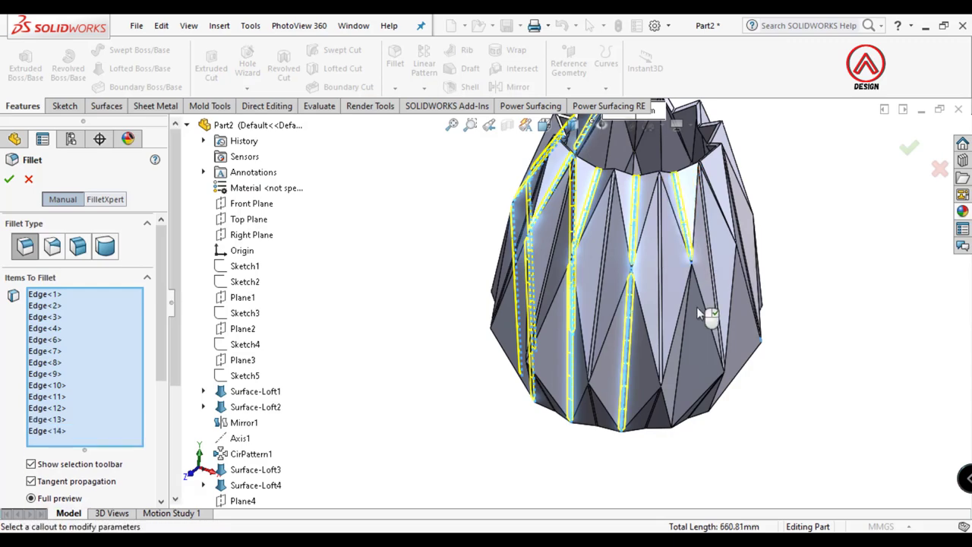
click(651, 364)
Switch to a partial fillet preview and add the hidden vertical and diagonal fold edges
middle_drag(651, 365, 579, 332)
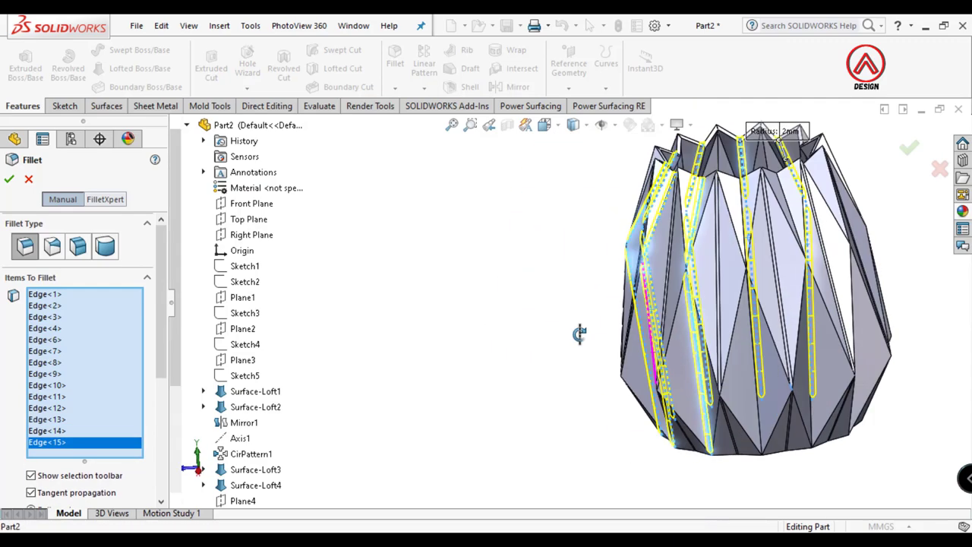
scroll(486, 262, down, 4)
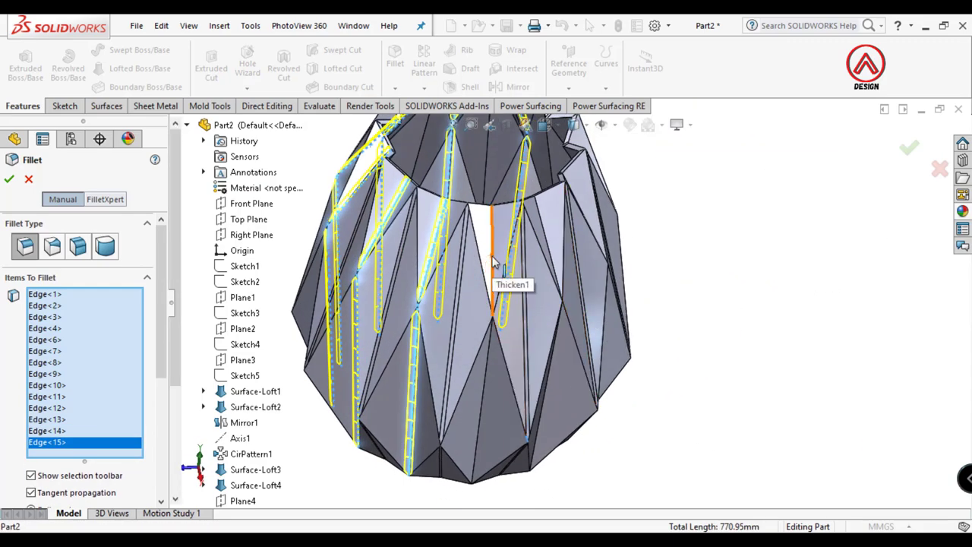
click(492, 262)
click(489, 351)
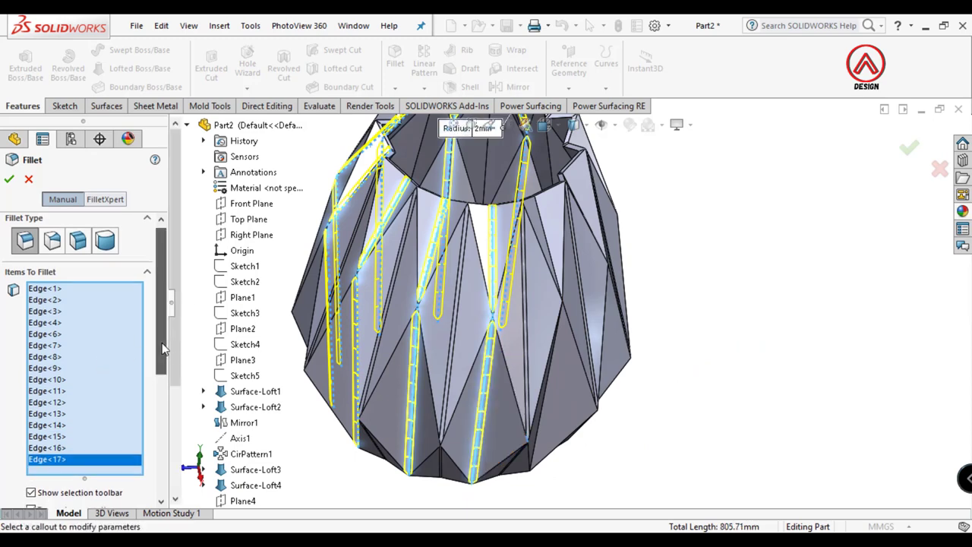
scroll(68, 401, down, 5)
click(61, 386)
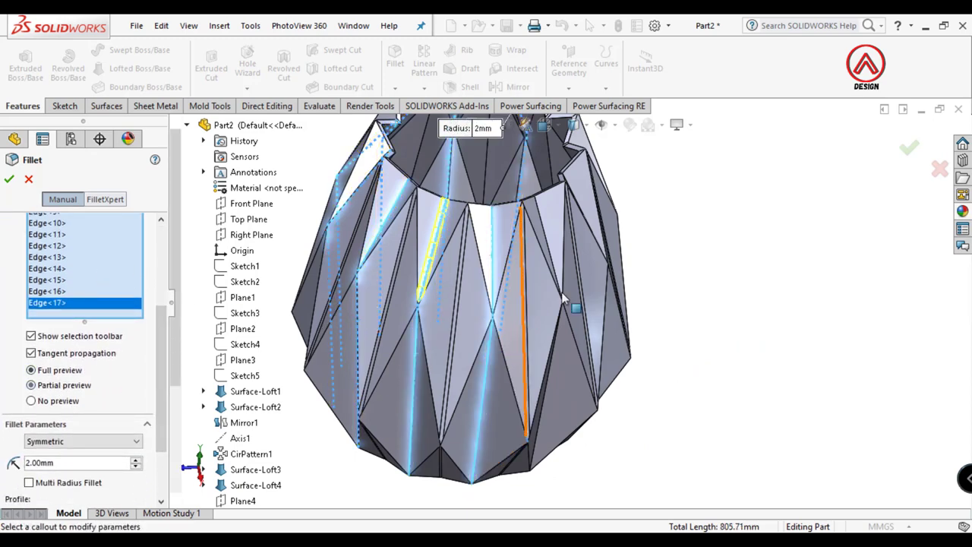
mouse_move(519, 326)
middle_down()
mouse_move(548, 323)
mouse_move(429, 355)
middle_up()
click(553, 321)
click(556, 341)
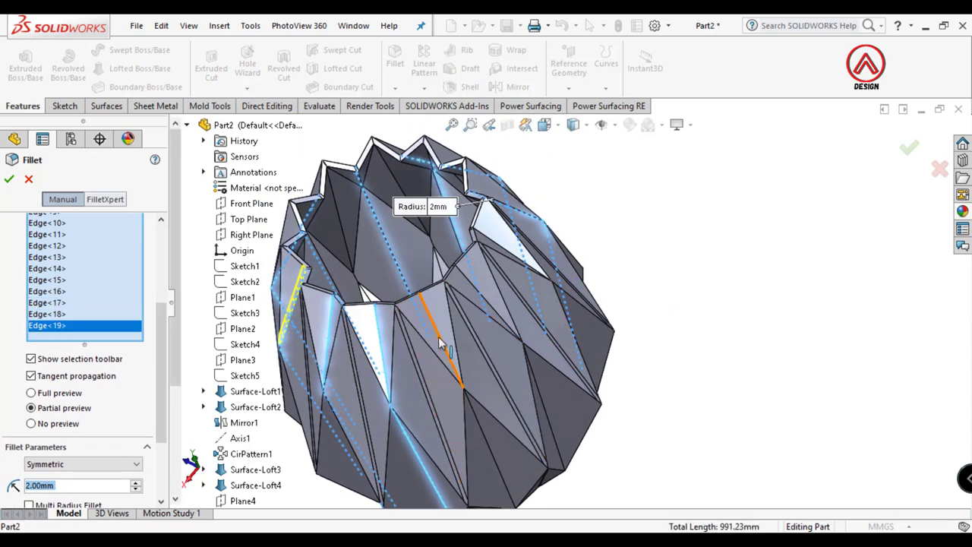
click(441, 343)
click(467, 401)
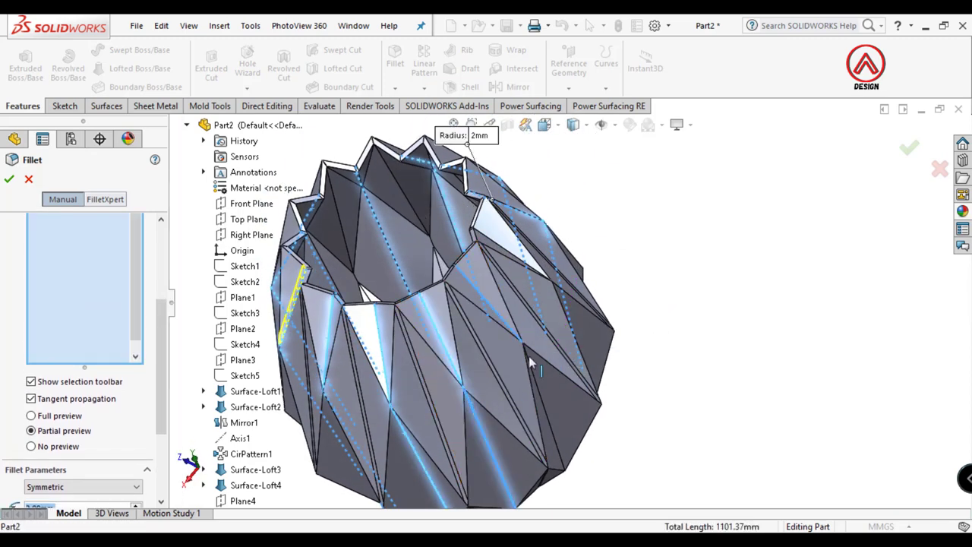
click(536, 379)
Add the final fold edges and apply the 2 mm fillet to all 25 edges
middle_drag(536, 380, 640, 323)
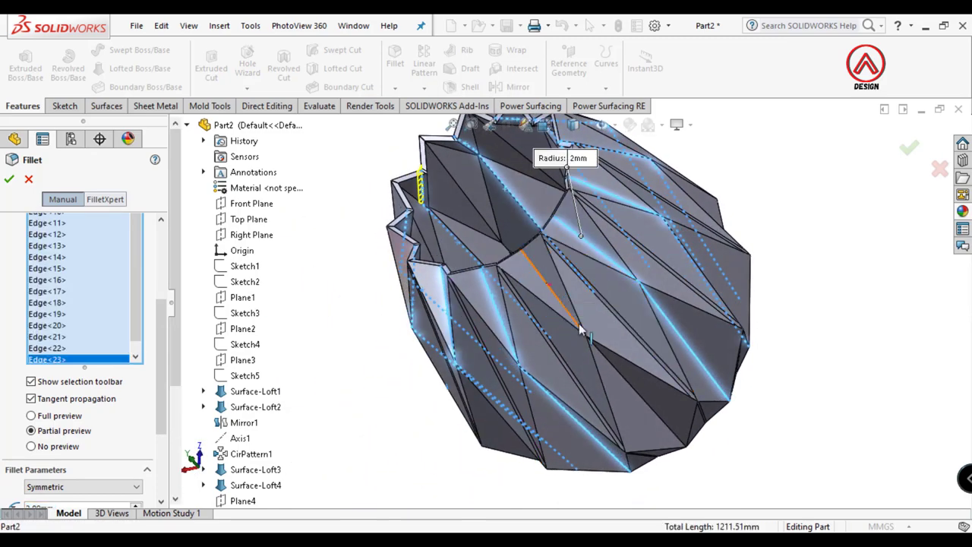
click(579, 329)
middle_drag(605, 365, 76, 224)
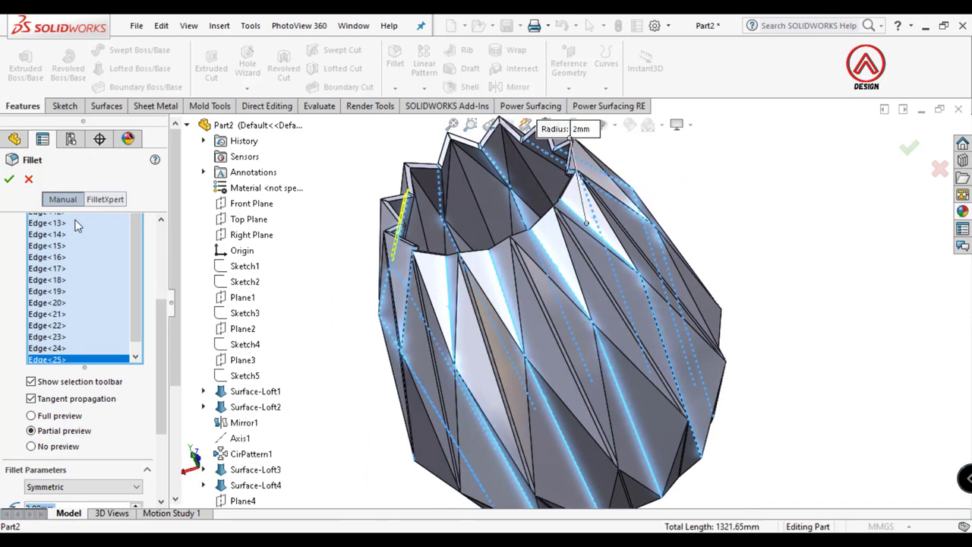
click(9, 180)
mouse_move(589, 323)
middle_down()
mouse_move(598, 278)
mouse_move(531, 185)
middle_up()
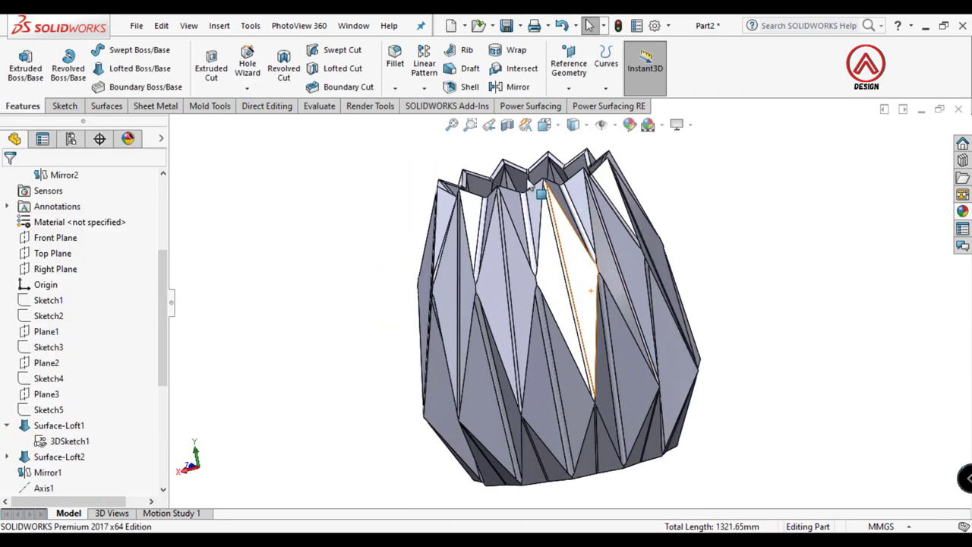
Start a new 1 mm fillet and add the first five fold edges of the vase
click(394, 57)
mouse_move(532, 294)
middle_down()
mouse_move(511, 321)
mouse_move(532, 313)
middle_up()
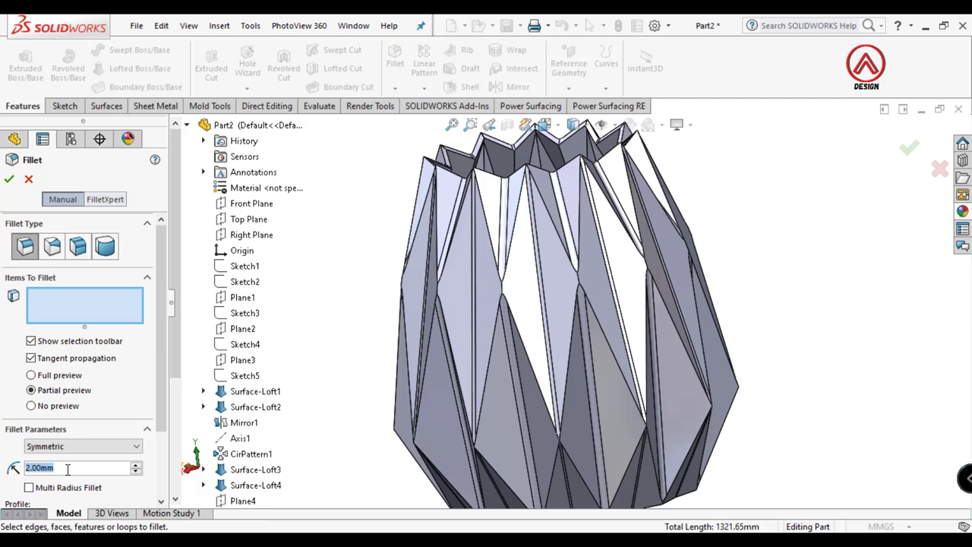
text(1)
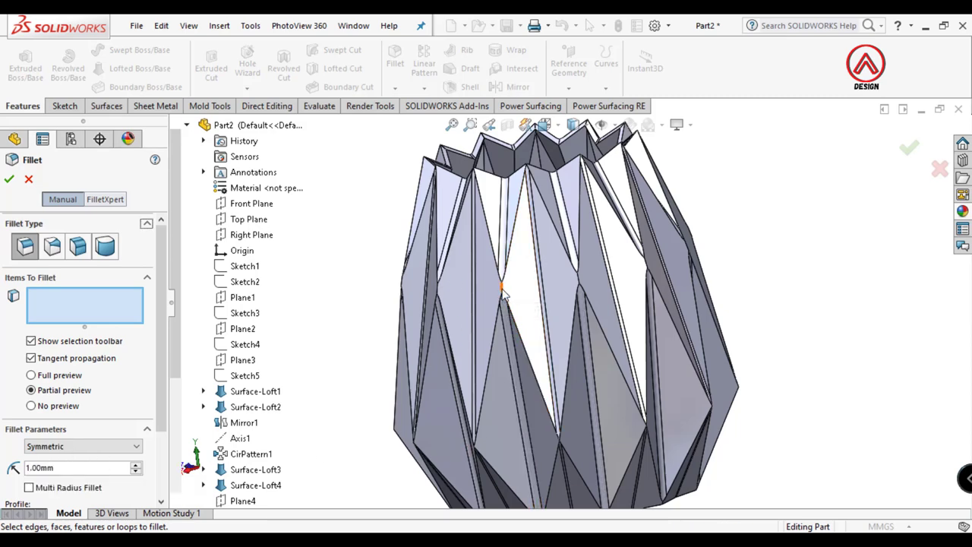
click(502, 292)
click(622, 290)
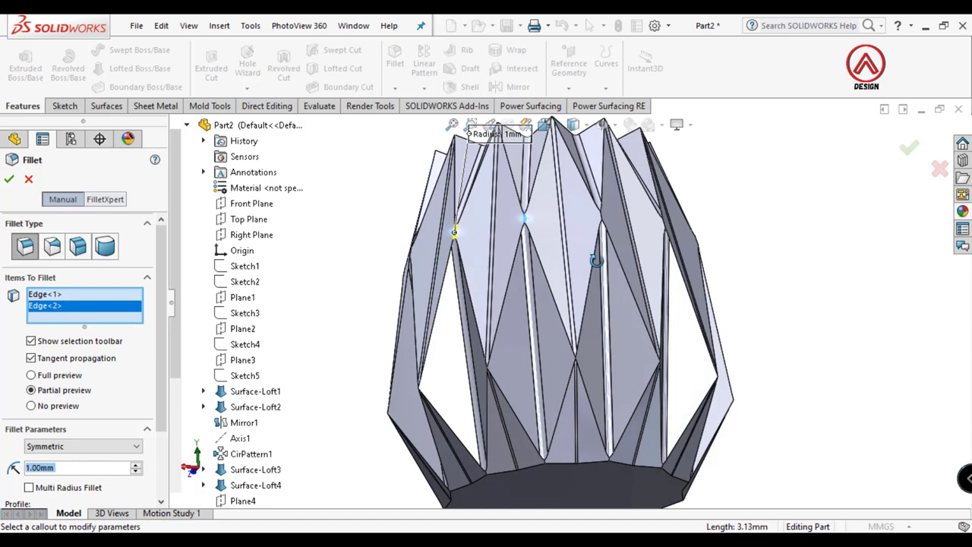
scroll(553, 325, down, 3)
click(511, 276)
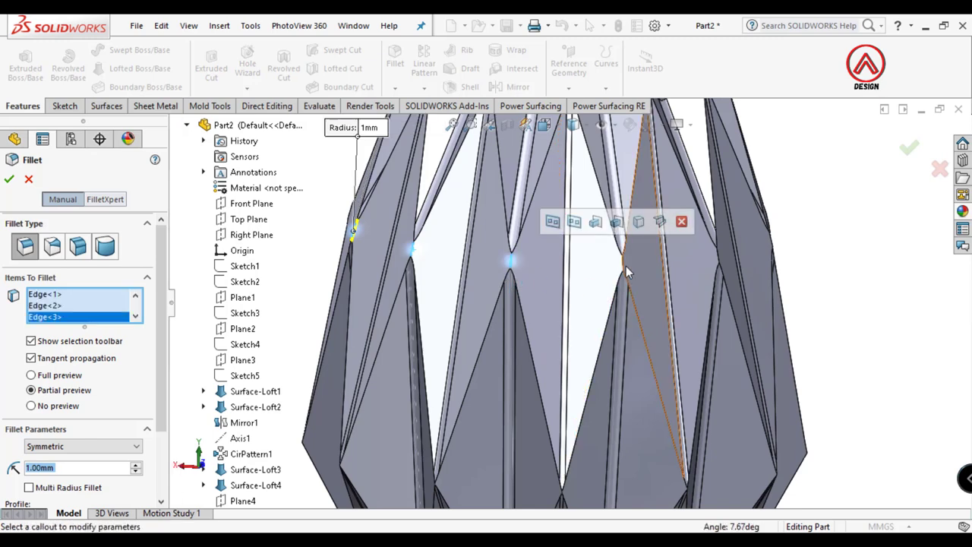
click(621, 267)
click(720, 261)
Add seven more fold edges, bringing the 1 mm fillet to 12 selected edges
scroll(679, 316, up, 3)
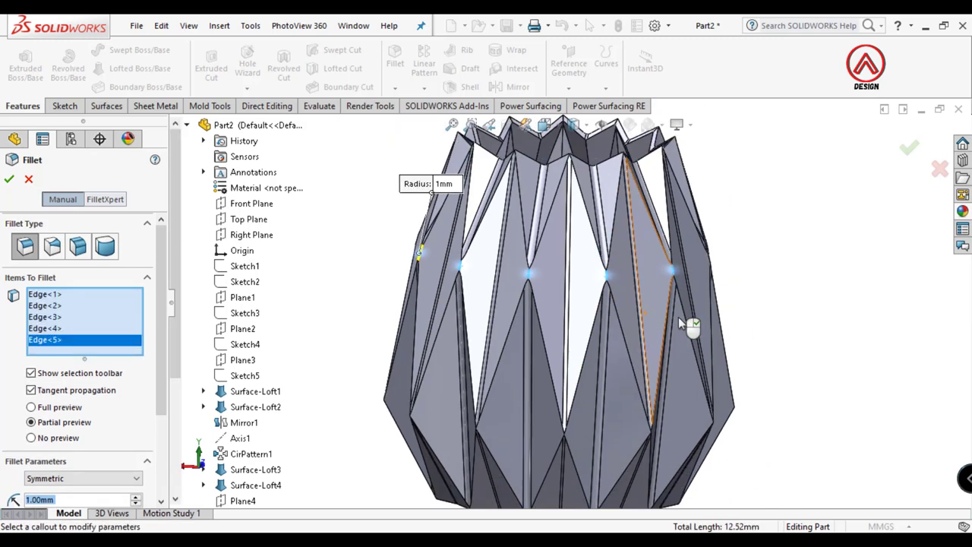
middle_drag(679, 317, 515, 302)
click(513, 301)
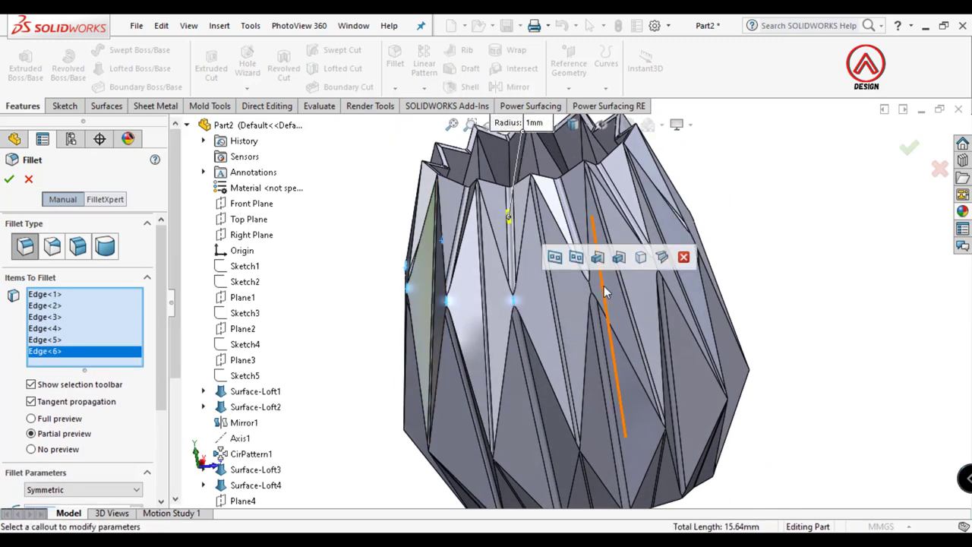
click(592, 291)
middle_drag(592, 291, 653, 279)
scroll(653, 279, up, 3)
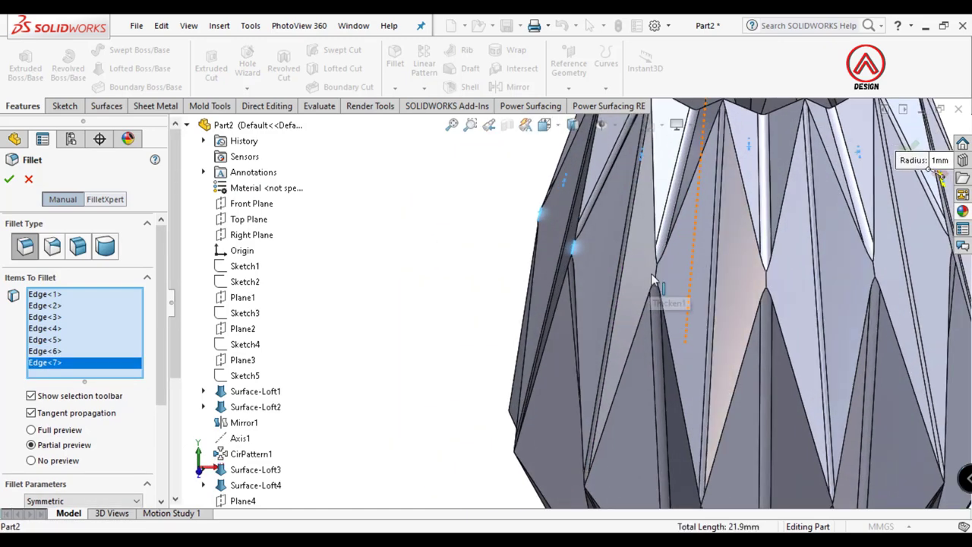
click(657, 277)
click(767, 287)
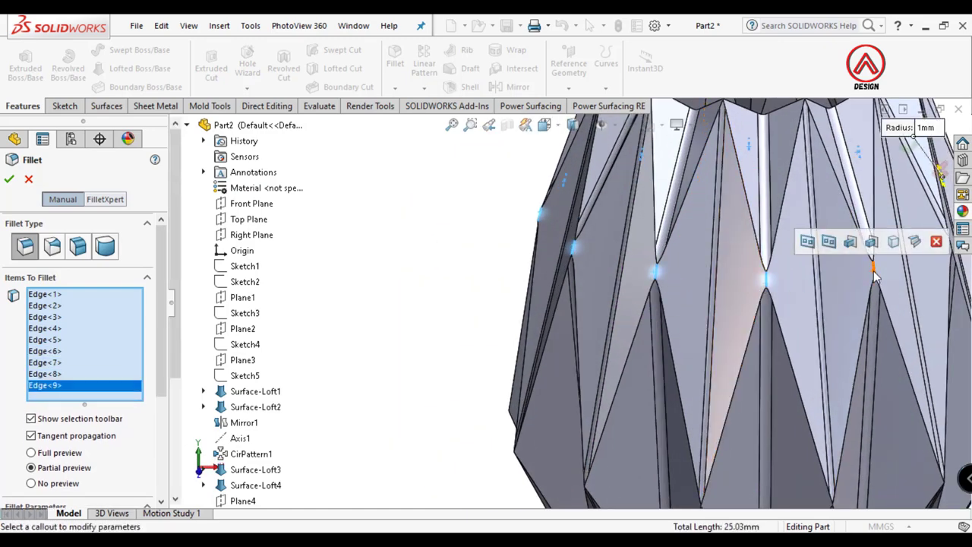
click(796, 241)
scroll(825, 336, down, 3)
middle_drag(824, 337, 723, 336)
scroll(604, 308, up, 3)
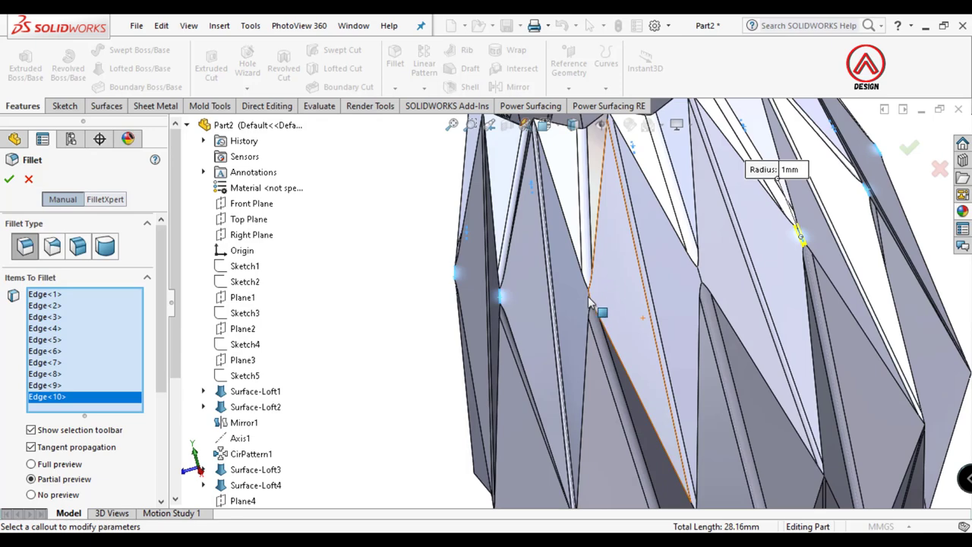
click(592, 302)
scroll(603, 307, down, 3)
click(730, 344)
Add the short edges at the rim corners, peaks and tip to the 1 mm fillet
middle_drag(730, 344, 622, 213)
scroll(622, 213, up, 2)
scroll(570, 243, up, 2)
scroll(493, 269, up, 2)
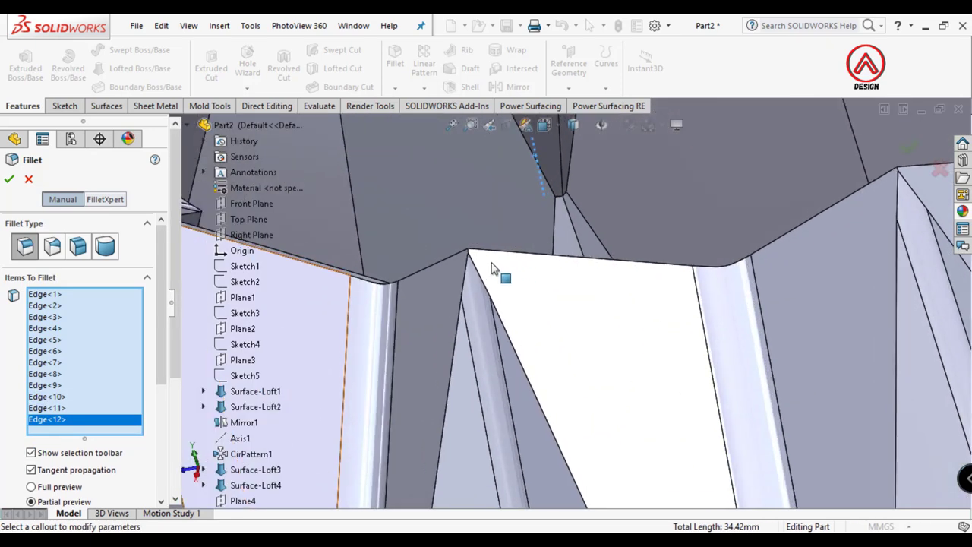
scroll(493, 267, up, 2)
click(465, 273)
scroll(465, 273, down, 2)
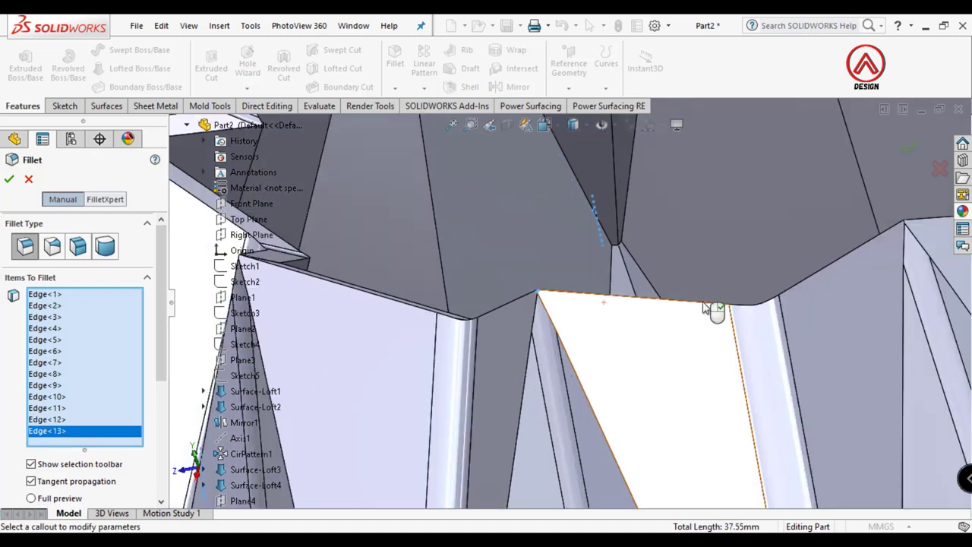
scroll(433, 303, up, 2)
middle_drag(464, 239, 440, 246)
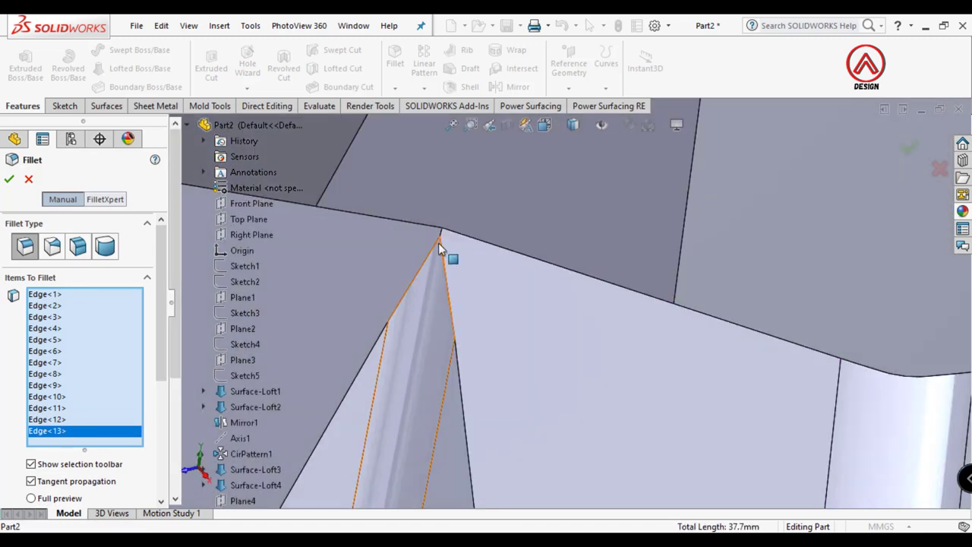
click(441, 241)
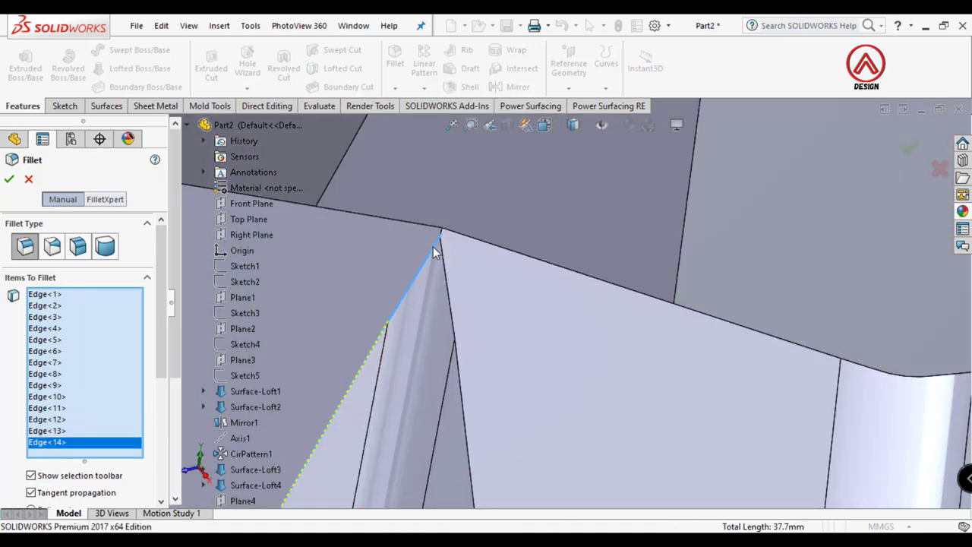
click(439, 240)
scroll(445, 258, down, 2)
scroll(496, 311, down, 2)
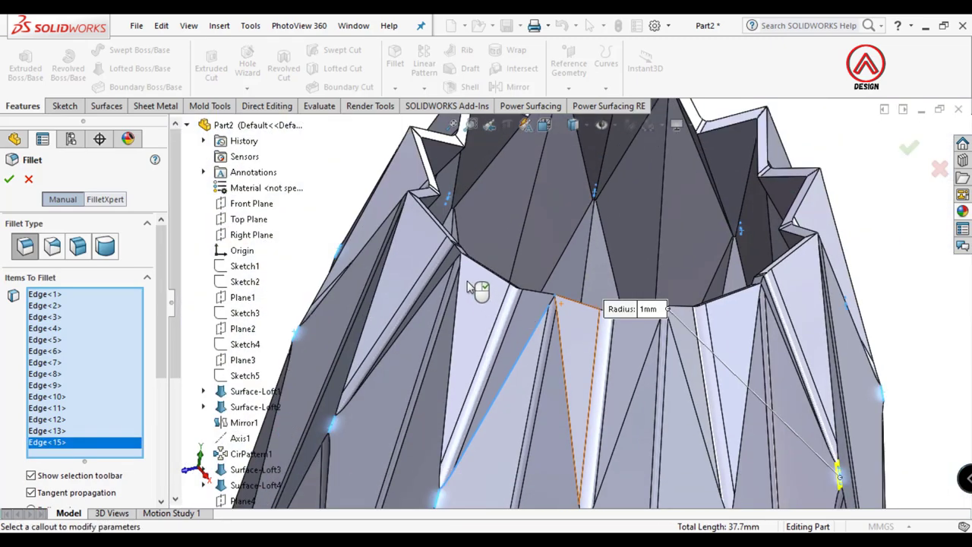
scroll(469, 284, down, 3)
scroll(488, 251, down, 3)
click(500, 252)
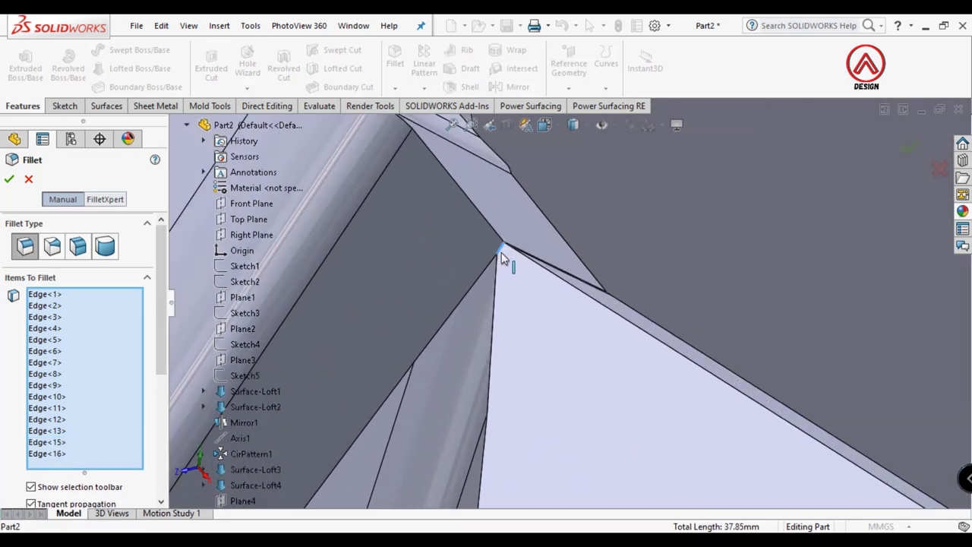
scroll(505, 261, up, 2)
scroll(493, 270, up, 2)
scroll(532, 244, up, 2)
scroll(535, 250, down, 3)
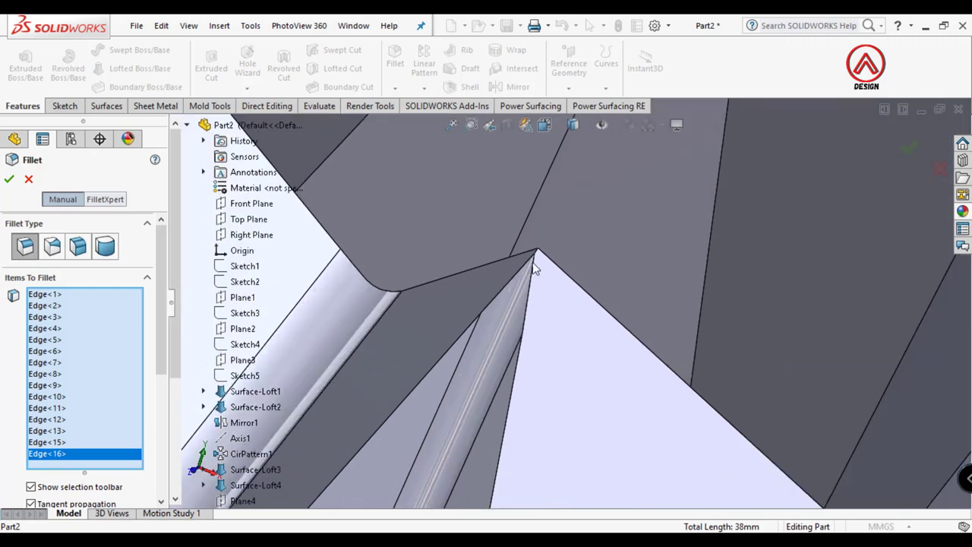
click(538, 262)
scroll(541, 274, up, 3)
scroll(537, 269, down, 3)
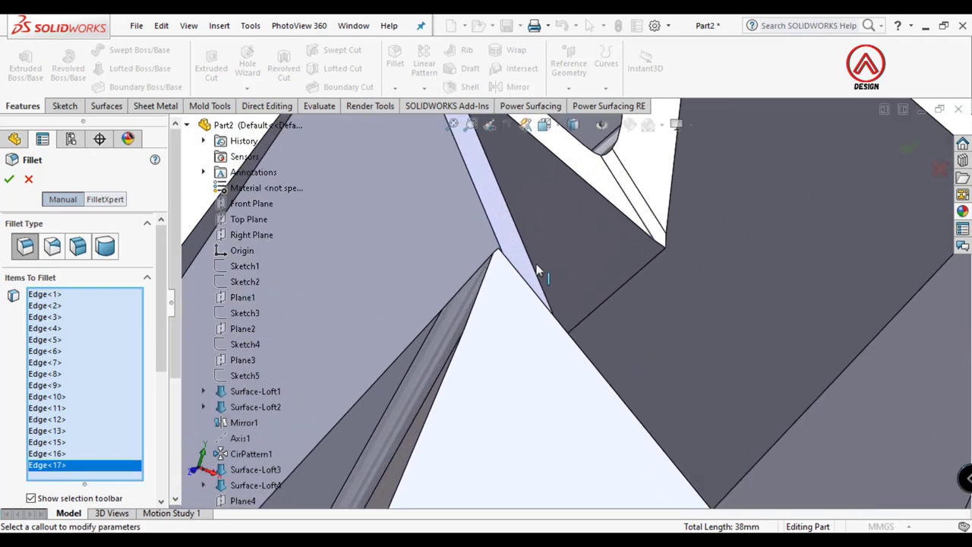
click(497, 254)
scroll(521, 278, up, 3)
scroll(488, 282, down, 2)
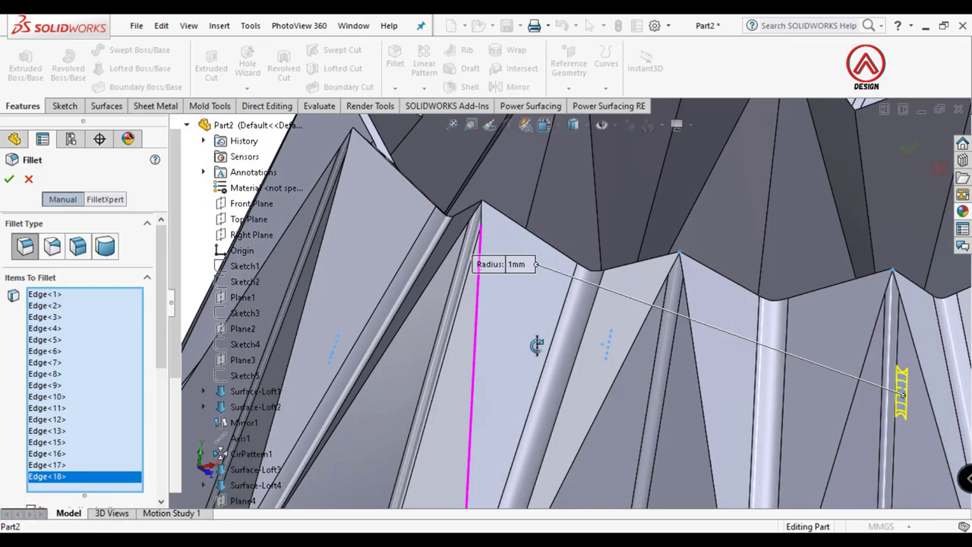
scroll(538, 342, down, 2)
scroll(532, 259, down, 2)
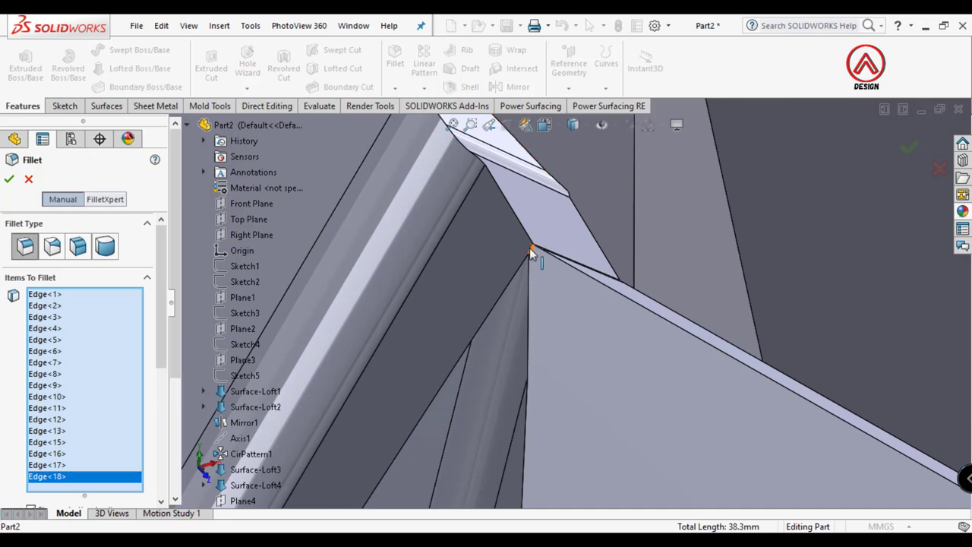
click(530, 249)
mouse_move(530, 248)
middle_down()
mouse_move(524, 201)
mouse_move(679, 243)
mouse_move(619, 264)
mouse_move(483, 205)
mouse_move(514, 249)
mouse_move(521, 217)
mouse_move(520, 271)
mouse_move(559, 313)
mouse_move(718, 394)
mouse_move(586, 316)
mouse_move(596, 292)
mouse_move(574, 328)
mouse_move(463, 259)
mouse_move(482, 347)
mouse_move(471, 213)
mouse_move(554, 298)
mouse_move(605, 298)
mouse_move(582, 314)
mouse_move(554, 299)
mouse_move(557, 326)
mouse_move(516, 288)
mouse_move(536, 246)
mouse_move(529, 251)
middle_up()
Add the short vertex edges around the rim and show the full fillet preview
click(619, 267)
click(596, 293)
click(611, 295)
scroll(556, 327, down, 5)
click(524, 285)
click(529, 255)
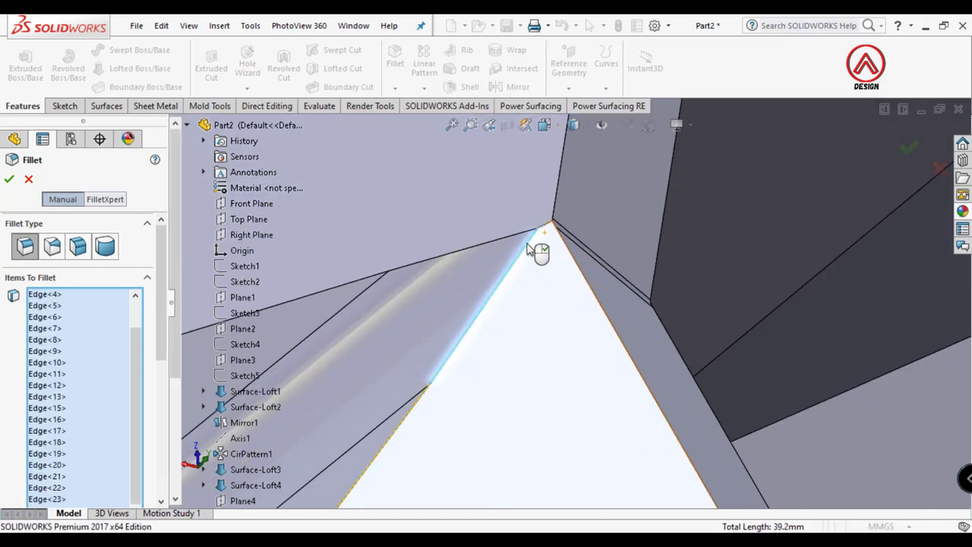
click(529, 249)
scroll(543, 231, up, 3)
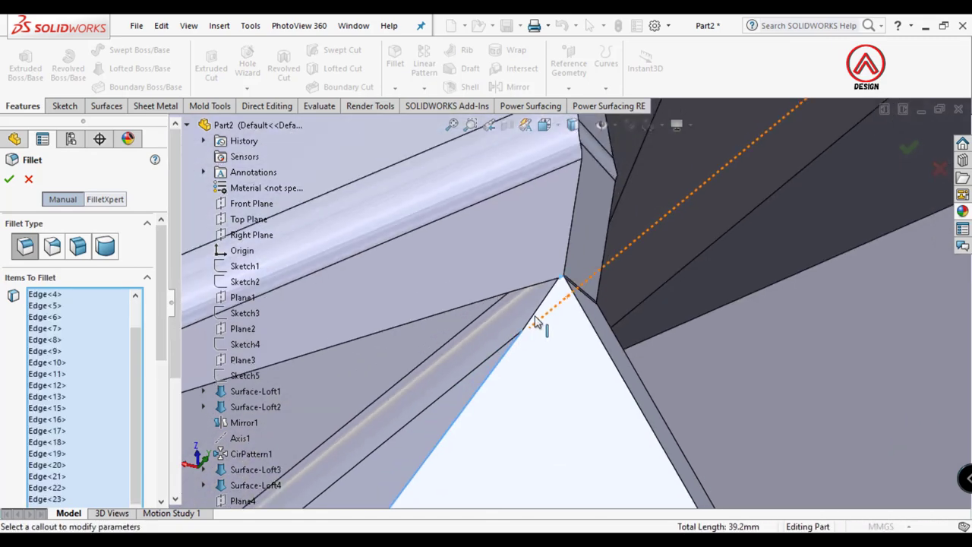
mouse_move(539, 326)
middle_down()
mouse_move(560, 178)
mouse_move(283, 313)
middle_up()
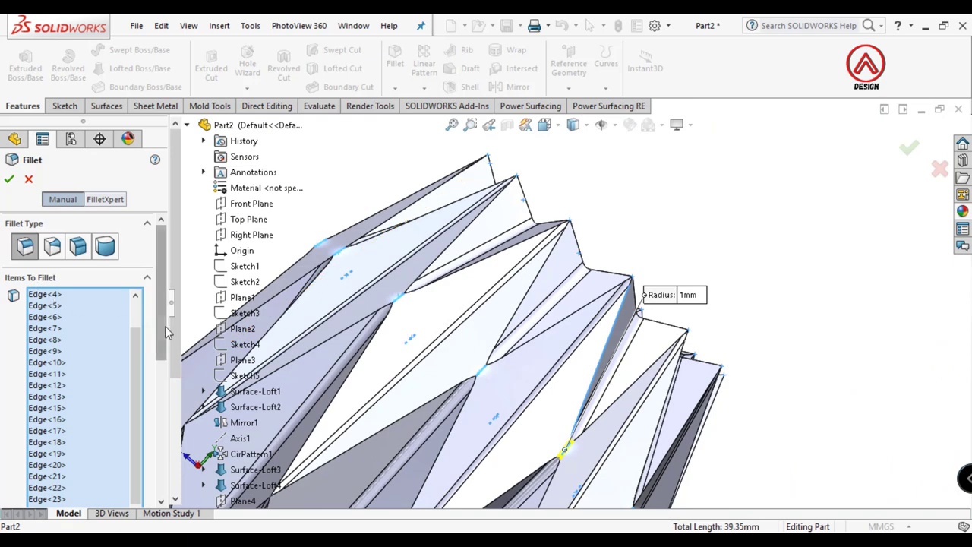
scroll(48, 306, down, 5)
click(30, 282)
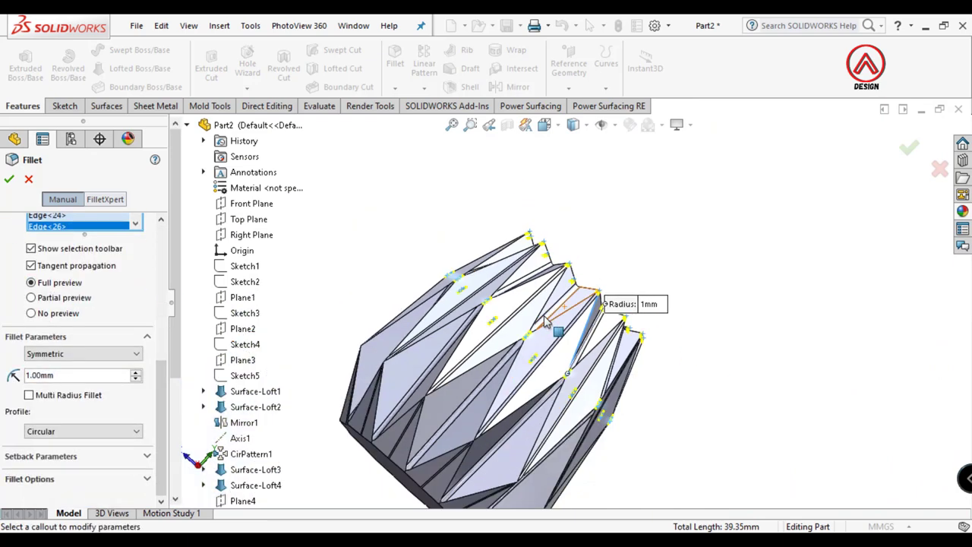
From a side view, add the short edges at the lower fold tips to the fillet
scroll(524, 319, up, 3)
middle_drag(524, 319, 523, 386)
scroll(523, 386, down, 3)
scroll(523, 381, down, 3)
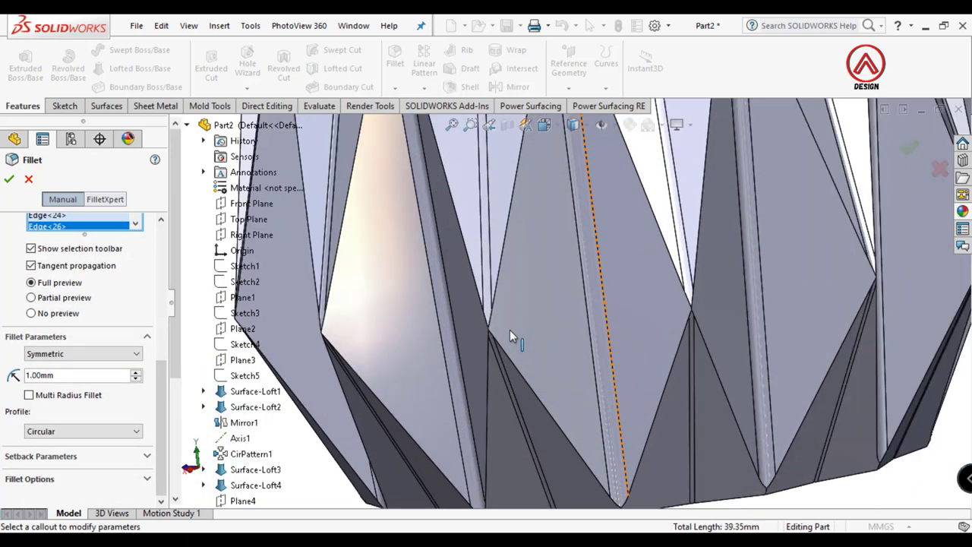
scroll(510, 330, down, 3)
scroll(496, 323, down, 2)
click(505, 321)
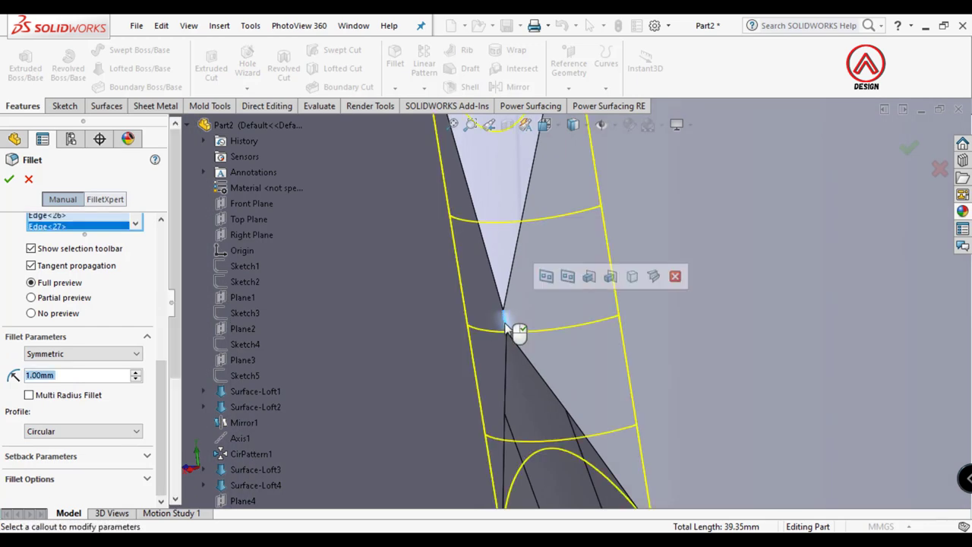
scroll(516, 322, up, 2)
scroll(521, 304, up, 3)
scroll(528, 298, down, 4)
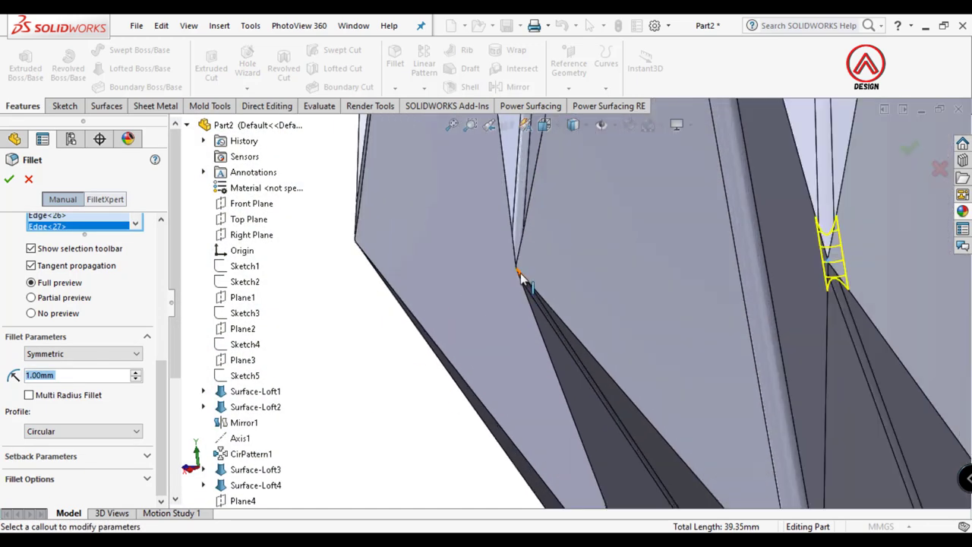
scroll(520, 275, down, 2)
scroll(524, 280, down, 1)
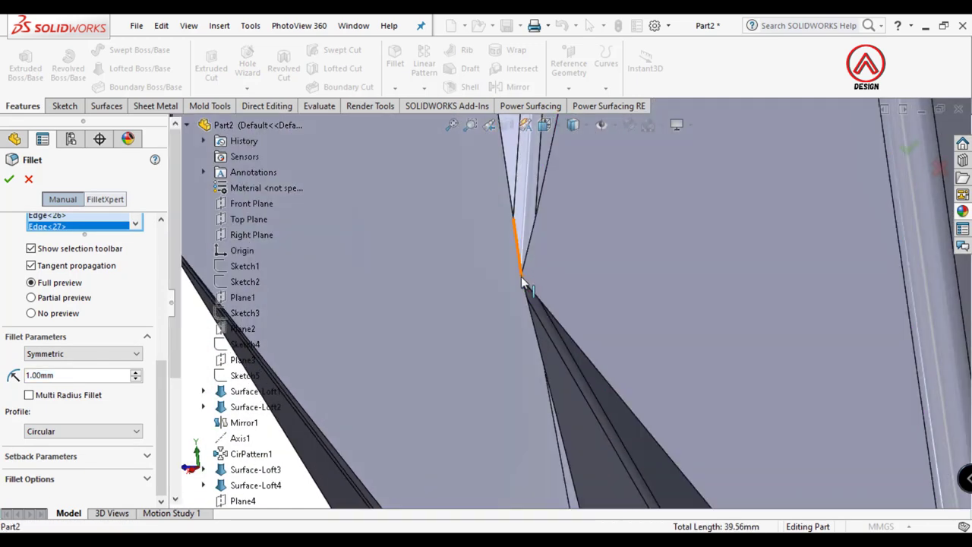
click(523, 279)
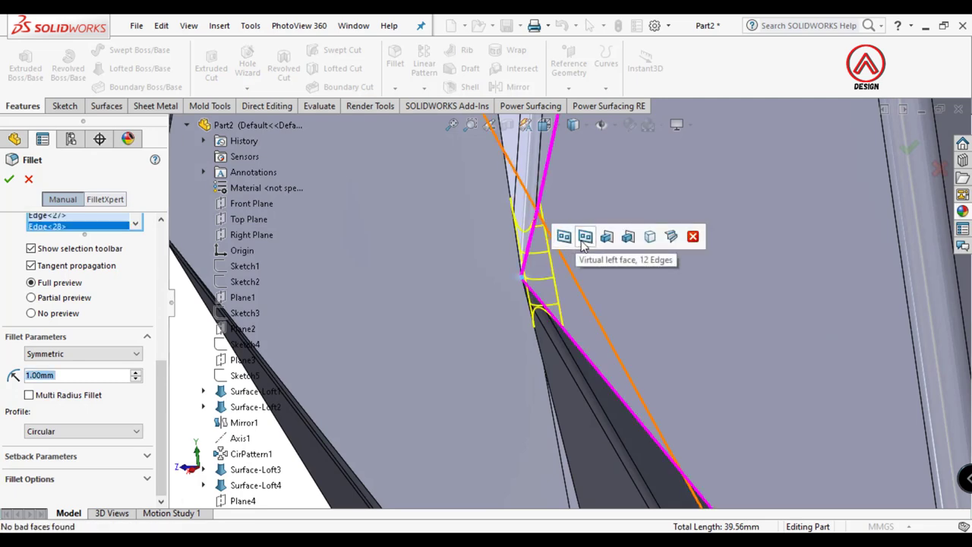
scroll(492, 292, up, 2)
scroll(494, 289, up, 2)
scroll(459, 280, down, 3)
scroll(459, 280, down, 2)
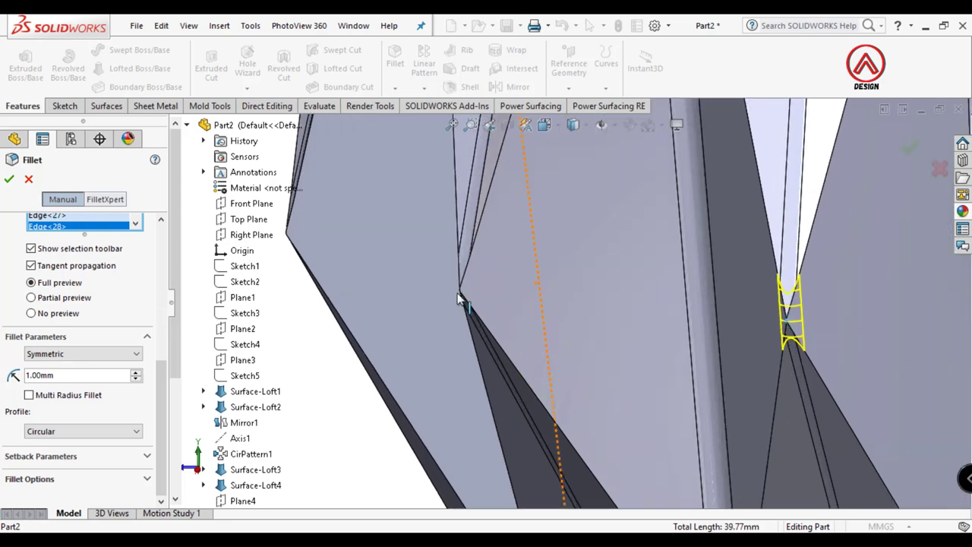
scroll(435, 289, down, 1)
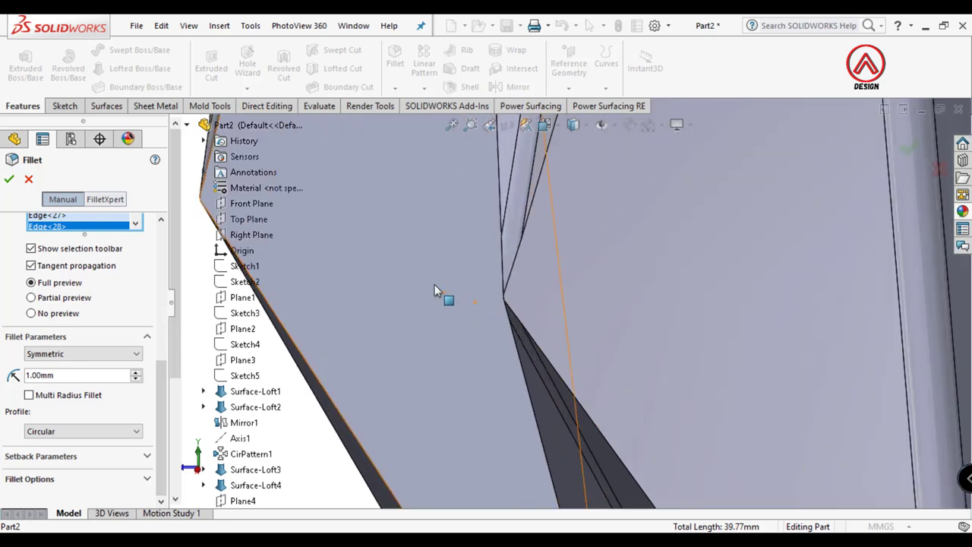
click(503, 302)
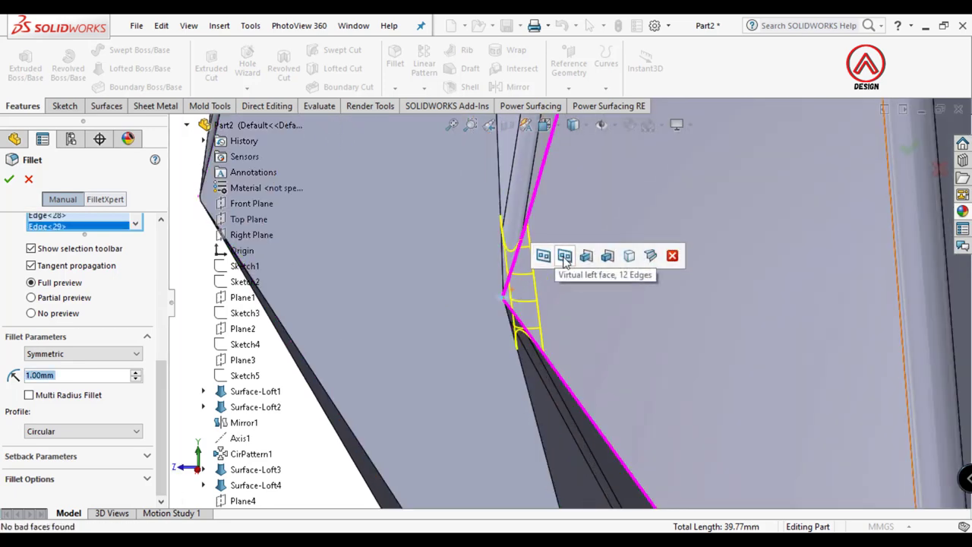
scroll(500, 329, up, 5)
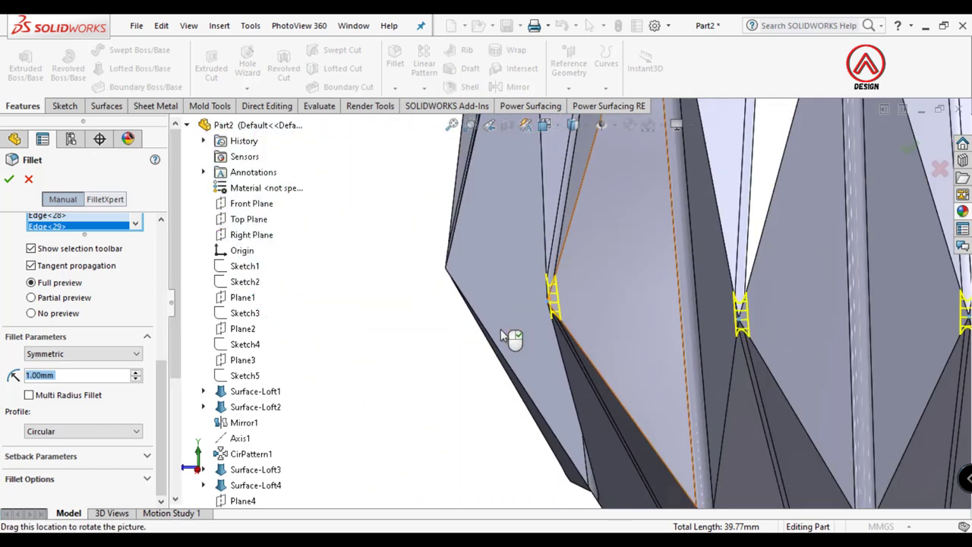
scroll(528, 300, down, 2)
scroll(461, 285, down, 3)
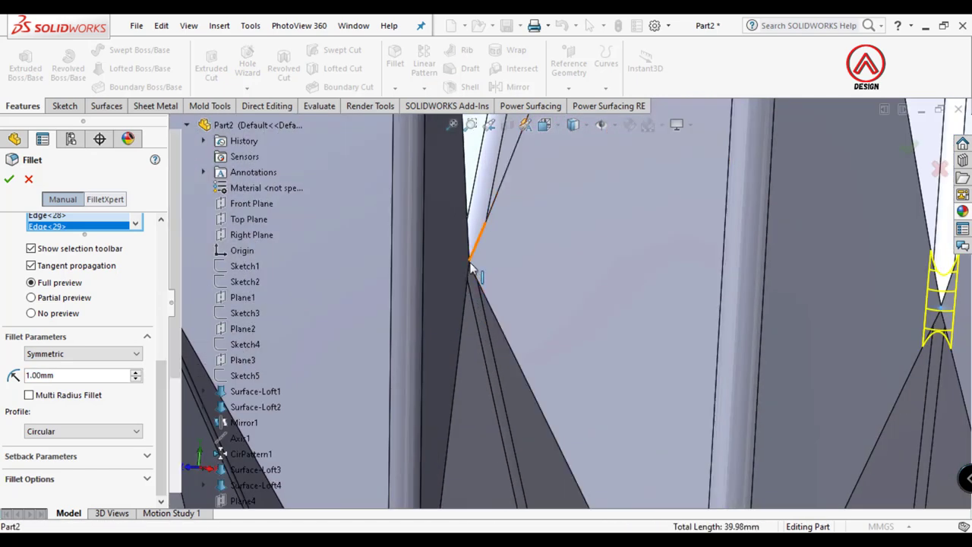
scroll(478, 270, down, 2)
scroll(497, 275, down, 2)
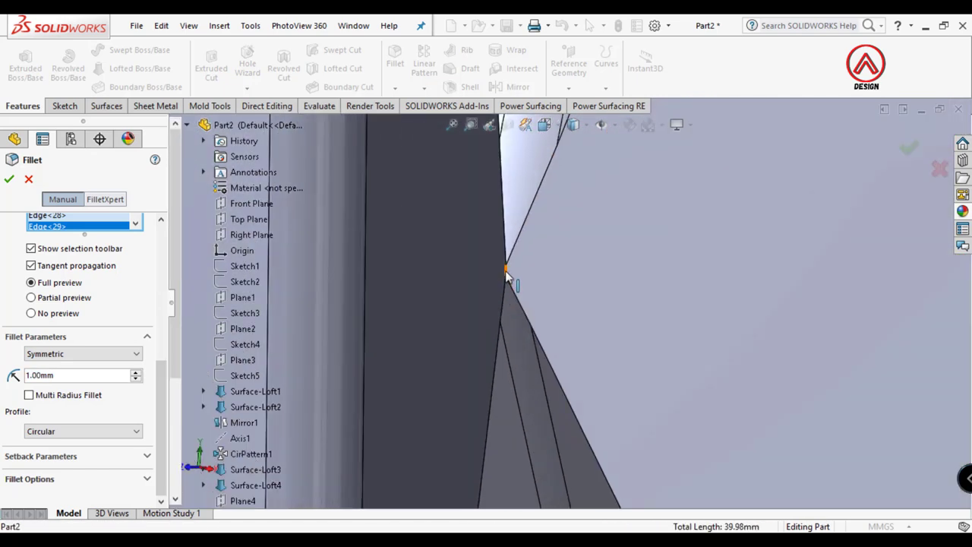
click(507, 274)
scroll(547, 289, up, 2)
scroll(471, 283, up, 3)
scroll(576, 318, down, 3)
scroll(610, 341, down, 2)
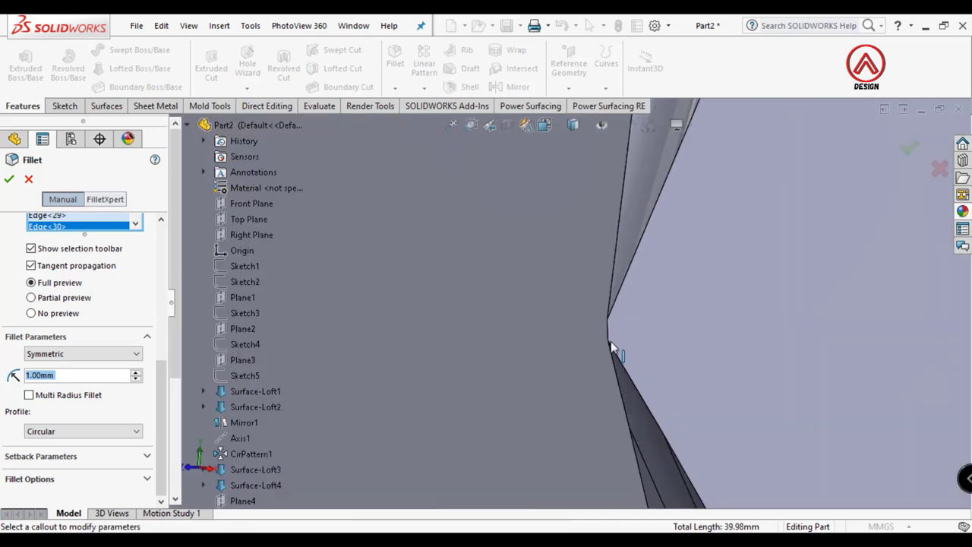
click(610, 334)
scroll(577, 322, up, 3)
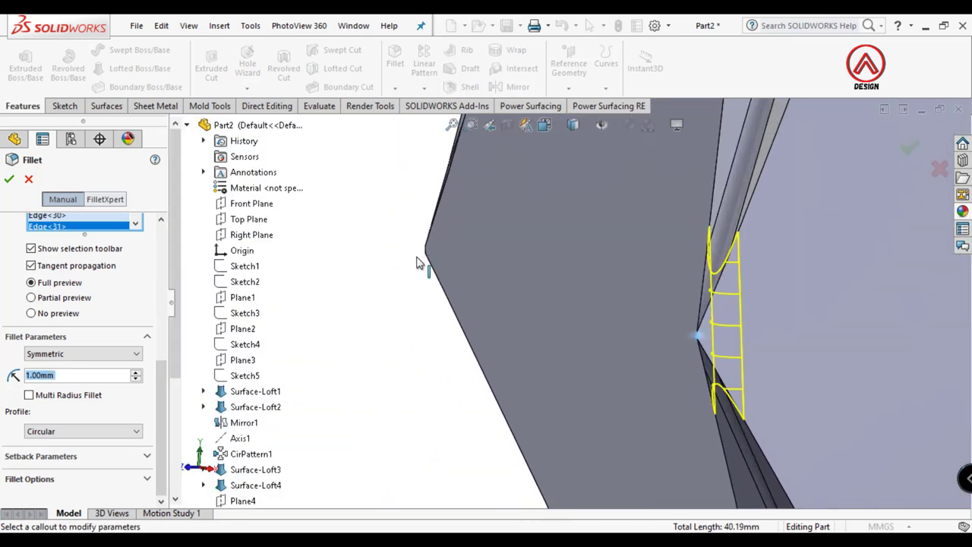
scroll(479, 258, down, 3)
Add the remaining vertex fold edges, bringing the 1 mm fillet to 38 edges
mouse_move(480, 260)
middle_down()
mouse_move(506, 239)
mouse_move(472, 225)
middle_up()
scroll(513, 258, up, 2)
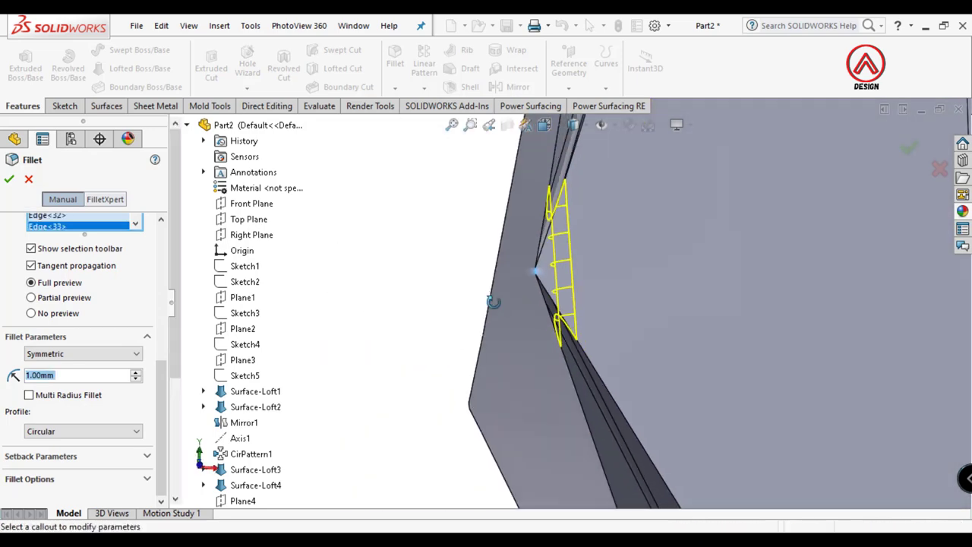
middle_drag(513, 258, 532, 400)
click(537, 357)
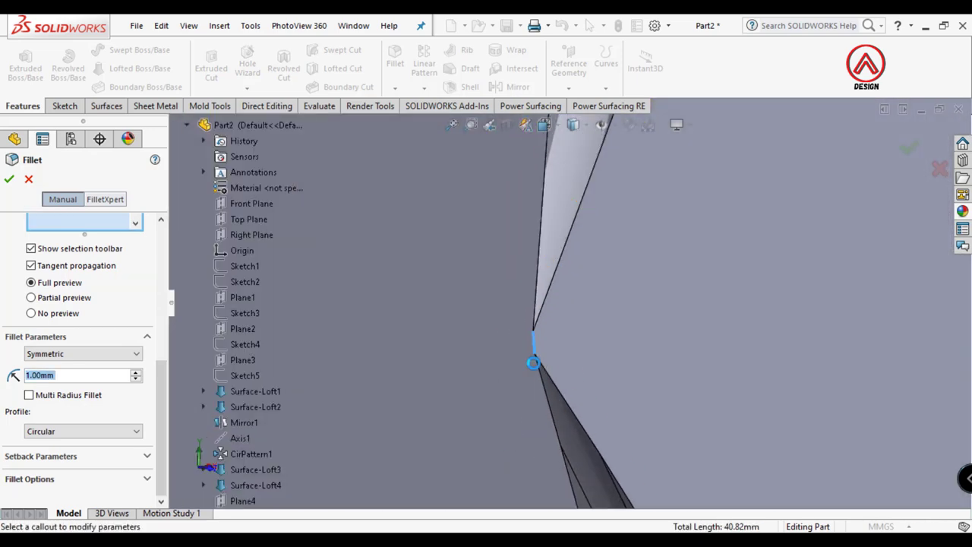
middle_drag(537, 356, 427, 280)
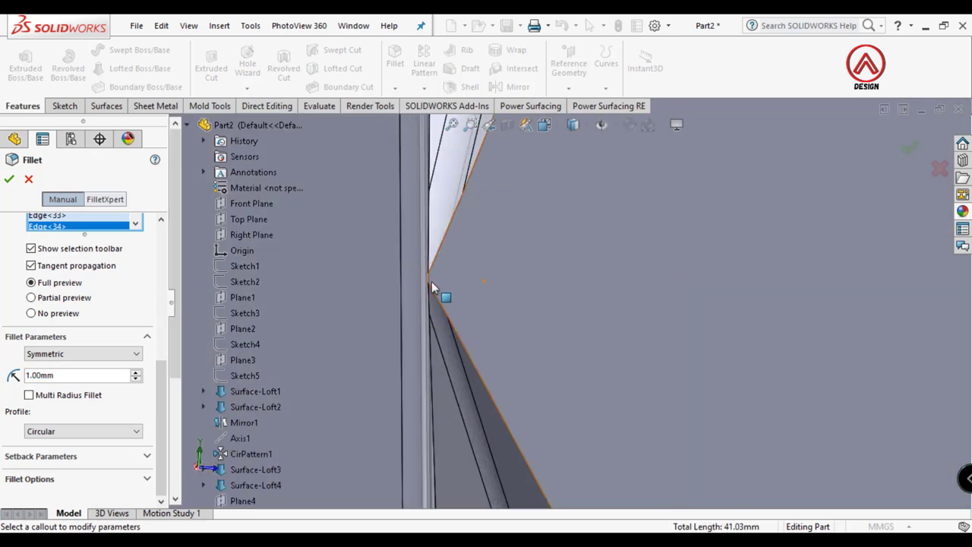
click(431, 287)
scroll(494, 327, up, 2)
mouse_move(495, 327)
middle_down()
mouse_move(477, 300)
mouse_move(481, 267)
mouse_move(560, 321)
mouse_move(801, 357)
middle_up()
click(807, 328)
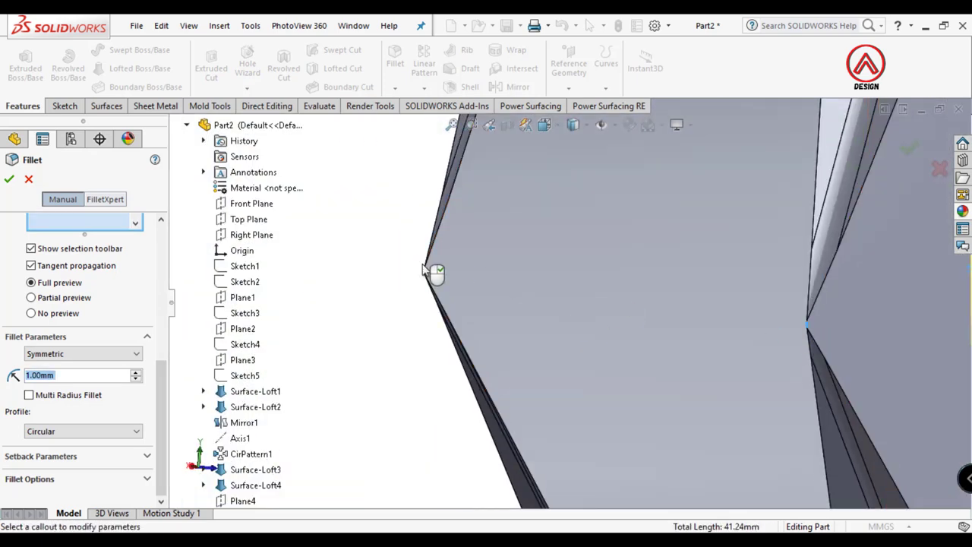
click(425, 277)
middle_drag(445, 311, 506, 341)
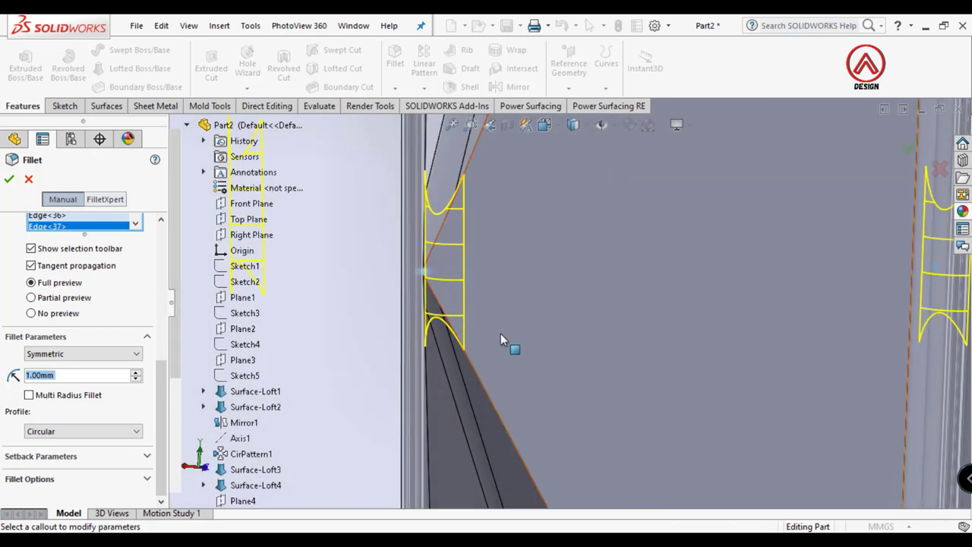
scroll(494, 330, up, 2)
scroll(477, 298, down, 2)
middle_drag(477, 299, 565, 298)
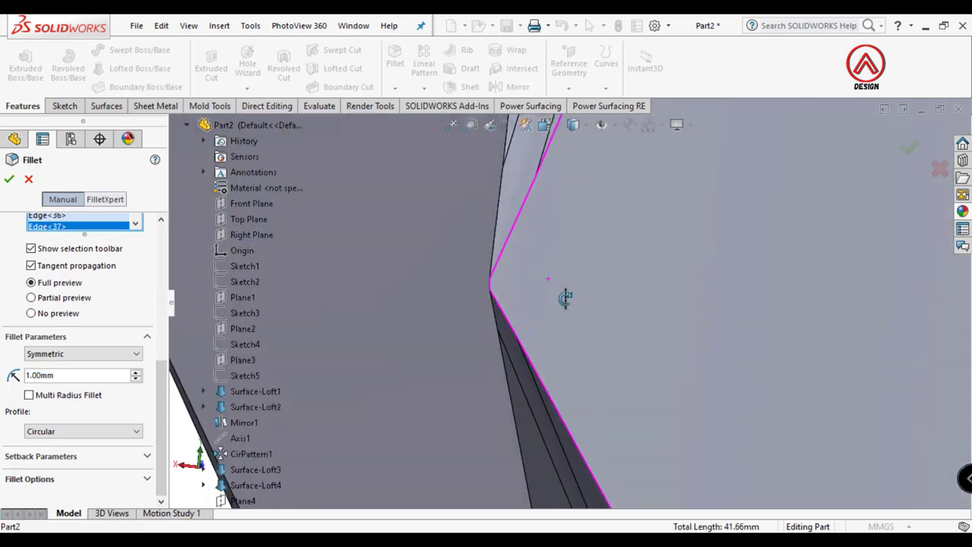
click(489, 291)
scroll(592, 398, up, 2)
scroll(622, 342, up, 2)
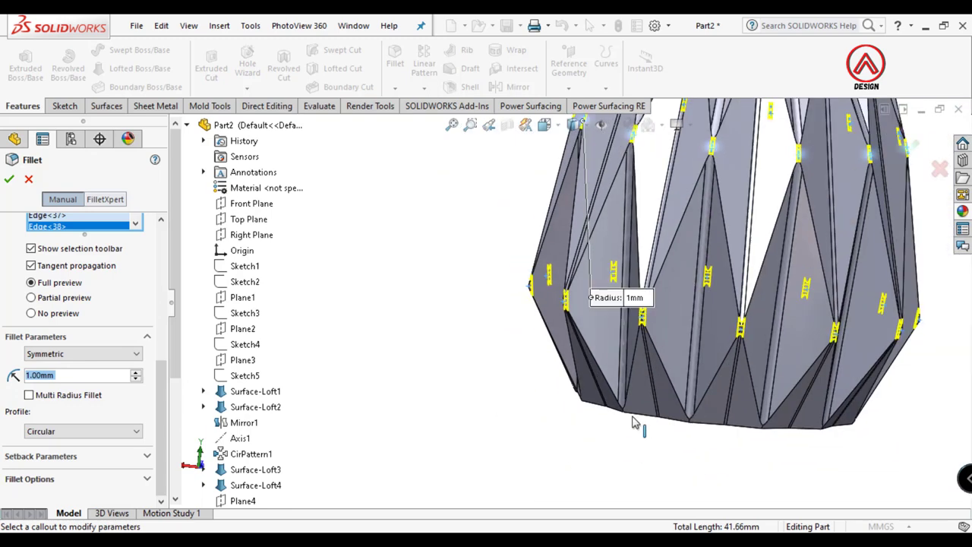
scroll(635, 403, down, 2)
scroll(634, 403, up, 1)
scroll(667, 317, up, 1)
scroll(733, 253, up, 1)
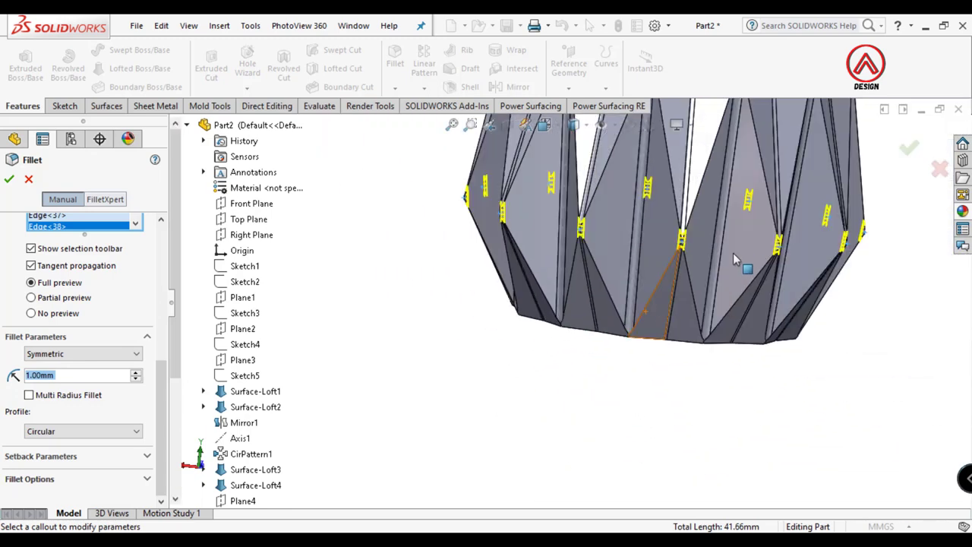
scroll(667, 288, down, 1)
scroll(620, 324, down, 1)
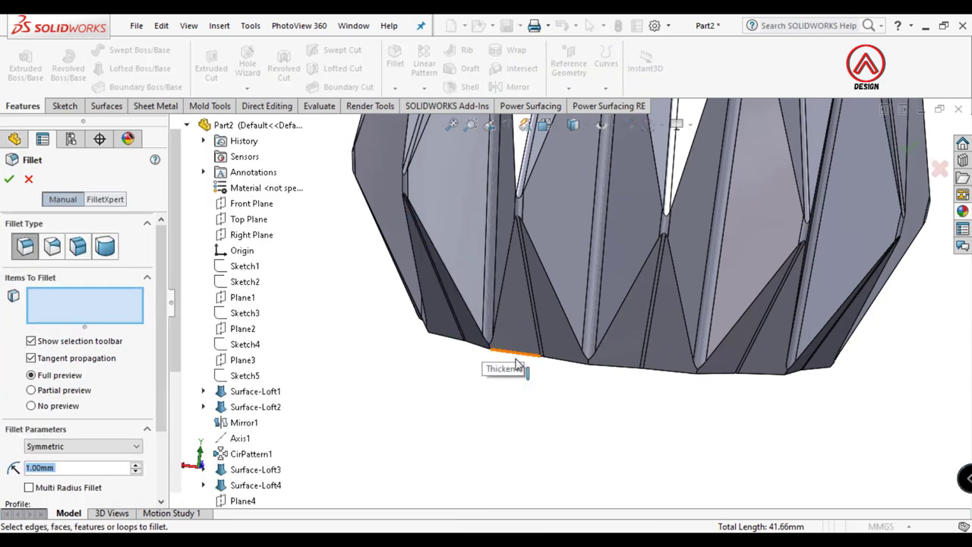
Apply a 2 mm fillet to the vase's bottom rim edge loop
click(497, 348)
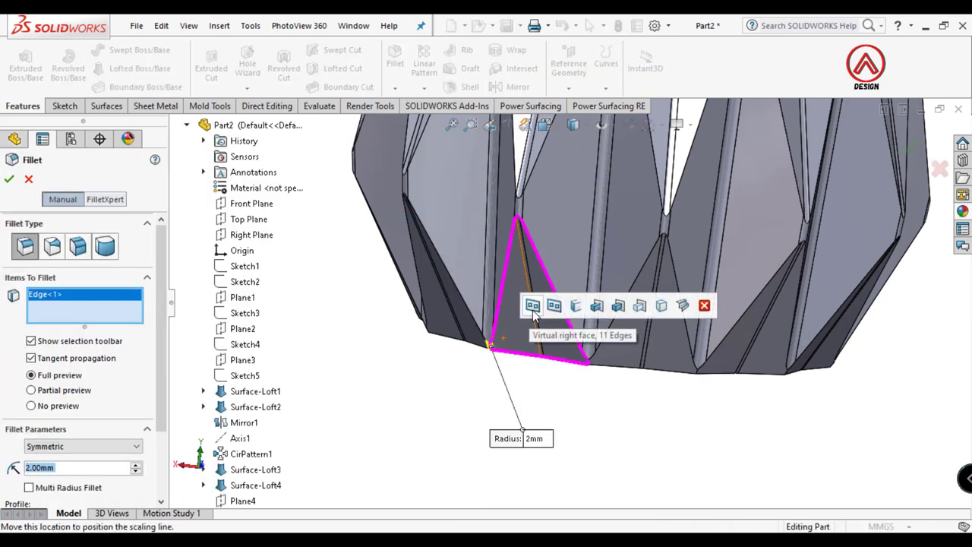
click(574, 307)
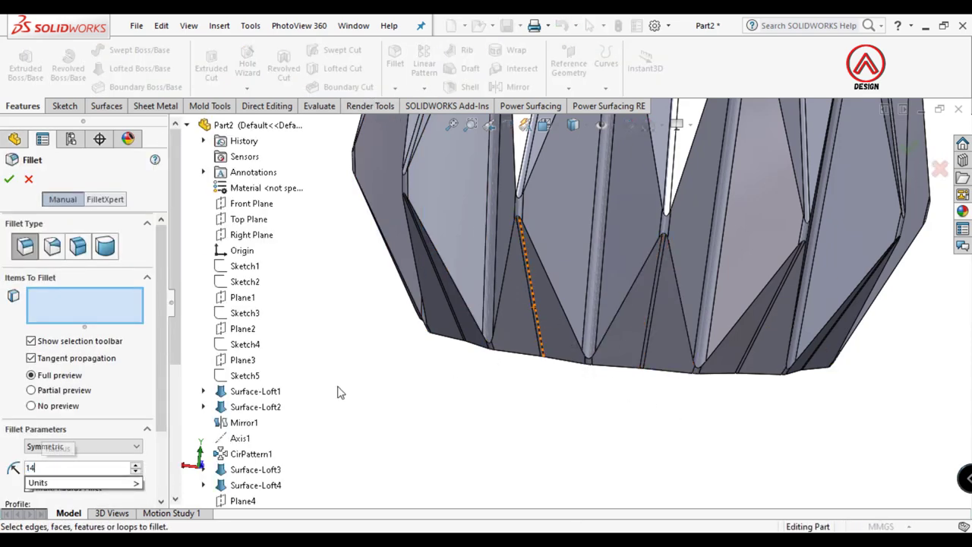
click(524, 357)
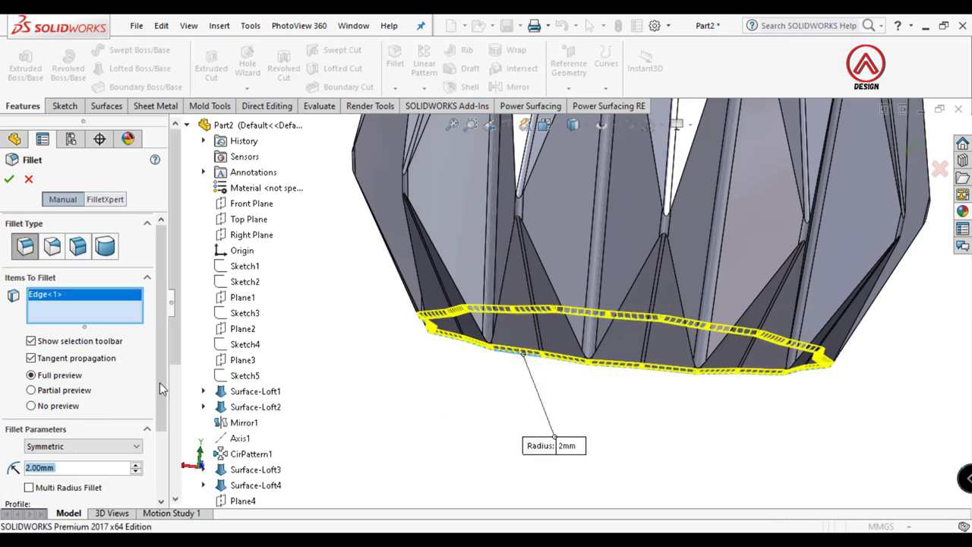
key(Return)
Start a 1 mm fillet and select three diagonal fold edge chains
click(395, 63)
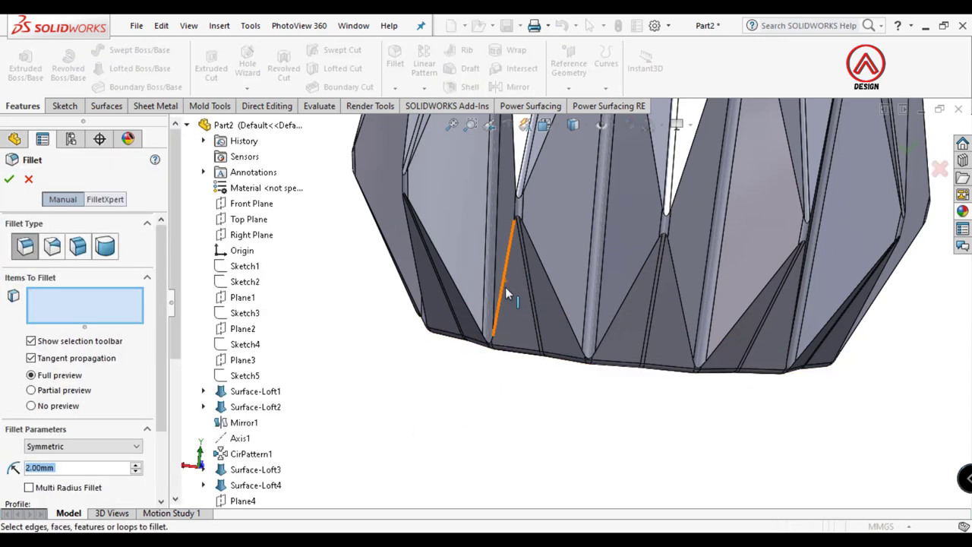
scroll(511, 311, up, 3)
text(1)
scroll(734, 325, down, 3)
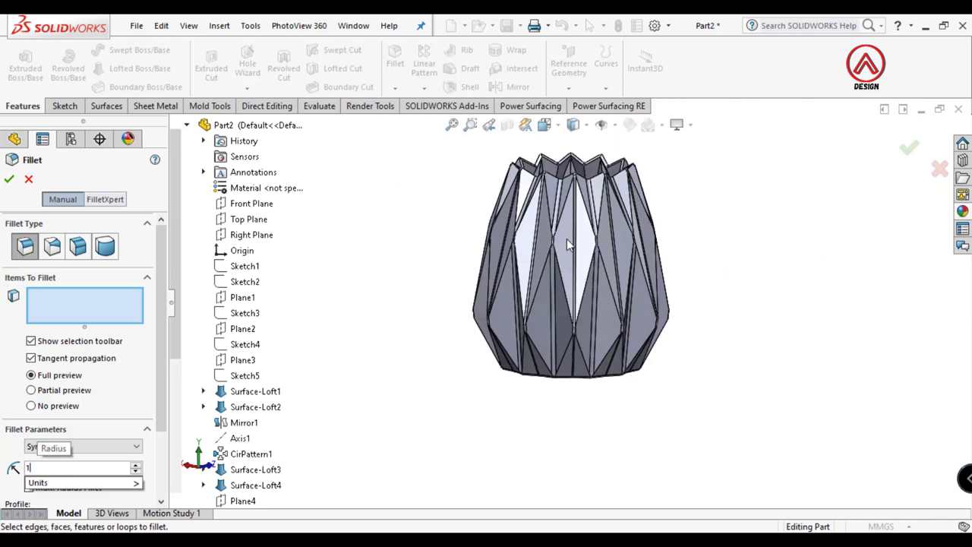
scroll(567, 239, up, 5)
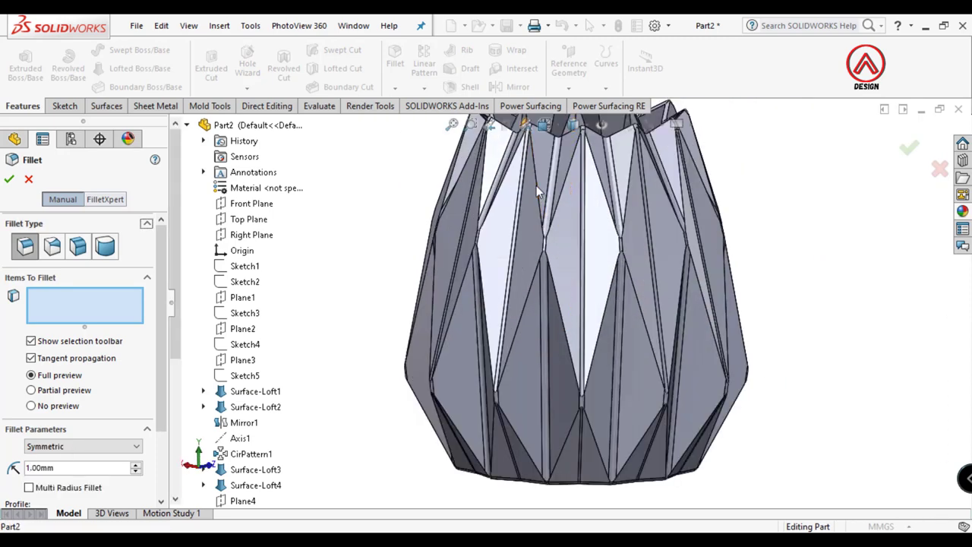
click(537, 192)
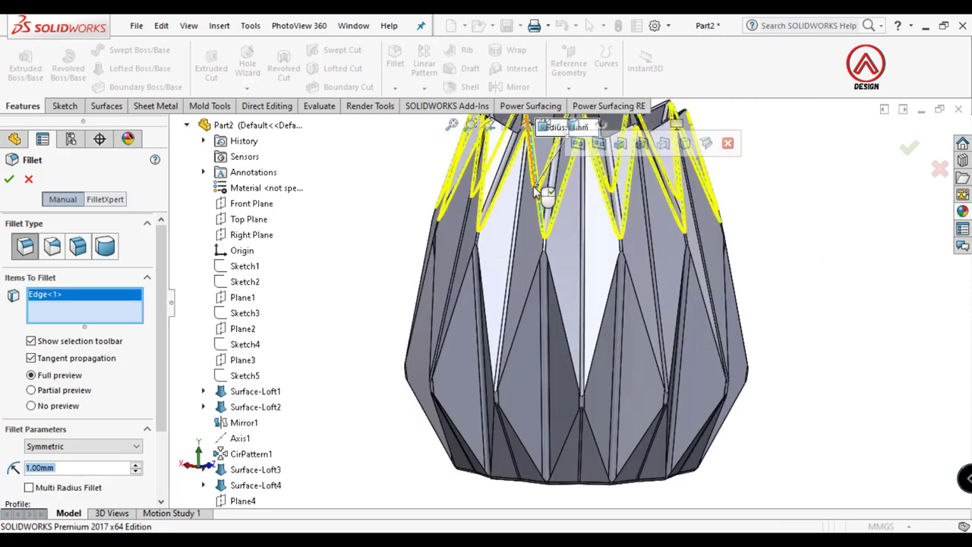
click(568, 353)
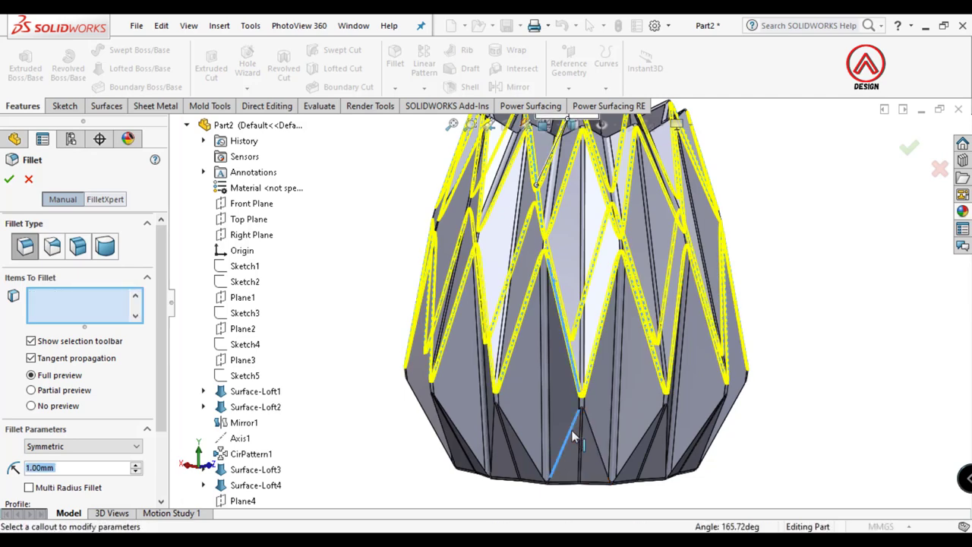
click(574, 436)
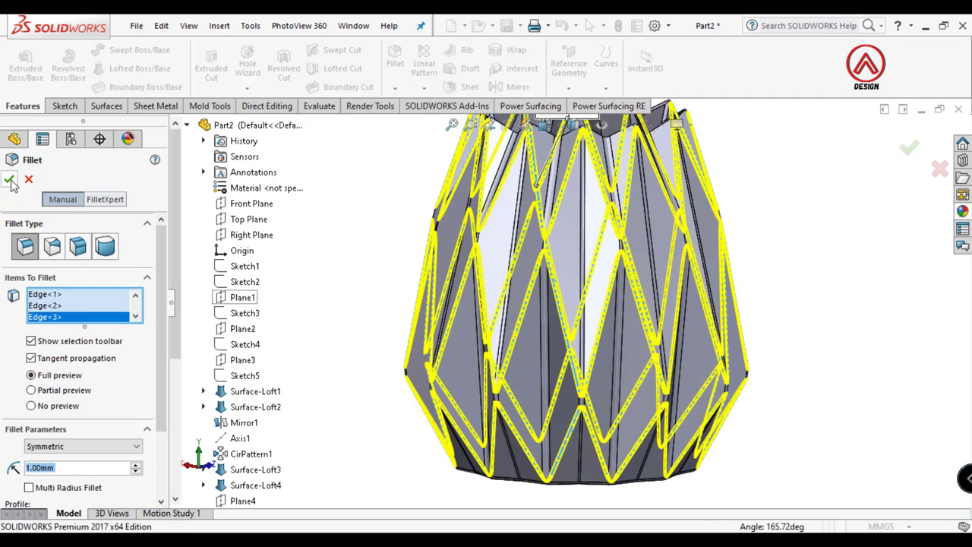
Finish the 1 mm fillet on the vase's sloping fold edges
middle_drag(720, 299, 485, 274)
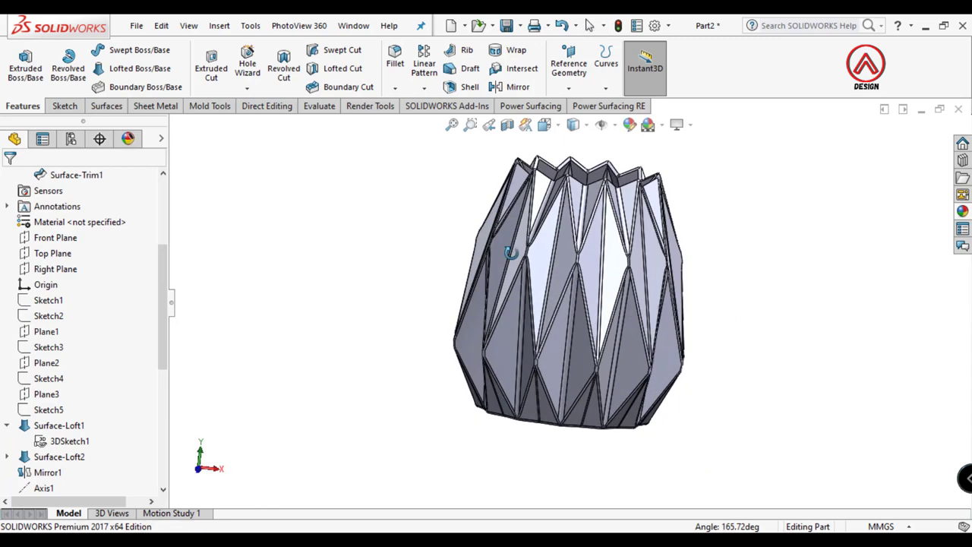
scroll(515, 186, down, 5)
scroll(516, 186, down, 3)
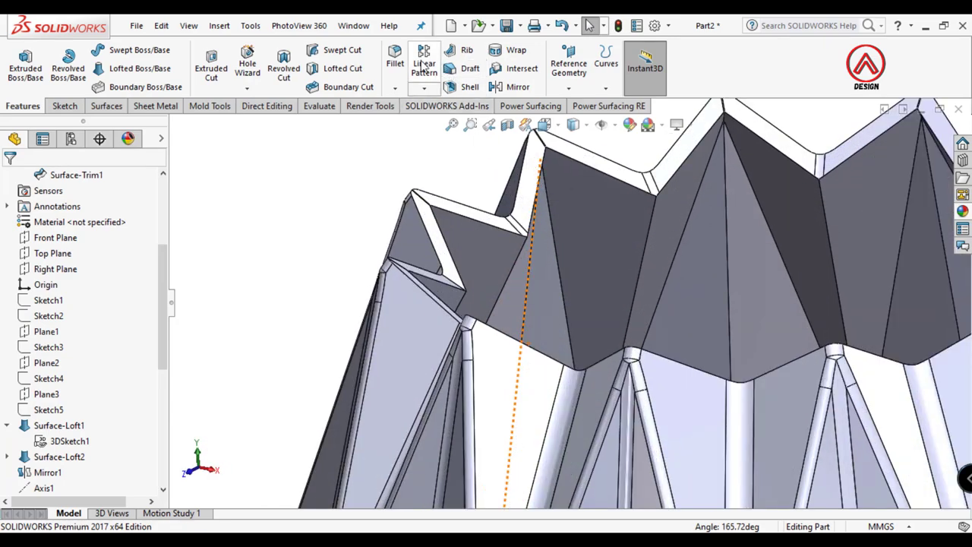
Start a new fillet and select the diagonal fold edges at the first several peaks and valleys
click(395, 57)
middle_drag(532, 289, 459, 281)
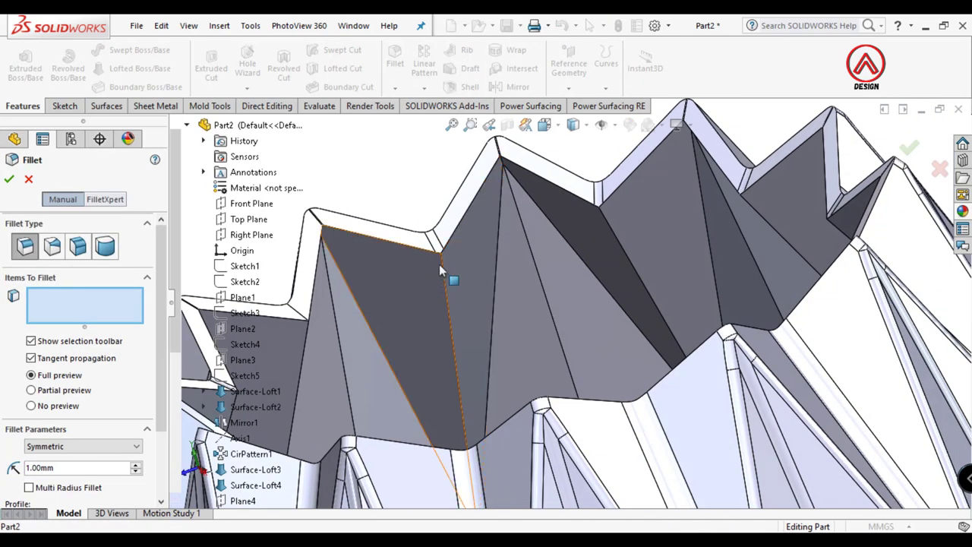
click(444, 265)
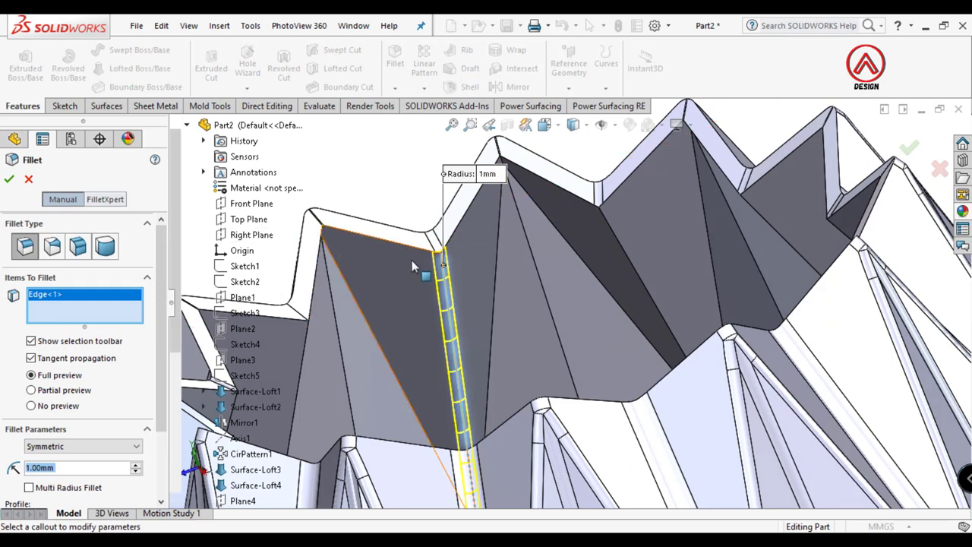
scroll(478, 255, down, 2)
scroll(521, 236, down, 4)
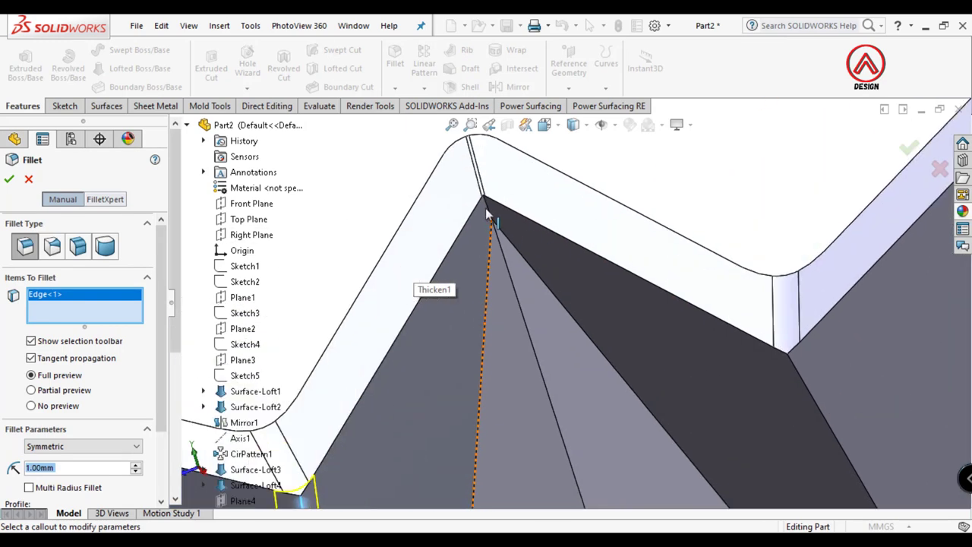
click(490, 213)
click(795, 369)
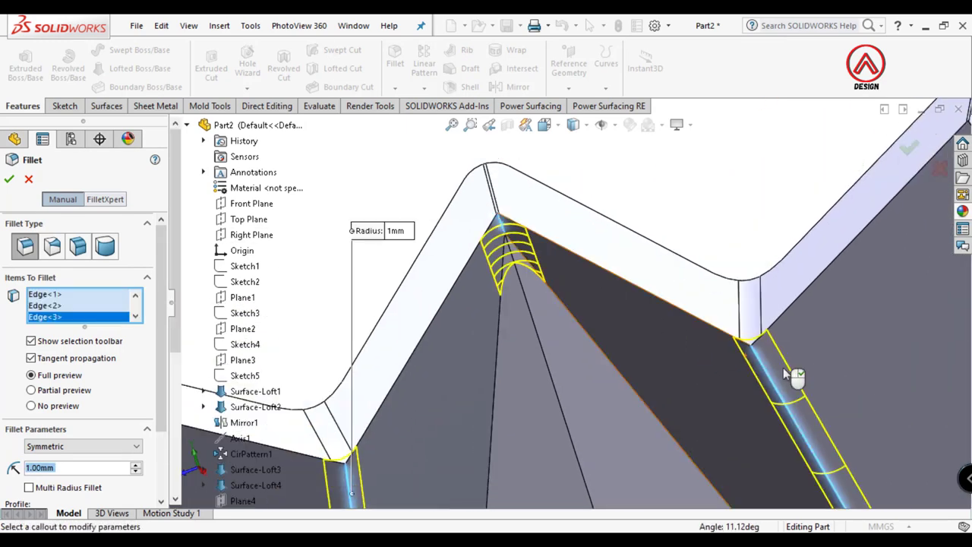
scroll(783, 368, up, 4)
scroll(677, 296, down, 2)
scroll(637, 272, down, 1)
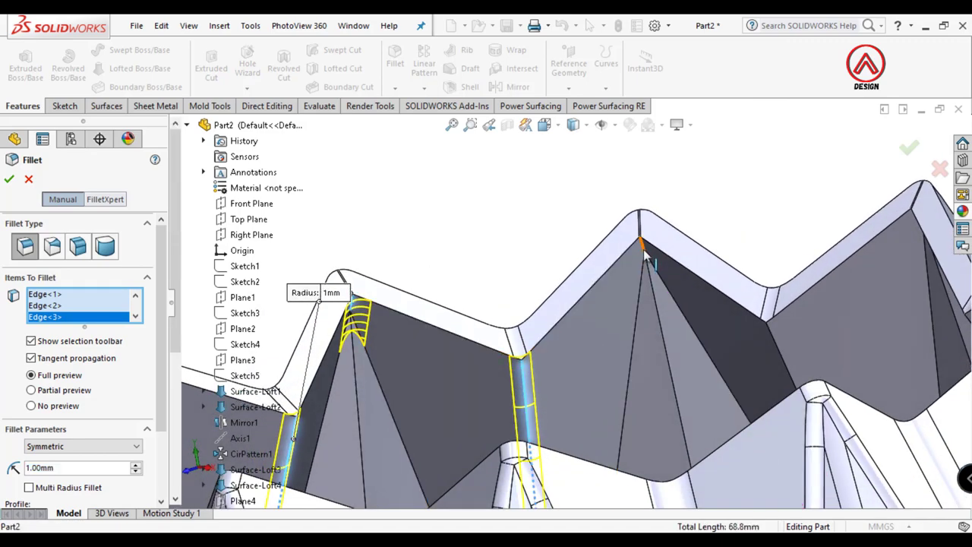
click(643, 254)
click(778, 355)
middle_drag(779, 355, 751, 300)
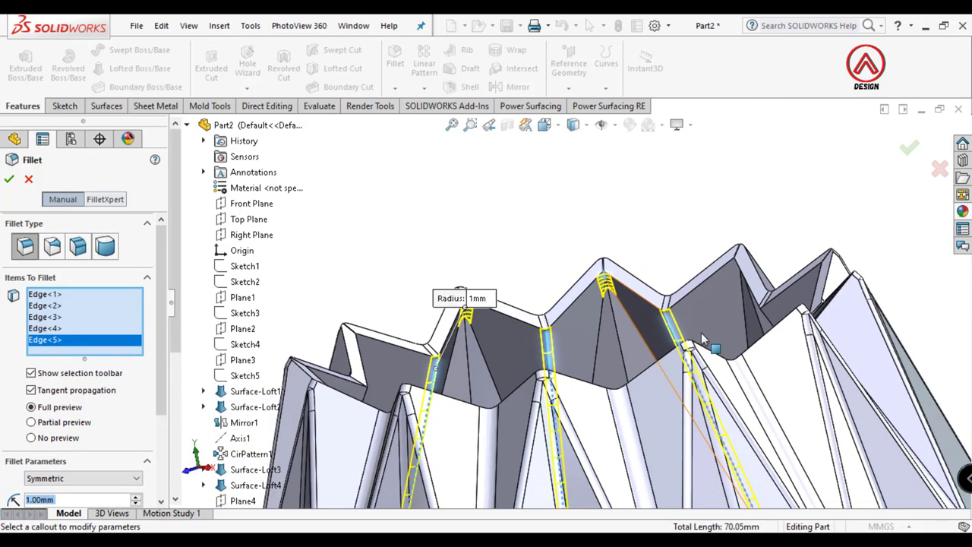
scroll(746, 266, down, 2)
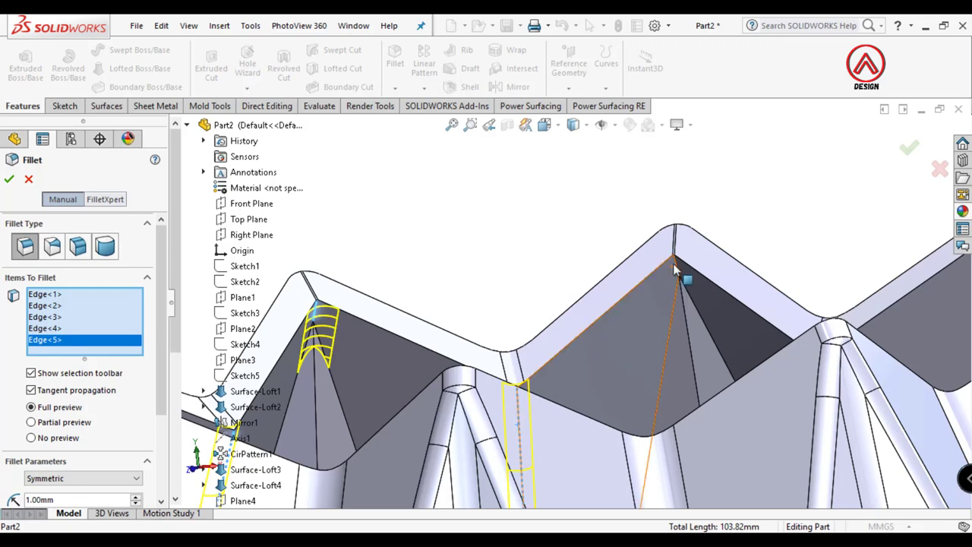
click(675, 267)
middle_drag(674, 268, 711, 272)
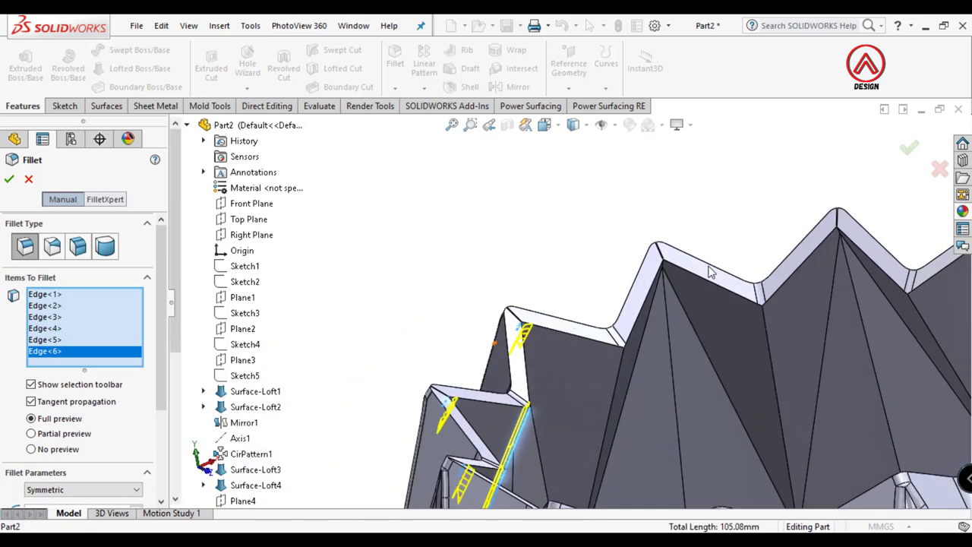
scroll(711, 272, down, 3)
click(602, 262)
mouse_move(602, 262)
middle_down()
mouse_move(679, 315)
mouse_move(736, 290)
mouse_move(668, 257)
middle_up()
click(629, 237)
mouse_move(668, 330)
middle_down()
mouse_move(582, 386)
mouse_move(737, 299)
mouse_move(668, 327)
middle_up()
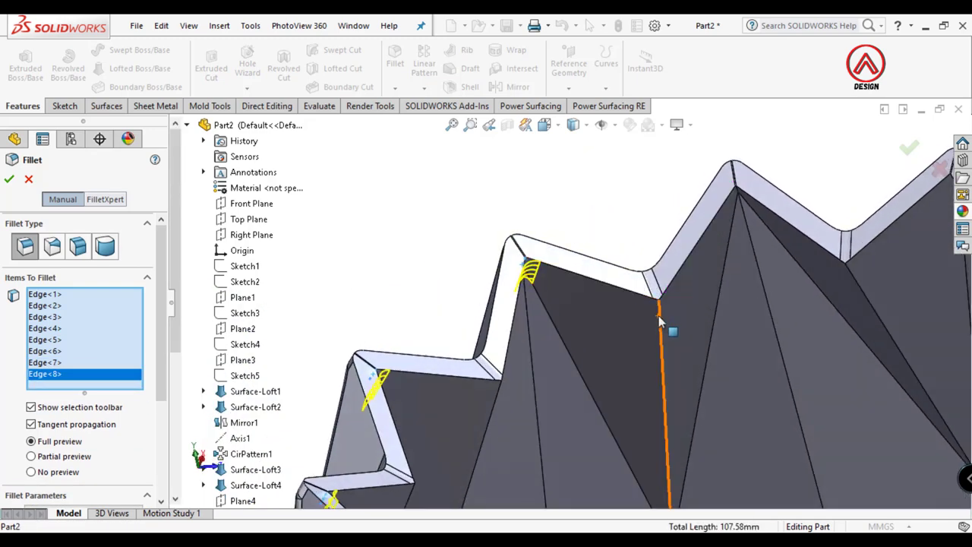
click(665, 326)
scroll(724, 219, down, 3)
scroll(725, 215, down, 3)
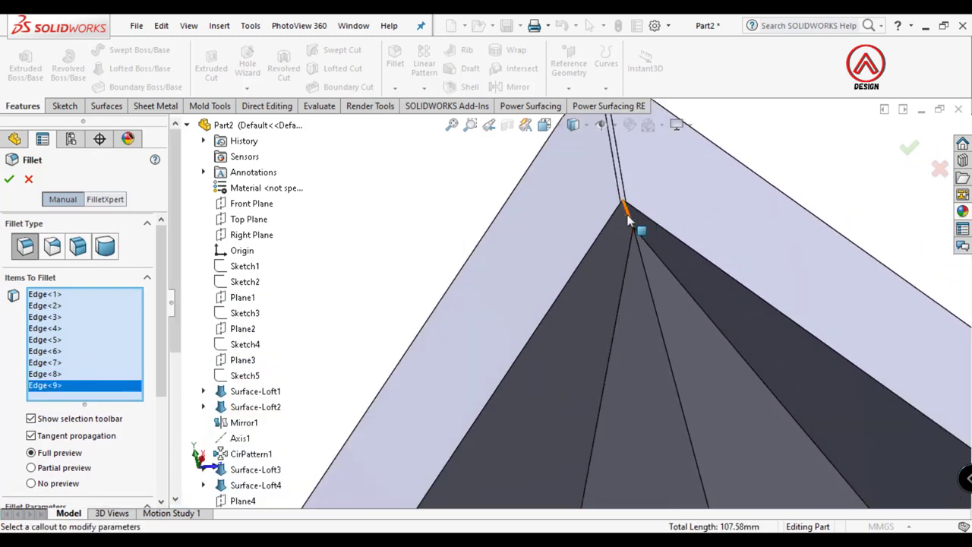
click(629, 221)
scroll(710, 354, up, 3)
scroll(709, 383, up, 2)
click(708, 383)
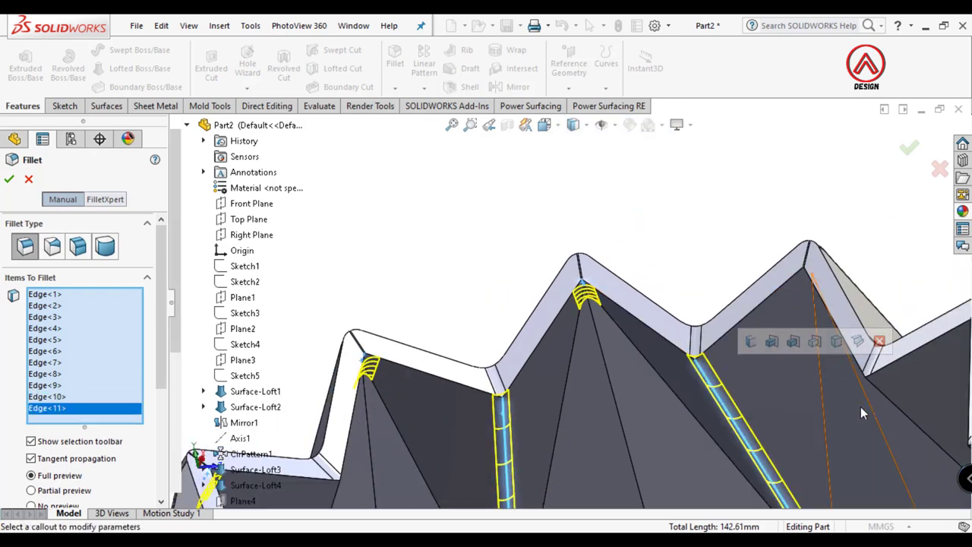
click(790, 334)
Add the remaining peak fold edges, rounding 22 diagonal edges with a 0.75 mm fillet
middle_drag(797, 333, 828, 250)
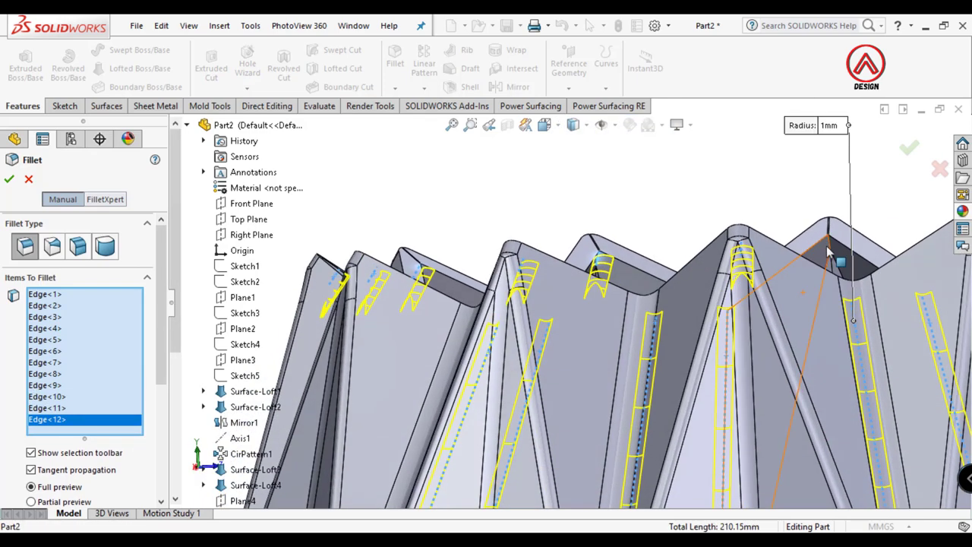
scroll(805, 254, down, 2)
scroll(730, 262, down, 2)
click(692, 265)
scroll(631, 296, up, 3)
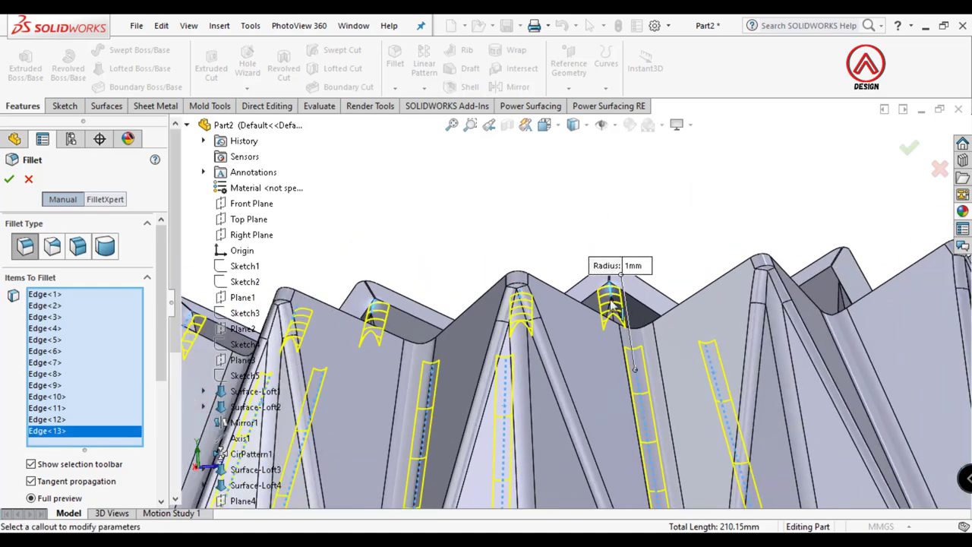
scroll(612, 304, down, 2)
scroll(739, 328, up, 3)
scroll(617, 284, down, 3)
scroll(594, 266, down, 1)
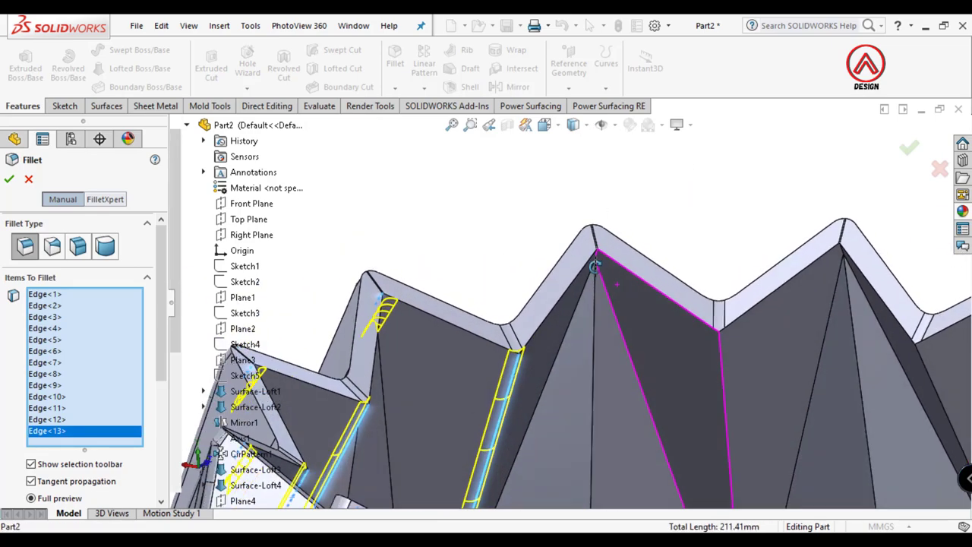
scroll(595, 265, down, 2)
click(595, 262)
scroll(699, 351, up, 3)
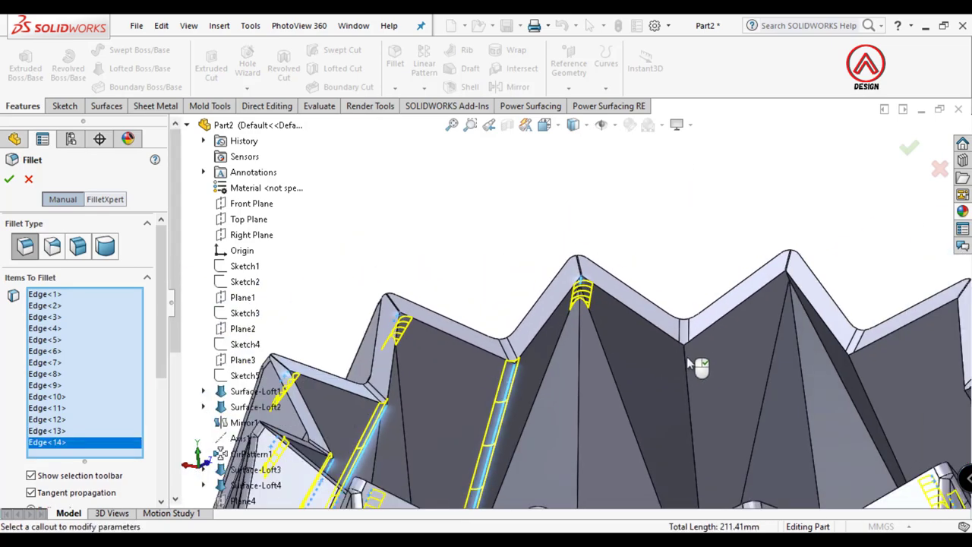
click(688, 363)
scroll(662, 307, down, 2)
scroll(663, 307, down, 2)
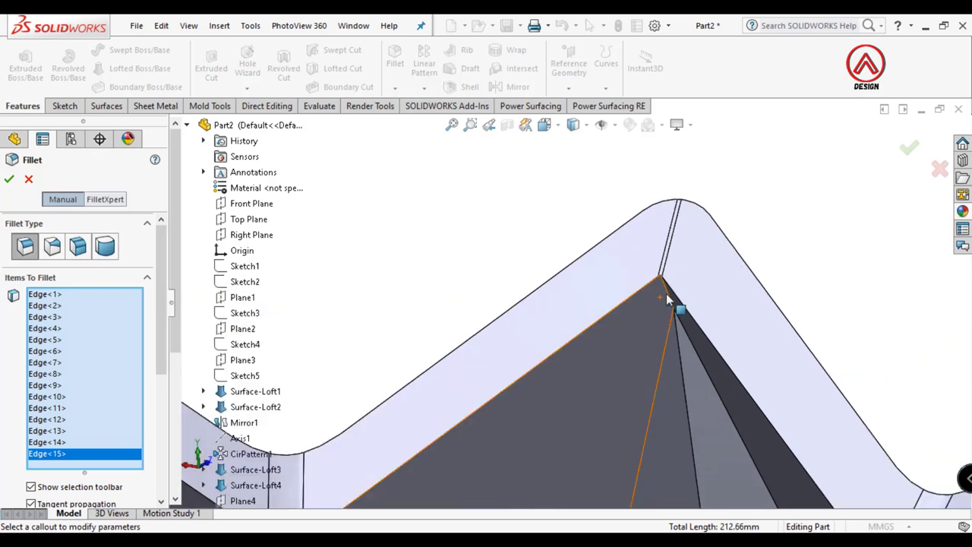
click(666, 300)
scroll(689, 347, up, 3)
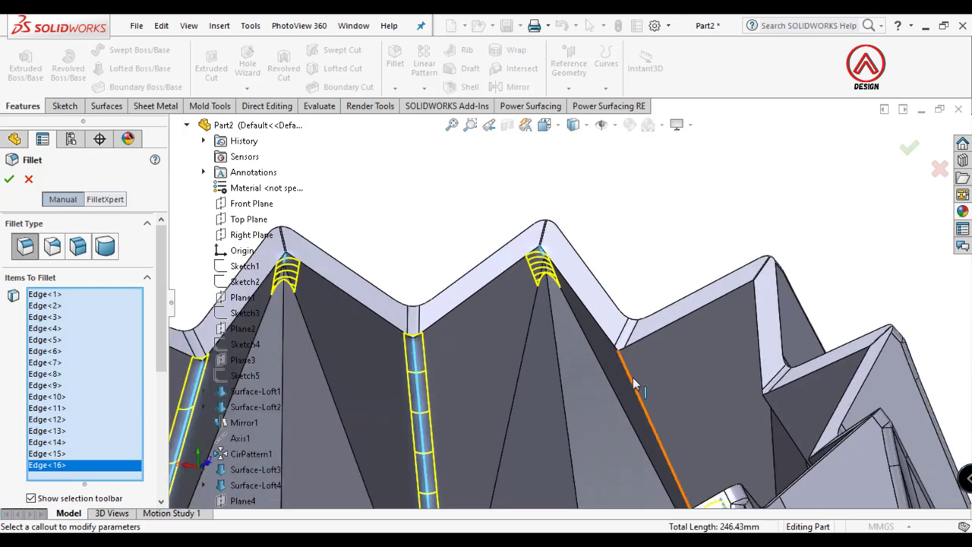
click(635, 383)
middle_drag(635, 383, 754, 374)
click(790, 280)
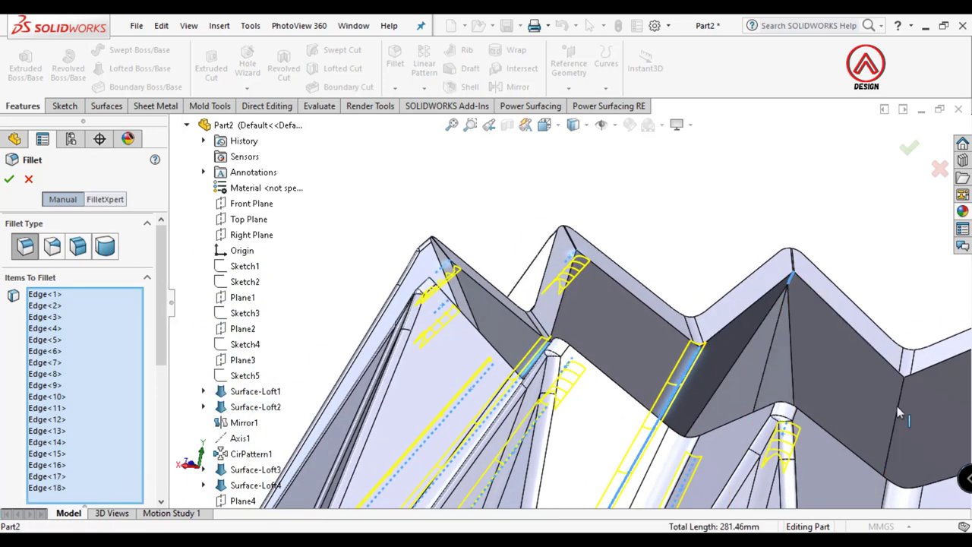
click(897, 405)
scroll(751, 401, up, 2)
scroll(752, 401, up, 2)
middle_drag(769, 354, 820, 319)
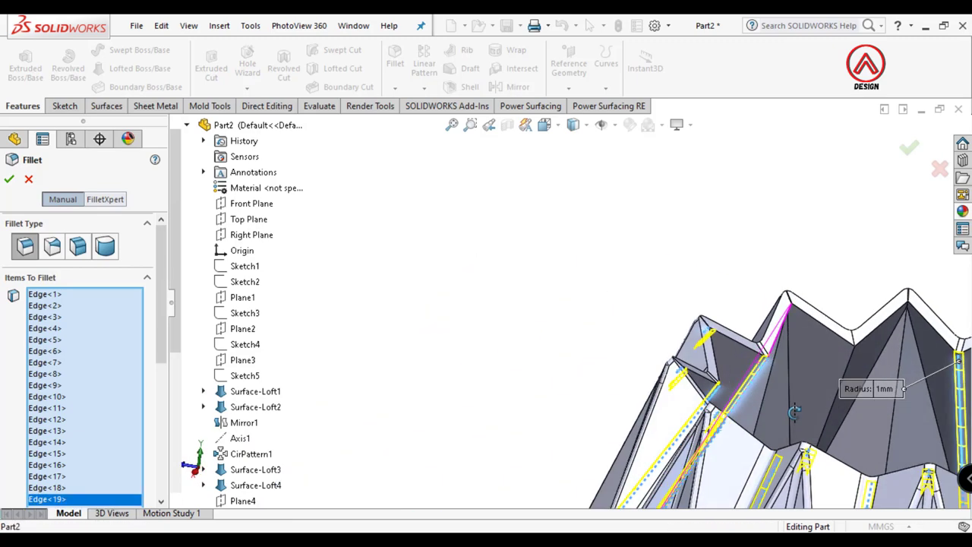
scroll(820, 319, down, 3)
scroll(820, 319, down, 2)
click(653, 287)
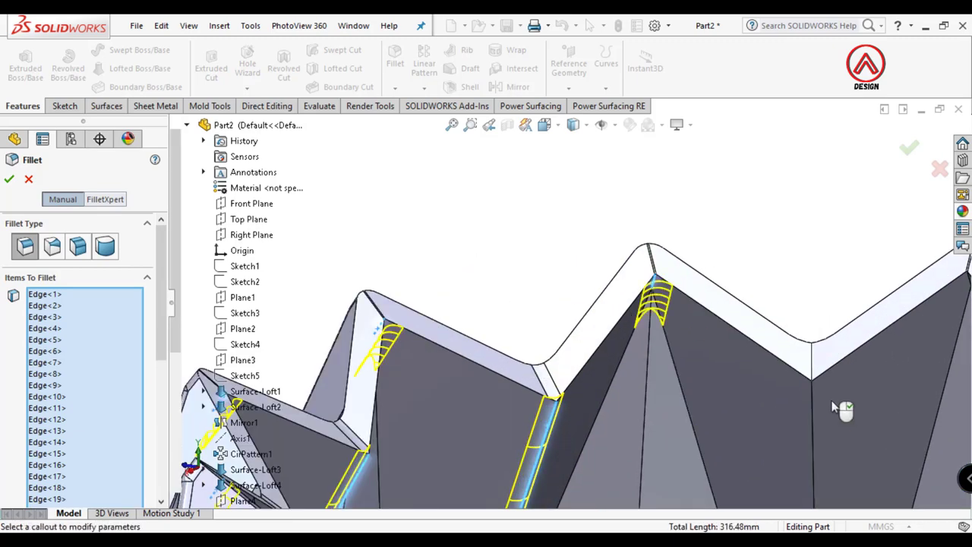
scroll(814, 400, up, 3)
scroll(776, 302, down, 1)
scroll(776, 301, down, 3)
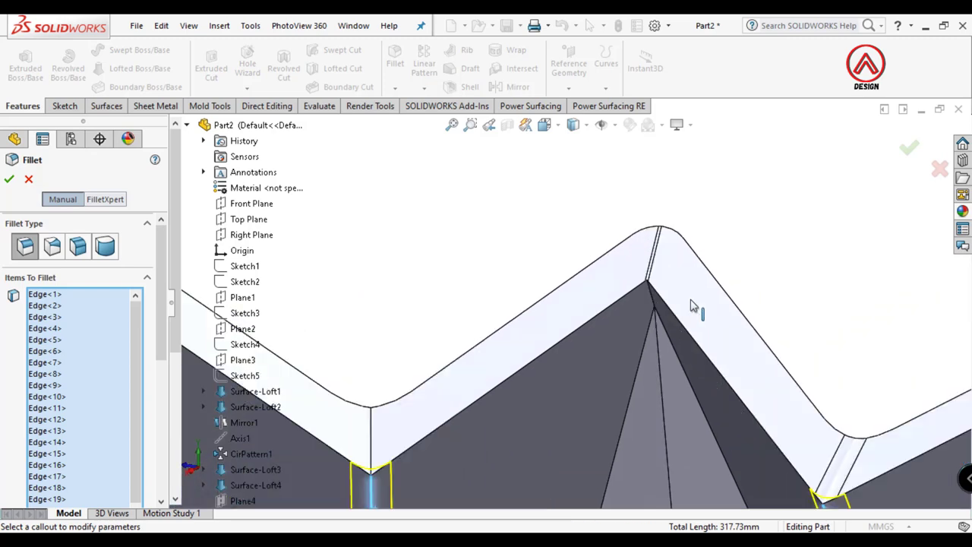
scroll(694, 308, down, 3)
scroll(651, 359, up, 2)
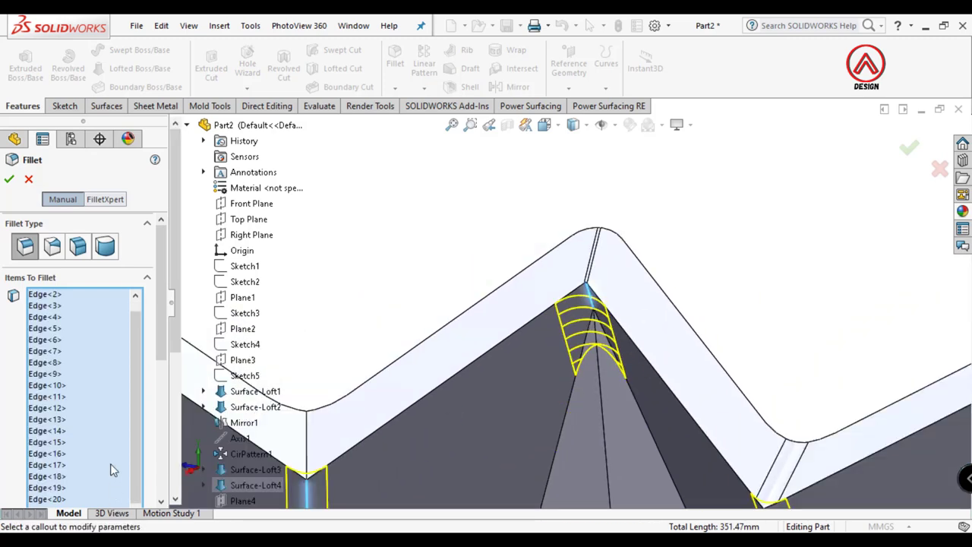
scroll(137, 380, down, 5)
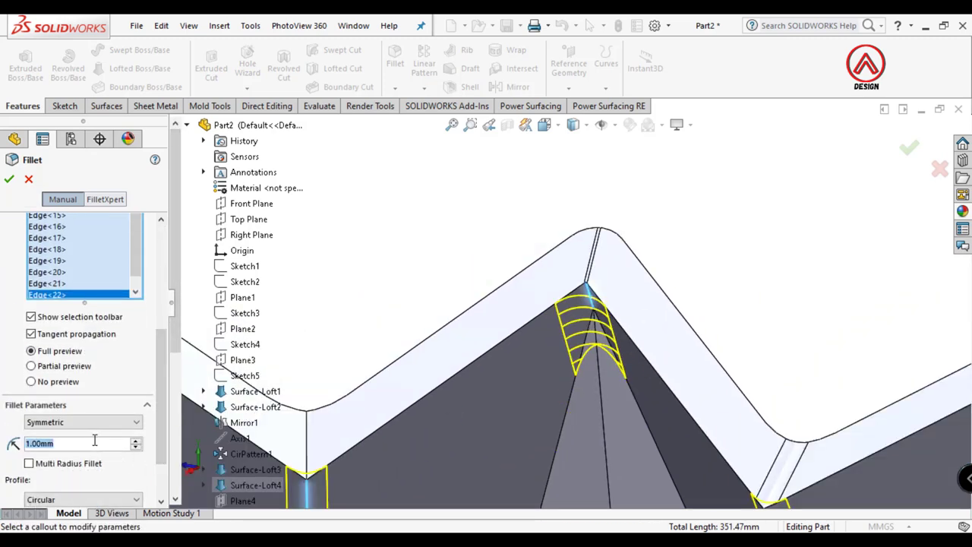
scroll(752, 383, up, 5)
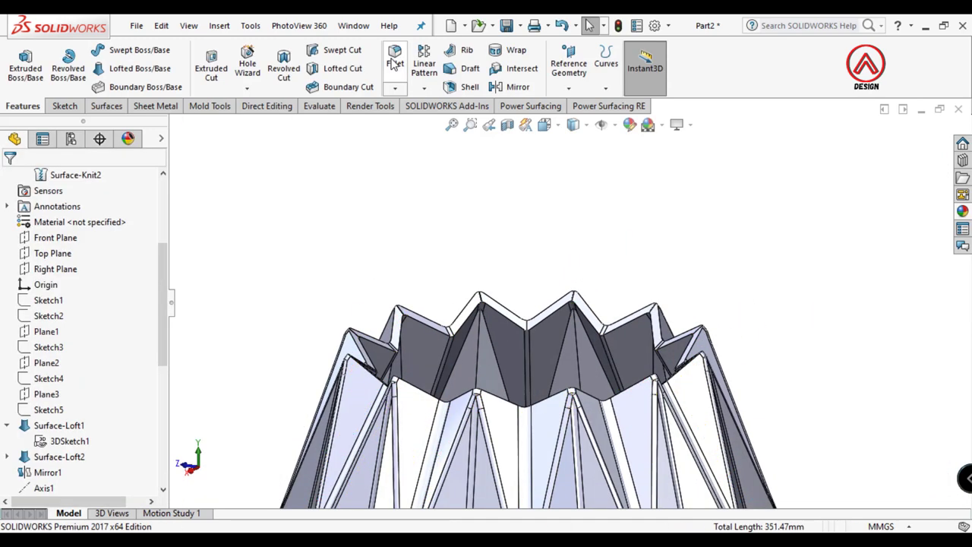
Fillet both zigzag rim edge chains at the vase top with a 0.75 mm radius
click(393, 69)
scroll(449, 341, down, 3)
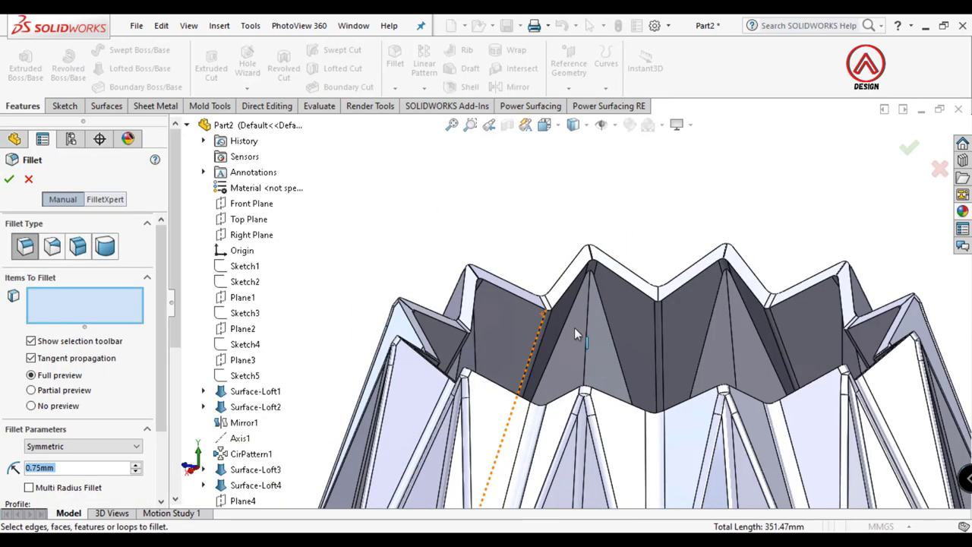
scroll(480, 326, down, 2)
click(458, 328)
scroll(458, 323, down, 1)
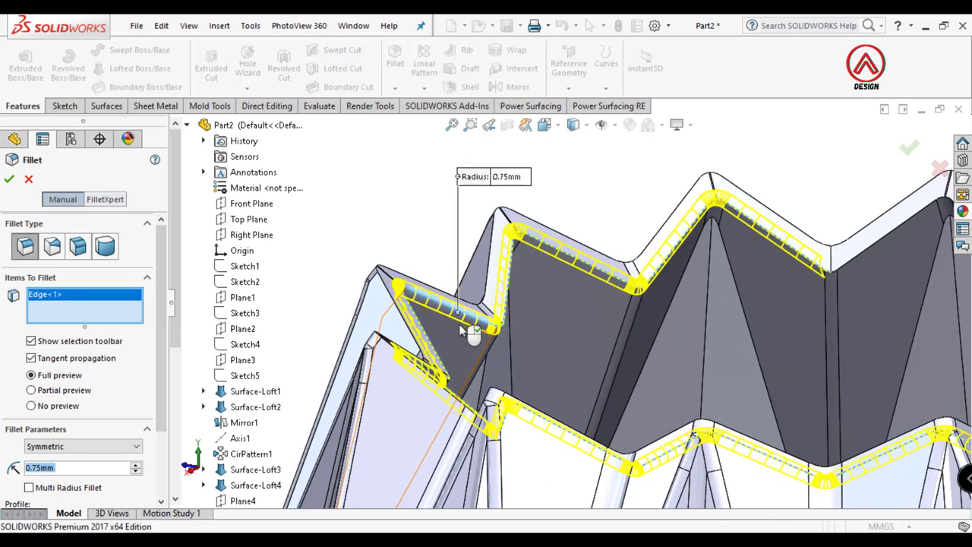
scroll(448, 315, down, 2)
scroll(429, 304, down, 2)
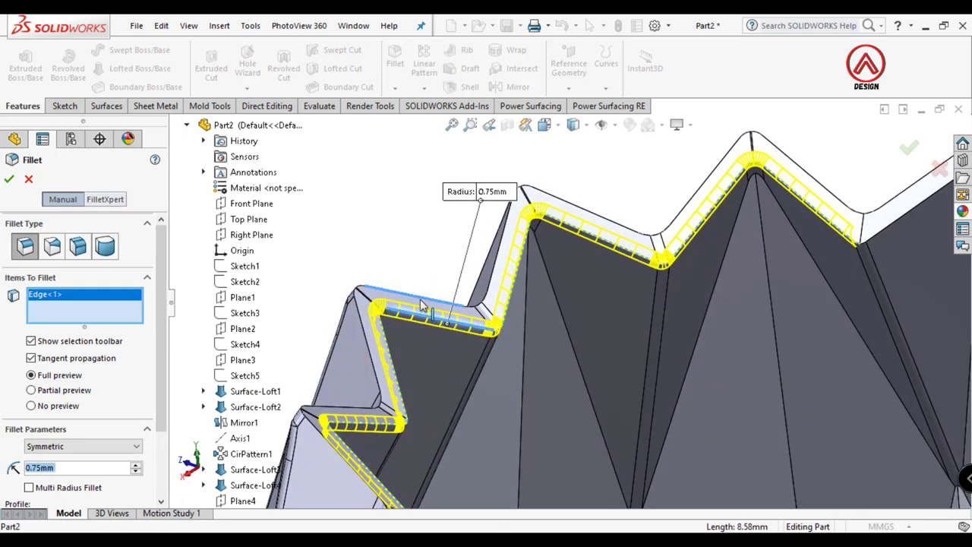
click(422, 306)
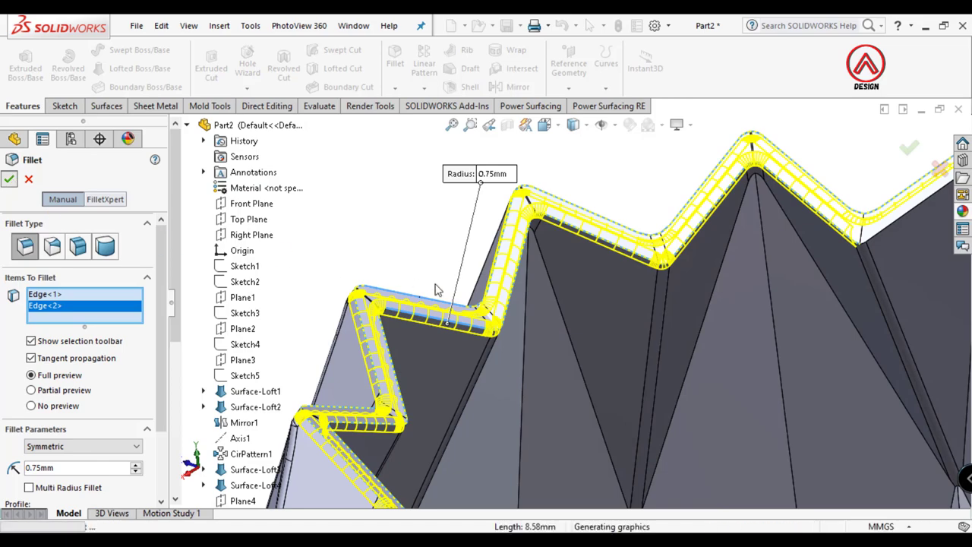
key(Return)
scroll(602, 314, up, 3)
scroll(647, 340, up, 3)
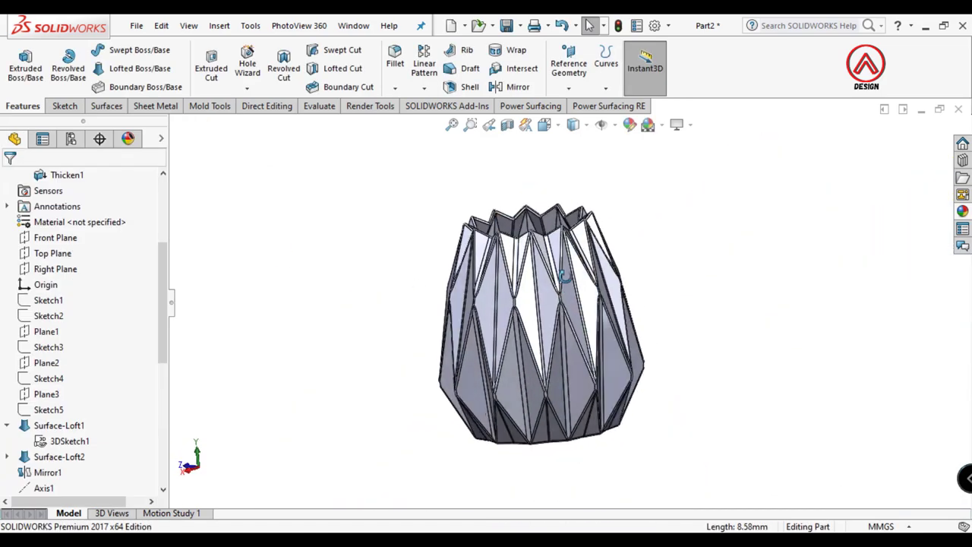
mouse_move(563, 275)
middle_down()
mouse_move(566, 174)
mouse_move(862, 261)
middle_up()
Apply black high gloss plastic to the whole vase body
click(963, 212)
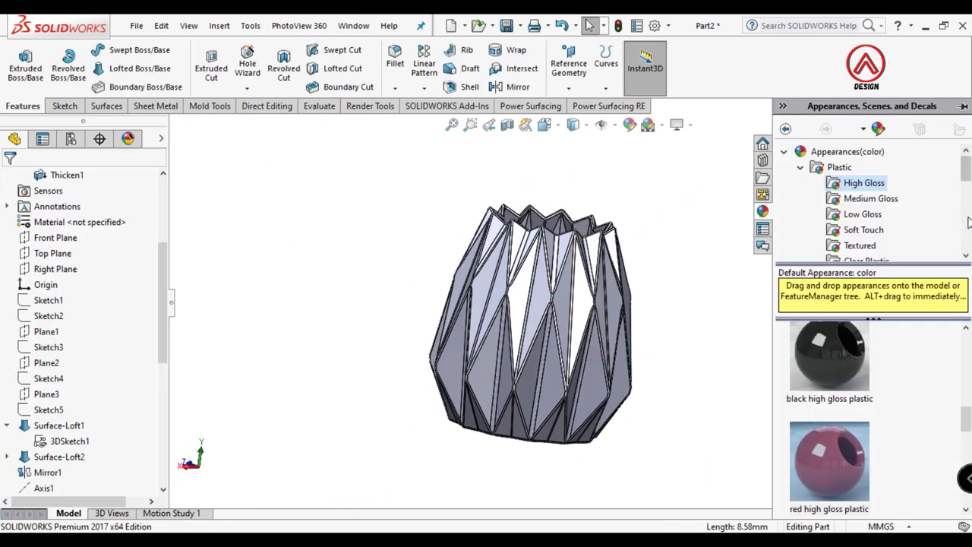
scroll(827, 359, down, 3)
drag(828, 357, 688, 337)
drag(567, 308, 568, 310)
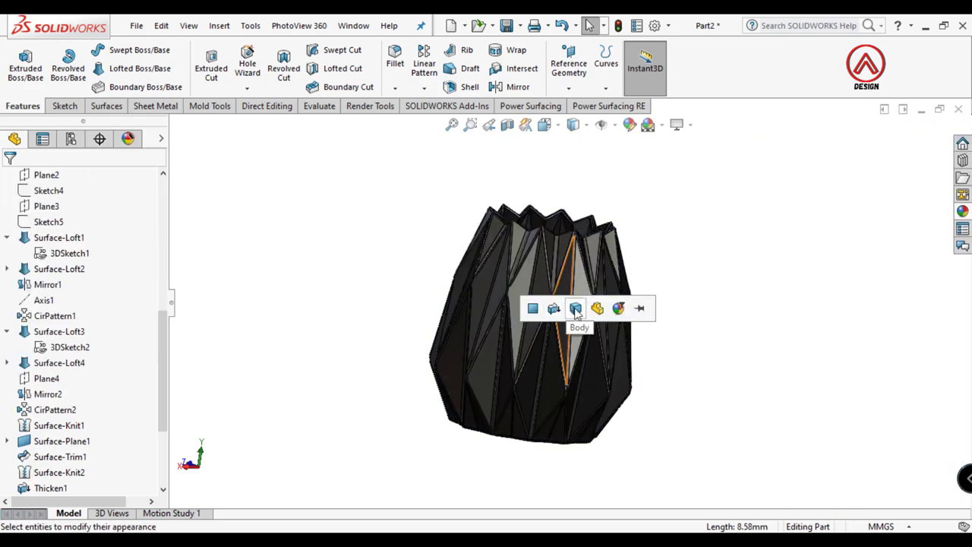
mouse_move(547, 331)
middle_down()
mouse_move(514, 218)
mouse_move(460, 357)
mouse_move(462, 328)
middle_up()
scroll(531, 311, down, 4)
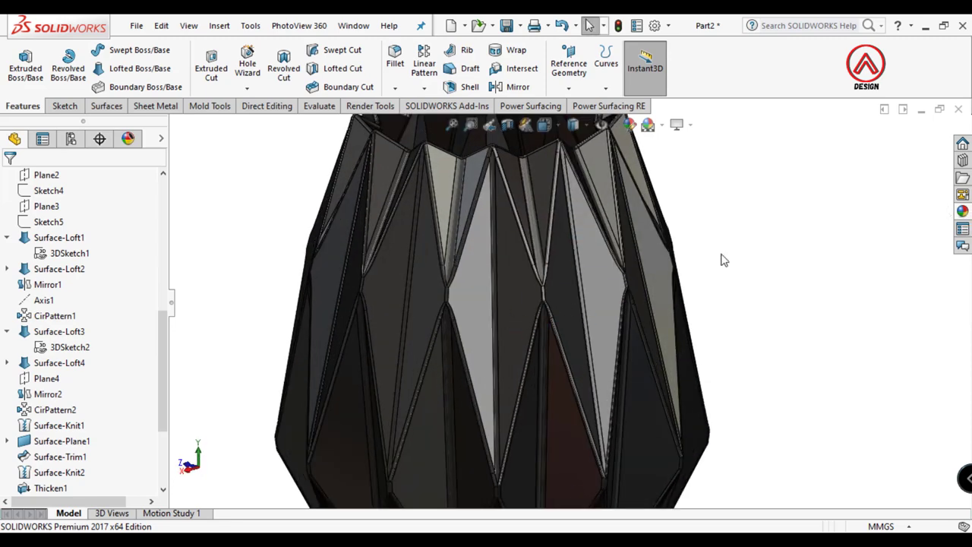
Apply red high gloss plastic to one triangular facet of the vase
click(518, 295)
click(963, 211)
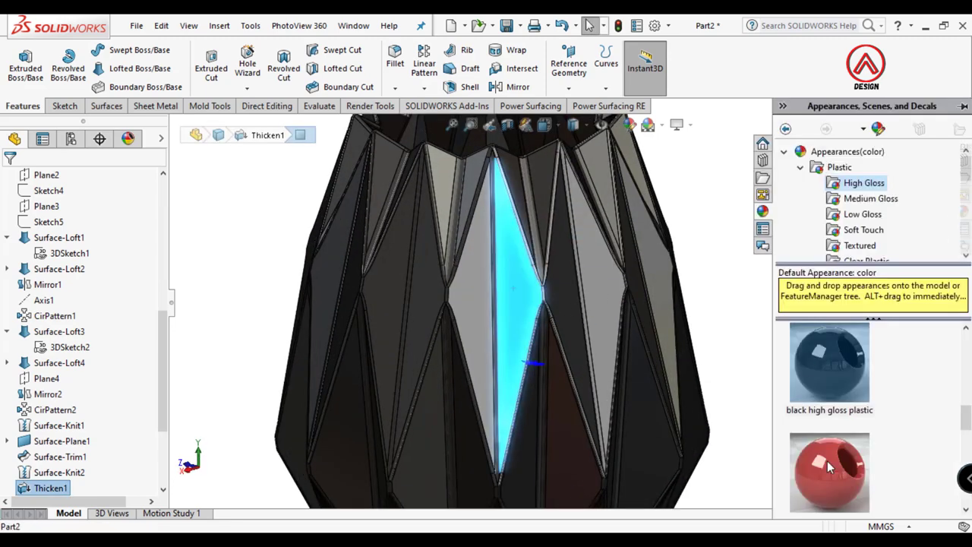
drag(827, 475, 684, 381)
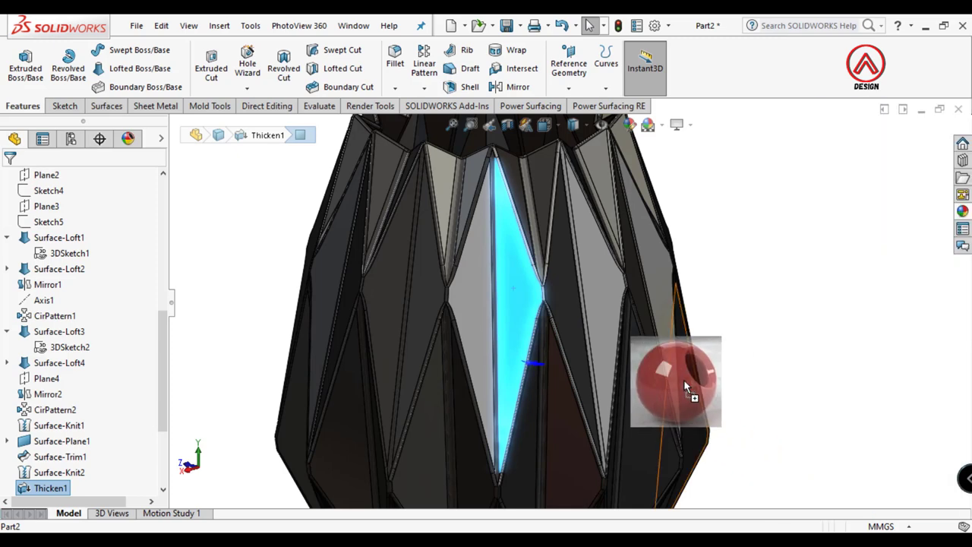
mouse_move(748, 380)
mouse_down()
mouse_move(716, 365)
mouse_move(567, 423)
mouse_up()
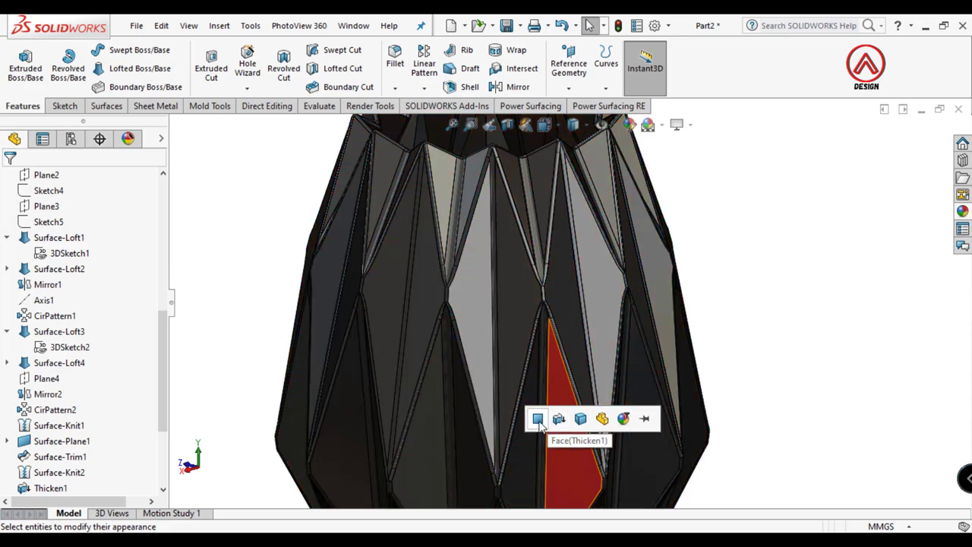
scroll(596, 393, up, 3)
middle_drag(501, 368, 546, 351)
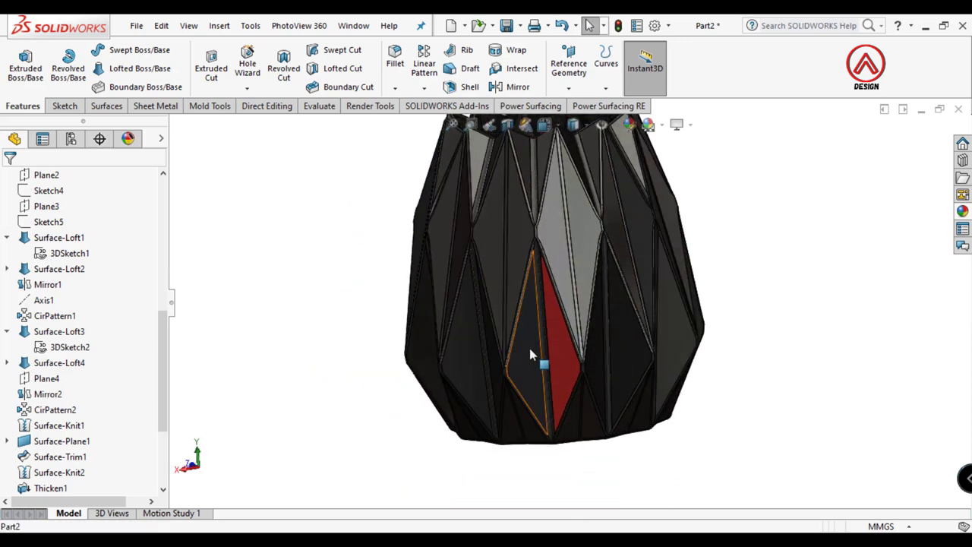
Edit the red facet's appearance and add five neighbouring facets to its selection
click(545, 353)
click(688, 290)
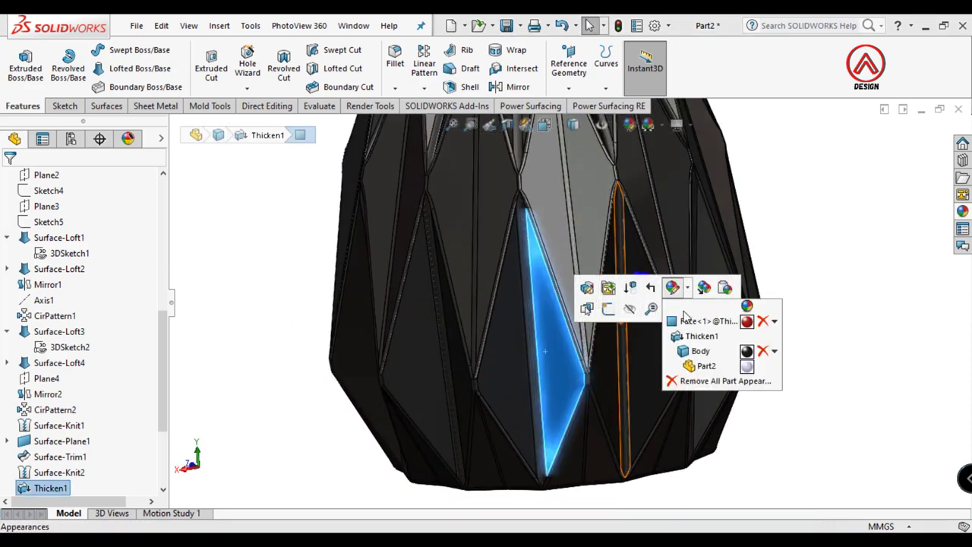
click(706, 317)
click(504, 343)
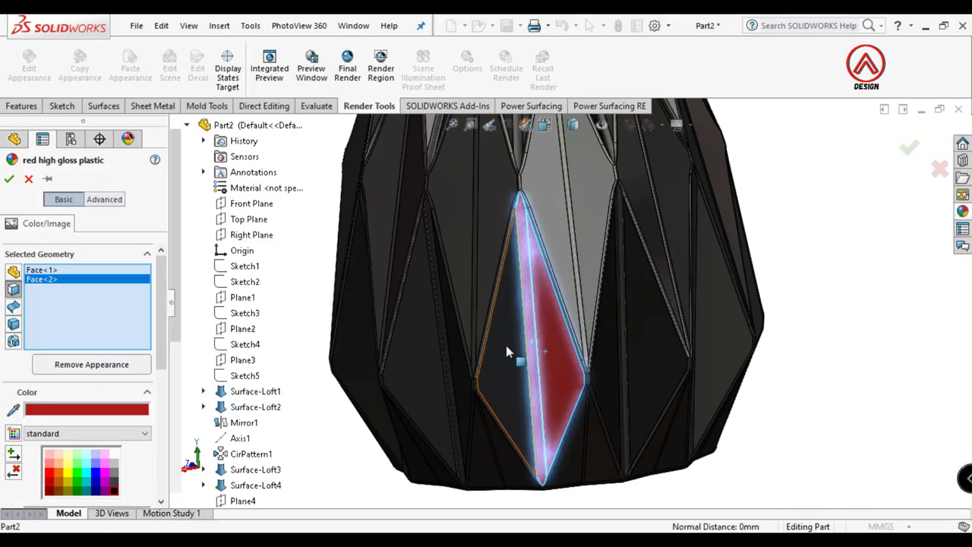
click(530, 348)
click(606, 354)
click(624, 363)
click(642, 372)
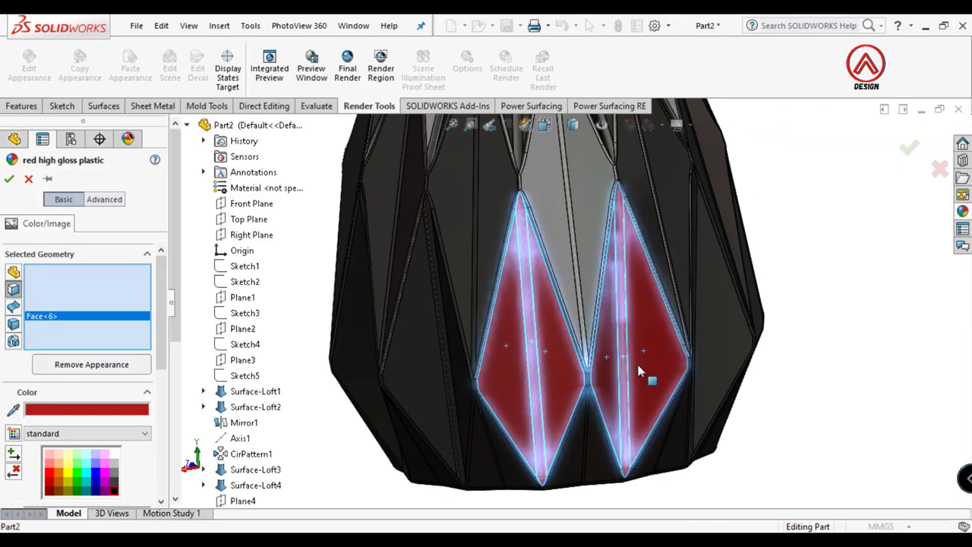
Add alternating facets on two further sides of the vase to the red appearance
middle_drag(642, 372, 578, 304)
scroll(577, 304, up, 4)
scroll(513, 241, down, 5)
scroll(513, 242, down, 3)
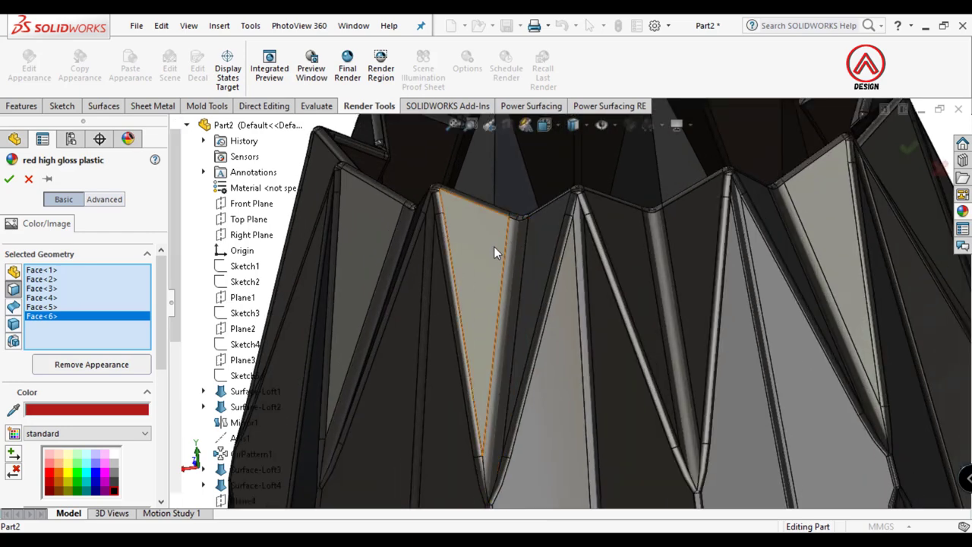
click(494, 247)
click(518, 251)
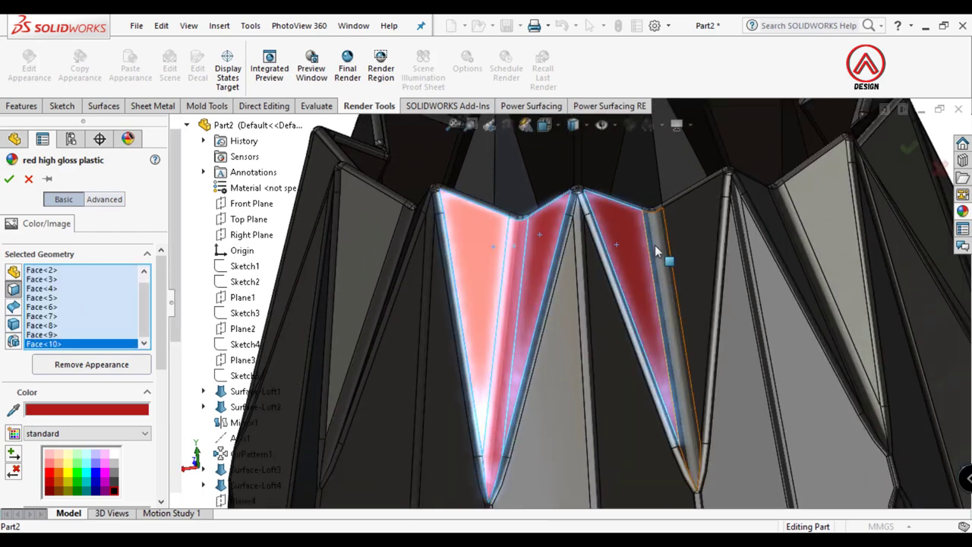
scroll(702, 278, up, 4)
middle_drag(702, 277, 575, 445)
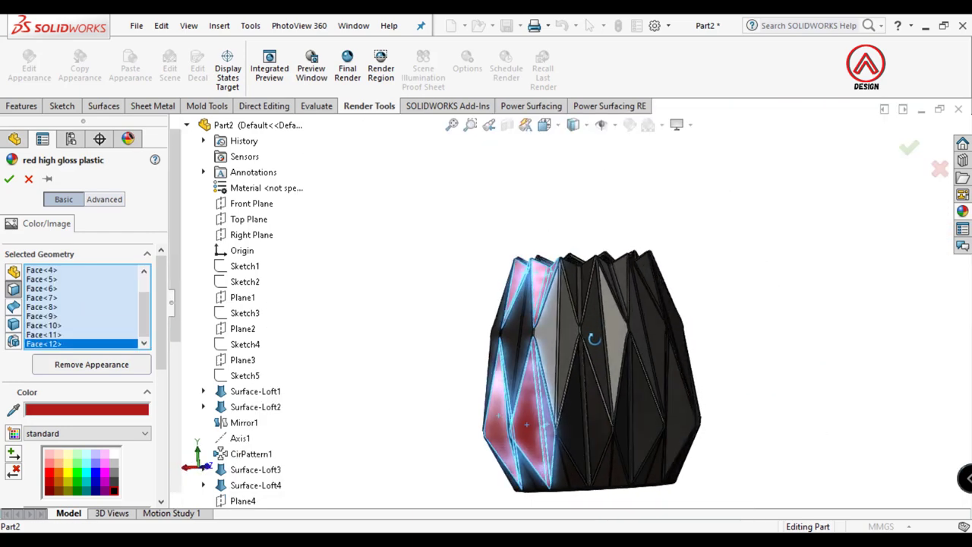
scroll(566, 432, down, 4)
scroll(565, 433, down, 3)
click(525, 412)
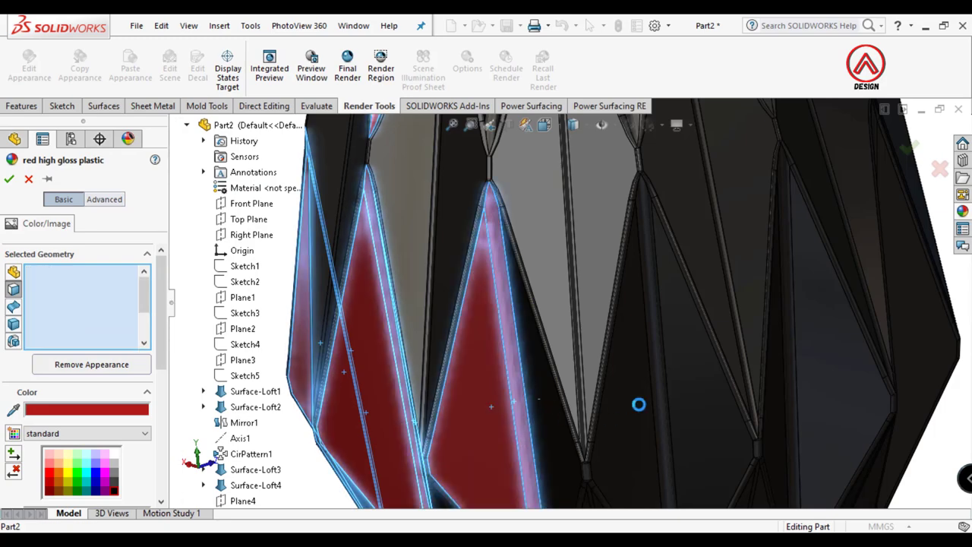
click(665, 406)
click(771, 400)
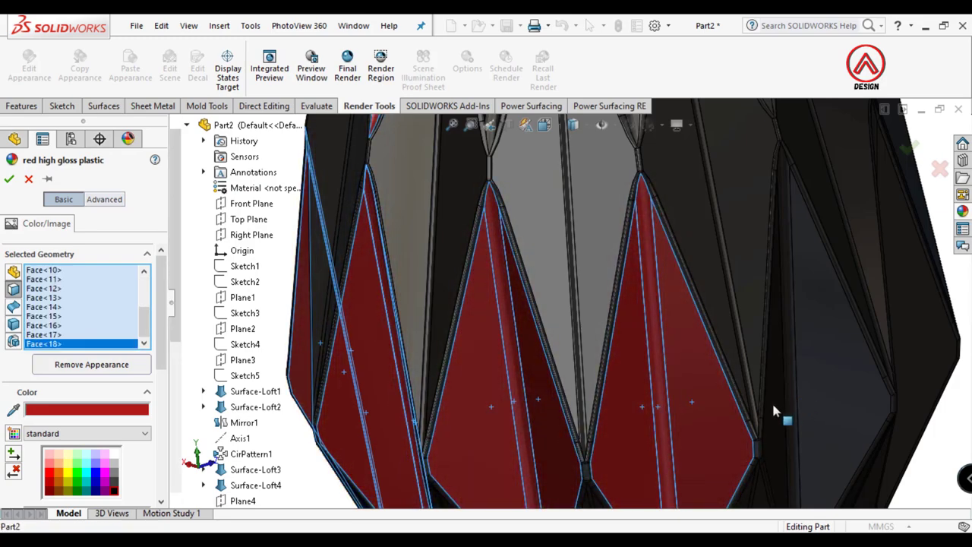
click(790, 399)
Add six more unpainted alternating facets on the next side to the red set
scroll(791, 398, up, 4)
middle_drag(737, 337, 625, 402)
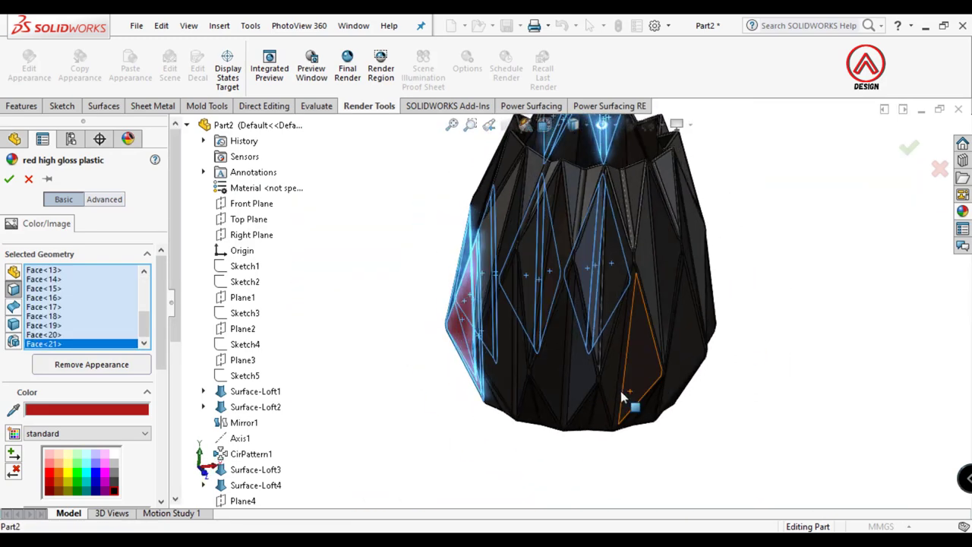
scroll(534, 356, down, 4)
scroll(536, 367, down, 2)
click(548, 355)
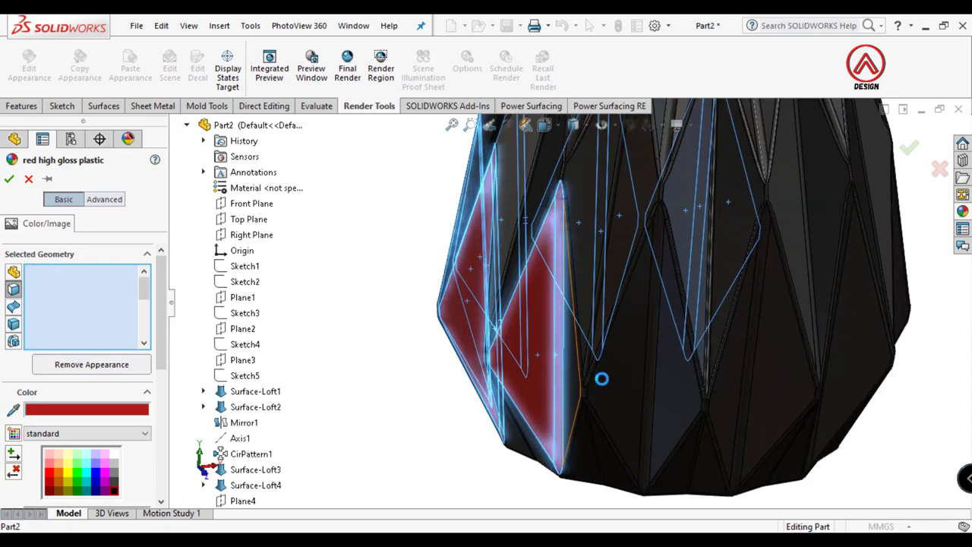
click(601, 378)
click(679, 388)
click(720, 387)
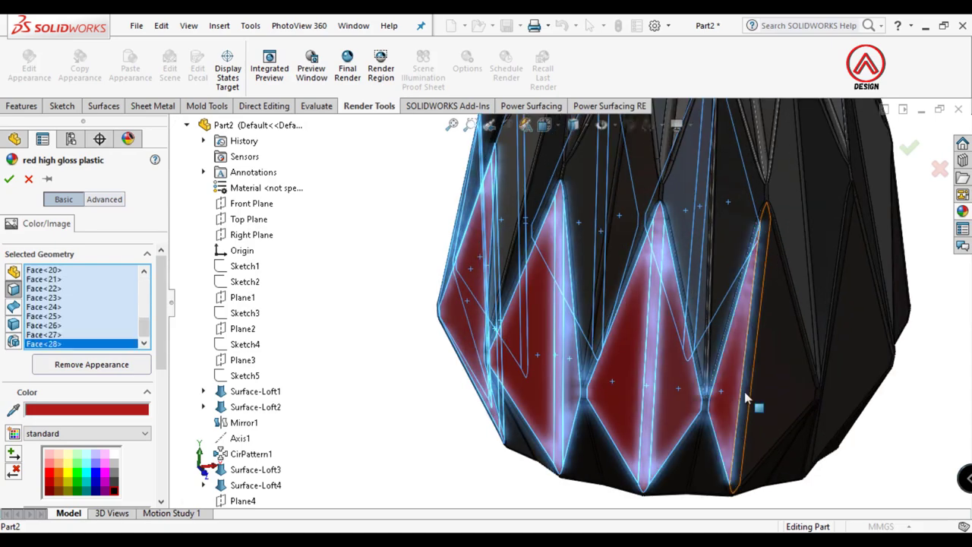
click(749, 401)
click(770, 394)
mouse_move(770, 395)
middle_down()
mouse_move(684, 370)
mouse_move(727, 397)
mouse_move(673, 390)
middle_up()
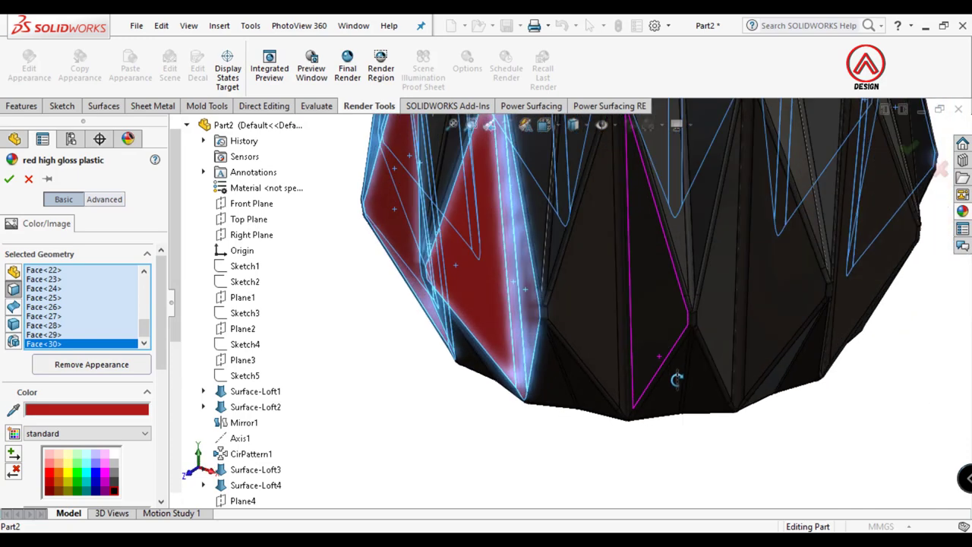
Add twelve alternating facets along the vase's left side to the red appearance
click(600, 336)
click(631, 341)
click(672, 334)
click(721, 323)
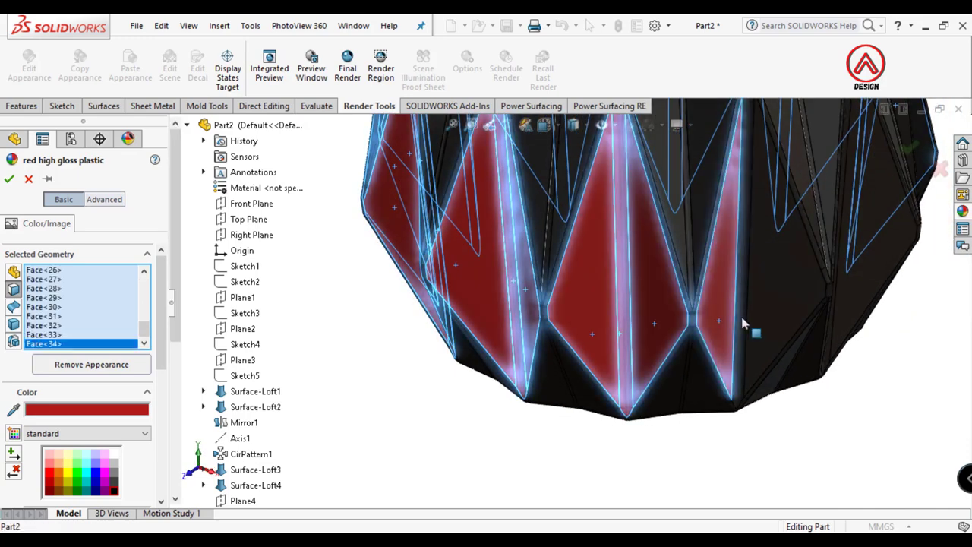
click(760, 315)
click(790, 308)
mouse_move(790, 308)
middle_down()
mouse_move(723, 303)
mouse_move(689, 276)
mouse_move(607, 350)
middle_up()
click(611, 351)
click(630, 346)
click(655, 331)
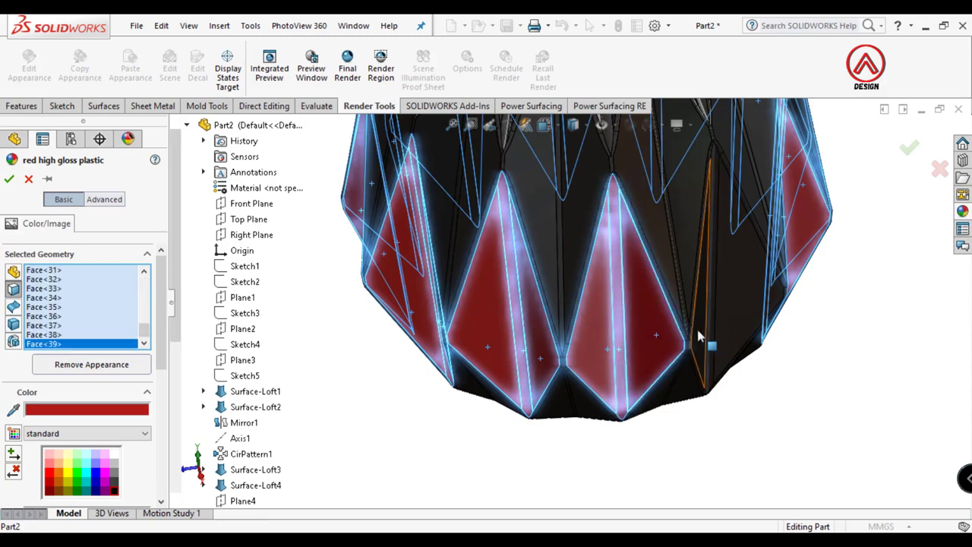
click(699, 326)
click(725, 322)
click(735, 319)
Add the upper rim facets and a narrow fold strip to the red selection
mouse_move(735, 319)
middle_down()
mouse_move(679, 352)
mouse_move(591, 177)
middle_up()
scroll(679, 352, up, 3)
scroll(590, 177, down, 5)
click(532, 213)
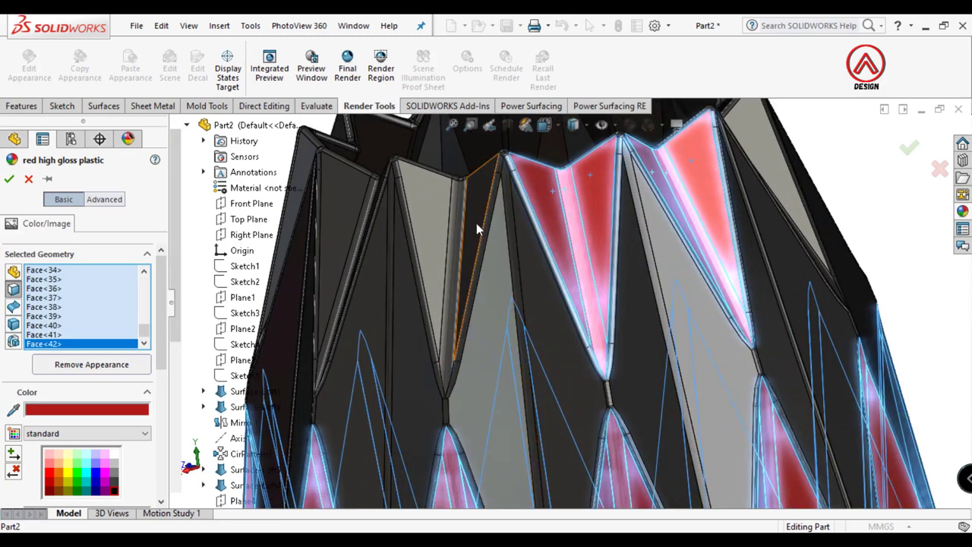
click(473, 228)
click(433, 212)
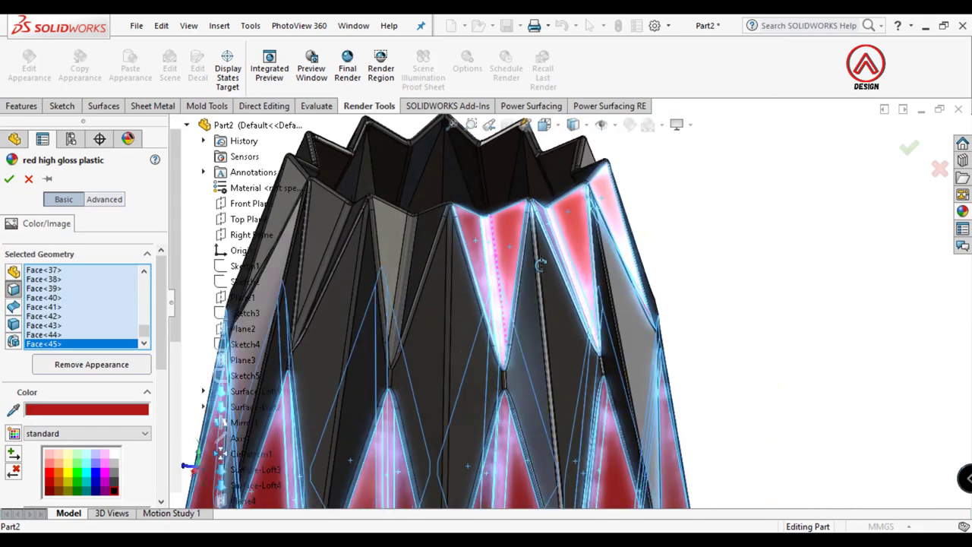
middle_drag(496, 255, 453, 276)
scroll(527, 262, down, 2)
click(544, 262)
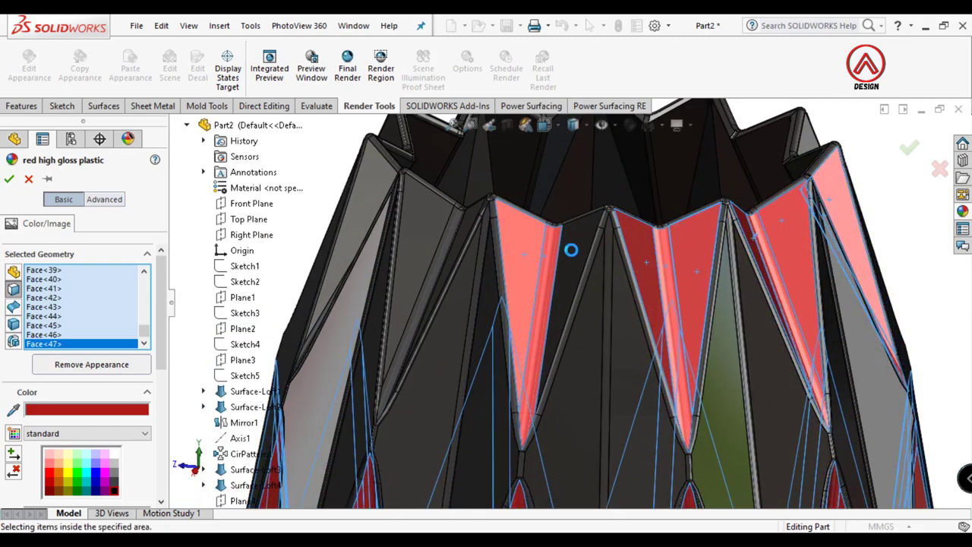
click(570, 245)
click(447, 245)
click(435, 239)
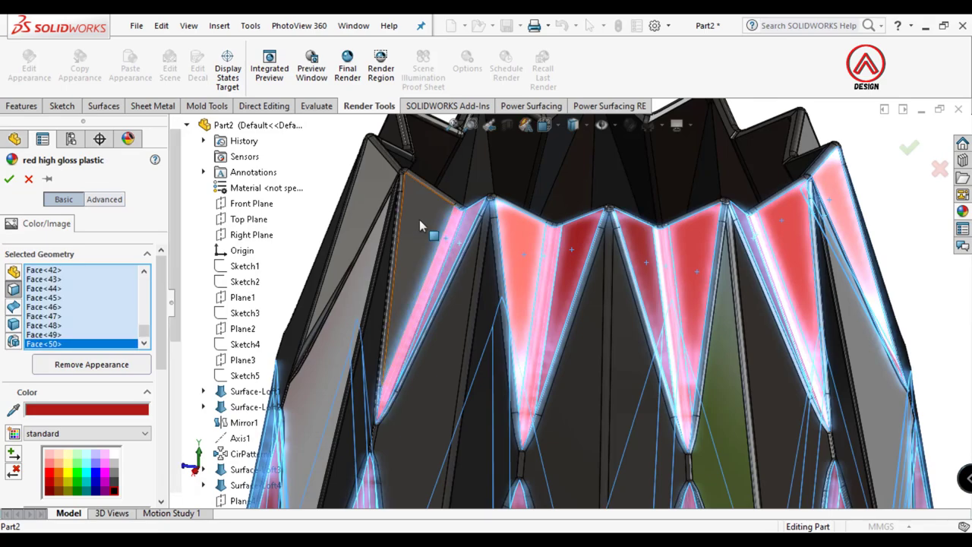
click(430, 243)
Add the remaining sliver and rim facets around the top opening to the red set
scroll(429, 243, up, 5)
mouse_move(532, 251)
middle_down()
mouse_move(615, 251)
mouse_move(536, 311)
middle_up()
scroll(536, 312, down, 4)
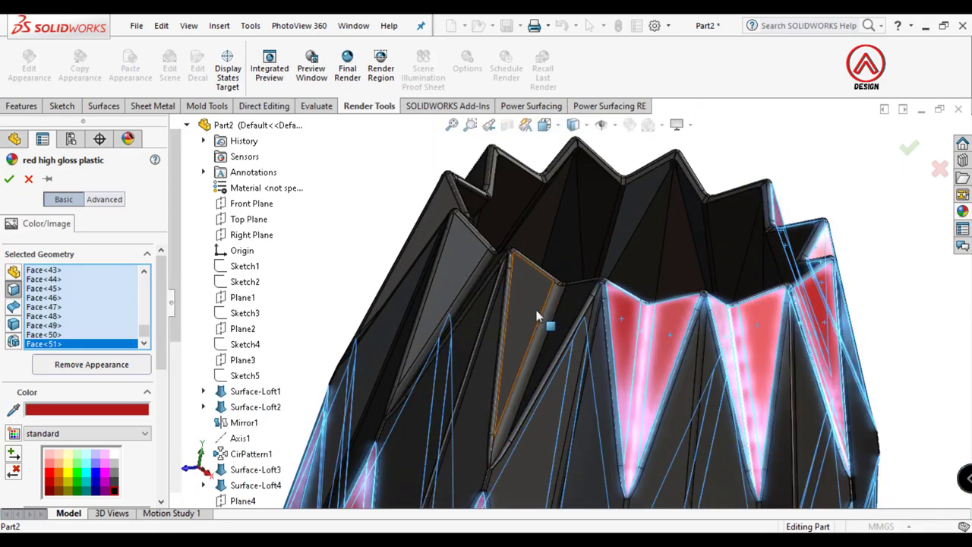
mouse_move(452, 294)
middle_down()
mouse_move(474, 272)
mouse_move(474, 325)
mouse_move(434, 265)
middle_up()
click(449, 251)
click(522, 267)
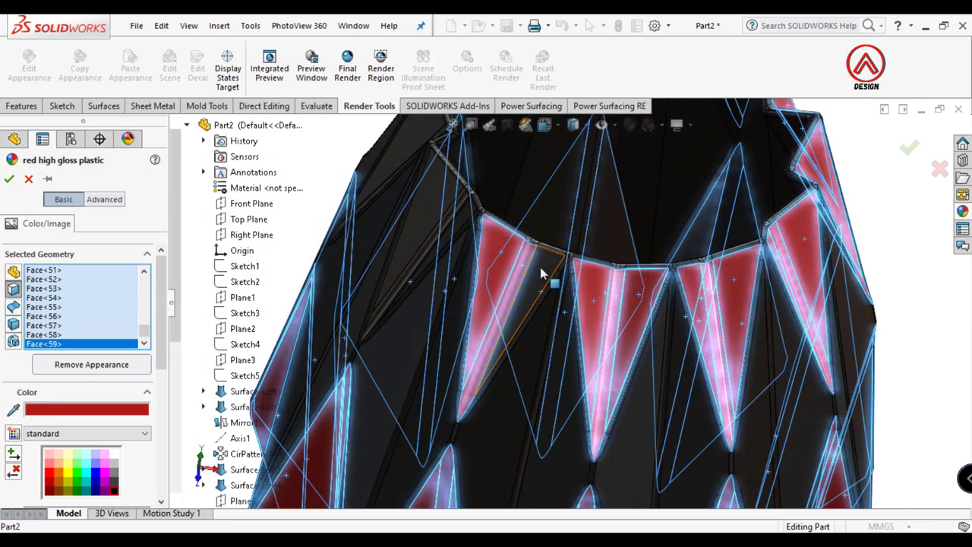
middle_drag(489, 290, 568, 217)
mouse_move(434, 282)
middle_down()
mouse_move(449, 250)
mouse_move(482, 269)
mouse_move(472, 258)
mouse_move(437, 268)
middle_up()
click(428, 242)
scroll(482, 269, down, 3)
click(472, 258)
click(502, 275)
click(437, 268)
click(456, 269)
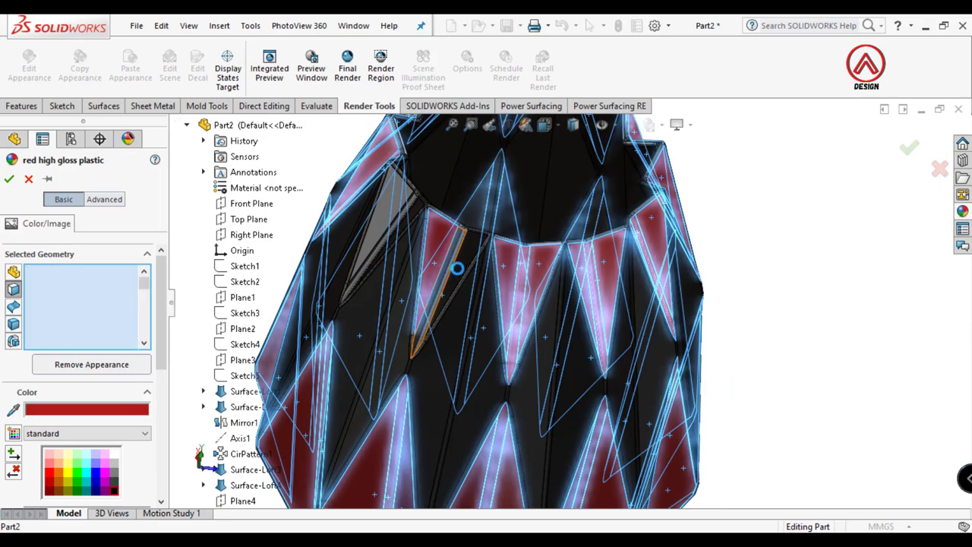
click(403, 238)
mouse_move(403, 238)
middle_down()
mouse_move(458, 249)
mouse_move(407, 235)
middle_up()
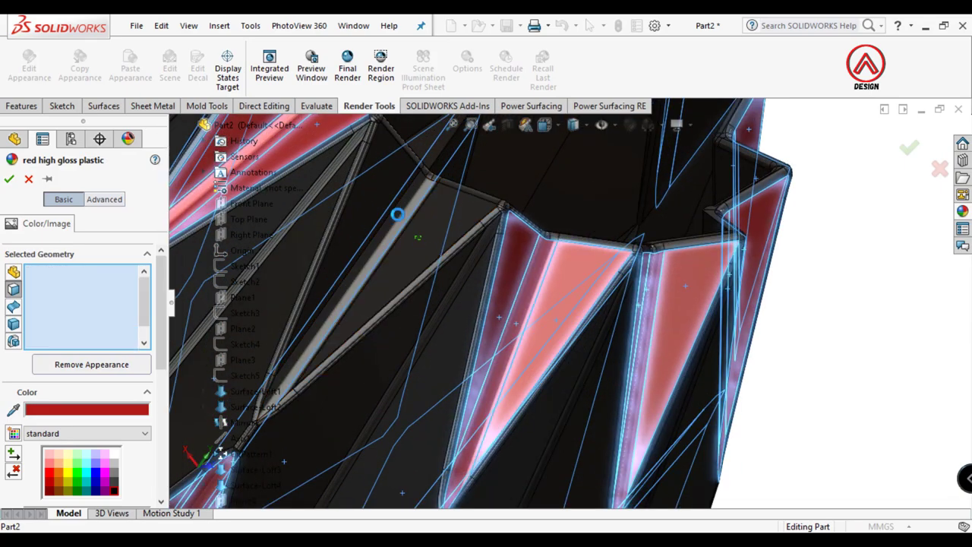
click(398, 214)
Apply the red high-gloss plastic to all 72 selected facets, Face<1> through Face<72>
scroll(382, 256, up, 5)
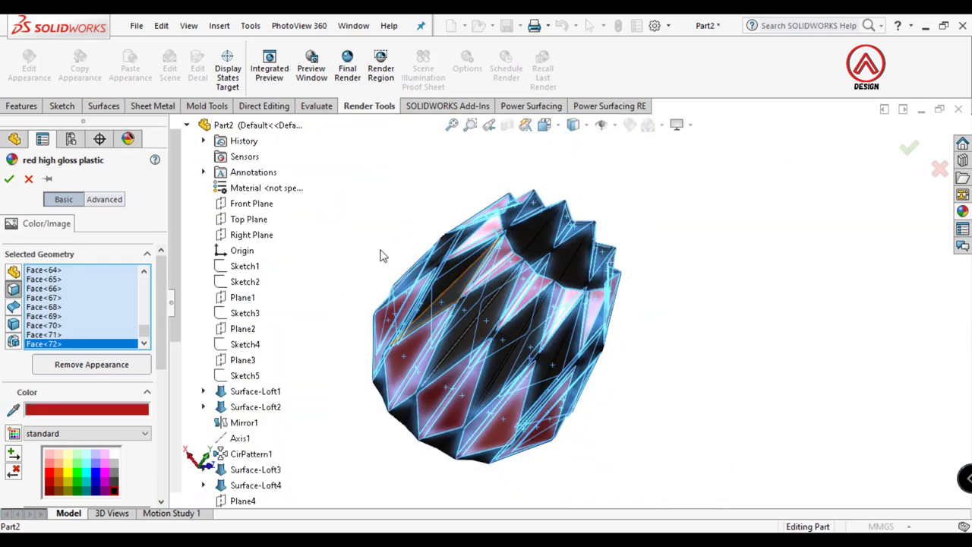
click(9, 179)
mouse_move(470, 289)
middle_down()
mouse_move(432, 302)
mouse_move(530, 193)
middle_up()
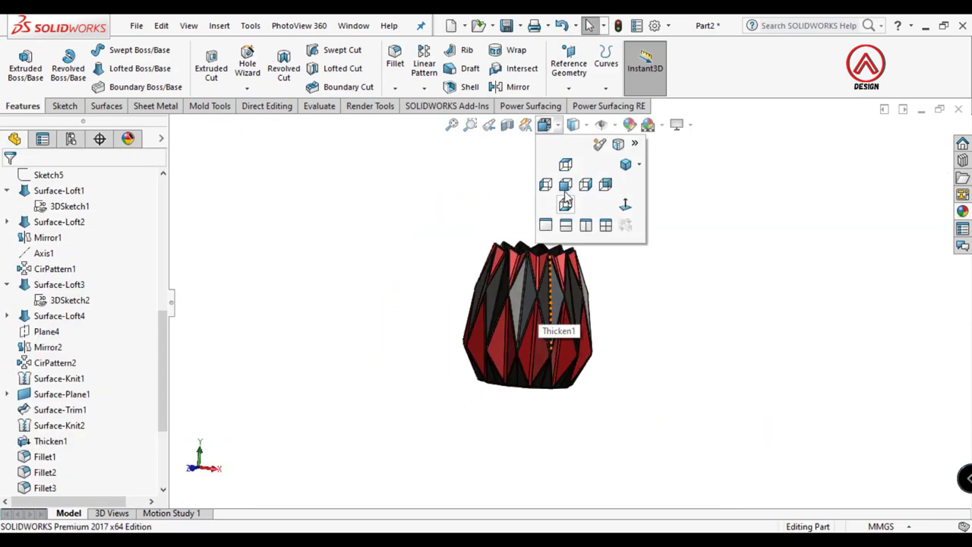
Snap to a standard view, change the shaded display style, and stand the vase upright
click(565, 202)
mouse_move(661, 293)
middle_down()
mouse_move(565, 304)
mouse_move(513, 331)
mouse_move(458, 331)
mouse_move(426, 364)
mouse_move(570, 220)
middle_up()
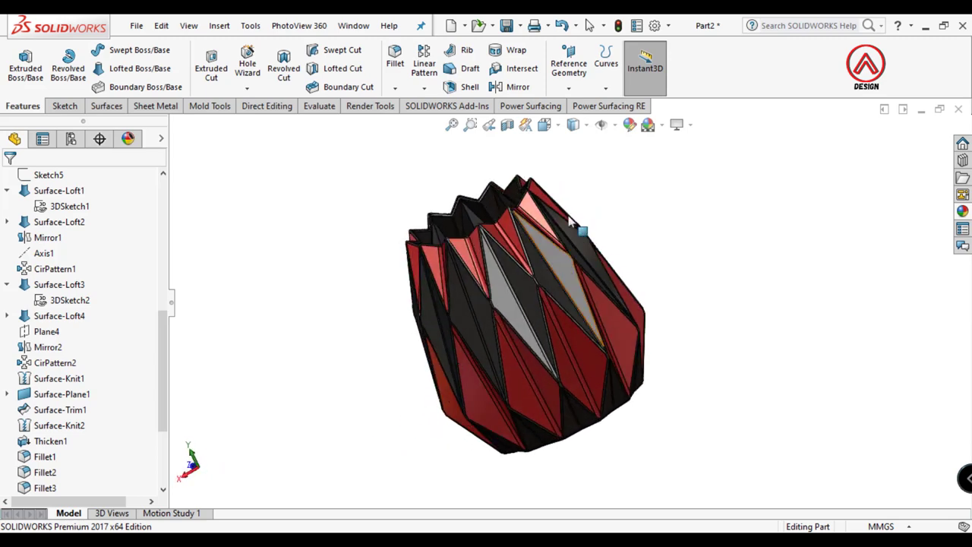
click(575, 165)
mouse_move(614, 278)
middle_down()
mouse_move(521, 245)
mouse_move(437, 289)
mouse_move(276, 337)
mouse_move(425, 304)
mouse_move(569, 386)
mouse_move(413, 418)
mouse_move(581, 228)
mouse_move(528, 345)
mouse_move(682, 275)
mouse_move(653, 281)
mouse_move(633, 346)
mouse_move(598, 302)
mouse_move(659, 312)
mouse_move(716, 369)
mouse_move(666, 315)
mouse_move(597, 182)
mouse_move(556, 152)
mouse_move(443, 161)
mouse_move(425, 148)
mouse_move(455, 167)
middle_up()
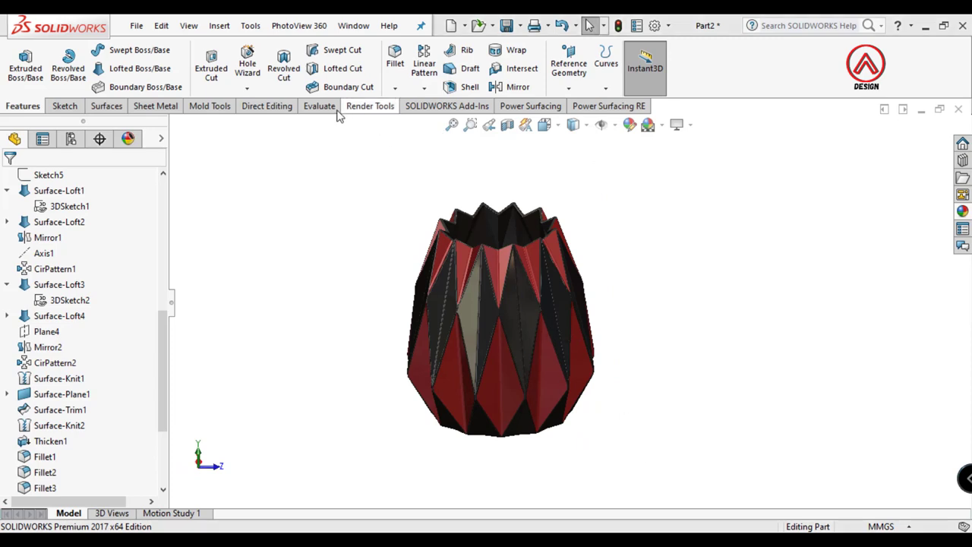